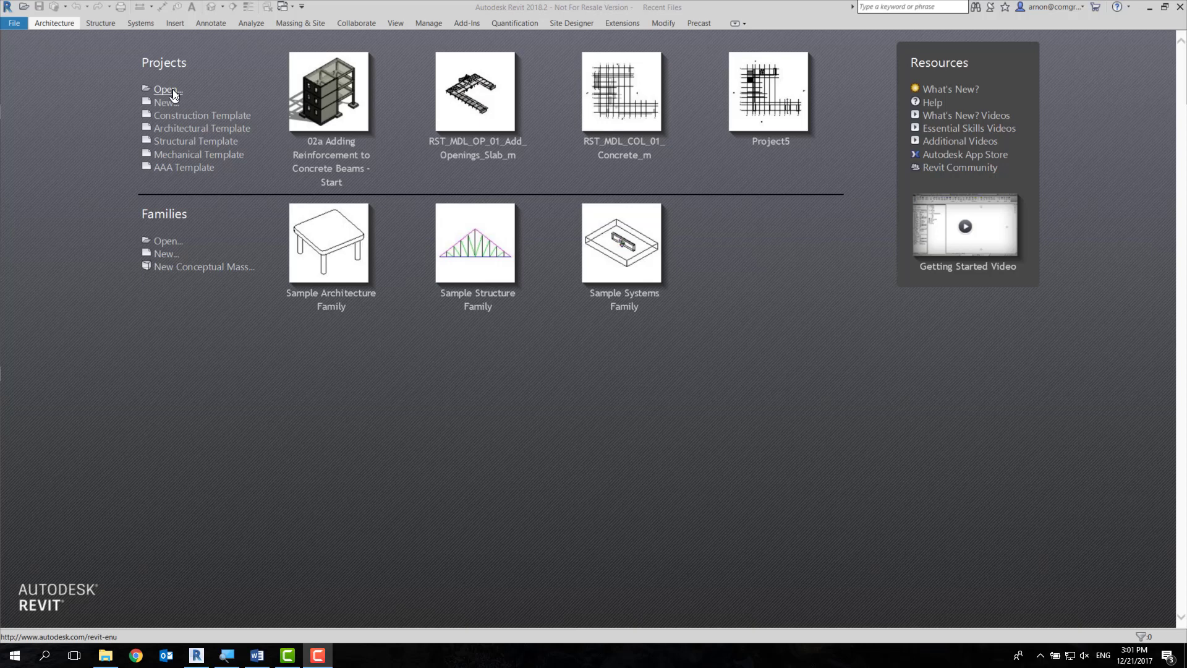
Open RST_DOC_AD_01_Create_Dimensions_m.rvt from the start page and let it upgrade
{"action": "left_click", "coordinate": [174, 92]}
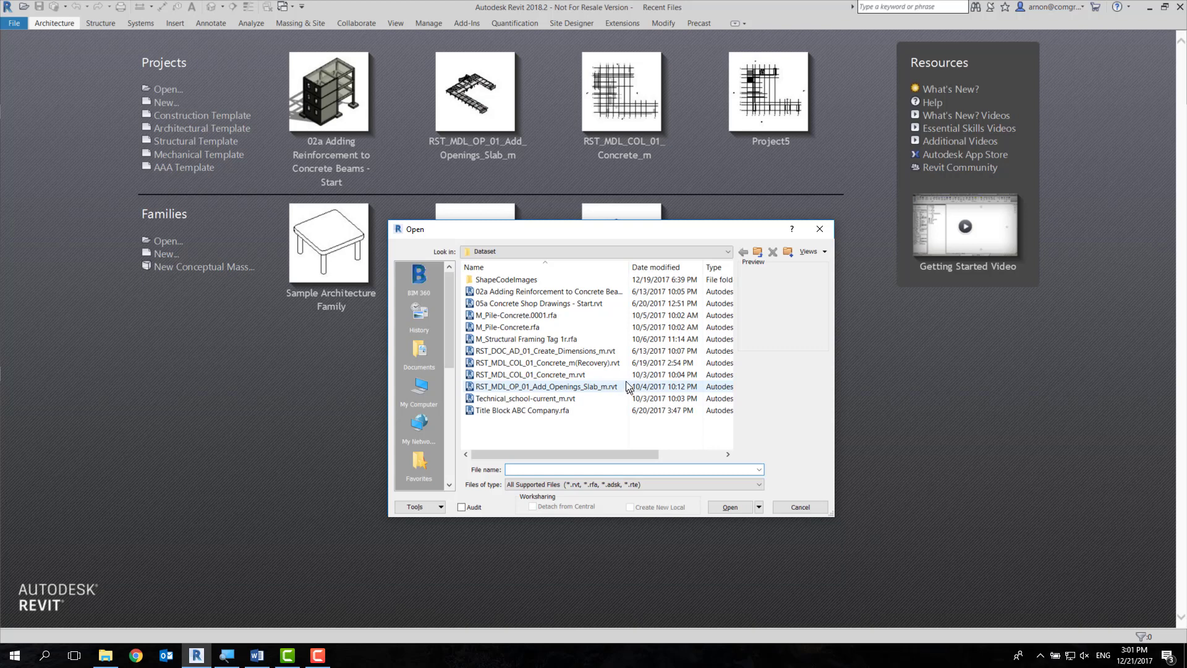
{"action": "mouse_move", "coordinate": [548, 350]}
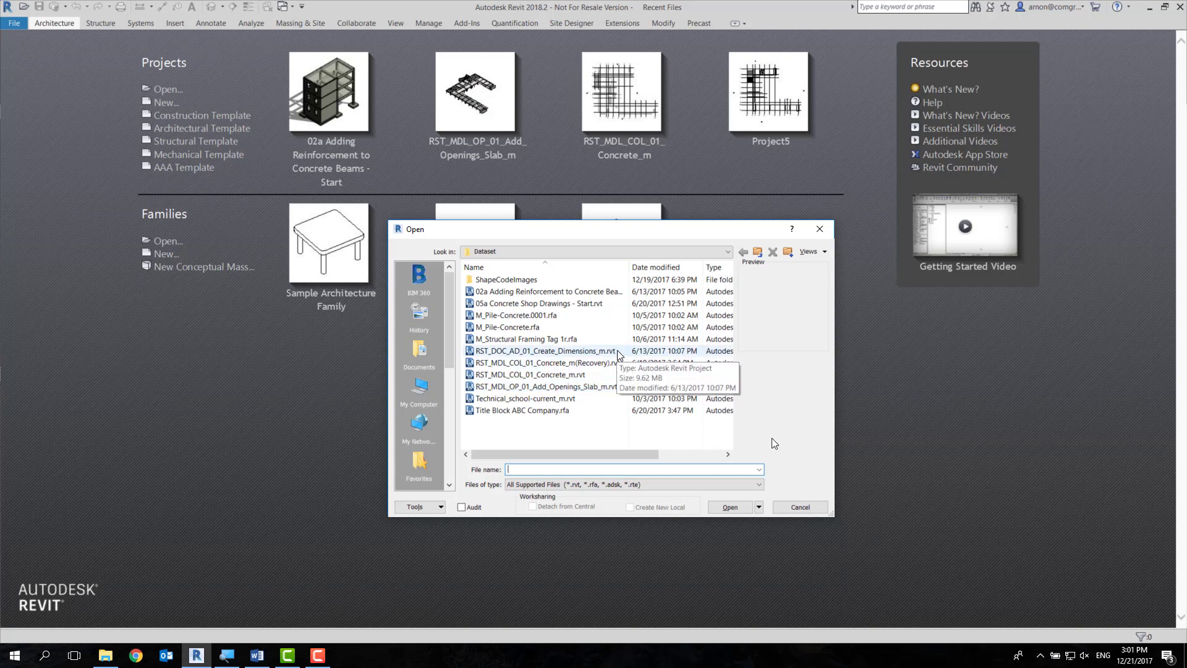
{"action": "left_click", "coordinate": [616, 352]}
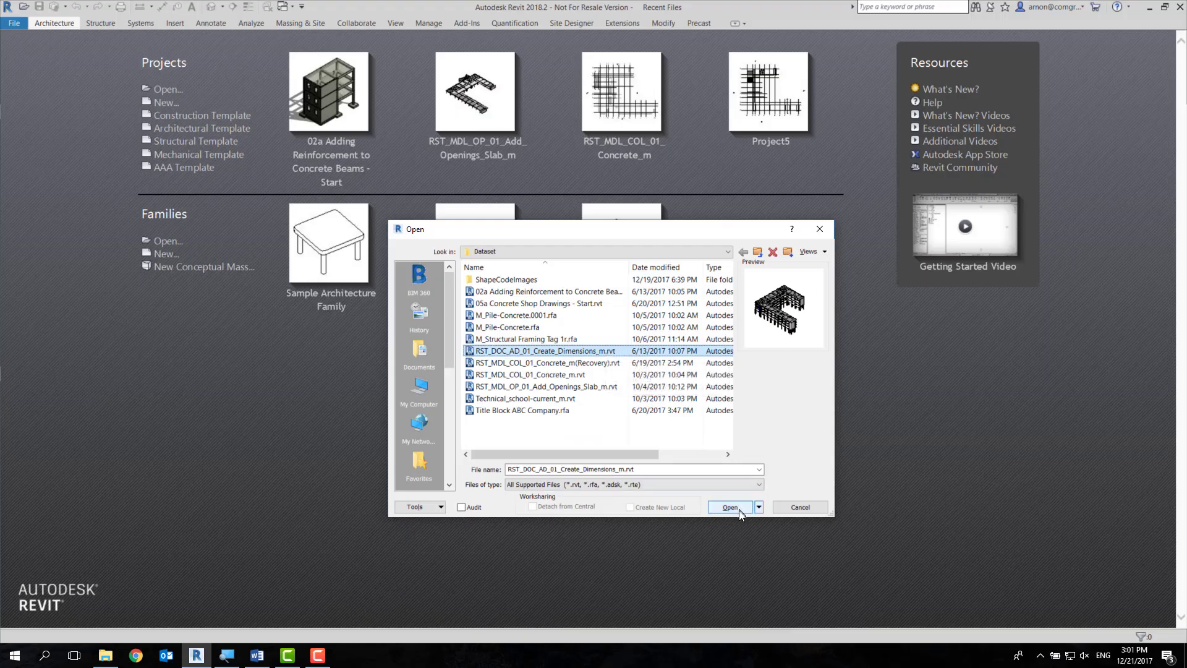
{"action": "left_click", "coordinate": [739, 508]}
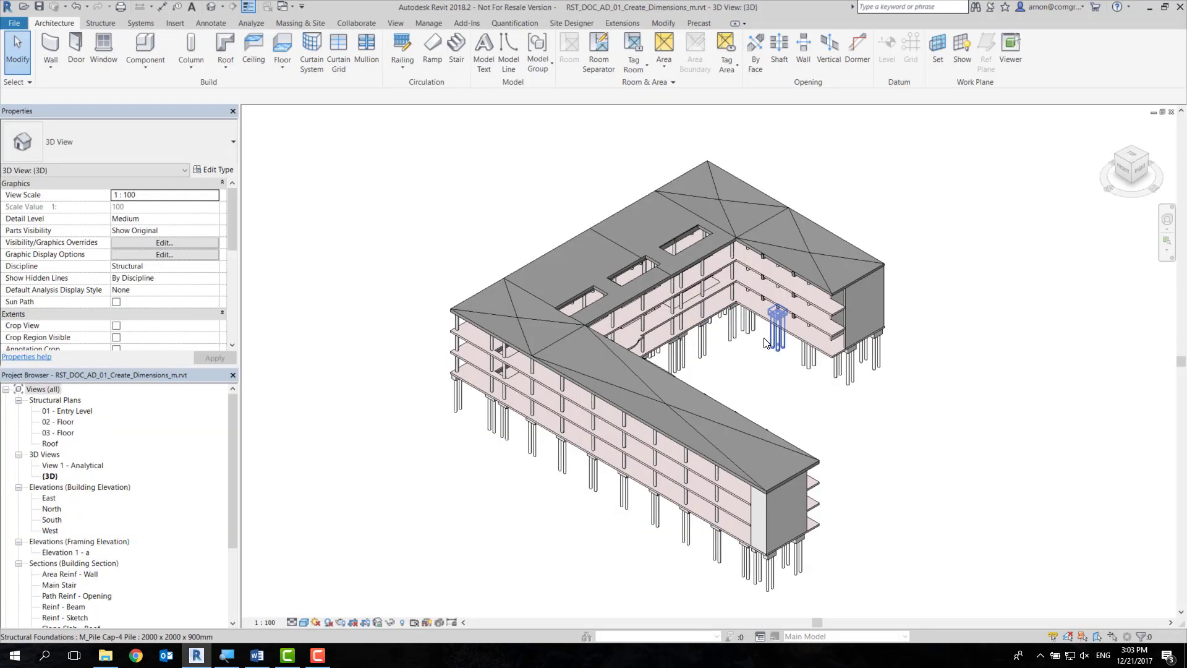
Open the 02 - Floor structural plan and zoom out to show grids A–I and the whole slab
{"action": "double_click", "coordinate": [64, 421]}
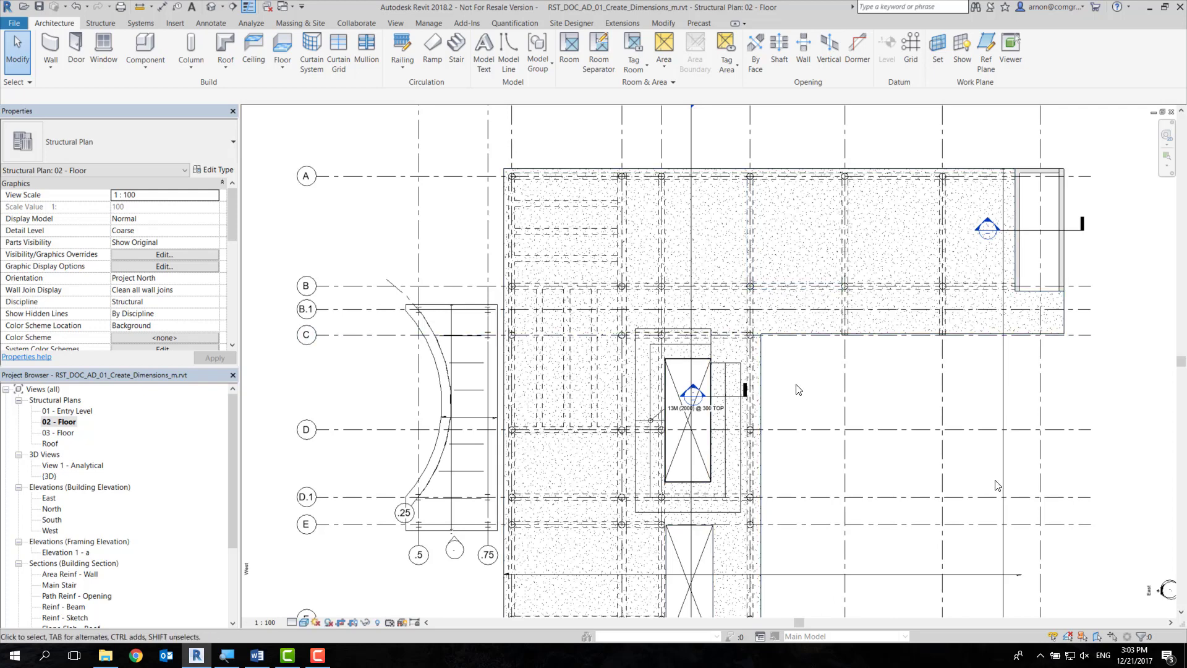
{"action": "middle_click_drag", "start_coordinate": [800, 390], "coordinate": [655, 307]}
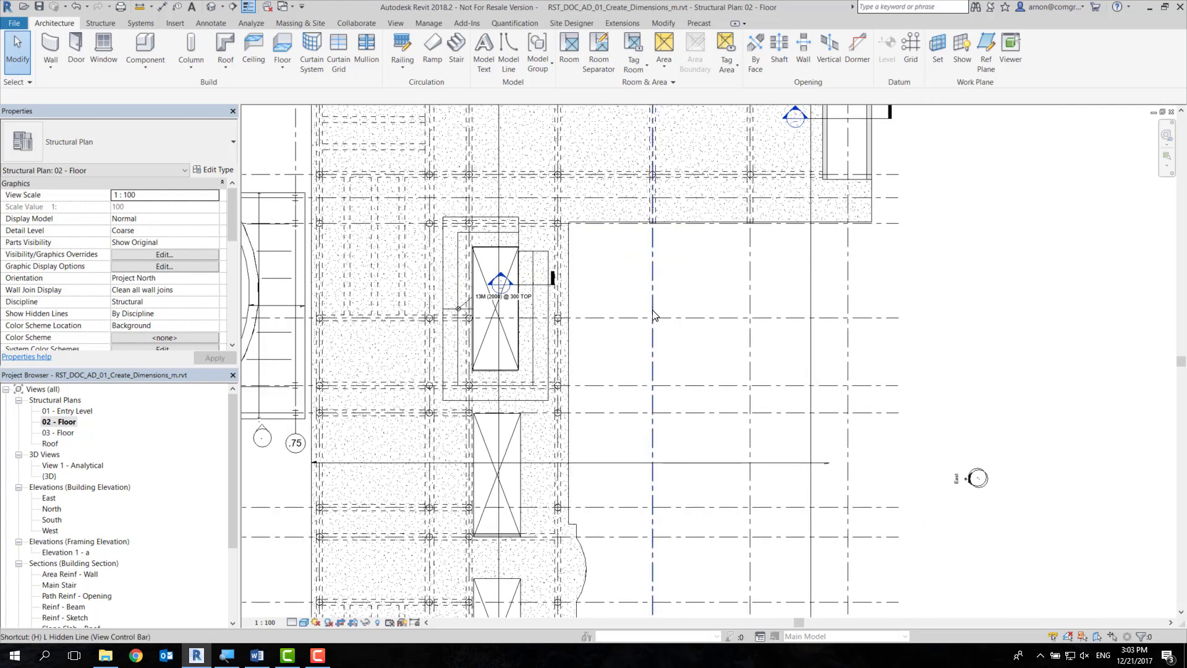
{"action": "scroll", "coordinate": [655, 315], "scroll_direction": "down", "scroll_amount": 2}
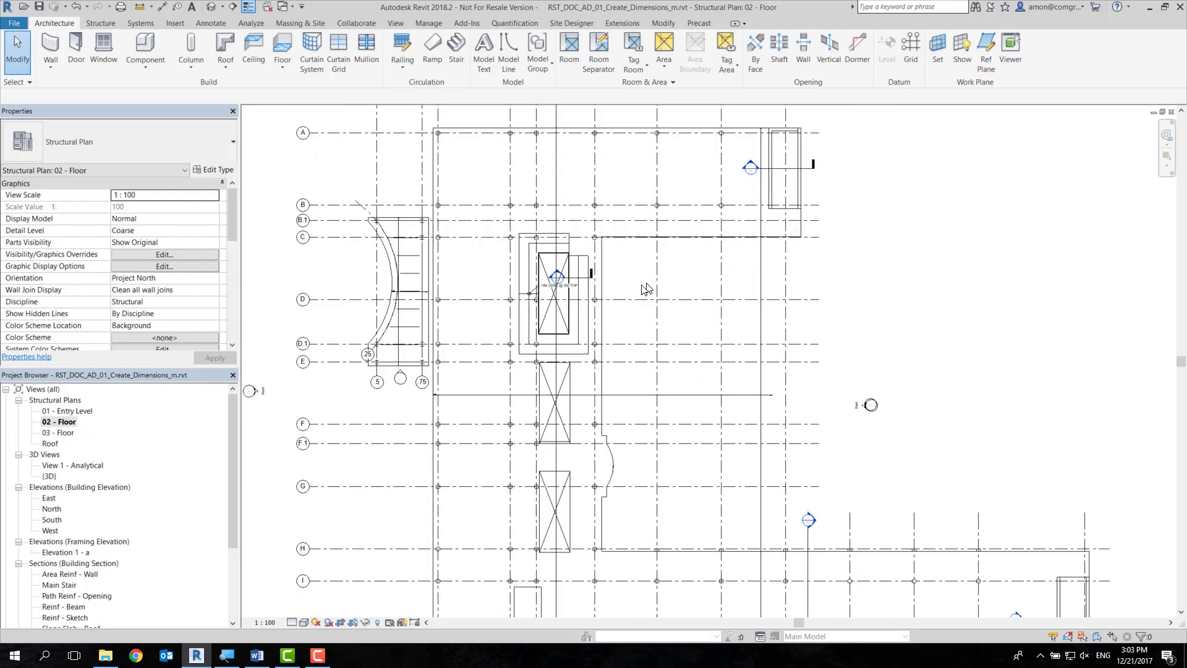
{"action": "middle_click_drag", "start_coordinate": [465, 428], "coordinate": [528, 437]}
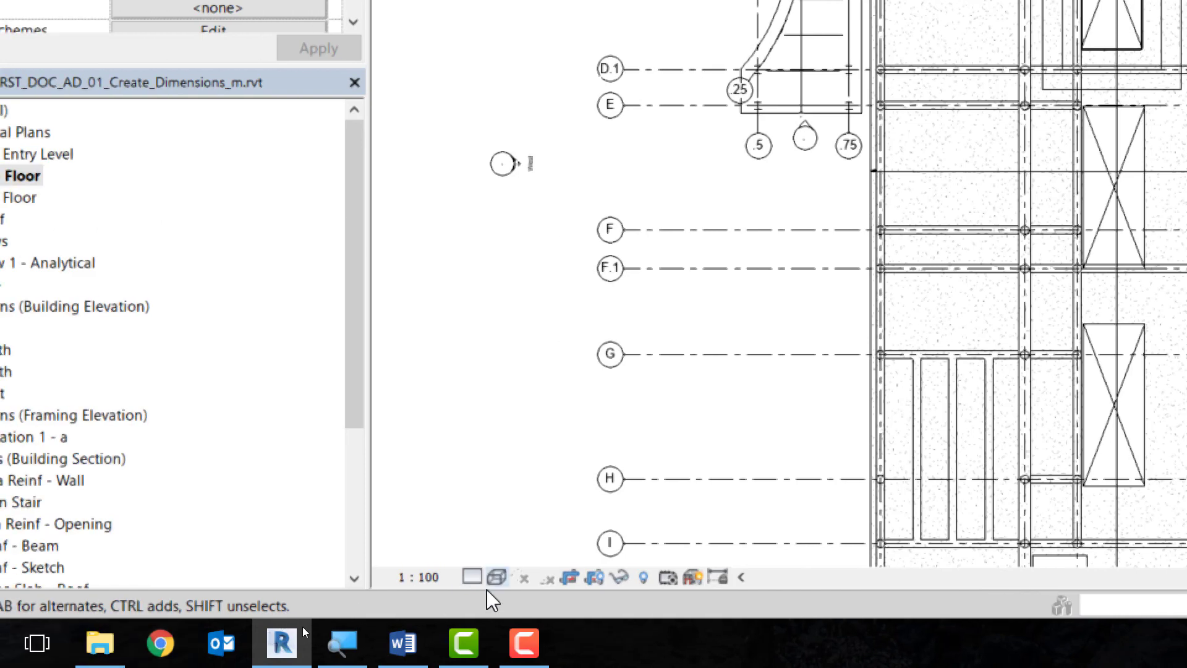
Switch the 02 - Floor plan to the Hidden Line visual style and zoom in on the lower grids
{"action": "left_click", "coordinate": [497, 580]}
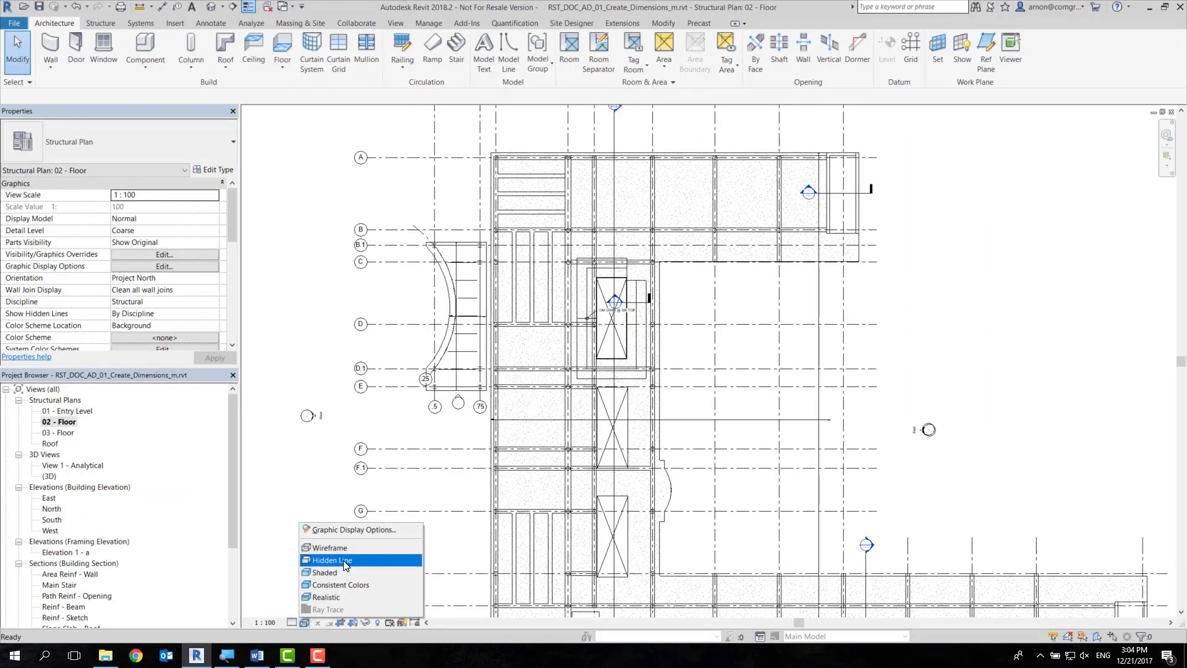
{"action": "left_click", "coordinate": [344, 561]}
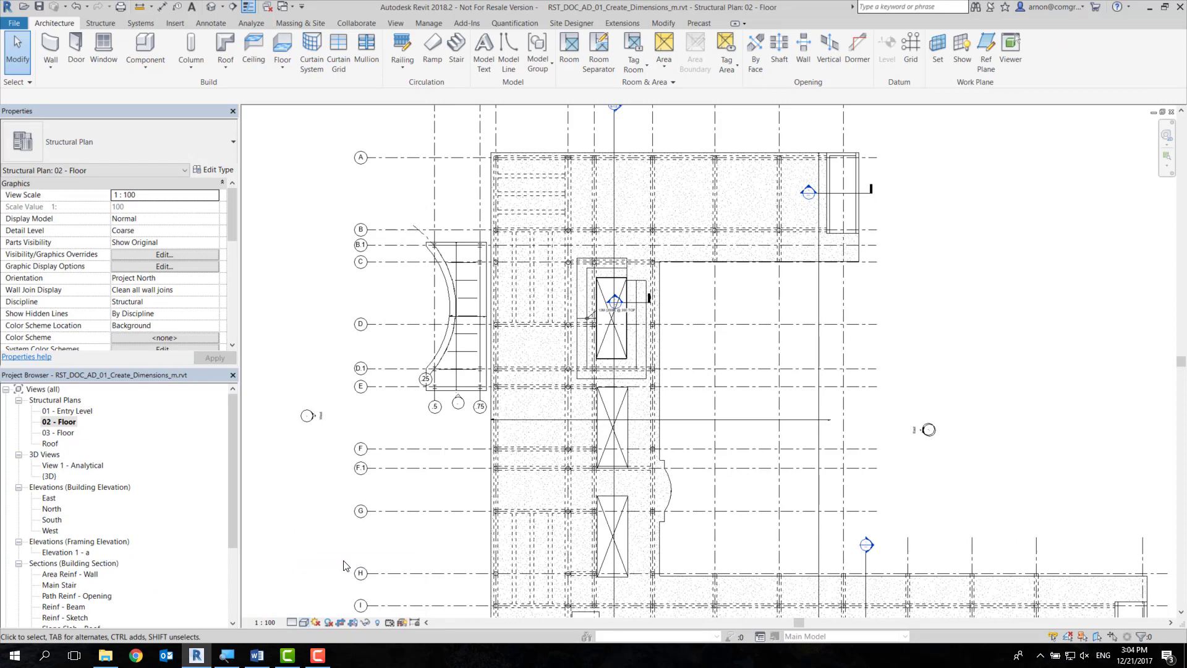
{"action": "middle_click_drag", "start_coordinate": [401, 459], "coordinate": [403, 376]}
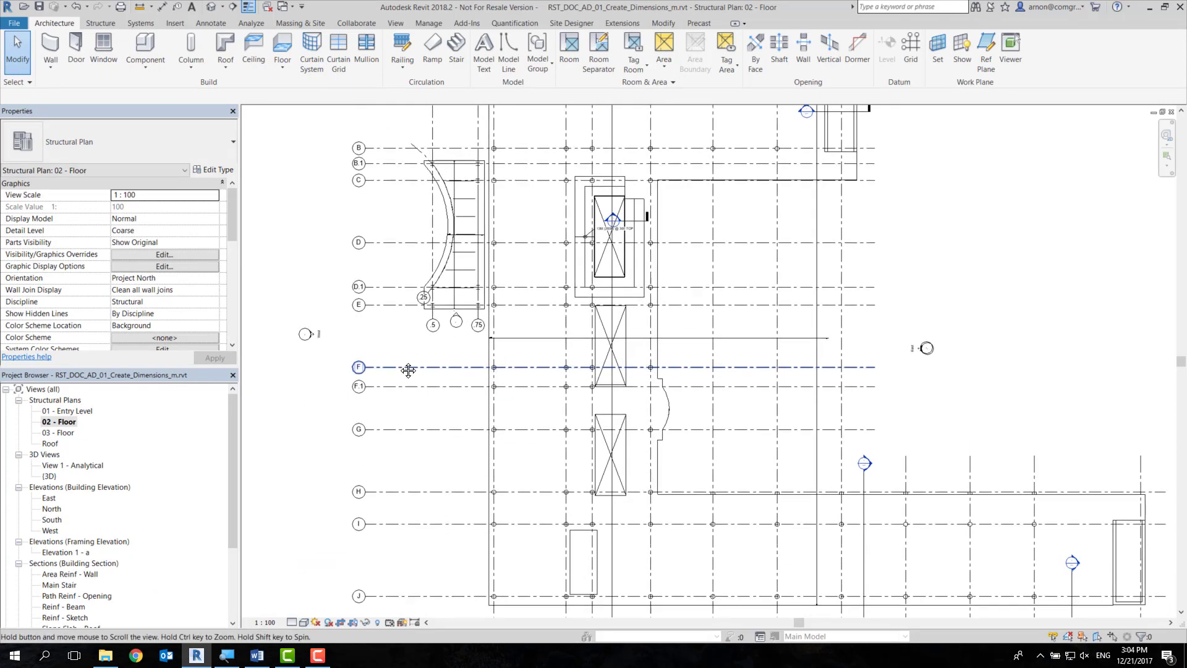
{"action": "scroll", "coordinate": [558, 439], "scroll_direction": "up", "scroll_amount": 3}
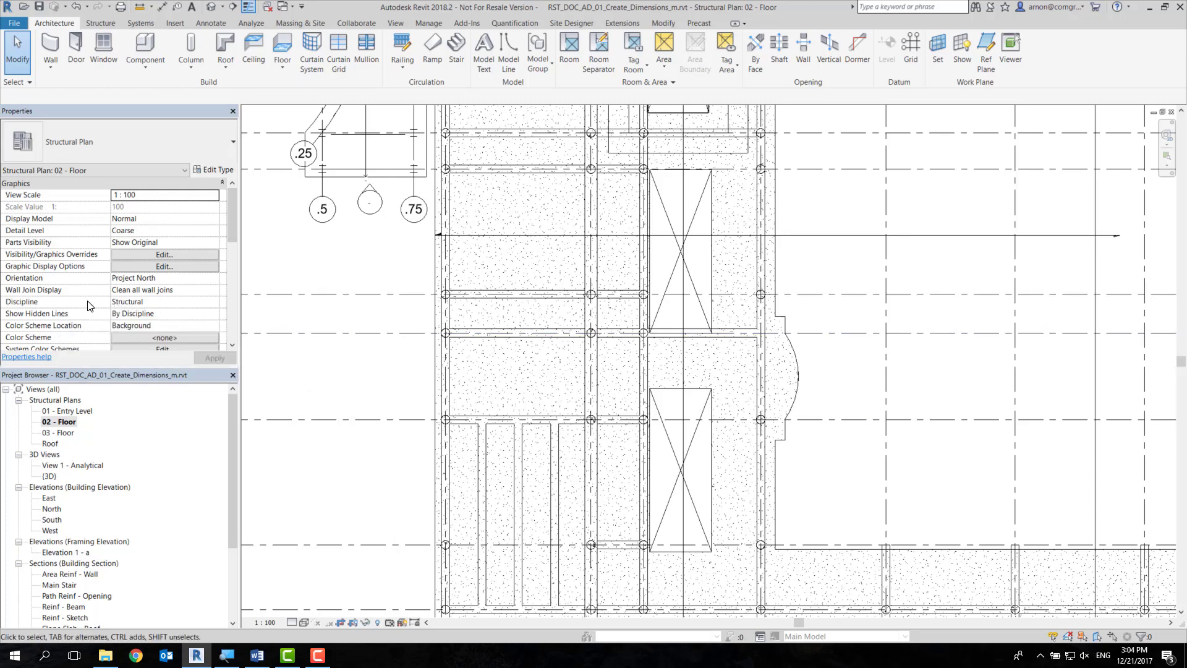
{"action": "left_click", "coordinate": [217, 307]}
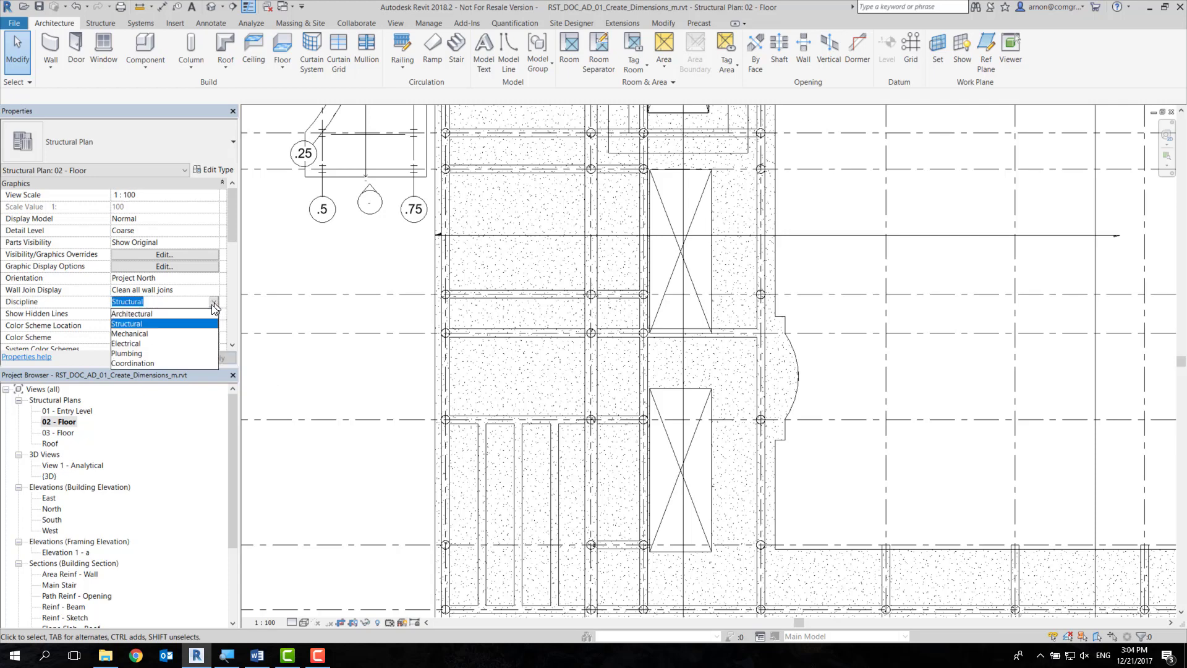
{"action": "left_click", "coordinate": [199, 367]}
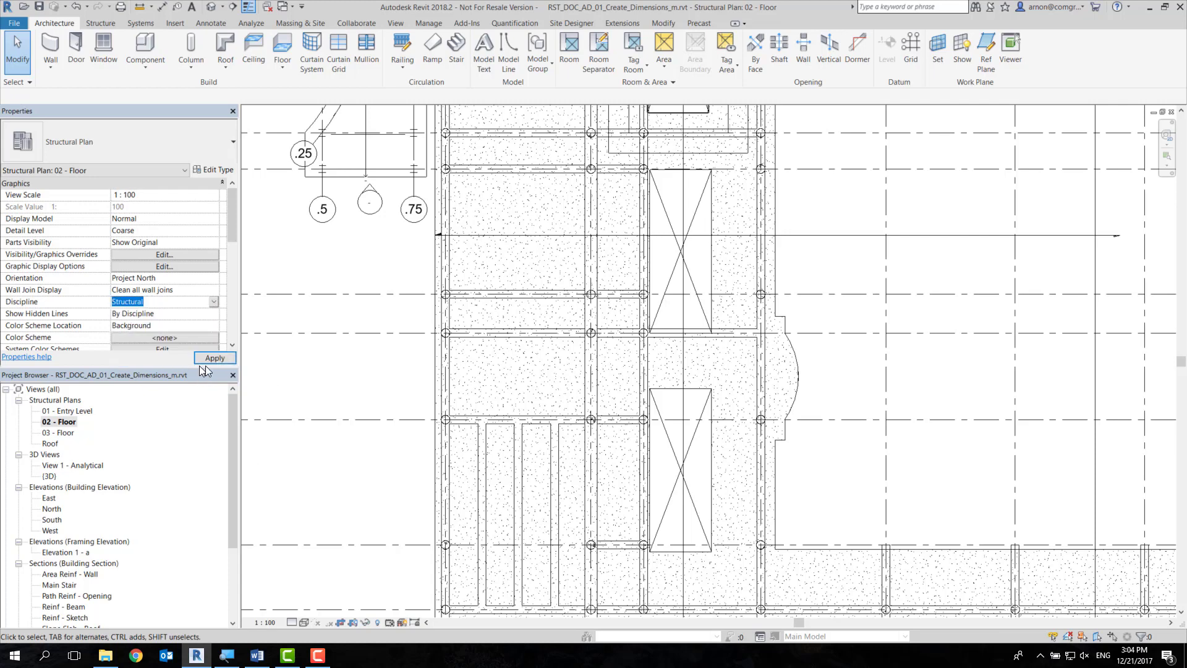
{"action": "left_click", "coordinate": [304, 622]}
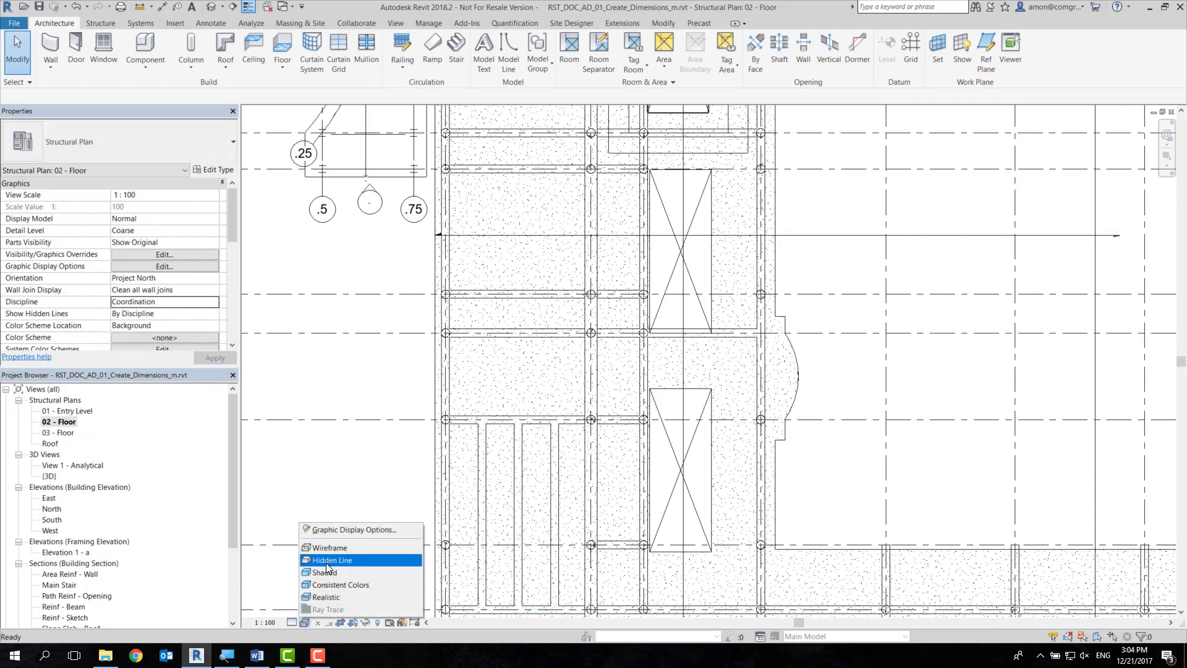
{"action": "left_click", "coordinate": [326, 561]}
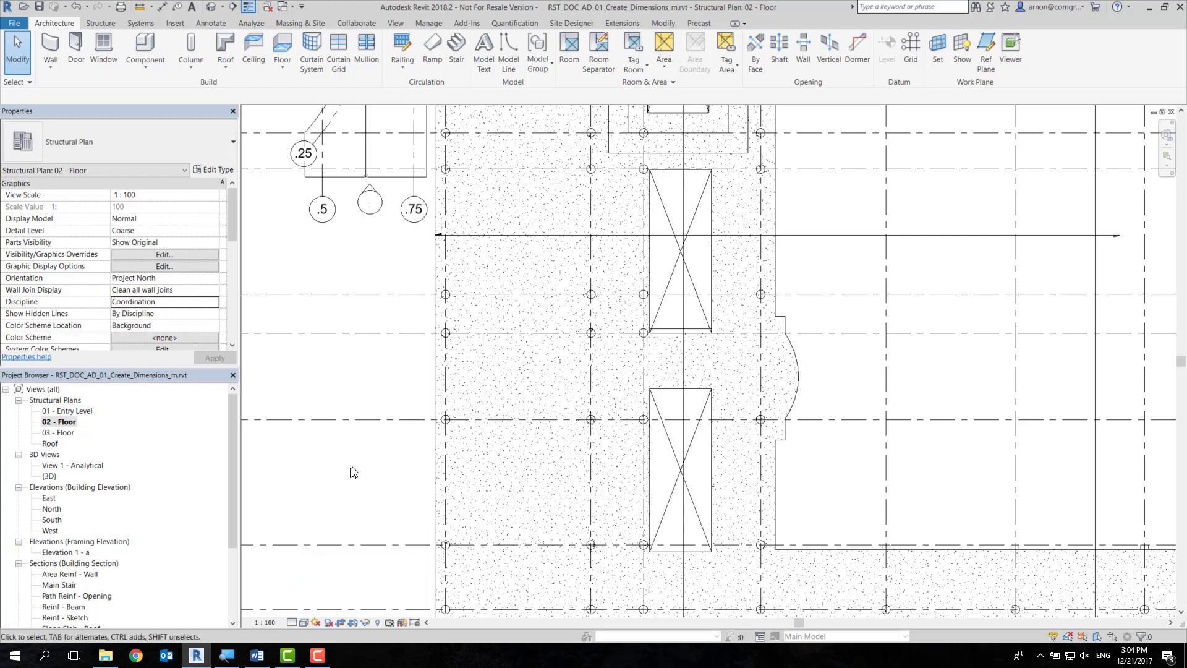
{"action": "left_click", "coordinate": [213, 303]}
{"action": "left_click", "coordinate": [170, 323]}
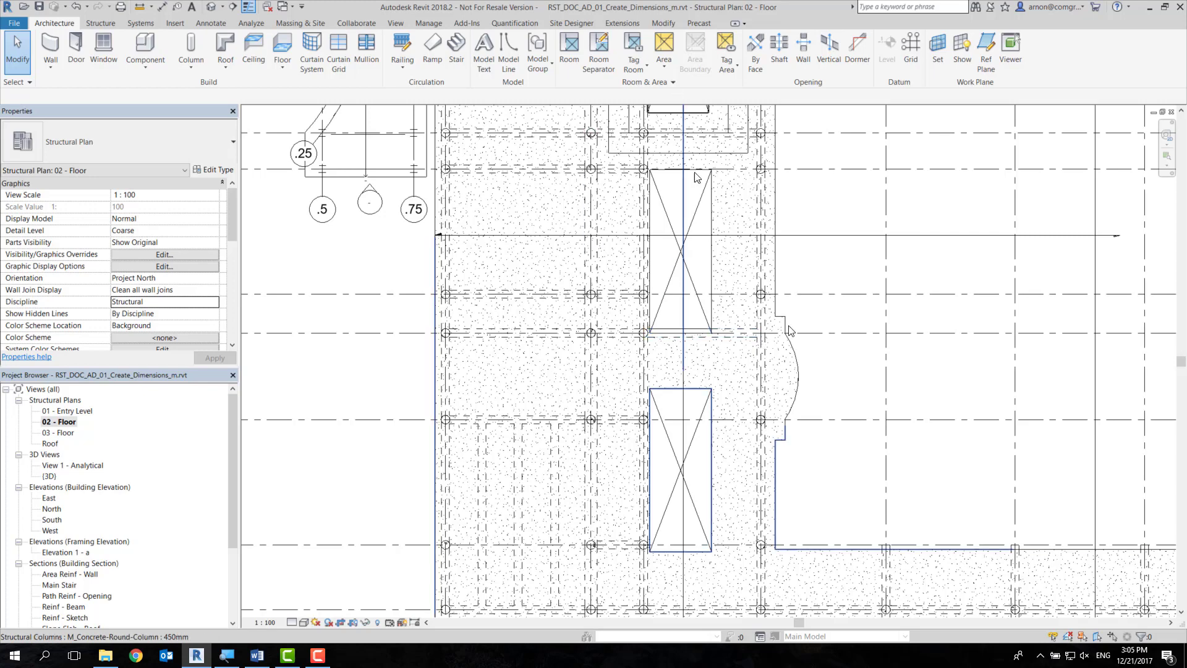
{"action": "scroll", "coordinate": [903, 333], "scroll_direction": "down", "scroll_amount": 3}
{"action": "scroll", "coordinate": [869, 383], "scroll_direction": "down", "scroll_amount": 2}
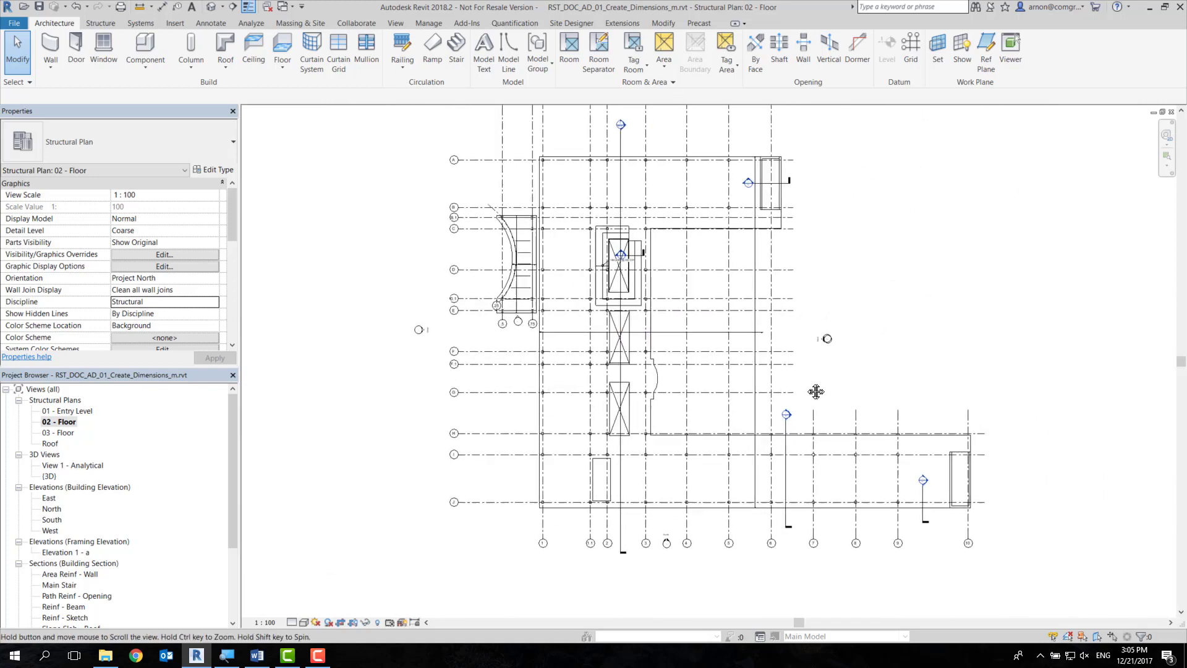
{"action": "scroll", "coordinate": [816, 318], "scroll_direction": "down", "scroll_amount": 1}
{"action": "scroll", "coordinate": [769, 318], "scroll_direction": "down", "scroll_amount": 1}
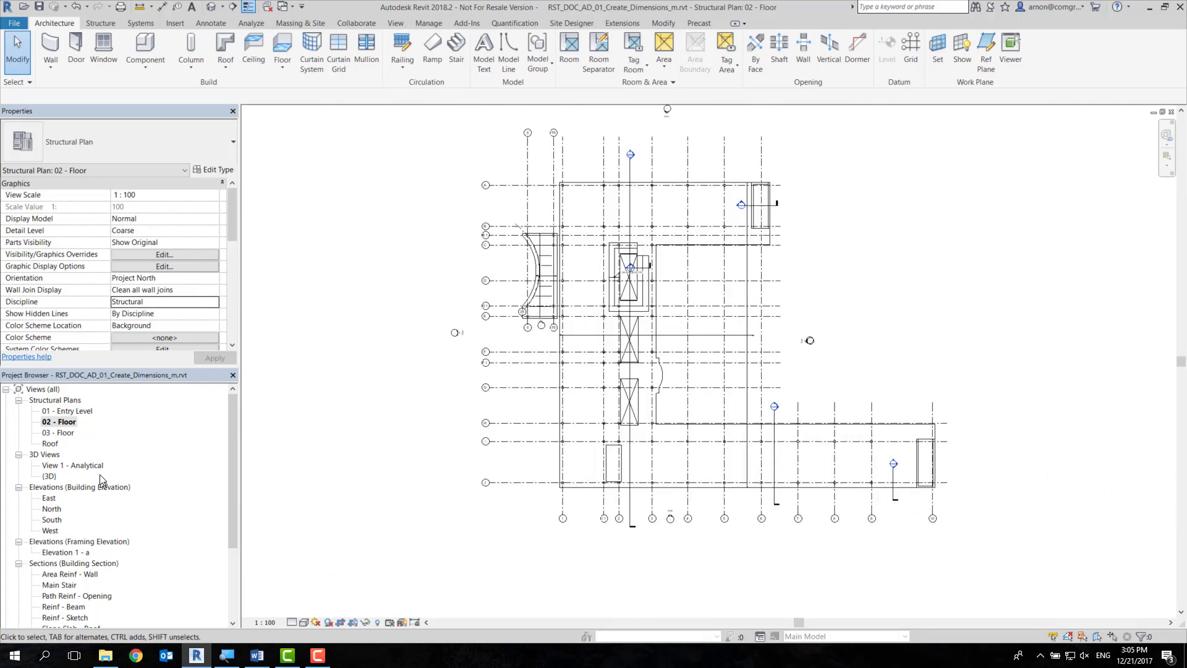
{"action": "left_click", "coordinate": [83, 412]}
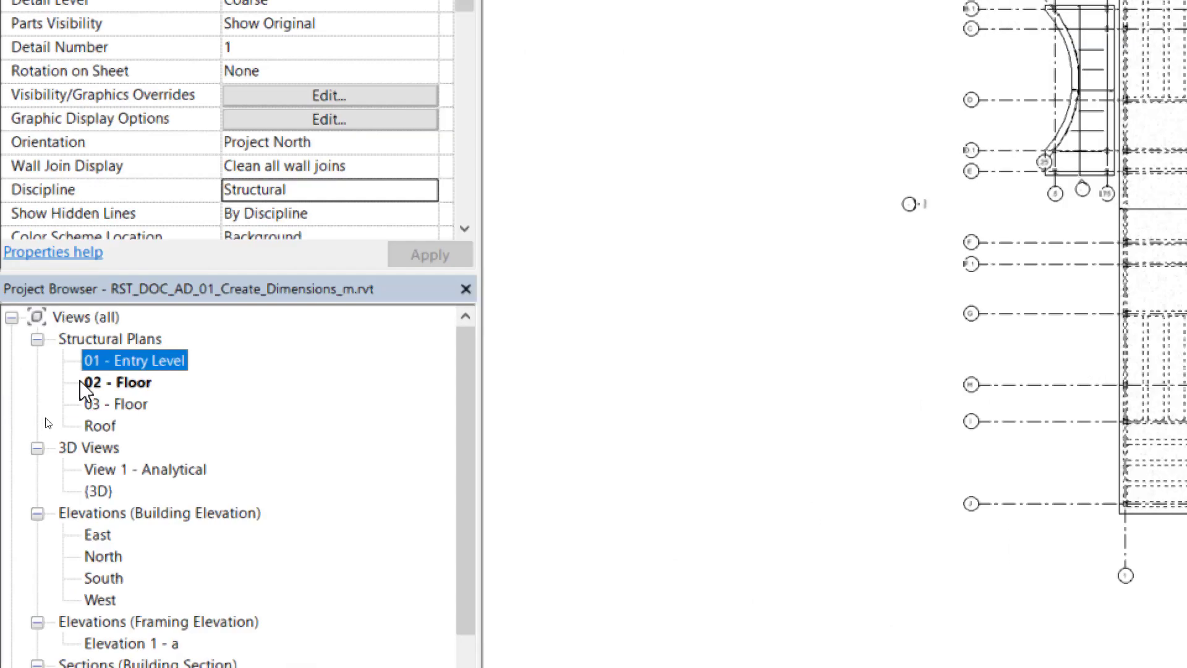
{"action": "right_click", "coordinate": [125, 383]}
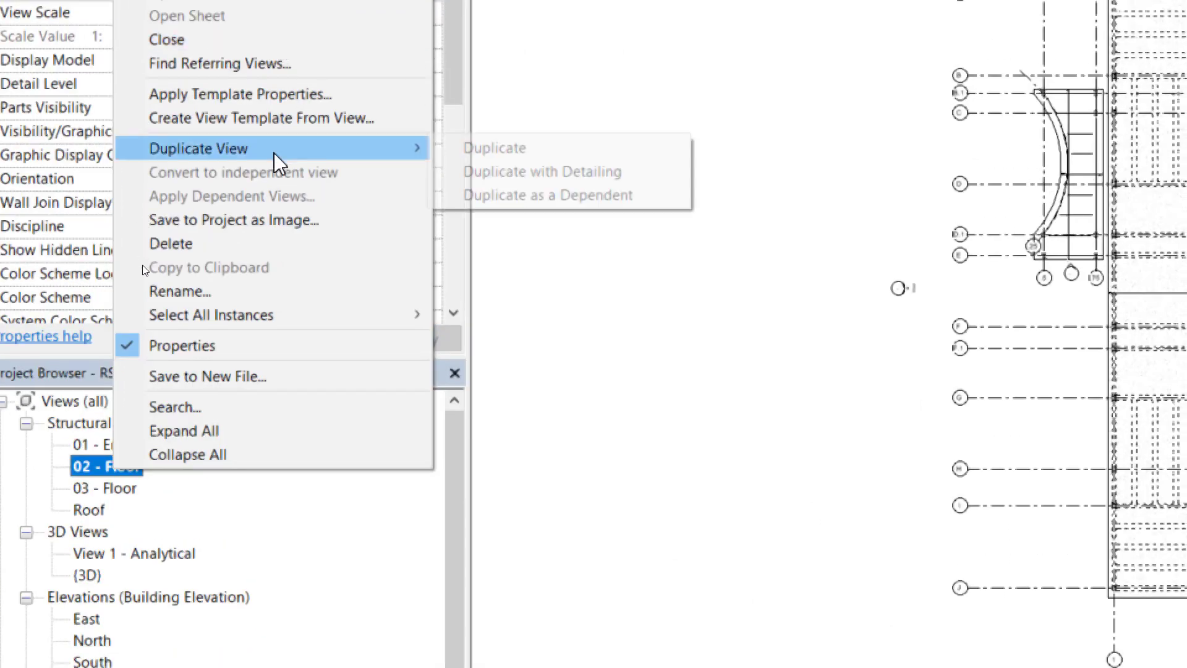
{"action": "mouse_move", "coordinate": [198, 149]}
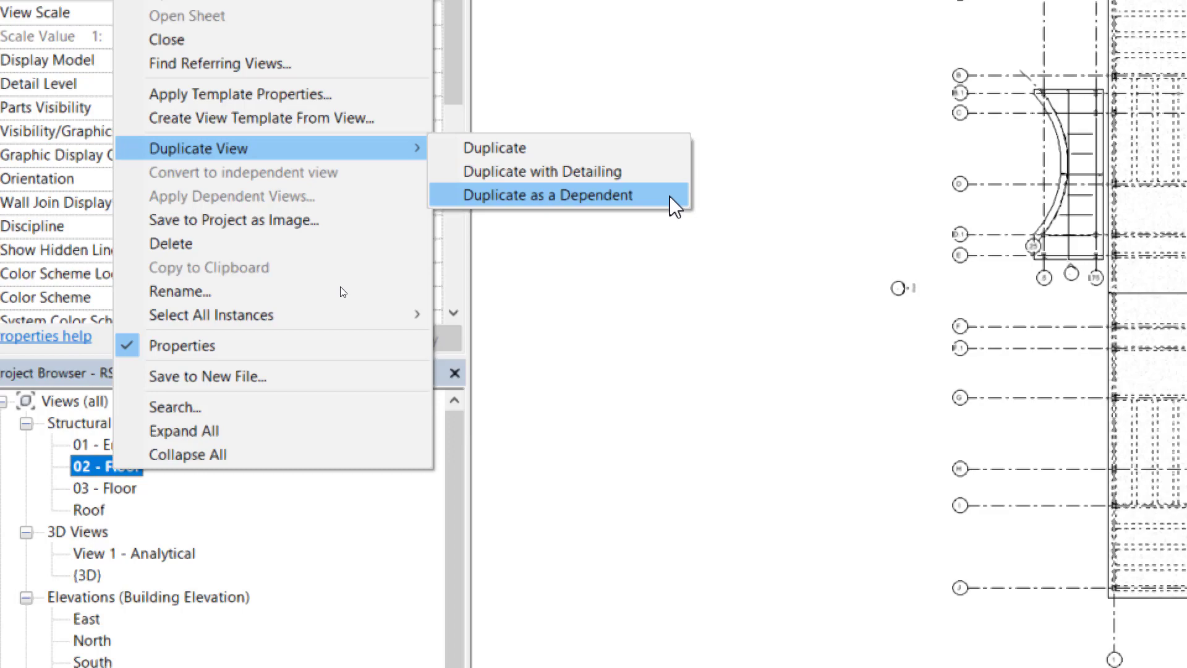
{"action": "left_click", "coordinate": [670, 197]}
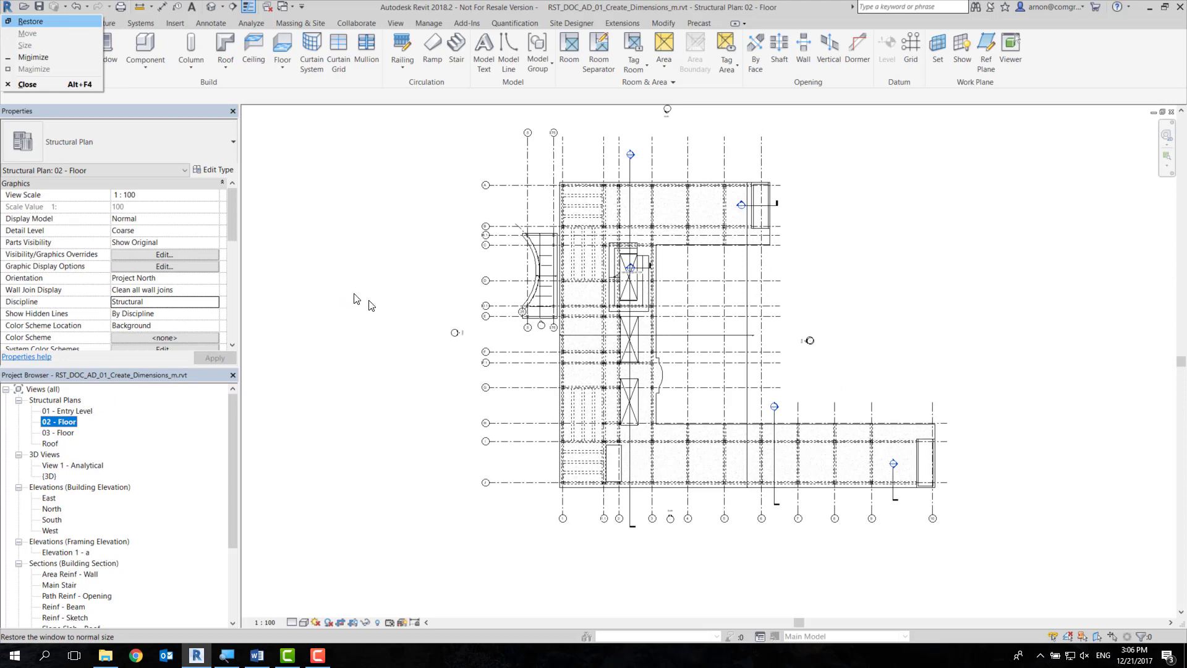
{"action": "key", "text": "Escape"}
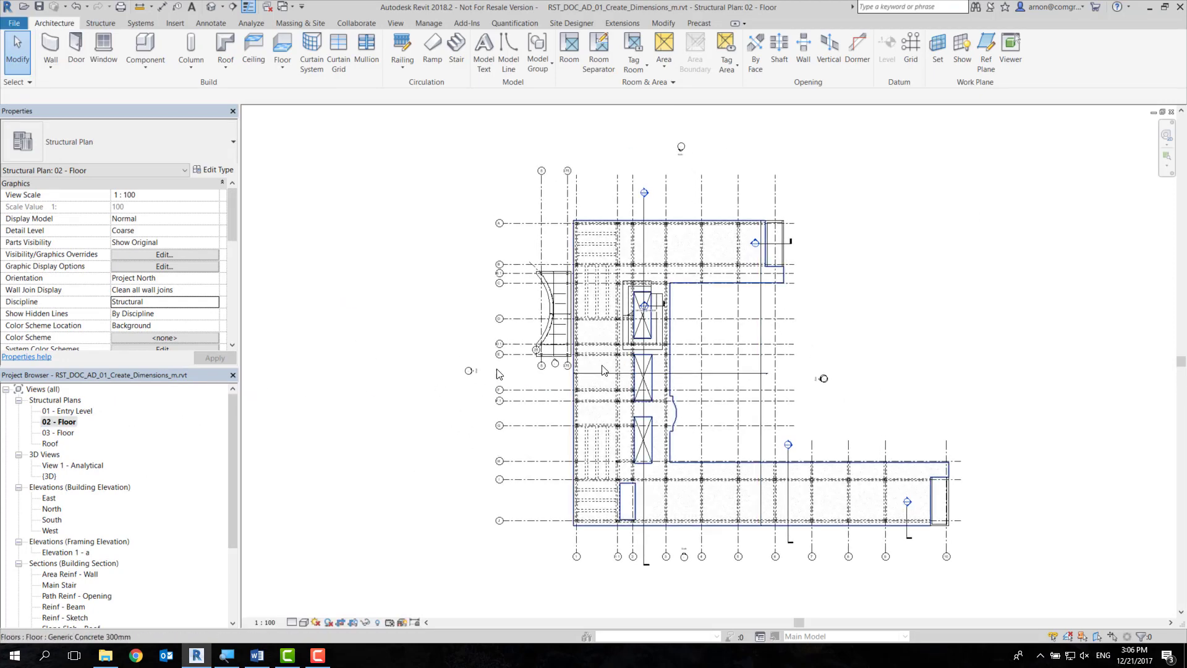
Duplicate 02 - Floor as an independent view, then go back to the original 02 - Floor plan
{"action": "left_click", "coordinate": [68, 423]}
{"action": "right_click", "coordinate": [68, 424]}
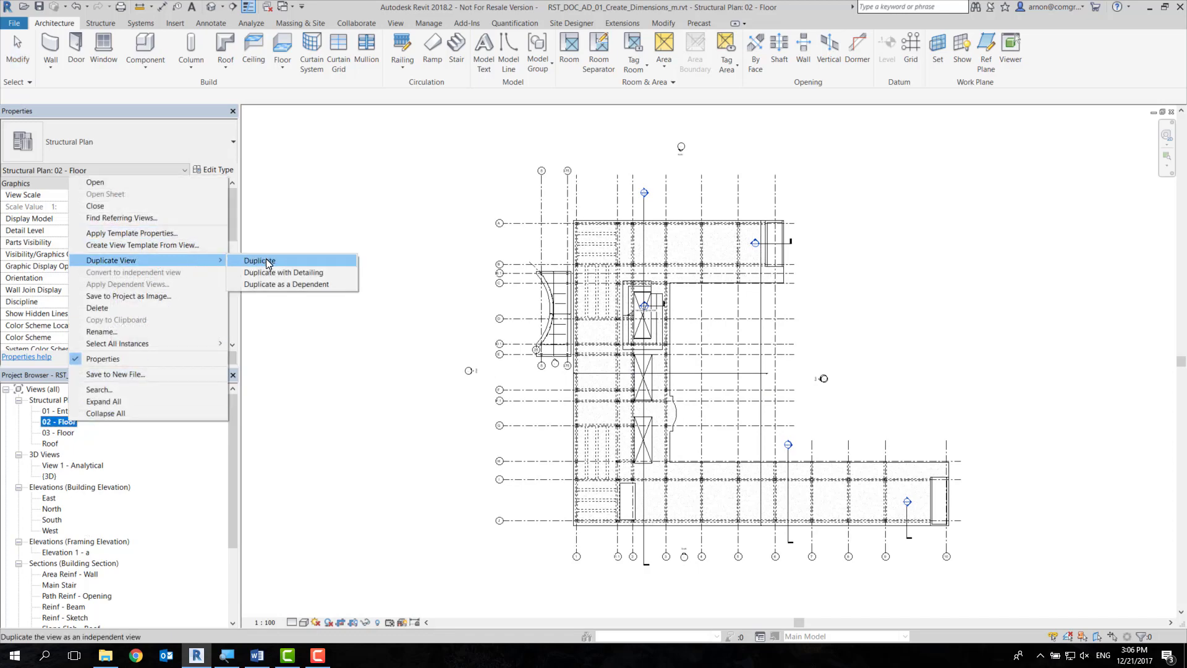
{"action": "left_click", "coordinate": [286, 265]}
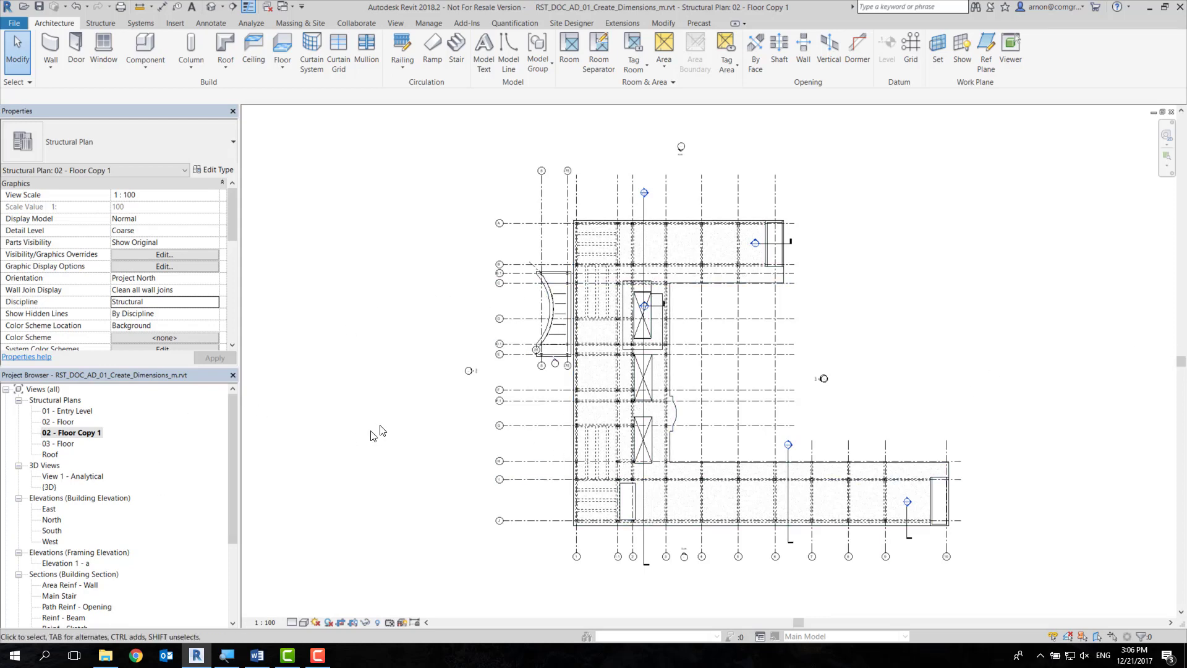
{"action": "middle_click_drag", "start_coordinate": [458, 370], "coordinate": [431, 377]}
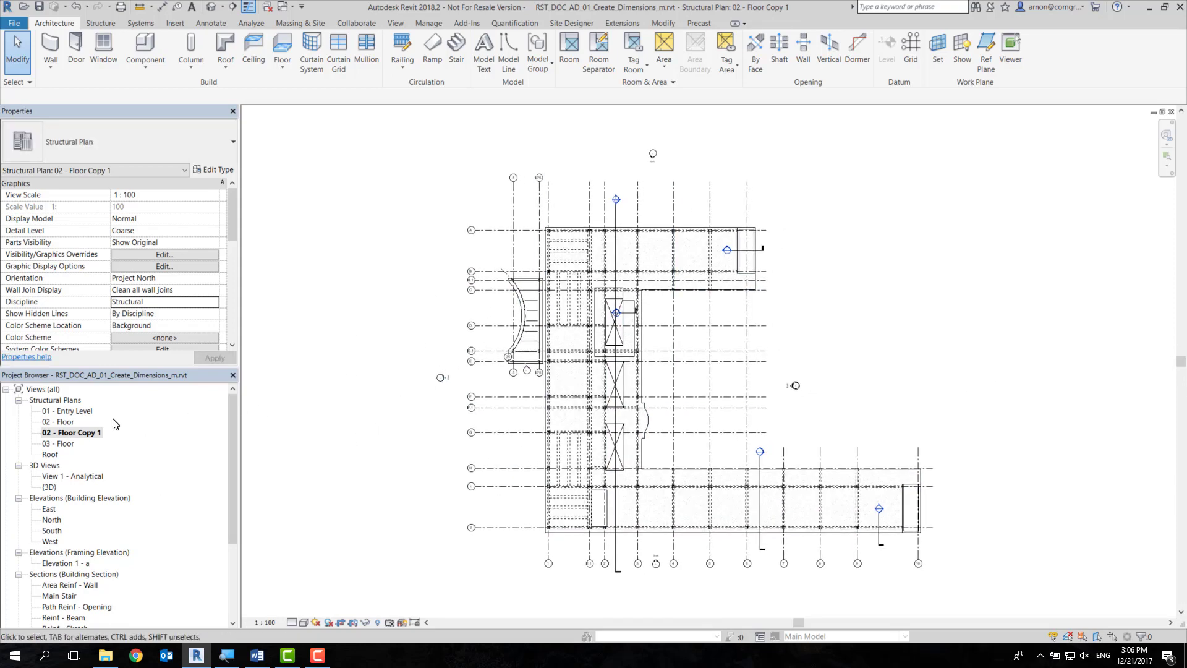
{"action": "double_click", "coordinate": [67, 423]}
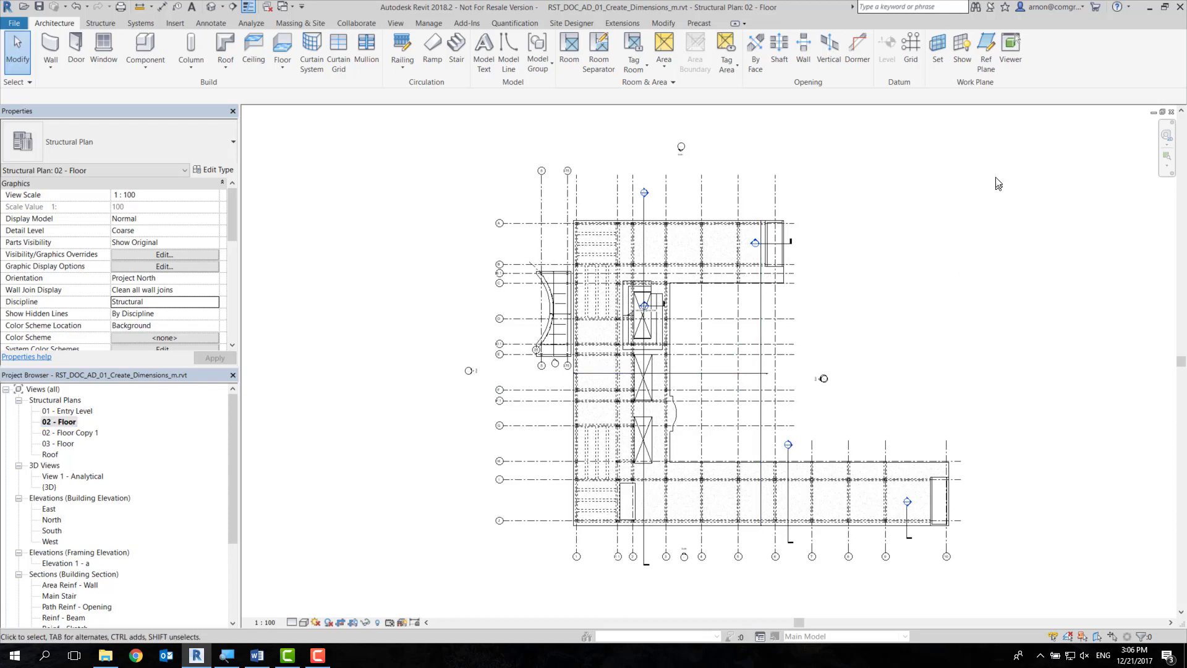
{"action": "middle_click_drag", "start_coordinate": [1008, 353], "coordinate": [991, 347]}
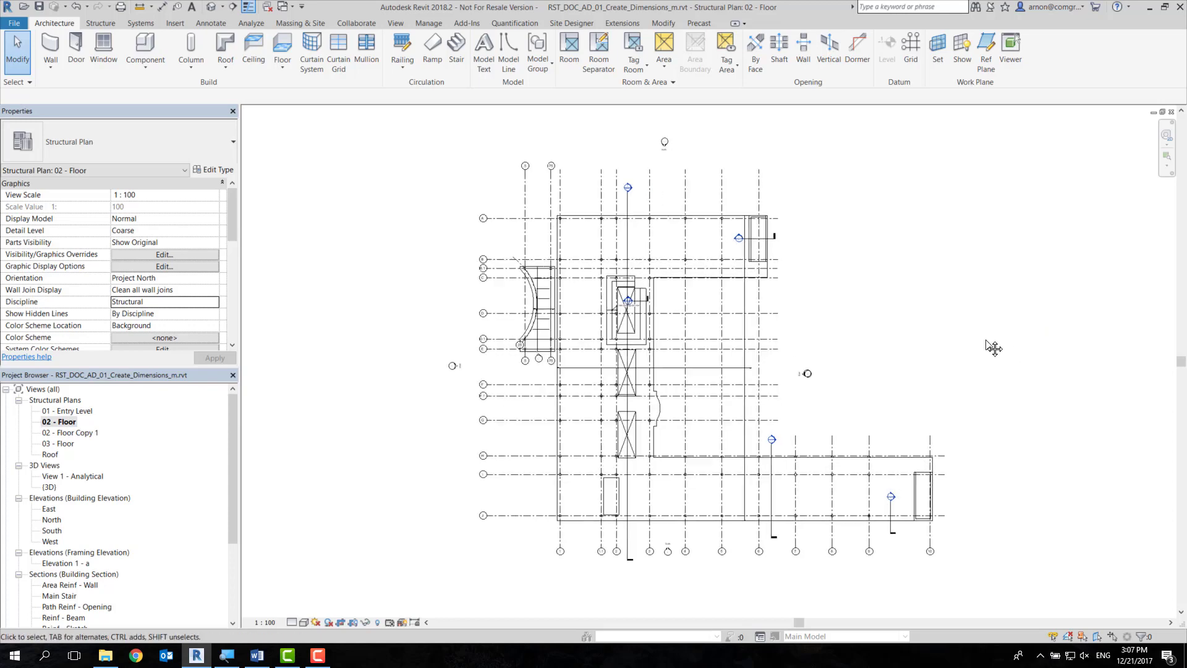
Place a chained aligned dimension string across the grid lines above the floor
{"action": "left_click", "coordinate": [208, 23]}
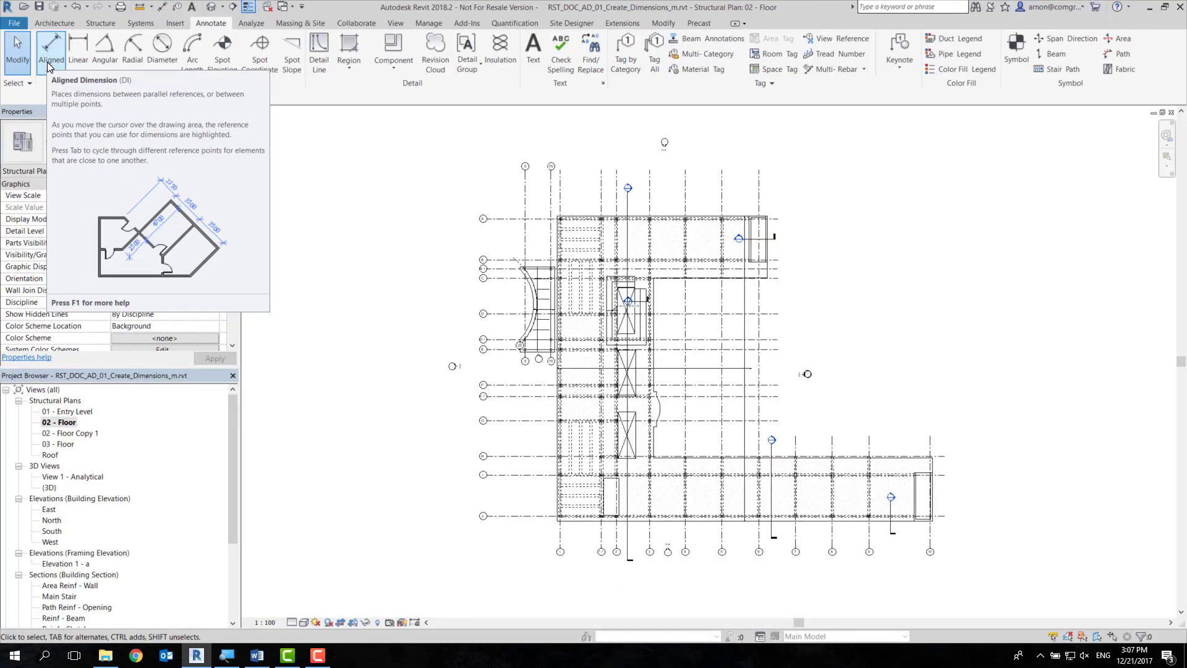
{"action": "left_click", "coordinate": [49, 54]}
{"action": "scroll", "coordinate": [619, 179], "scroll_direction": "up", "scroll_amount": 2}
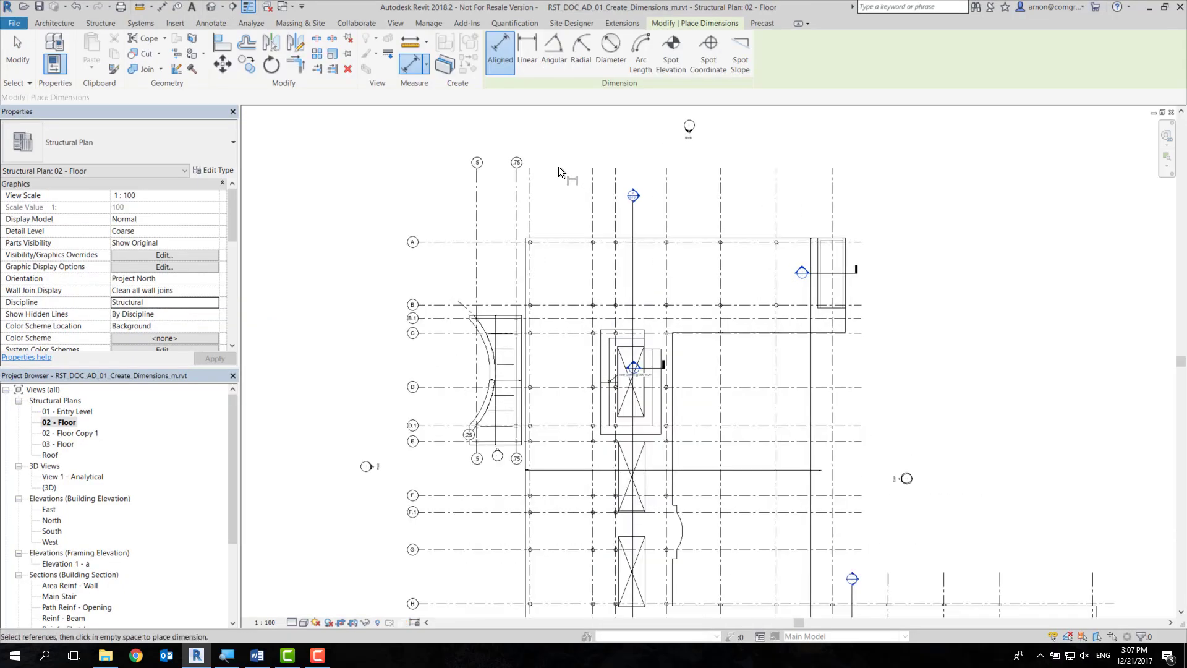
{"action": "scroll", "coordinate": [558, 166], "scroll_direction": "up", "scroll_amount": 2}
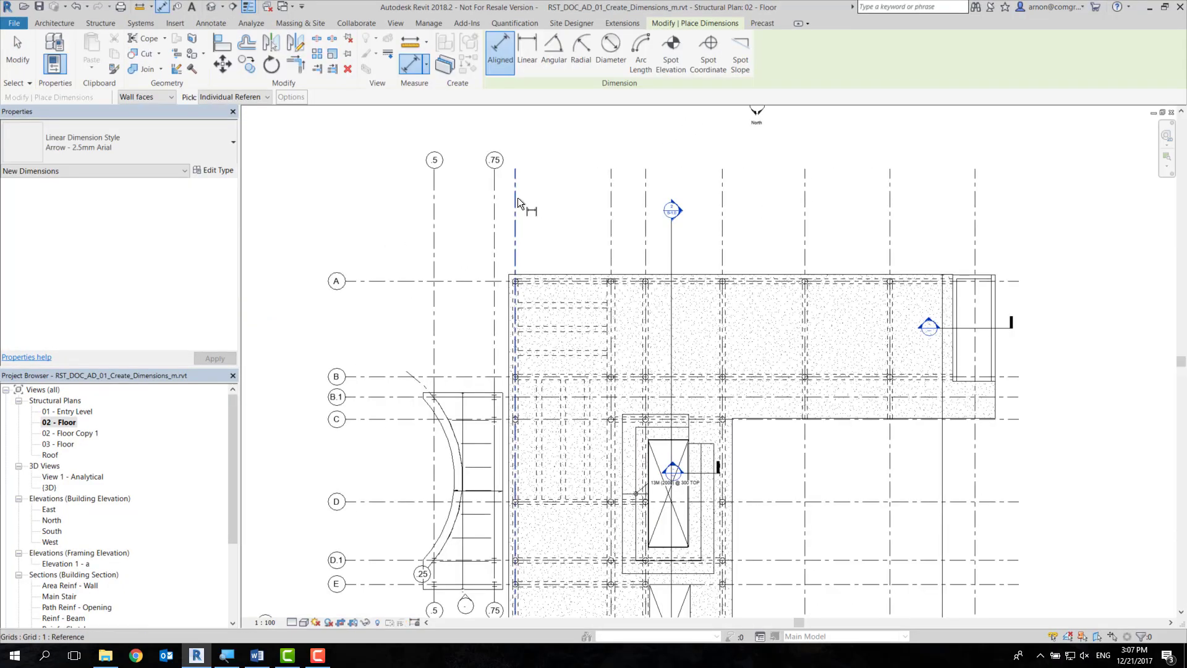
{"action": "left_click", "coordinate": [518, 198]}
{"action": "left_click", "coordinate": [611, 206]}
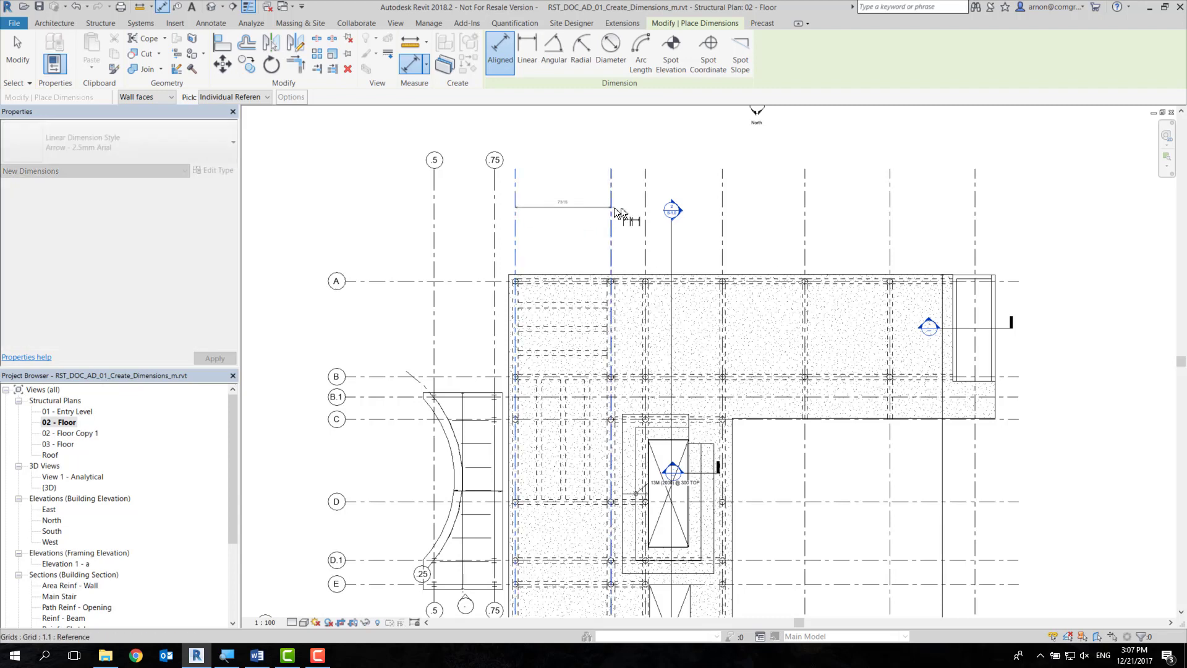
{"action": "left_click", "coordinate": [645, 205]}
{"action": "left_click", "coordinate": [722, 206]}
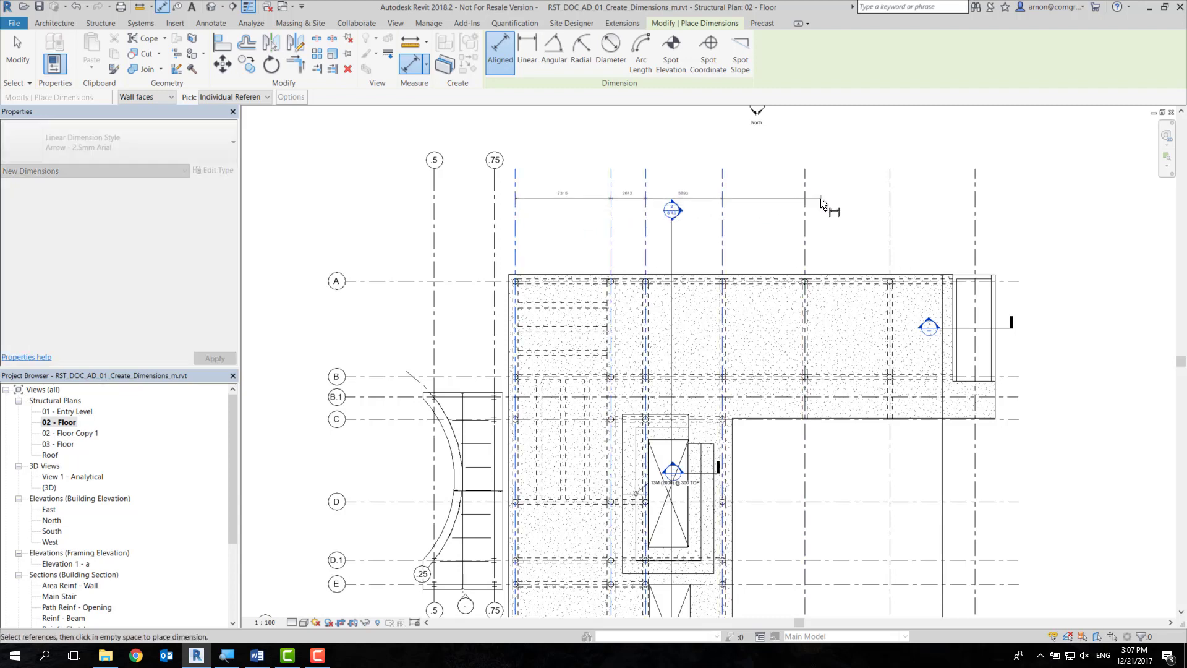
{"action": "left_click", "coordinate": [806, 199]}
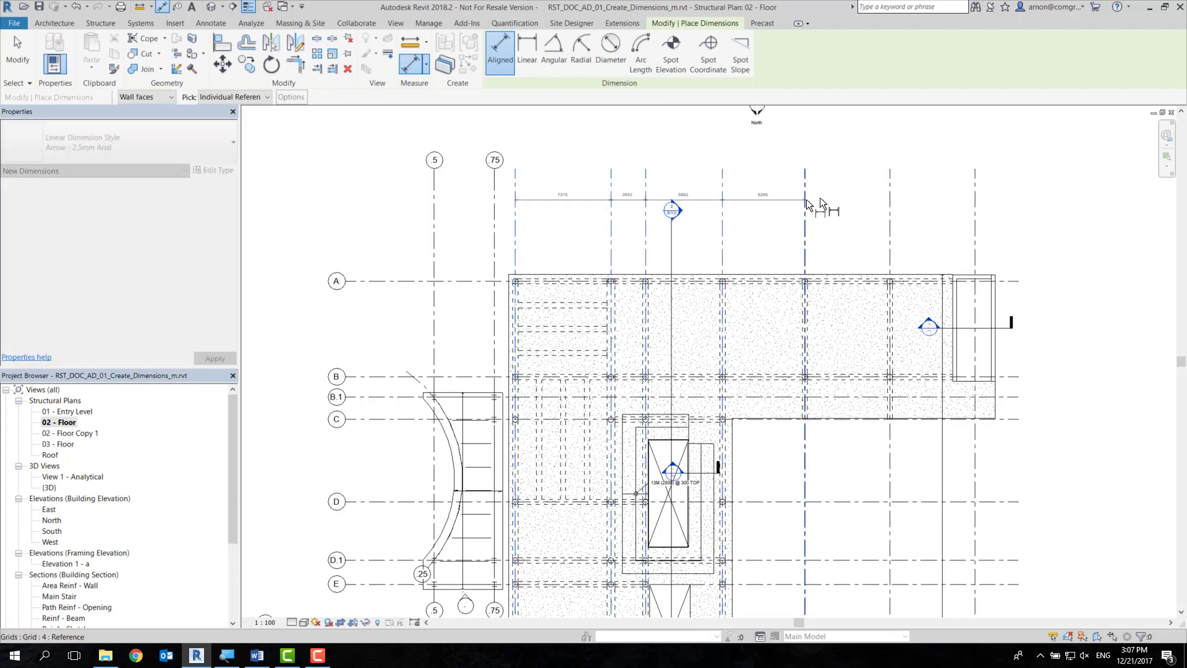
{"action": "left_click", "coordinate": [893, 195]}
{"action": "left_click", "coordinate": [977, 204]}
{"action": "left_click", "coordinate": [1054, 197]}
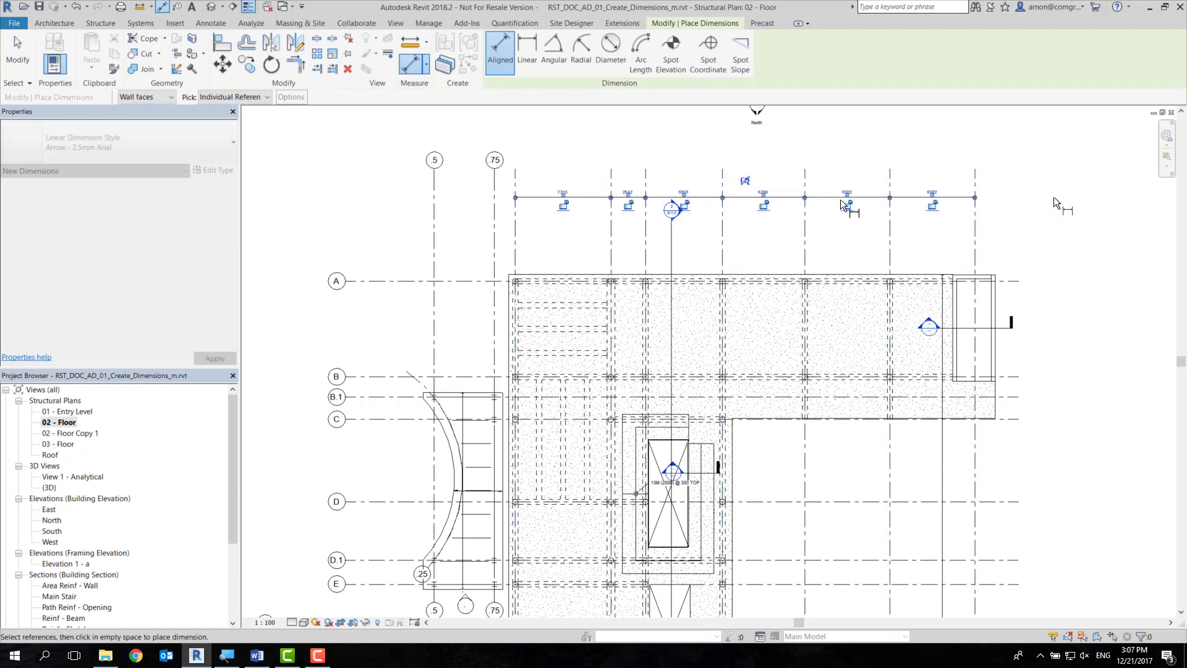
Add a 35154 overall dimension from the first to the last grid line
{"action": "scroll", "coordinate": [800, 195], "scroll_direction": "up", "scroll_amount": 3}
{"action": "scroll", "coordinate": [796, 286], "scroll_direction": "down", "scroll_amount": 1}
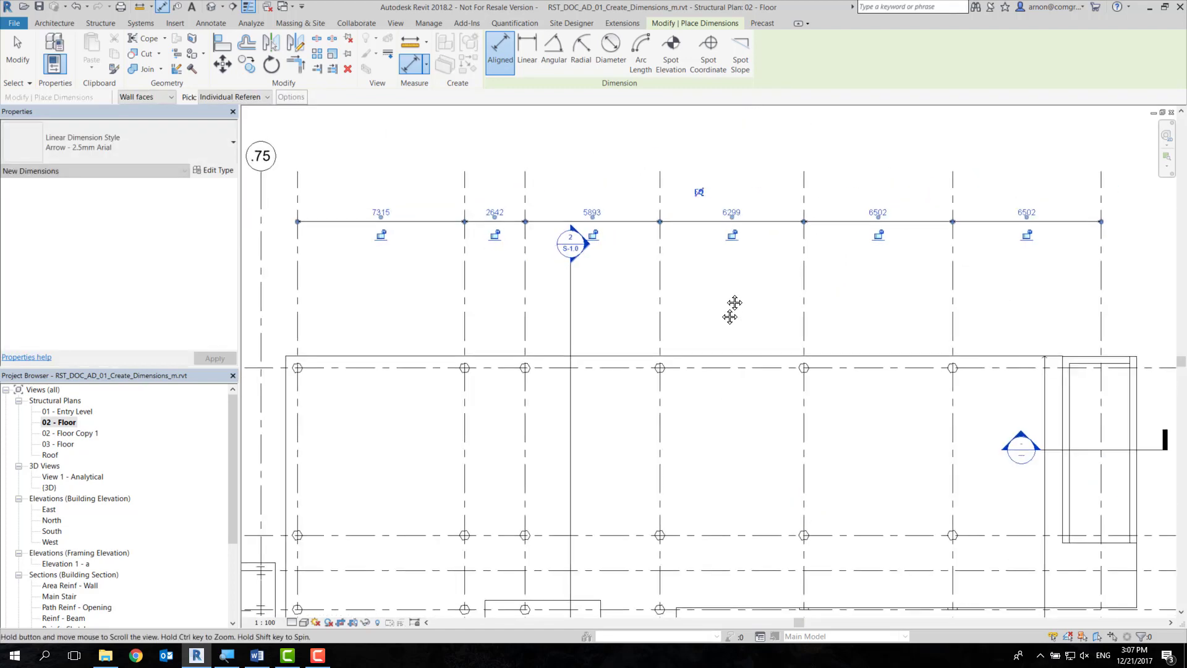
{"action": "middle_click_drag", "start_coordinate": [734, 303], "coordinate": [720, 339]}
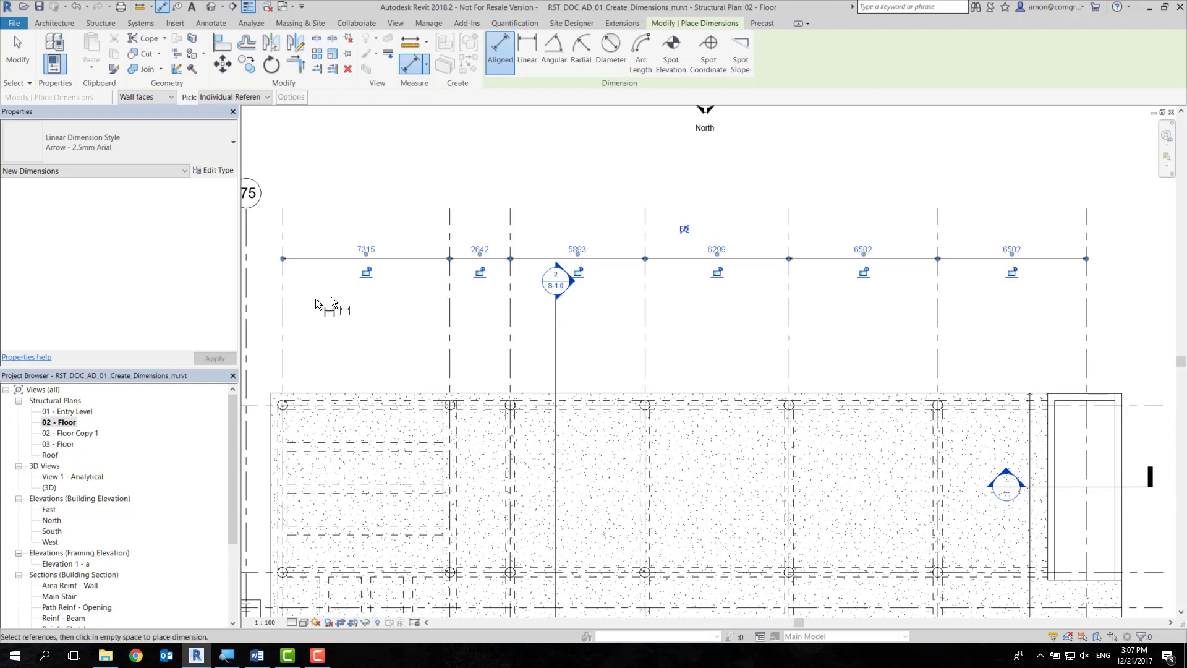
{"action": "left_click", "coordinate": [284, 307]}
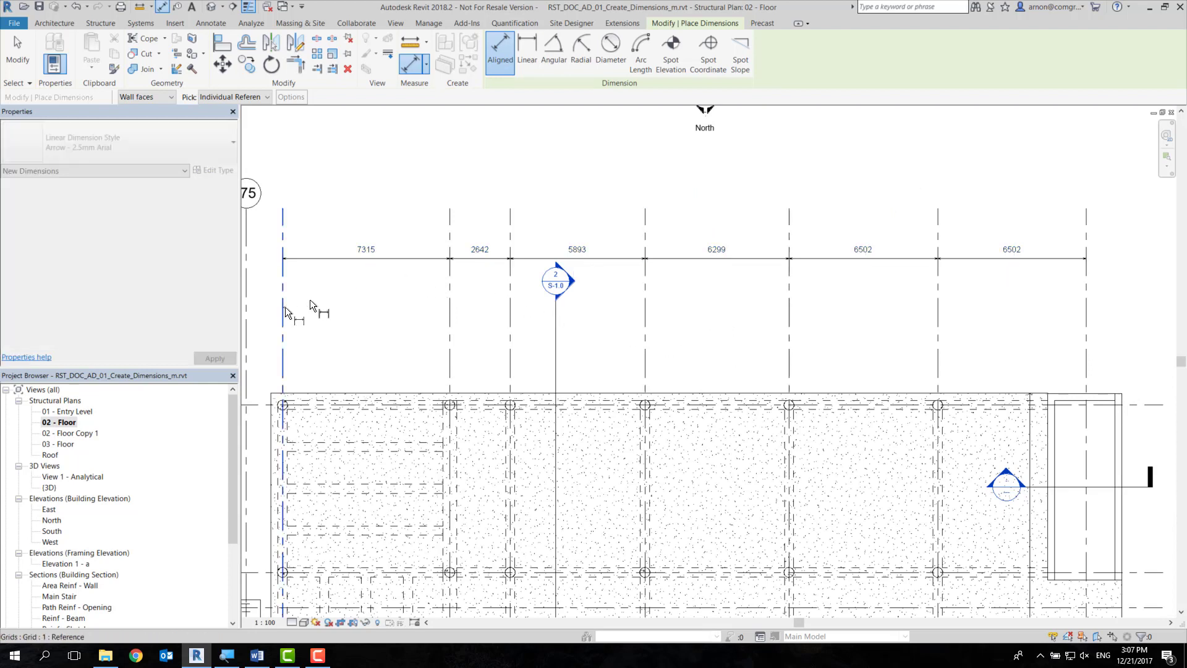
{"action": "left_click", "coordinate": [1085, 350]}
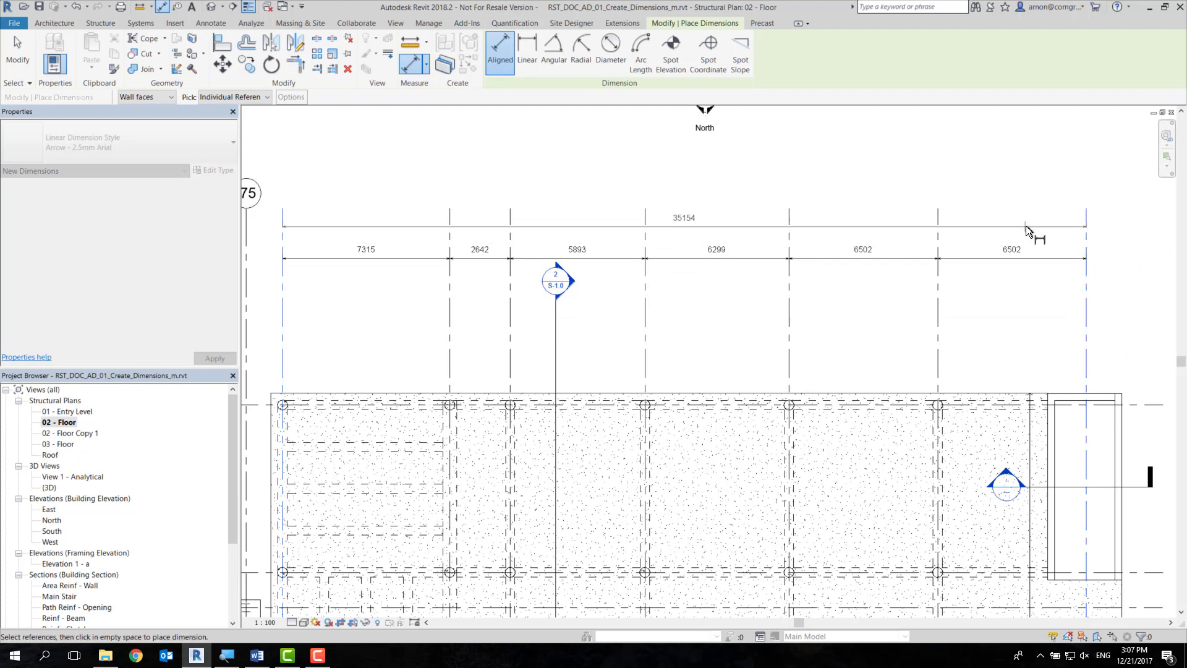
{"action": "left_click", "coordinate": [993, 235]}
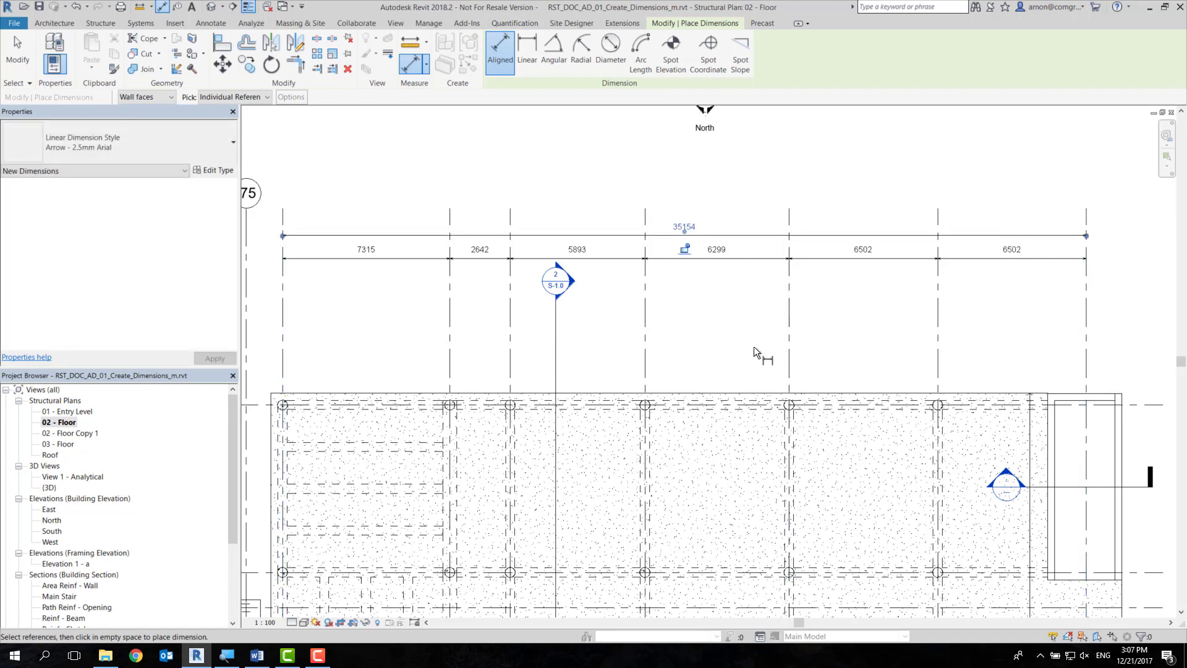
Dimension the right-hand rectangle's width at 2643
{"action": "scroll", "coordinate": [880, 265], "scroll_direction": "up", "scroll_amount": 2}
{"action": "scroll", "coordinate": [863, 341], "scroll_direction": "up", "scroll_amount": 2}
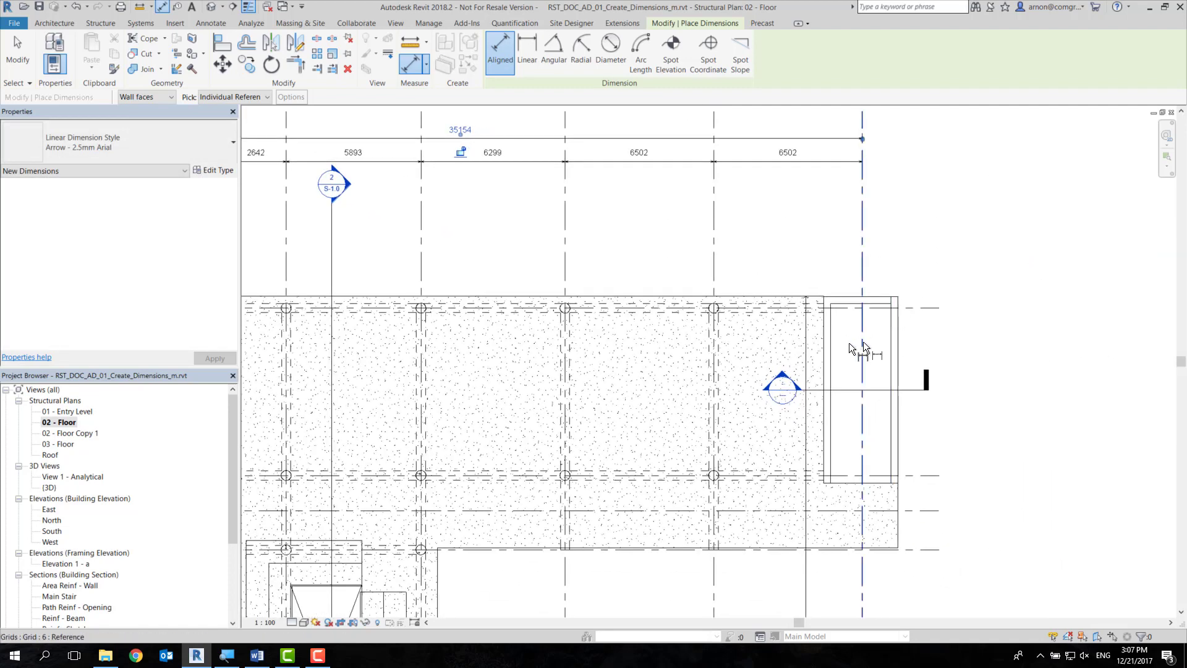
{"action": "scroll", "coordinate": [836, 347], "scroll_direction": "up", "scroll_amount": 2}
{"action": "left_click", "coordinate": [822, 365]}
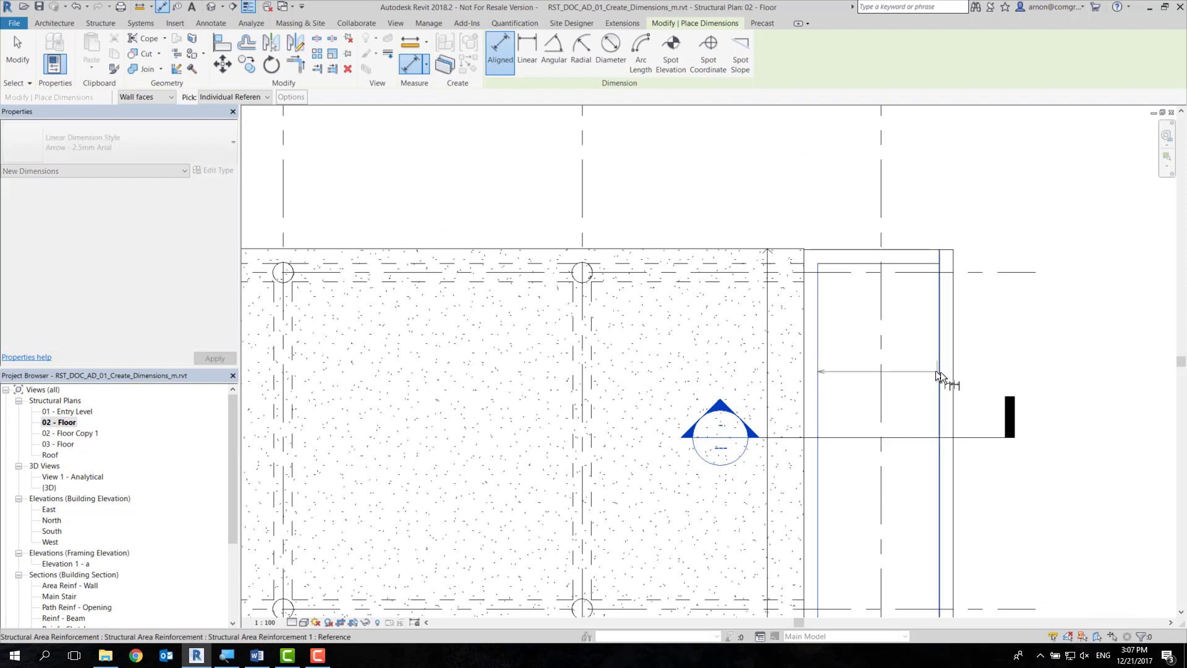
{"action": "left_click", "coordinate": [941, 373]}
{"action": "left_click", "coordinate": [1051, 337]}
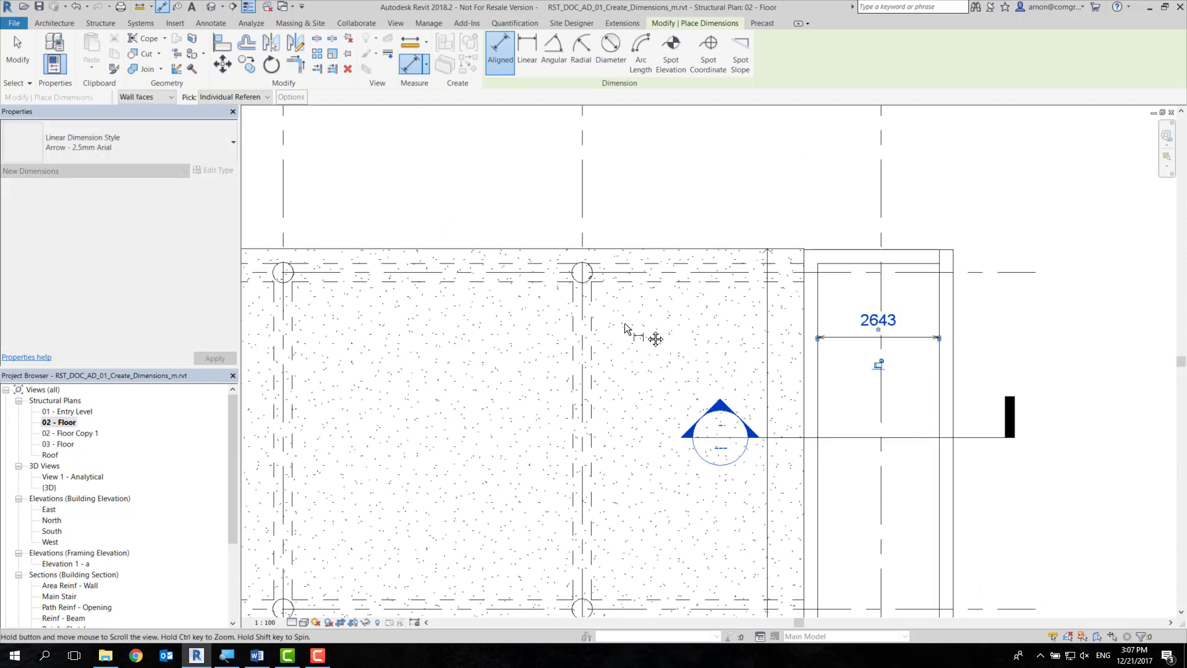
{"action": "middle_click_drag", "start_coordinate": [773, 320], "coordinate": [856, 337]}
{"action": "middle_click_drag", "start_coordinate": [1074, 300], "coordinate": [914, 321]}
Review the dimensions and cancel an extra dimension begun at the rectangle's outer edge
{"action": "scroll", "coordinate": [875, 313], "scroll_direction": "up", "scroll_amount": 2}
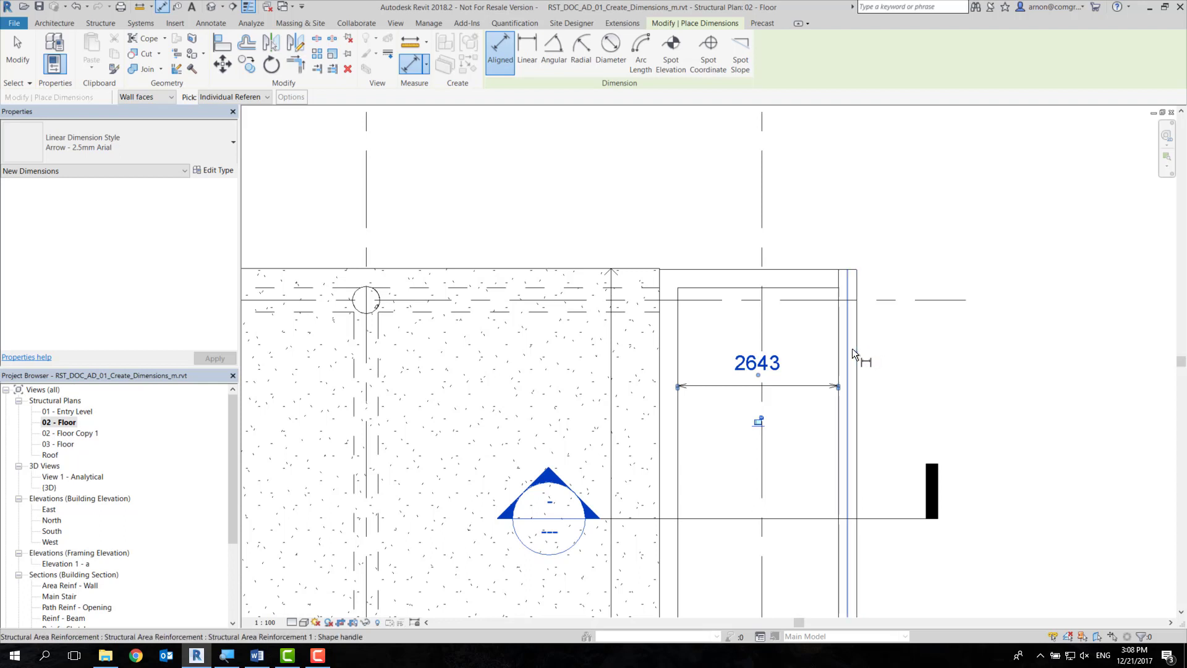
{"action": "scroll", "coordinate": [852, 347], "scroll_direction": "down", "scroll_amount": 1}
{"action": "scroll", "coordinate": [852, 349], "scroll_direction": "down", "scroll_amount": 3}
{"action": "scroll", "coordinate": [851, 350], "scroll_direction": "down", "scroll_amount": 2}
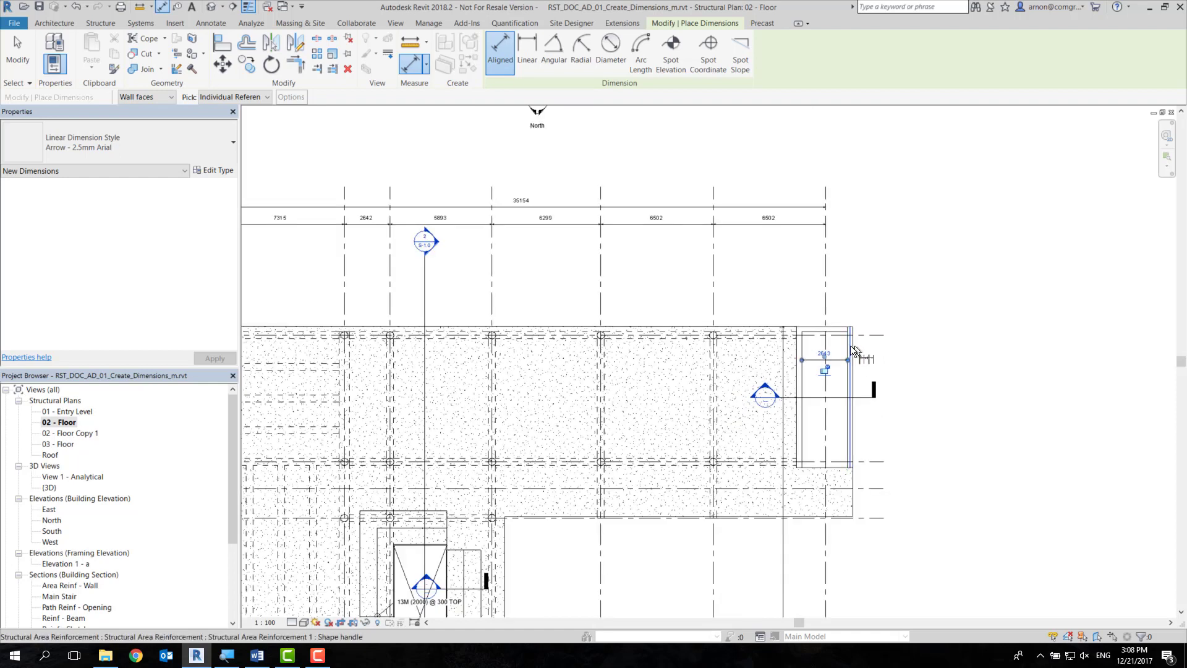
{"action": "scroll", "coordinate": [849, 345], "scroll_direction": "up", "scroll_amount": 3}
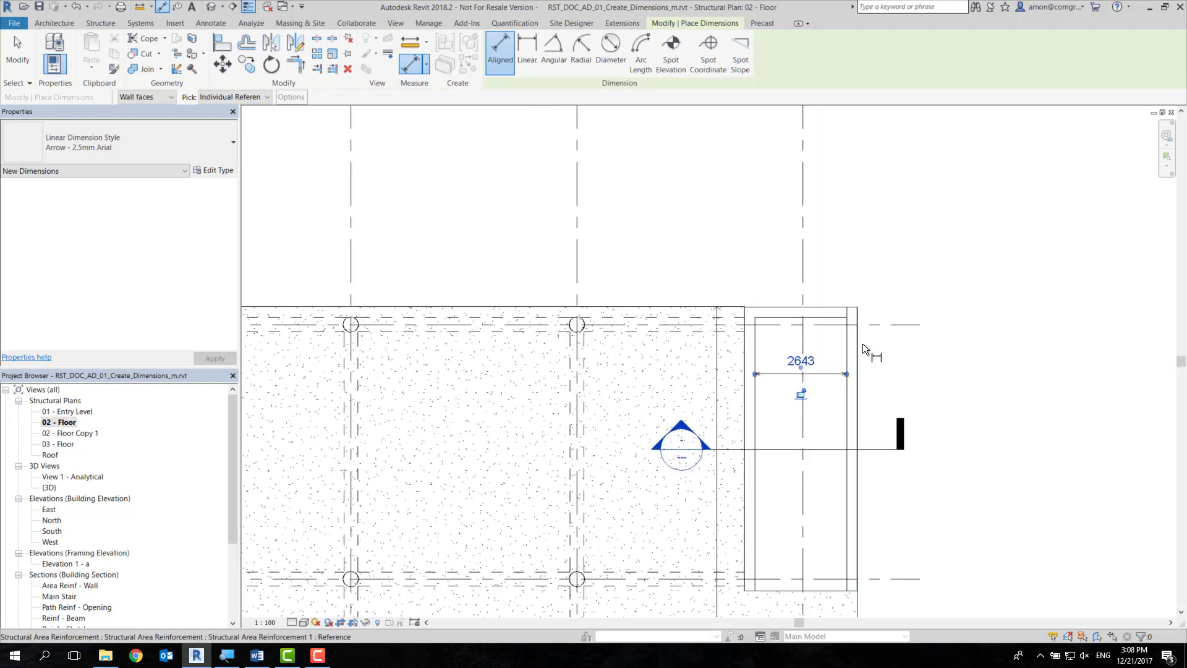
{"action": "left_click", "coordinate": [862, 343]}
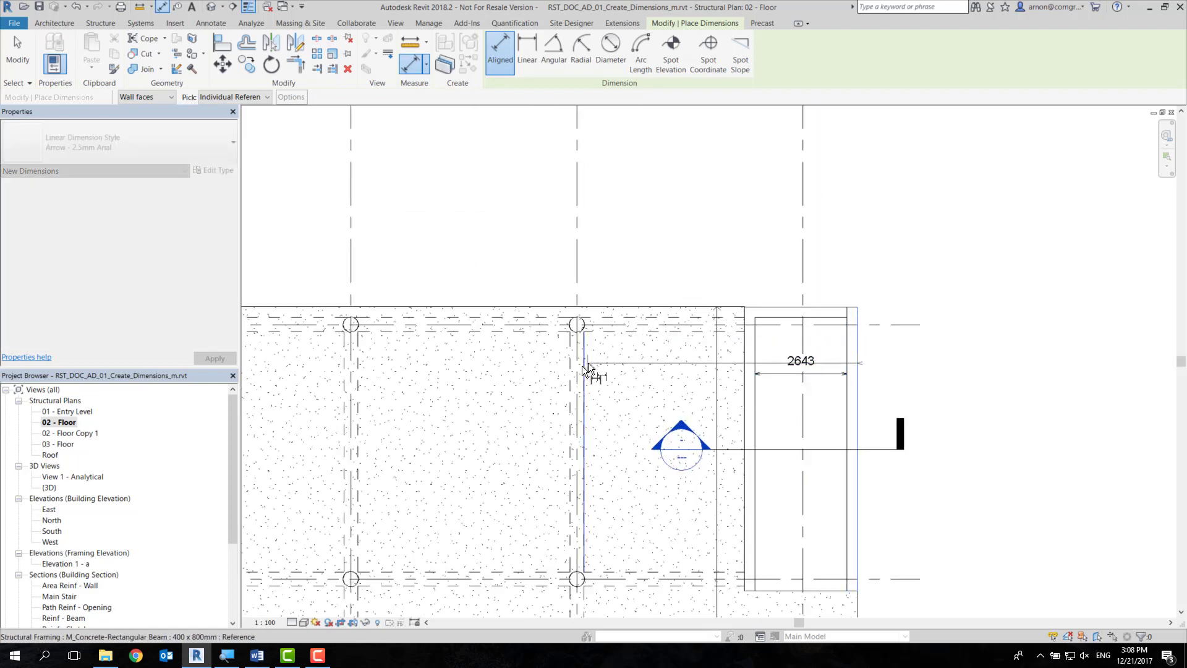
{"action": "middle_click_drag", "start_coordinate": [647, 257], "coordinate": [670, 312]}
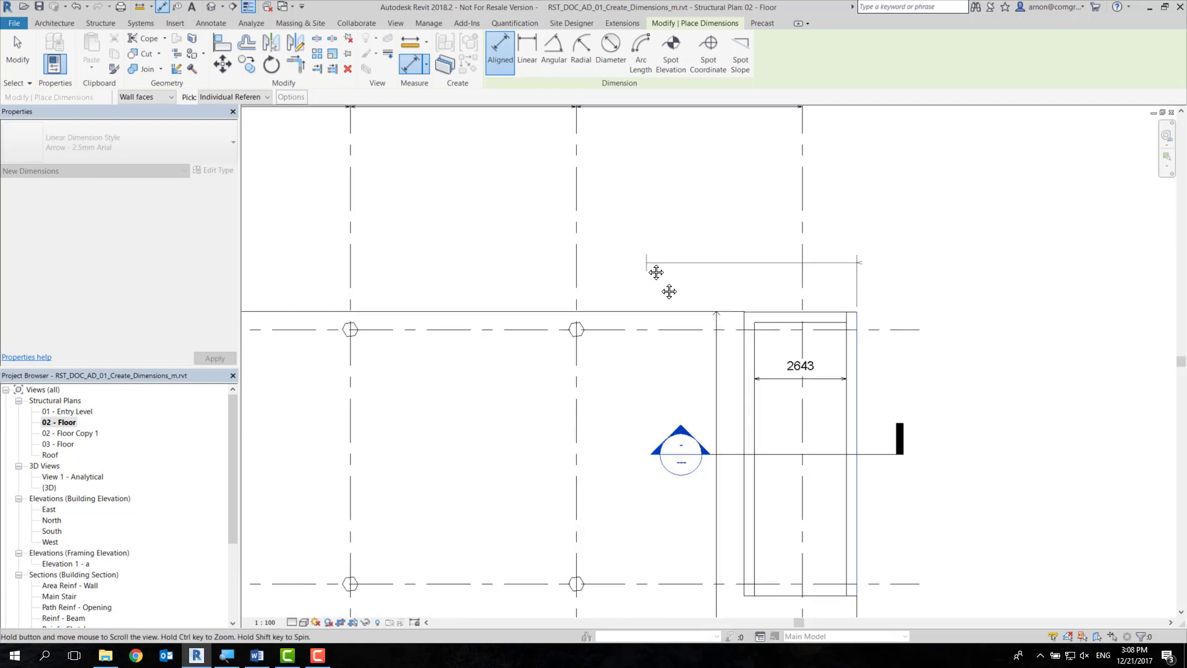
{"action": "key", "text": "Escape"}
{"action": "key", "text": "Escape"}
Pan the plan to bring the grid bubbles and top dimensions into view
{"action": "scroll", "coordinate": [767, 309], "scroll_direction": "down", "scroll_amount": 3}
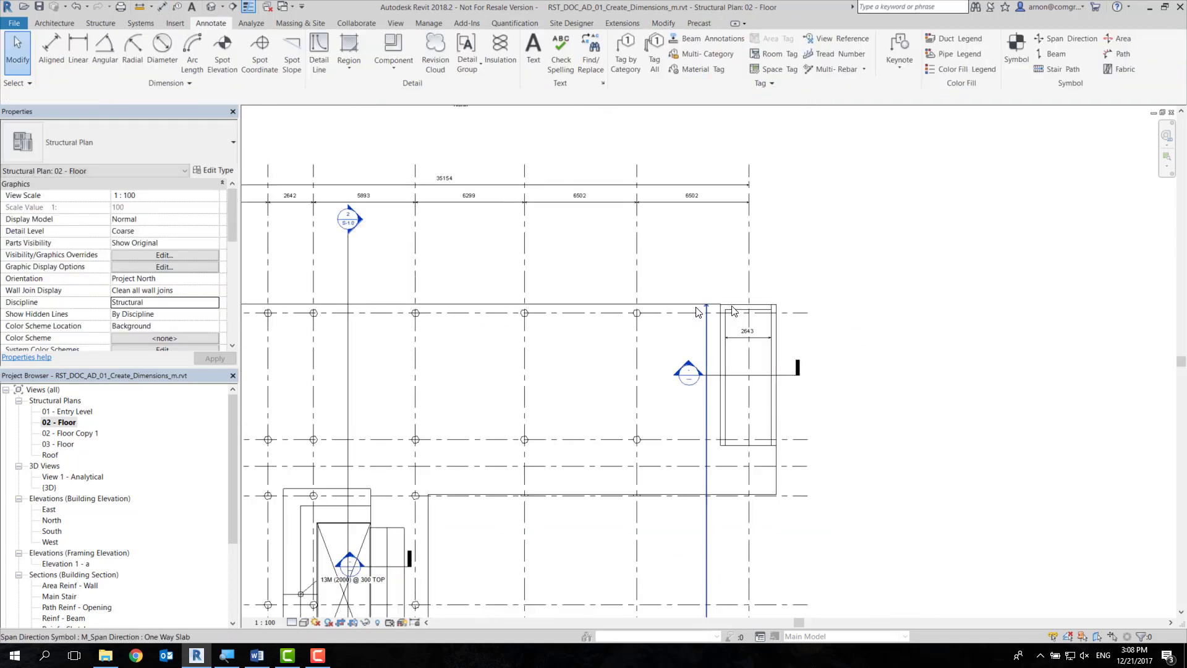
{"action": "mouse_move", "coordinate": [766, 309]}
{"action": "middle_mouse_down"}
{"action": "mouse_move", "coordinate": [980, 336]}
{"action": "mouse_move", "coordinate": [988, 385]}
{"action": "middle_mouse_up"}
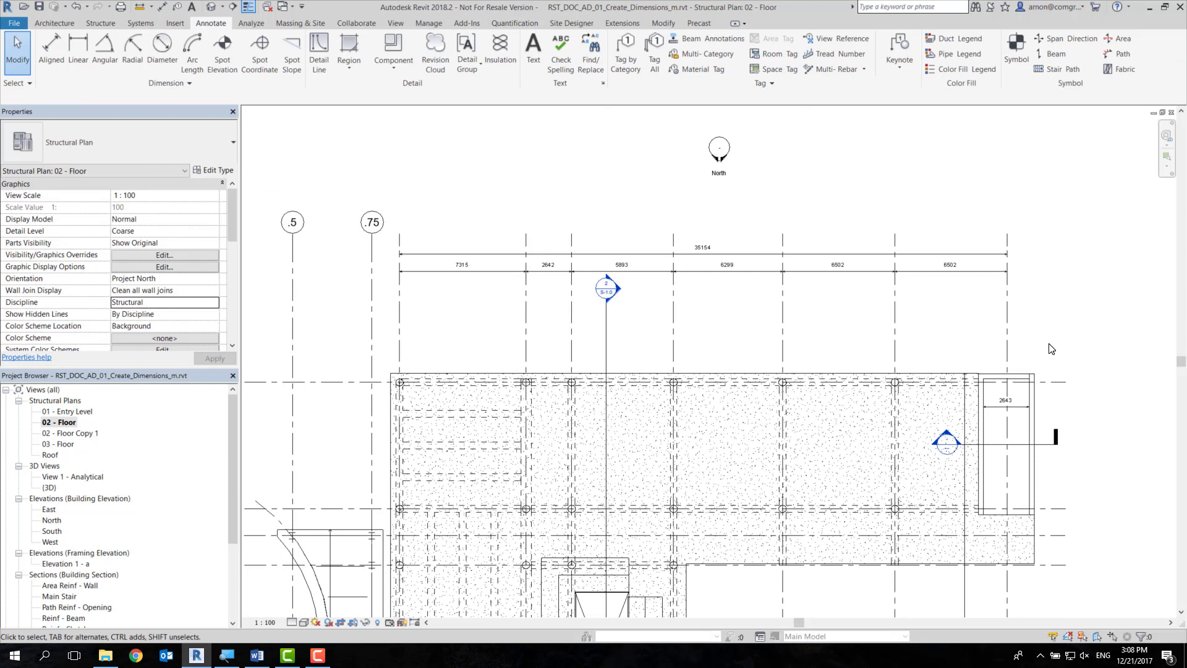
{"action": "middle_click_drag", "start_coordinate": [538, 353], "coordinate": [620, 259]}
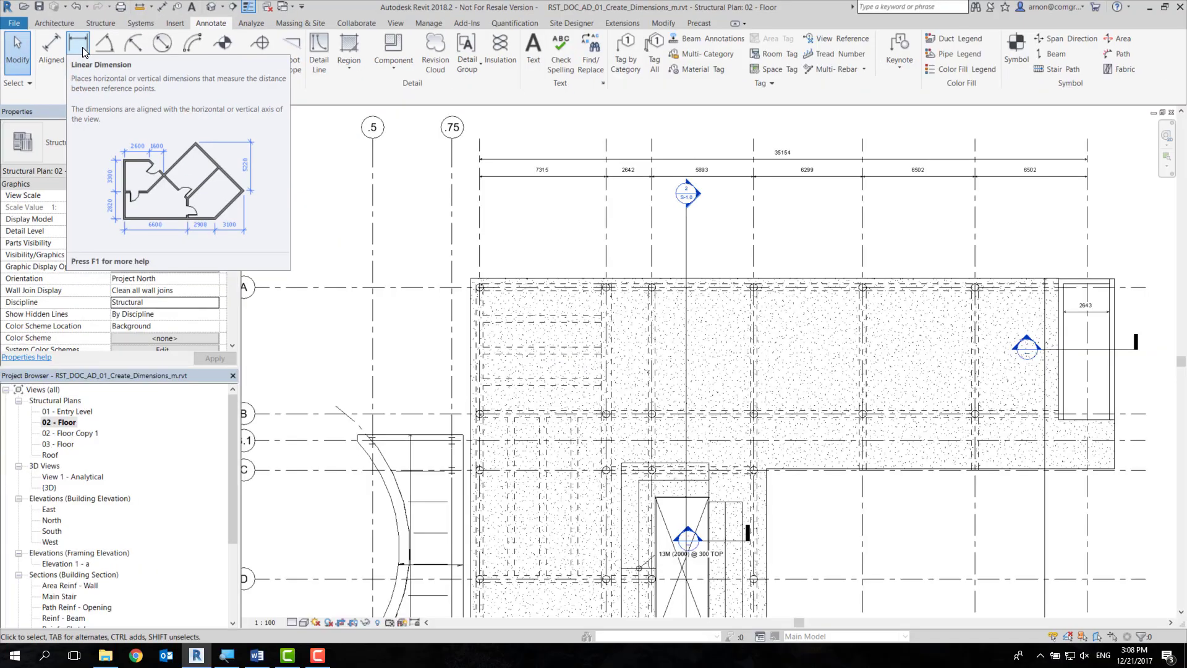
{"action": "left_click", "coordinate": [83, 47]}
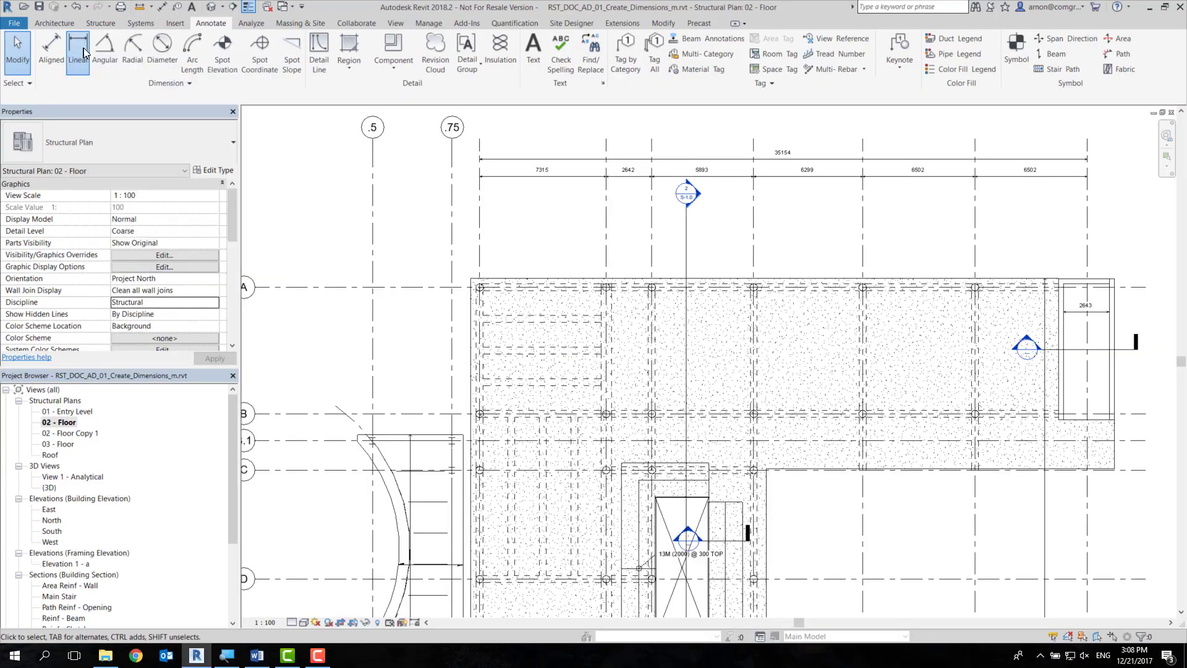
{"action": "scroll", "coordinate": [473, 293], "scroll_direction": "up", "scroll_amount": 3}
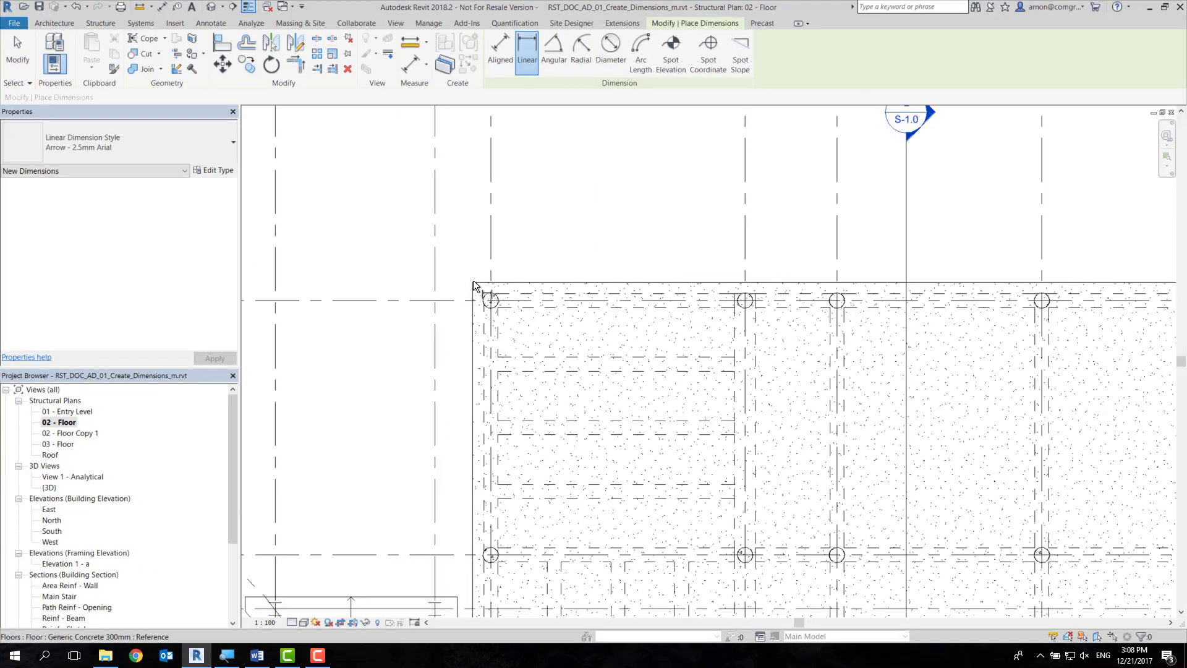
{"action": "left_click", "coordinate": [473, 283]}
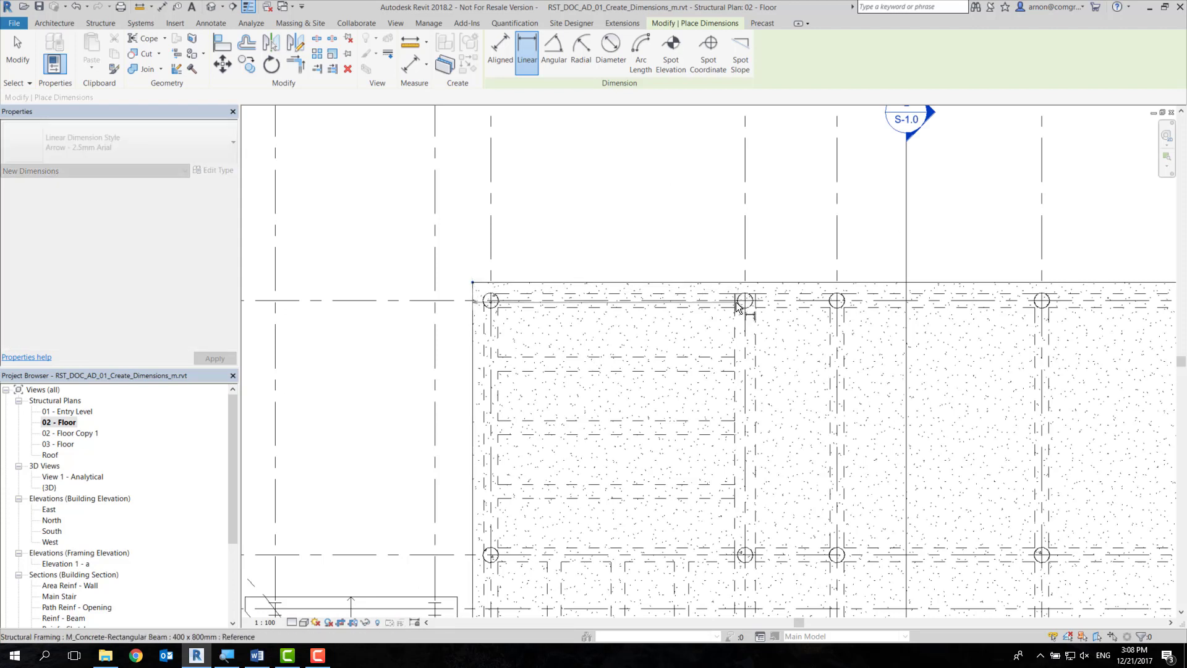
{"action": "left_click", "coordinate": [737, 372]}
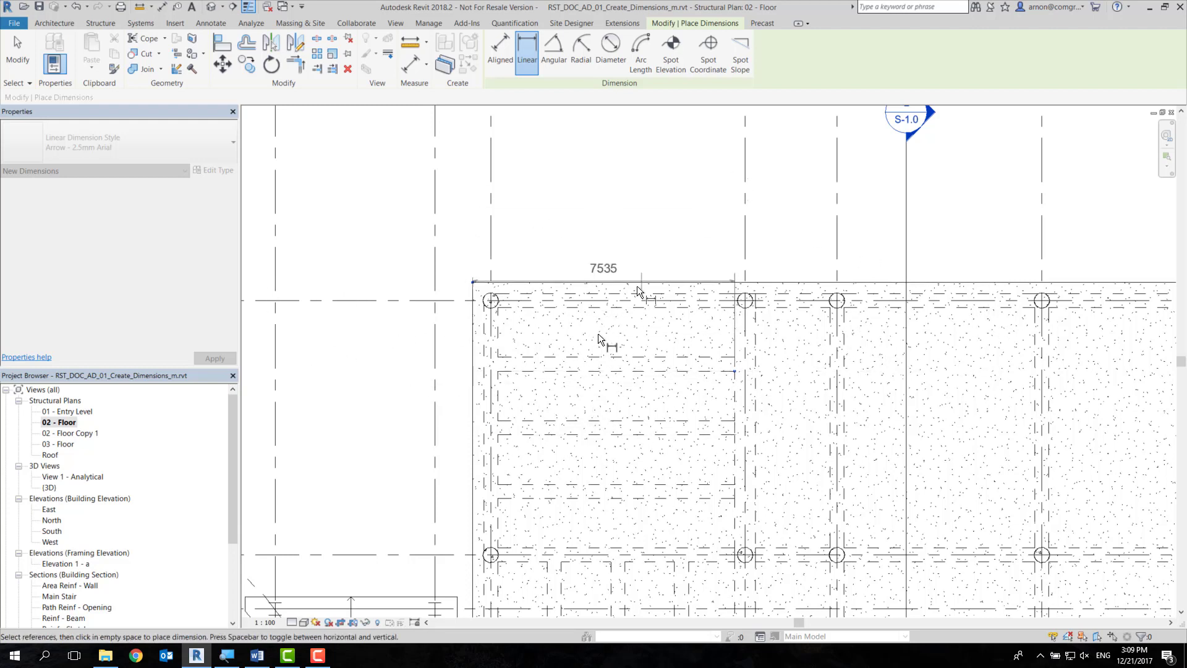
{"action": "key", "text": "Escape"}
{"action": "key", "text": "Escape"}
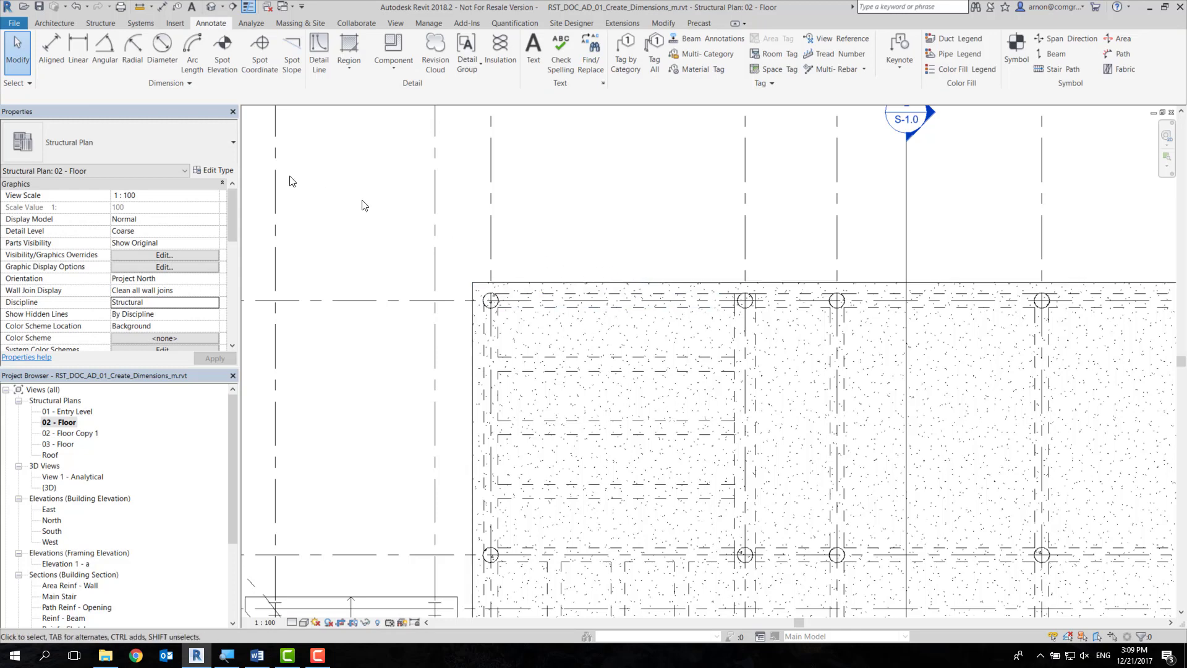
{"action": "scroll", "coordinate": [556, 283], "scroll_direction": "down", "scroll_amount": 3}
{"action": "mouse_move", "coordinate": [556, 283]}
{"action": "middle_mouse_down"}
{"action": "mouse_move", "coordinate": [564, 212]}
{"action": "mouse_move", "coordinate": [541, 163]}
{"action": "middle_mouse_up"}
{"action": "left_click", "coordinate": [107, 62]}
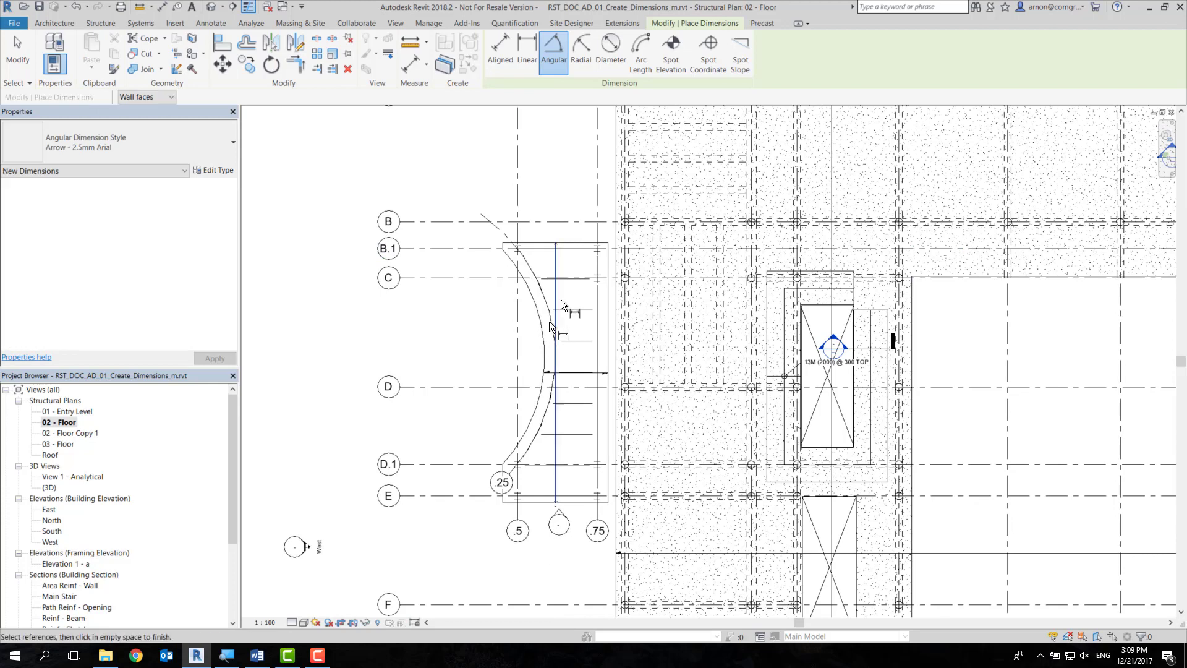
{"action": "scroll", "coordinate": [579, 232], "scroll_direction": "down", "scroll_amount": 1}
{"action": "middle_click_drag", "start_coordinate": [579, 232], "coordinate": [639, 272]}
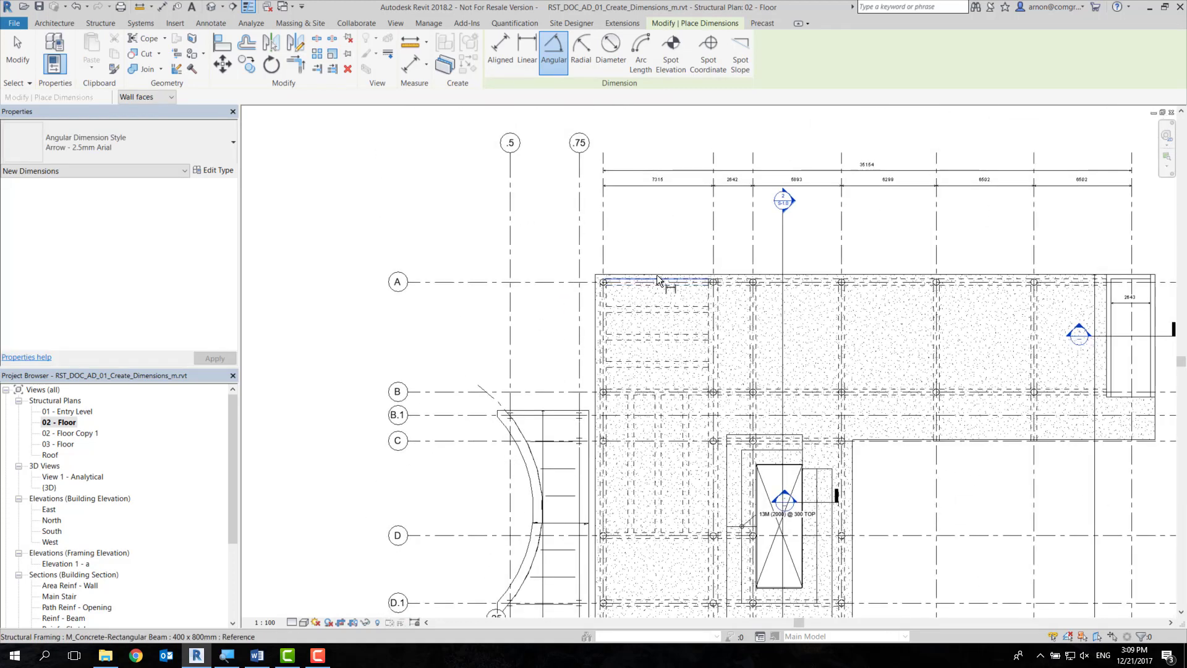
{"action": "scroll", "coordinate": [662, 270], "scroll_direction": "up", "scroll_amount": 3}
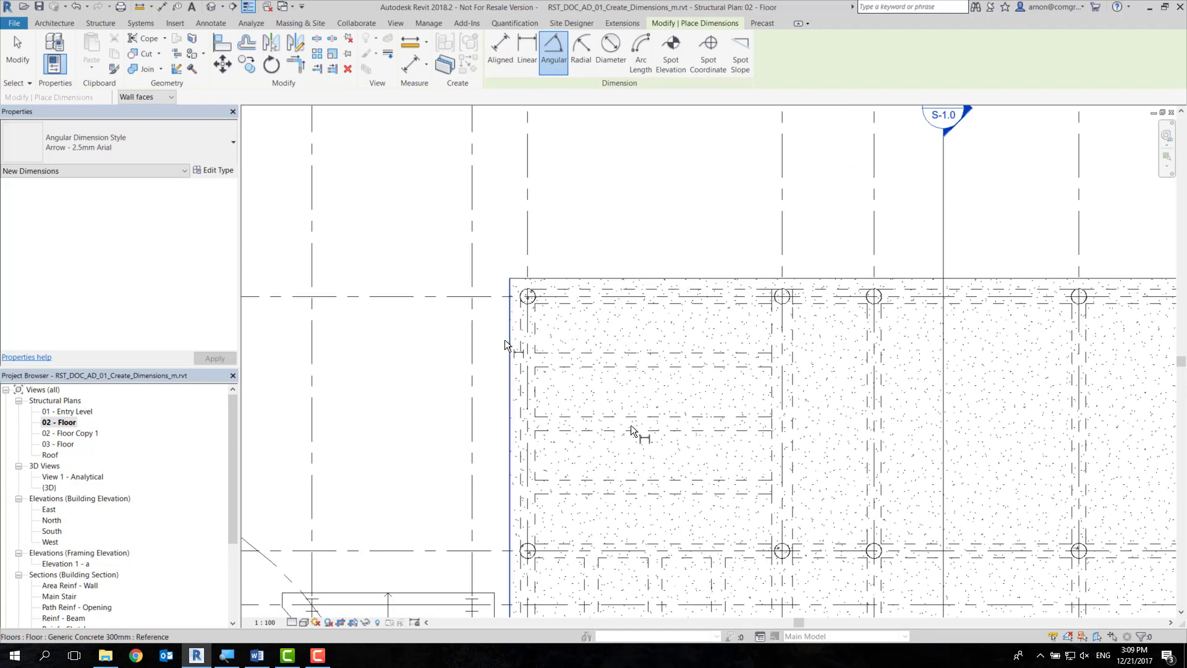
{"action": "middle_click", "coordinate": [777, 379]}
{"action": "scroll", "coordinate": [777, 379], "scroll_direction": "down", "scroll_amount": 3}
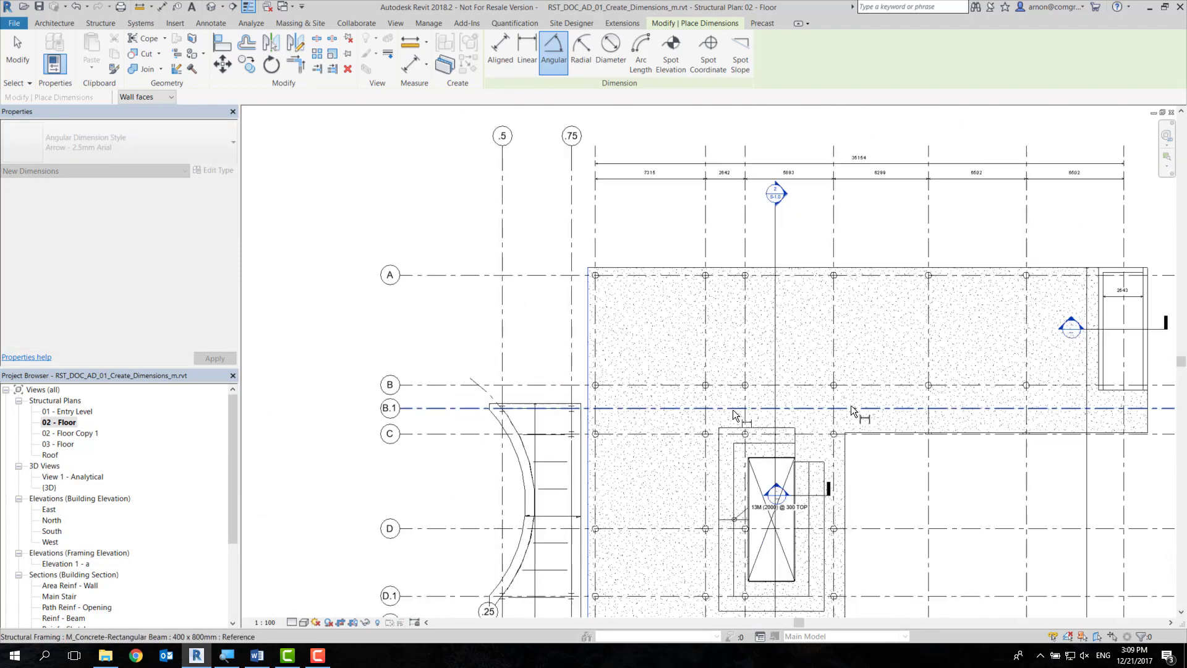
{"action": "scroll", "coordinate": [594, 291], "scroll_direction": "up", "scroll_amount": 4}
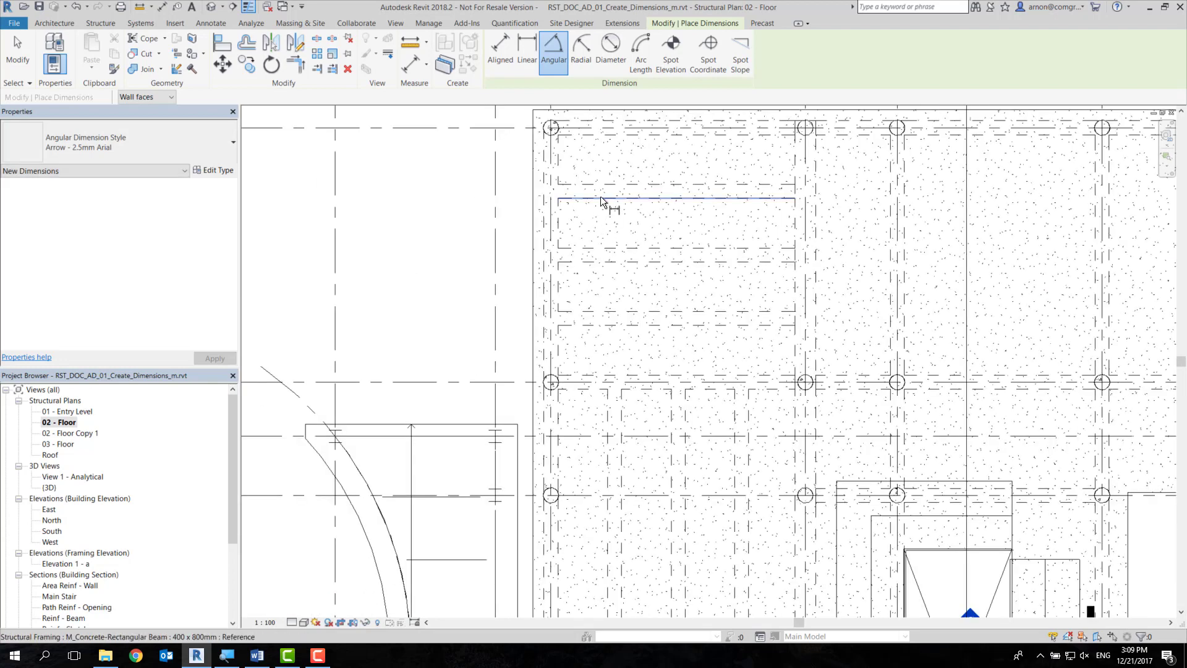
{"action": "left_click", "coordinate": [600, 197]}
{"action": "left_click", "coordinate": [552, 233]}
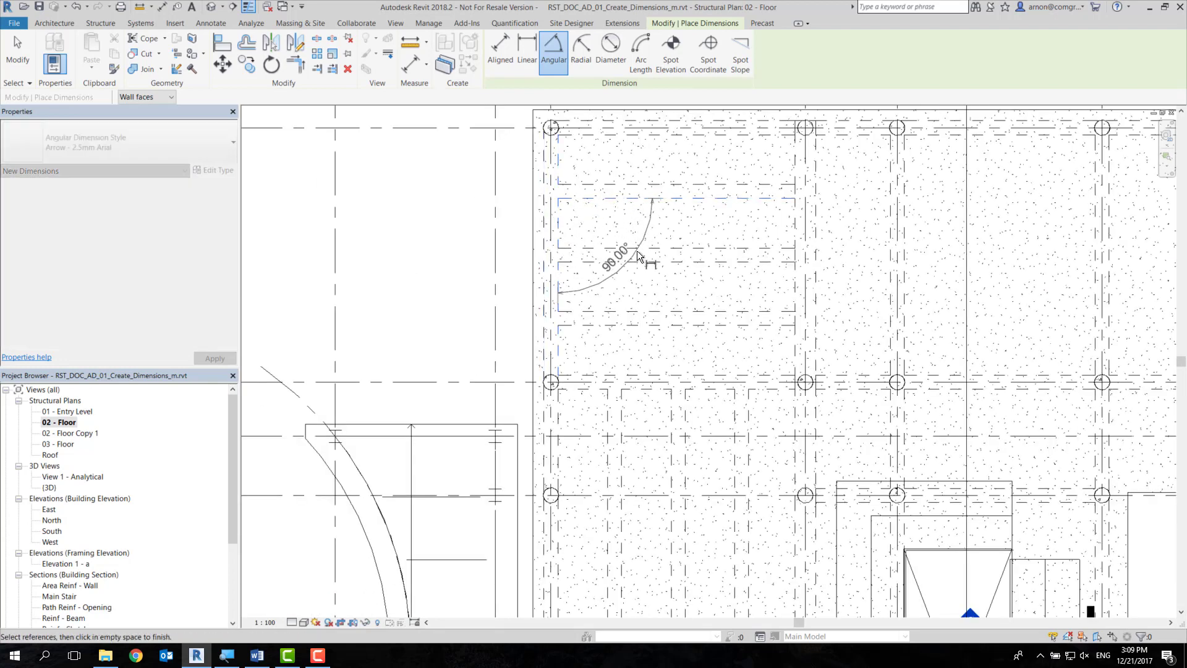
{"action": "key", "text": "Escape"}
{"action": "key", "text": "Escape"}
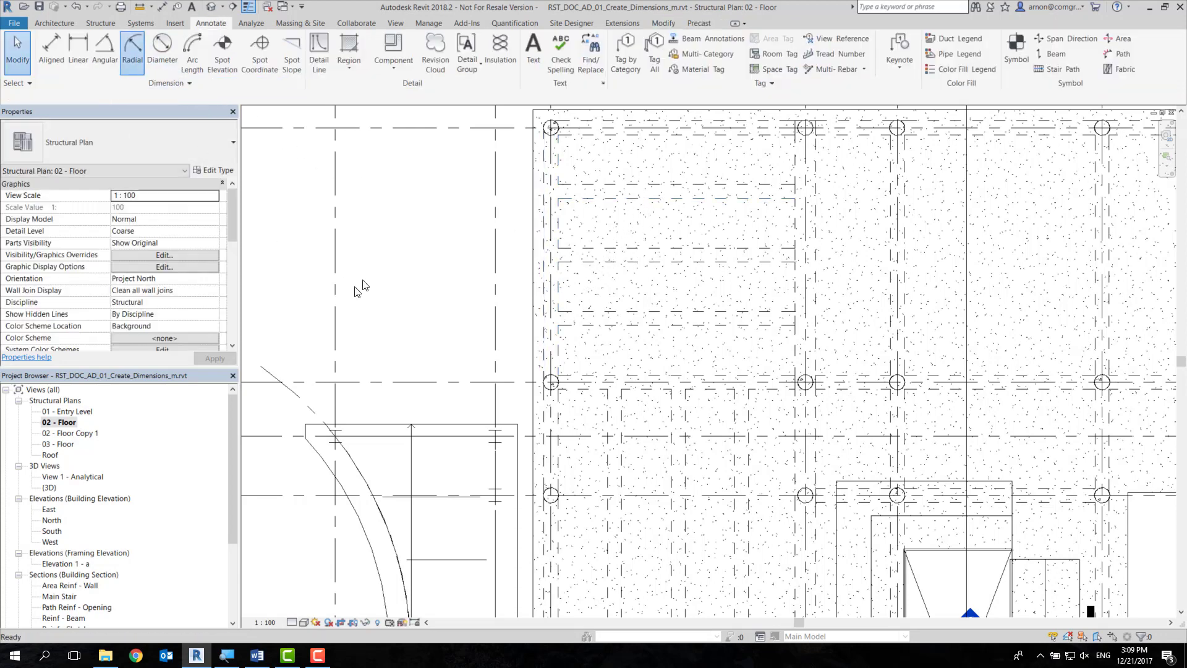
Place the 9144 radius and ø18288 diameter dimensions on the curved stair arc
{"action": "left_click", "coordinate": [612, 396]}
{"action": "left_click", "coordinate": [557, 410]}
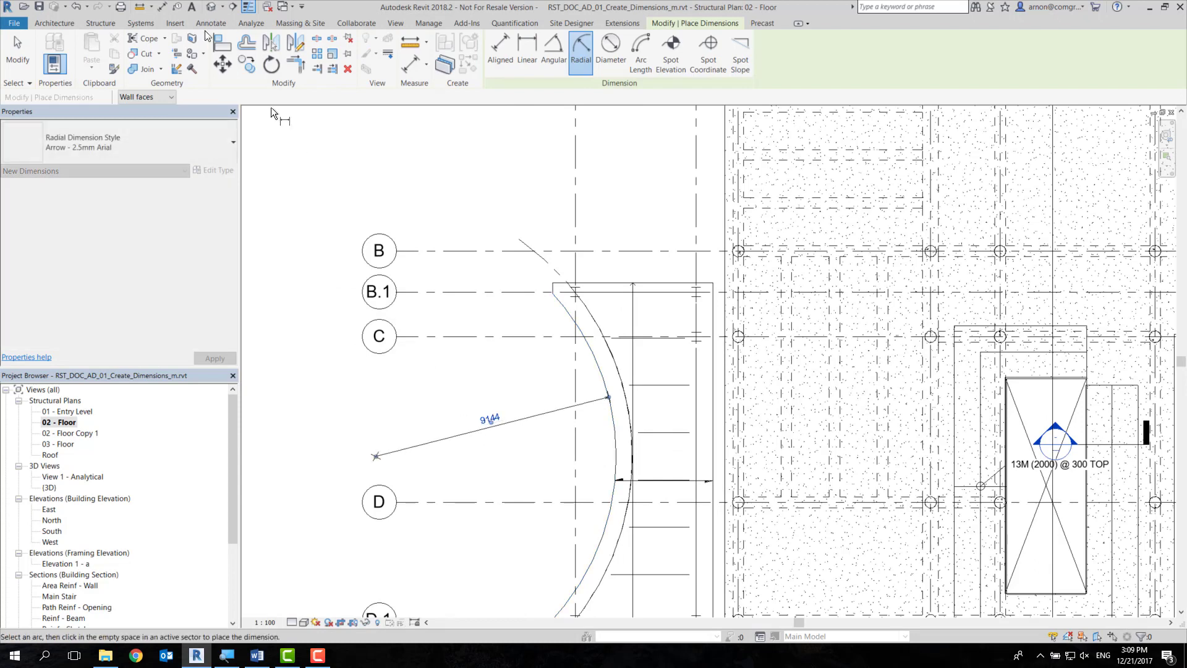
{"action": "left_click", "coordinate": [611, 49]}
{"action": "left_click", "coordinate": [614, 451]}
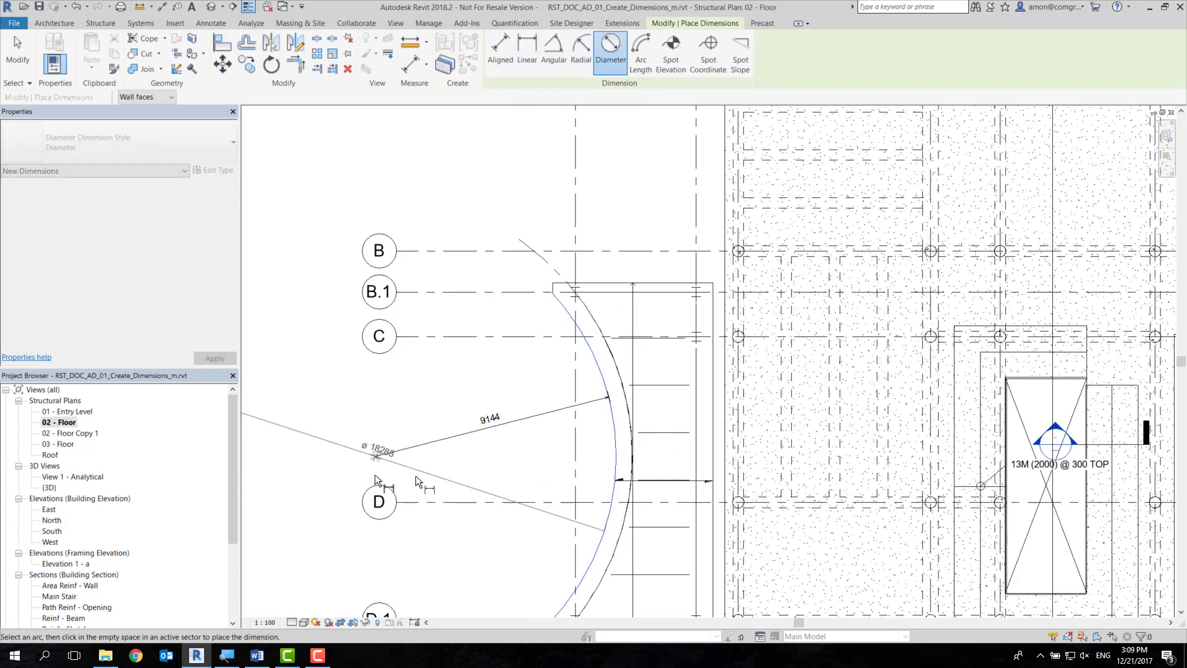
{"action": "left_click", "coordinate": [498, 472]}
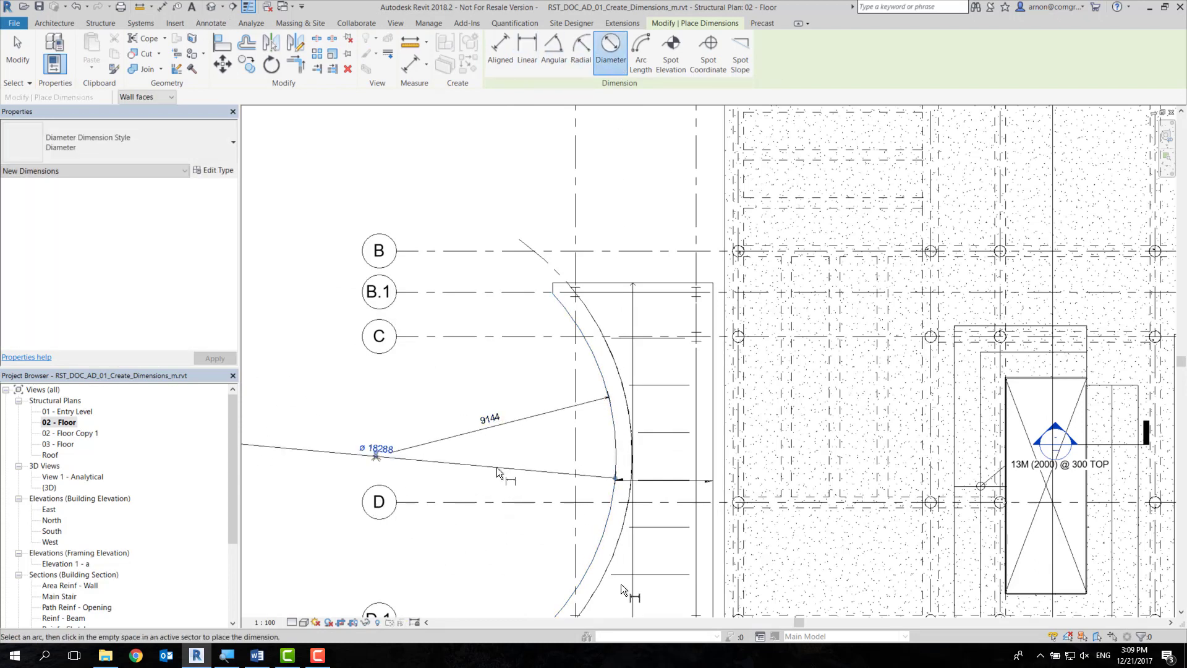
{"action": "scroll", "coordinate": [517, 464], "scroll_direction": "down", "scroll_amount": 1}
{"action": "middle_click_drag", "start_coordinate": [543, 365], "coordinate": [538, 342]}
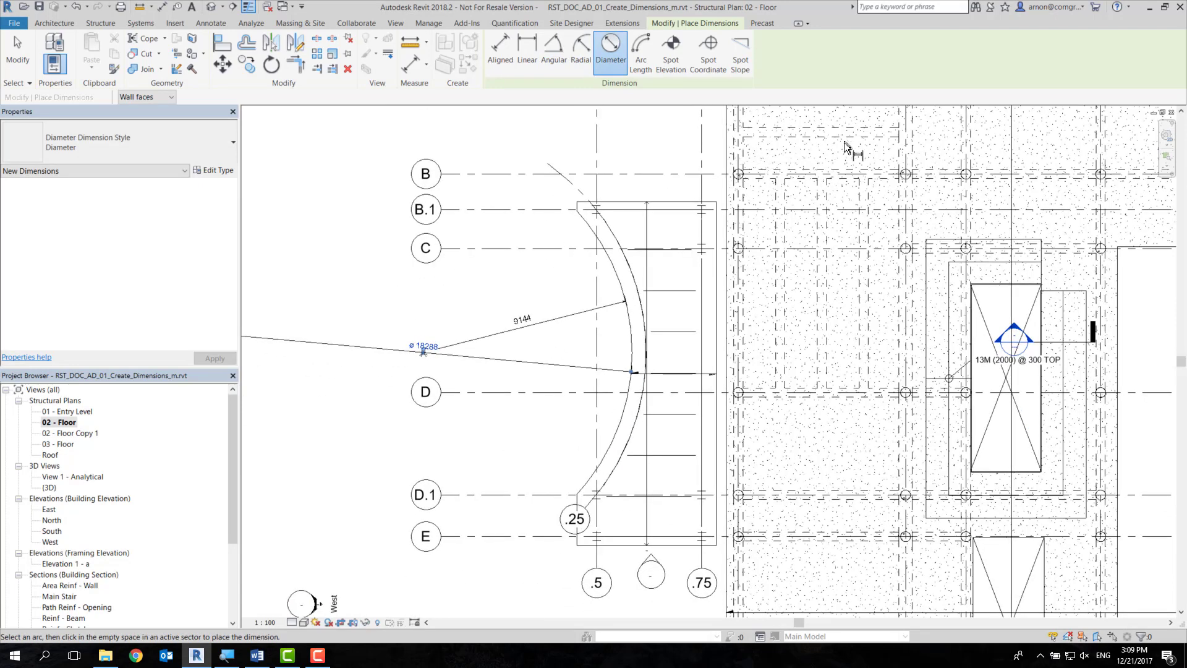
{"action": "scroll", "coordinate": [792, 260], "scroll_direction": "down", "scroll_amount": 2}
{"action": "middle_click_drag", "start_coordinate": [804, 266], "coordinate": [816, 318]}
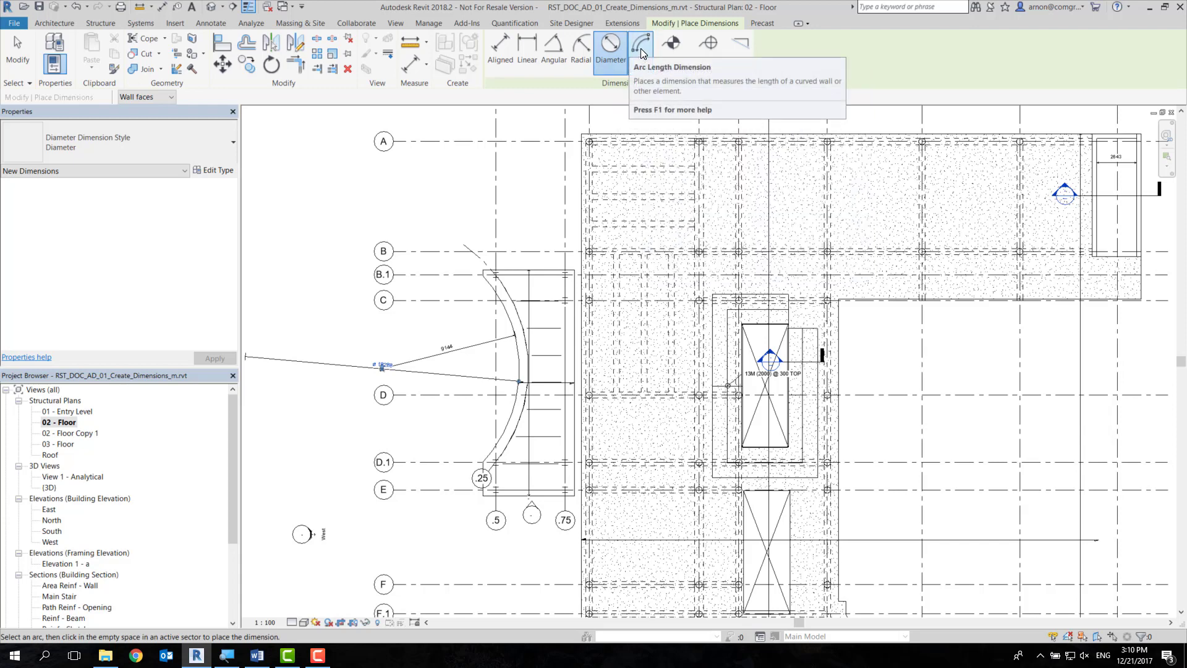
Switch to Arc Length dimensioning and turn off Thin Lines with TL
{"action": "left_click", "coordinate": [641, 49]}
{"action": "scroll", "coordinate": [483, 345], "scroll_direction": "up", "scroll_amount": 1}
{"action": "scroll", "coordinate": [556, 379], "scroll_direction": "up", "scroll_amount": 1}
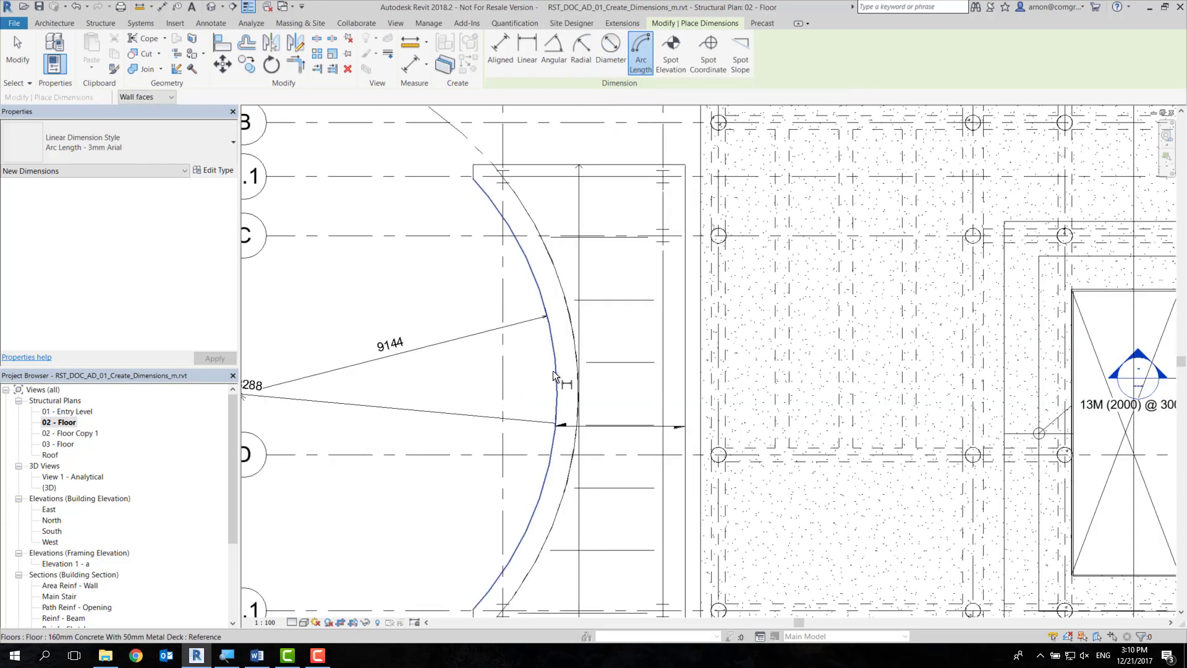
{"action": "scroll", "coordinate": [562, 379], "scroll_direction": "up", "scroll_amount": 1}
{"action": "key", "text": "t"}
{"action": "key", "text": "l"}
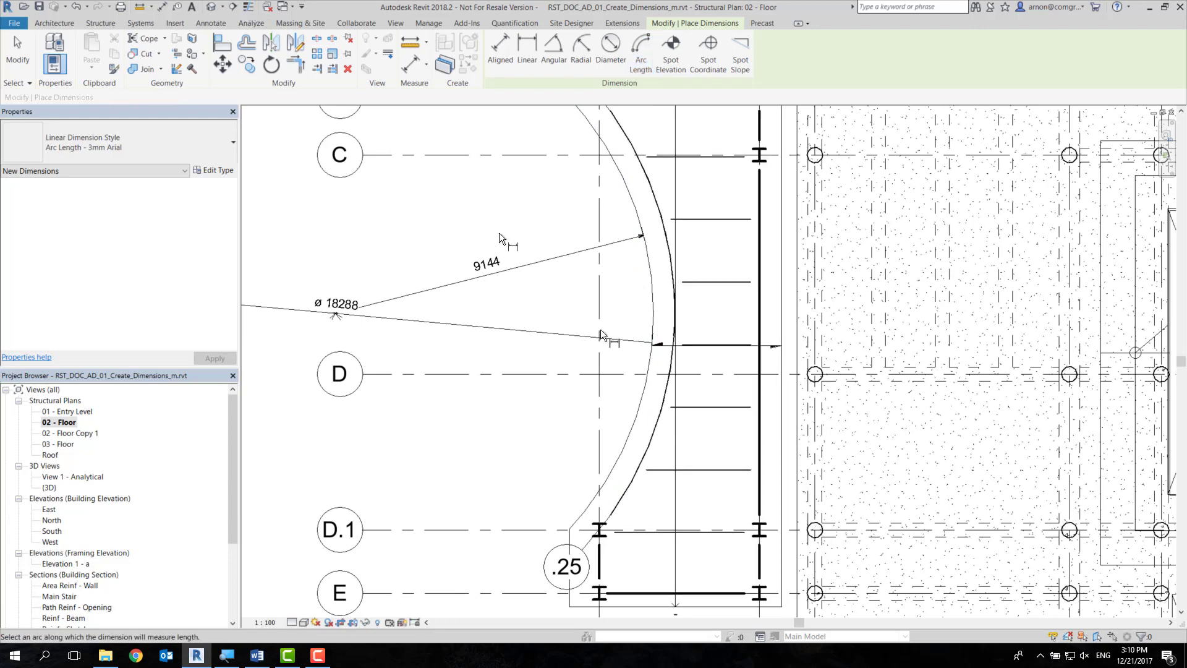
Place a 12220 arc-length dimension along the curved floor edge between its end references
{"action": "left_click", "coordinate": [656, 300]}
{"action": "middle_click_drag", "start_coordinate": [616, 247], "coordinate": [611, 430]}
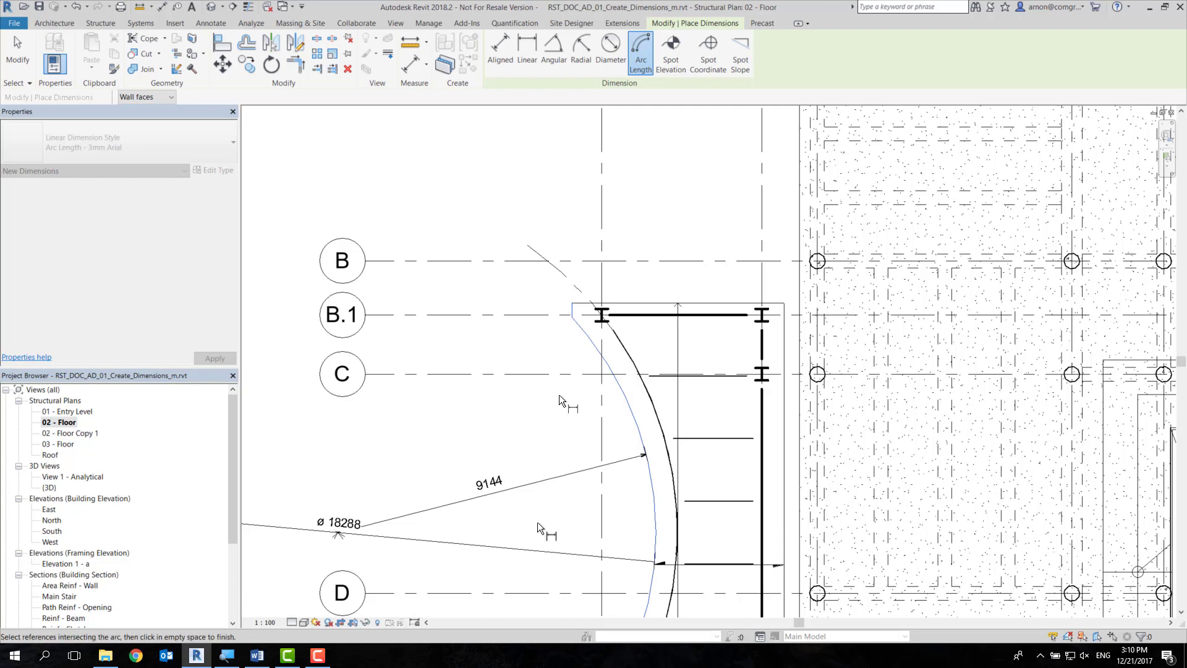
{"action": "mouse_move", "coordinate": [538, 587]}
{"action": "middle_mouse_down"}
{"action": "mouse_move", "coordinate": [565, 413]}
{"action": "mouse_move", "coordinate": [607, 314]}
{"action": "middle_mouse_up"}
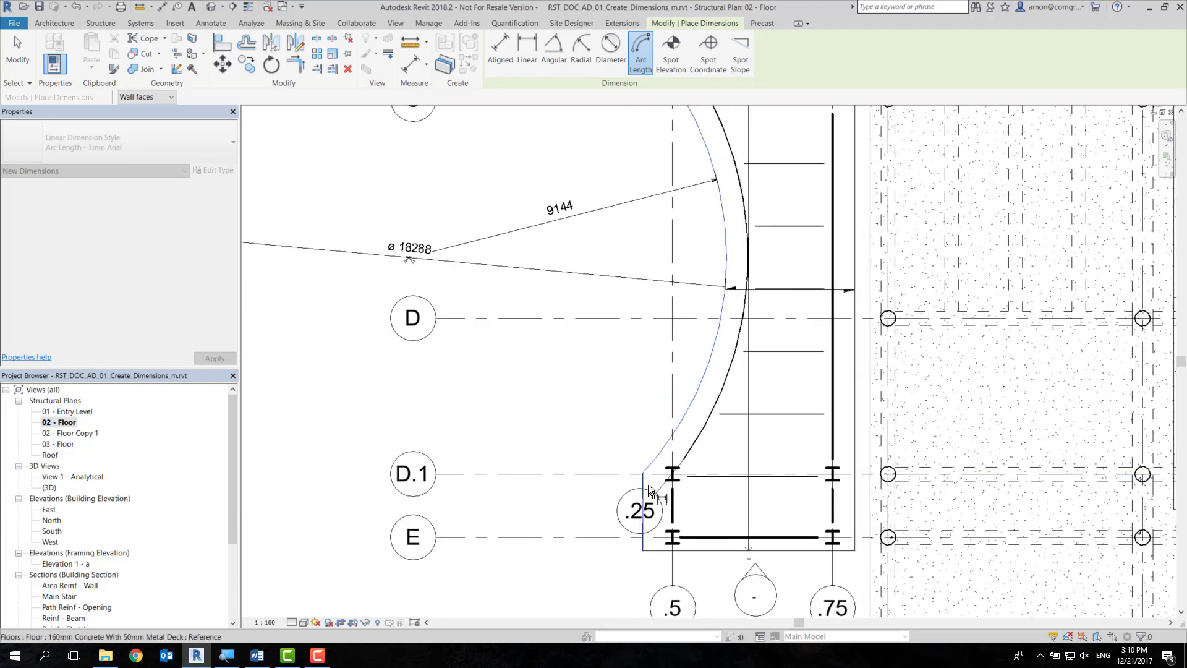
{"action": "left_click", "coordinate": [647, 484]}
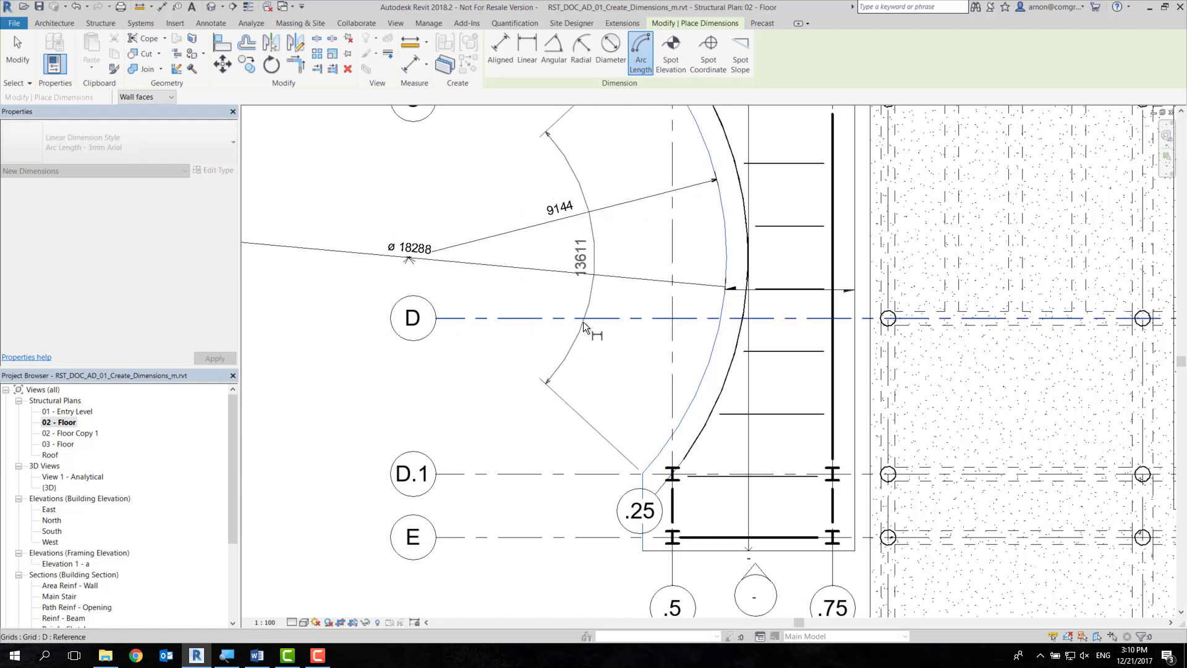
{"action": "left_click", "coordinate": [584, 321]}
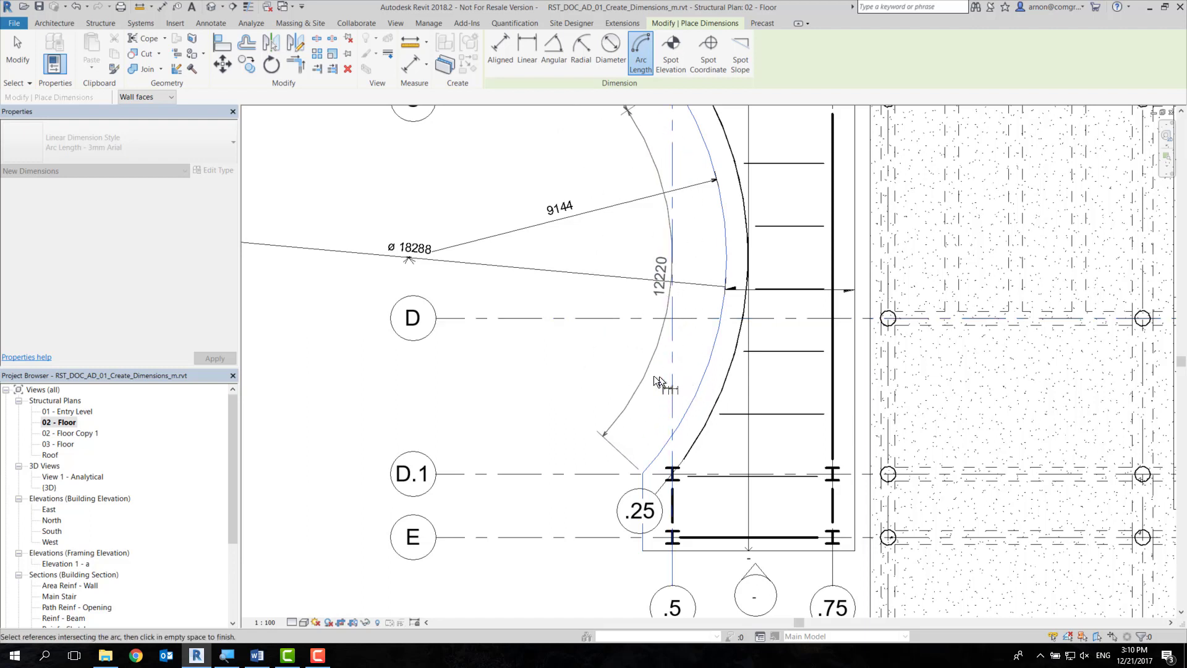
{"action": "left_click", "coordinate": [654, 376]}
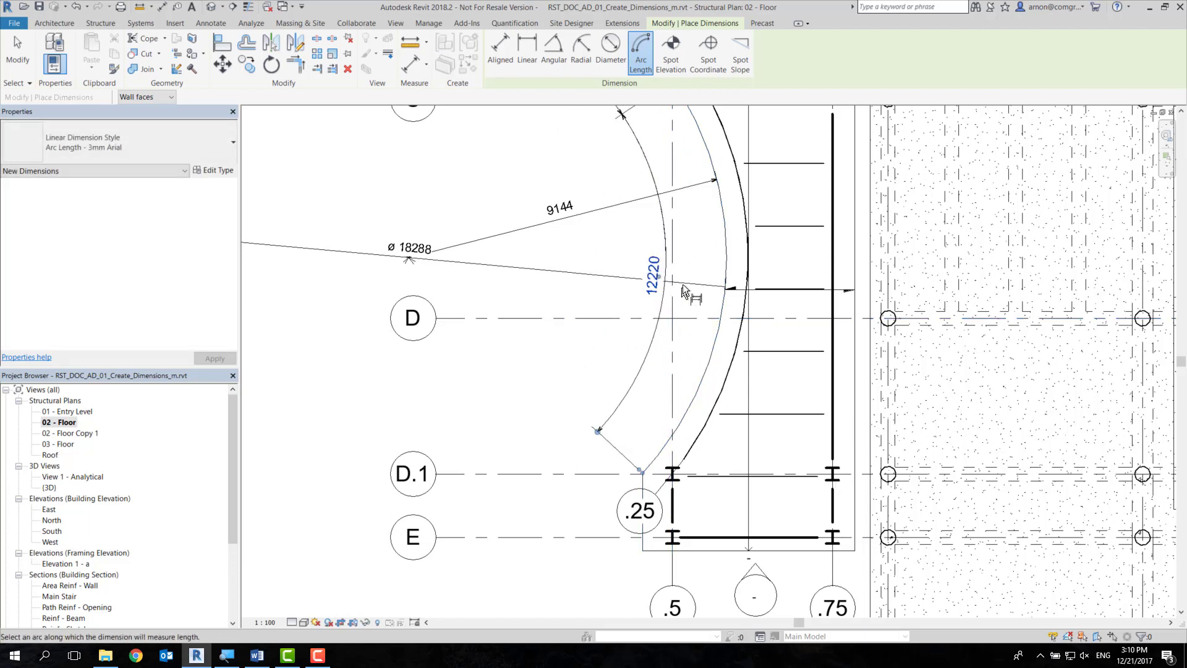
{"action": "scroll", "coordinate": [703, 323], "scroll_direction": "down", "scroll_amount": 1}
{"action": "scroll", "coordinate": [661, 398], "scroll_direction": "down", "scroll_amount": 1}
{"action": "scroll", "coordinate": [670, 404], "scroll_direction": "down", "scroll_amount": 1}
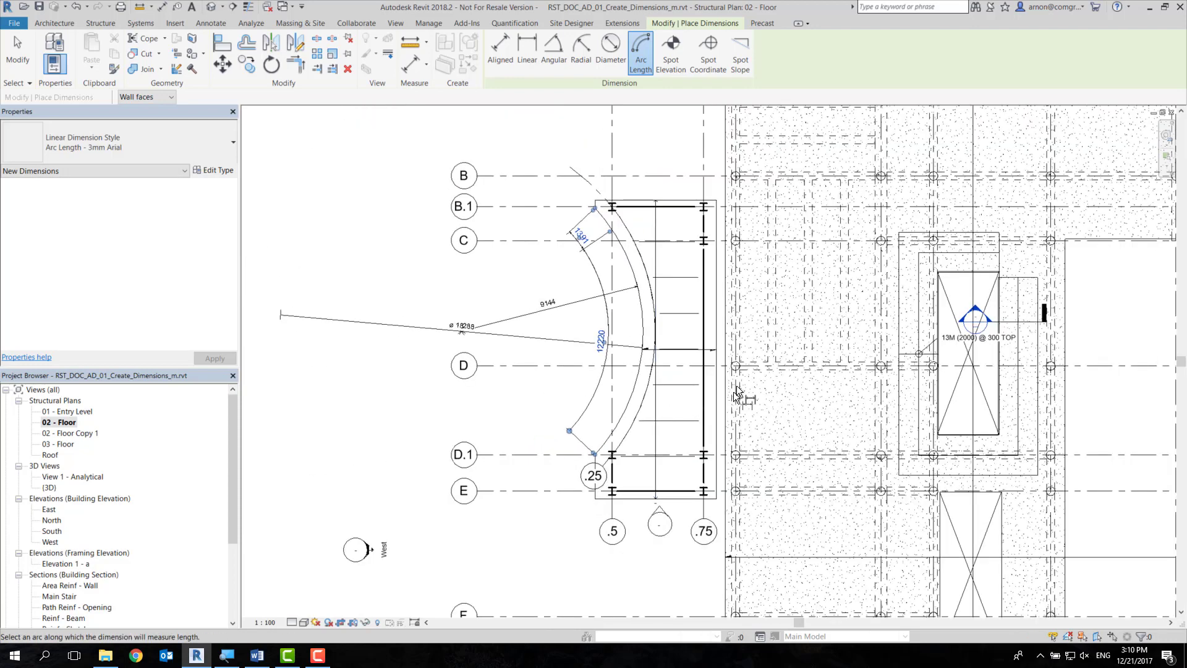
{"action": "middle_click_drag", "start_coordinate": [975, 332], "coordinate": [940, 312]}
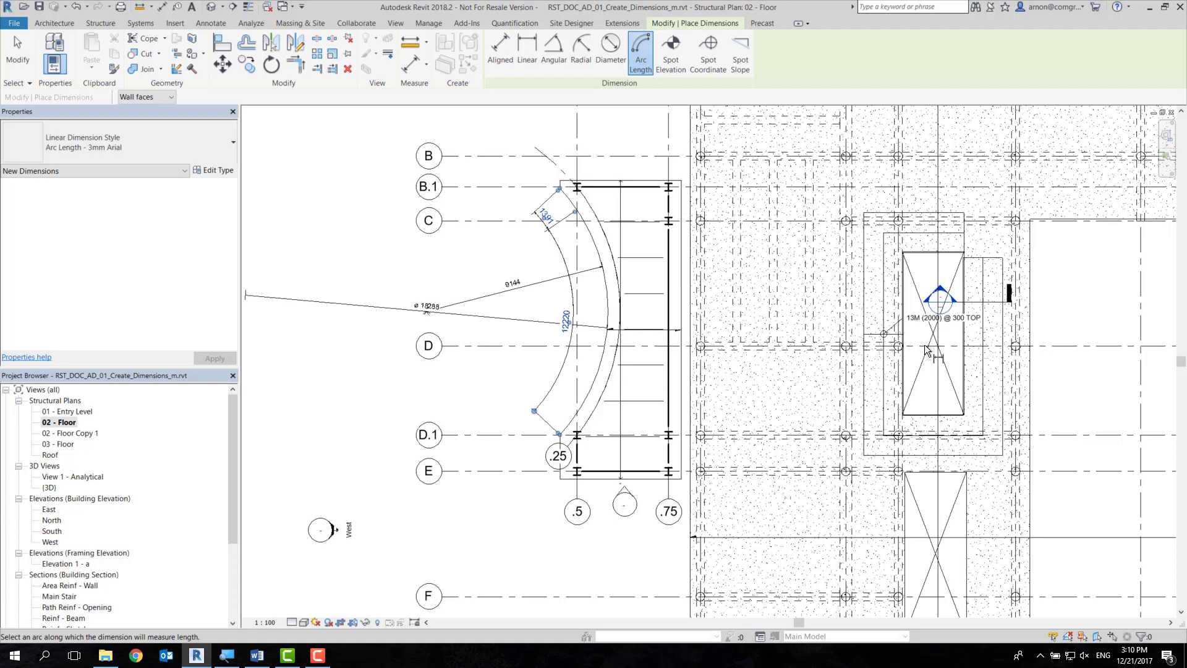
{"action": "scroll", "coordinate": [695, 250], "scroll_direction": "down", "scroll_amount": 3}
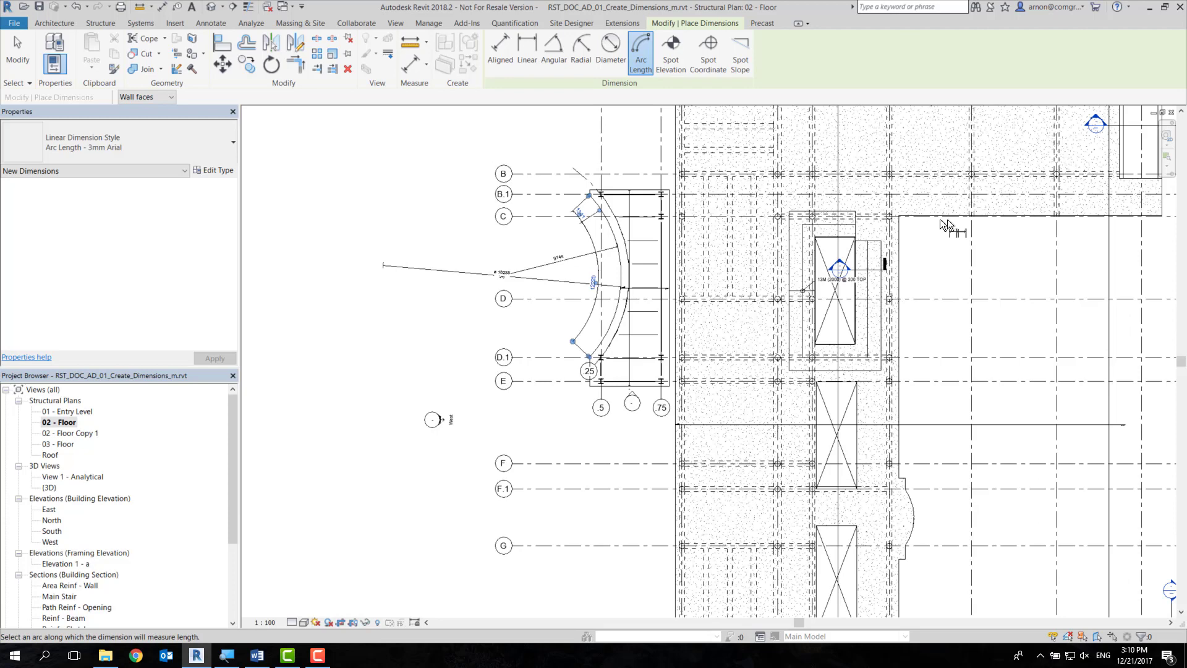
{"action": "middle_click_drag", "start_coordinate": [1054, 287], "coordinate": [919, 319]}
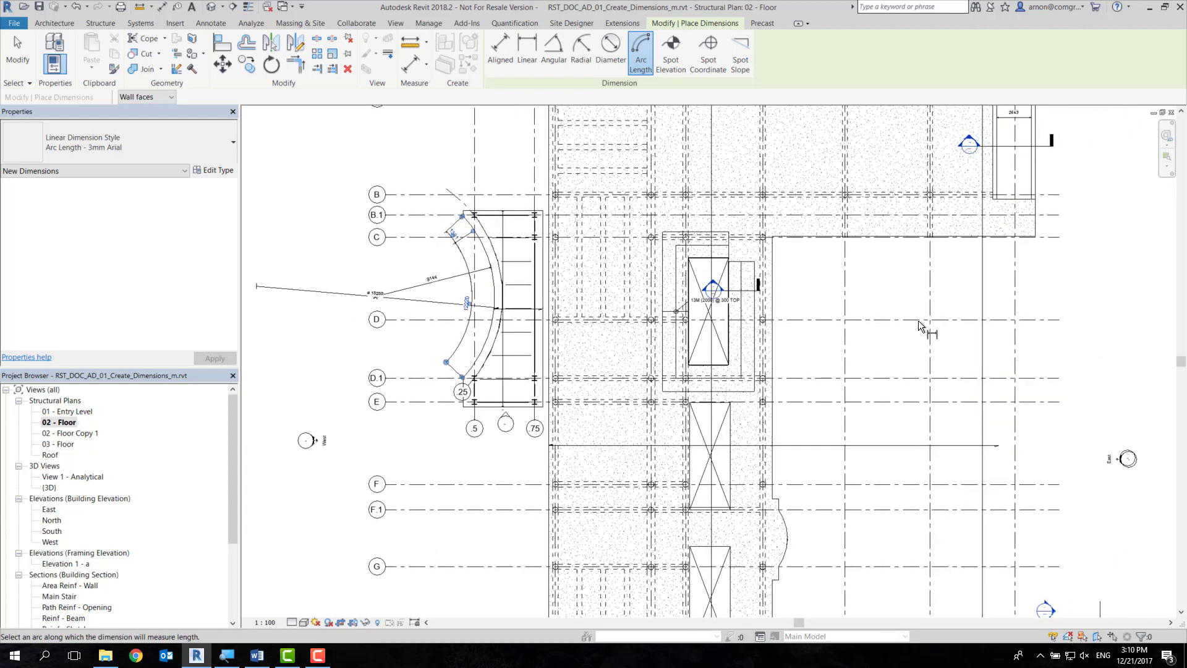
{"action": "middle_click_drag", "start_coordinate": [918, 320], "coordinate": [858, 404]}
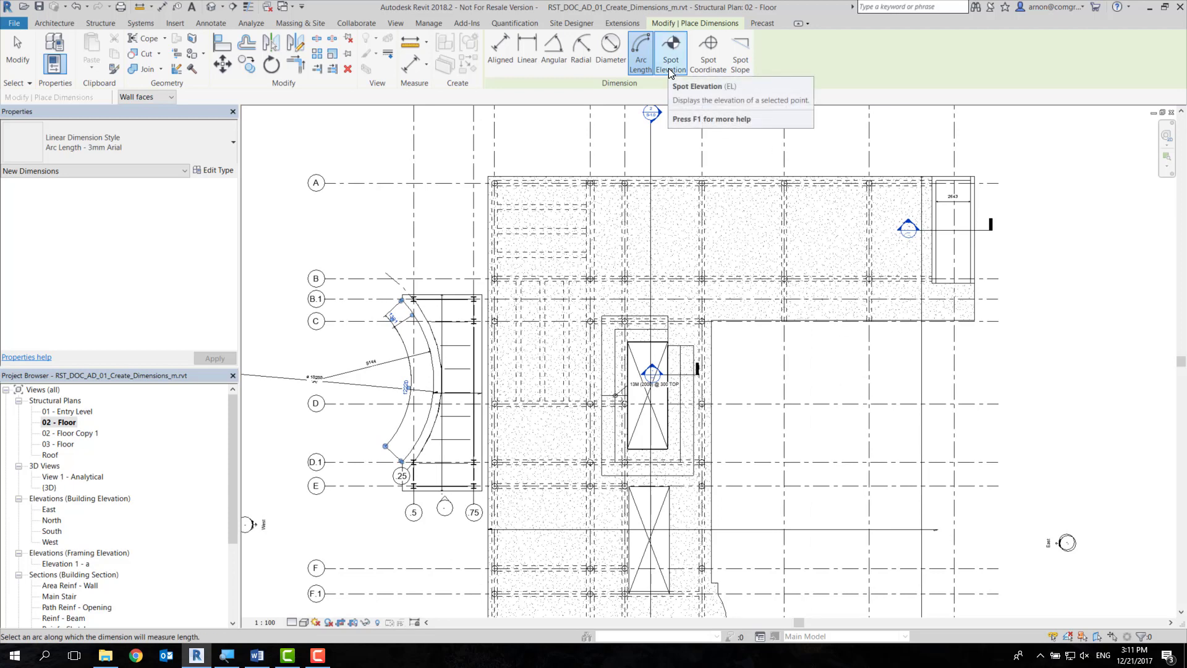
{"action": "mouse_move", "coordinate": [670, 56]}
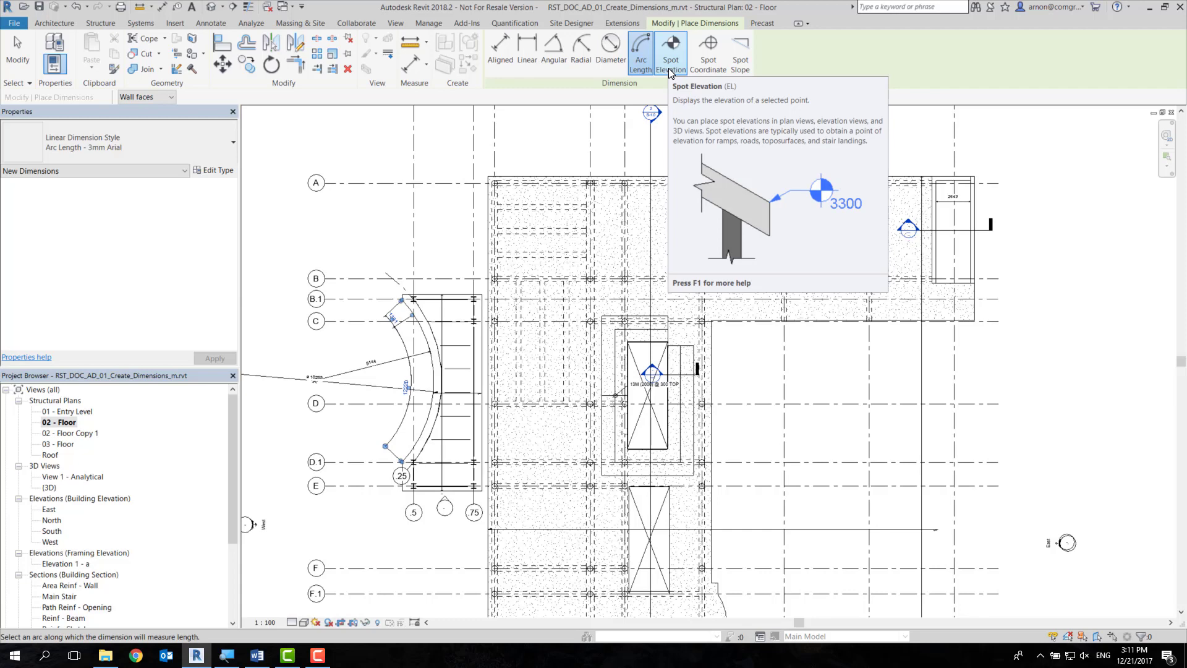
Start Spot Elevation and keep the actual elevation as its displayed value
{"action": "left_click", "coordinate": [669, 69]}
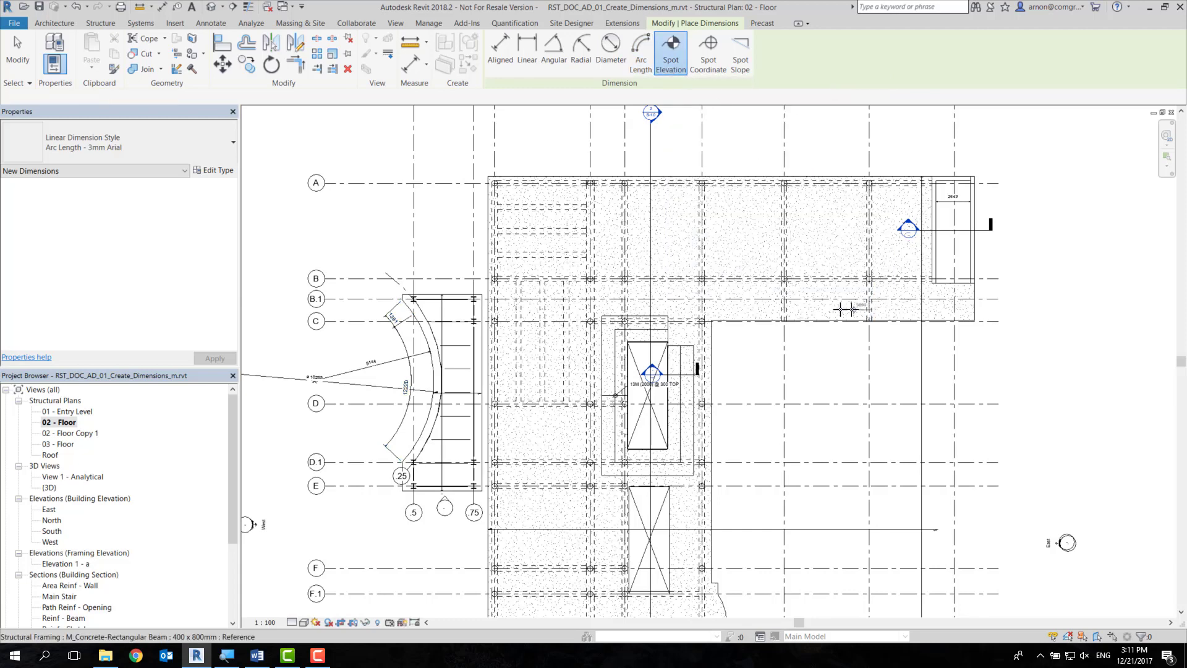
{"action": "scroll", "coordinate": [822, 274], "scroll_direction": "up", "scroll_amount": 1}
{"action": "scroll", "coordinate": [822, 274], "scroll_direction": "up", "scroll_amount": 1}
{"action": "scroll", "coordinate": [829, 269], "scroll_direction": "up", "scroll_amount": 2}
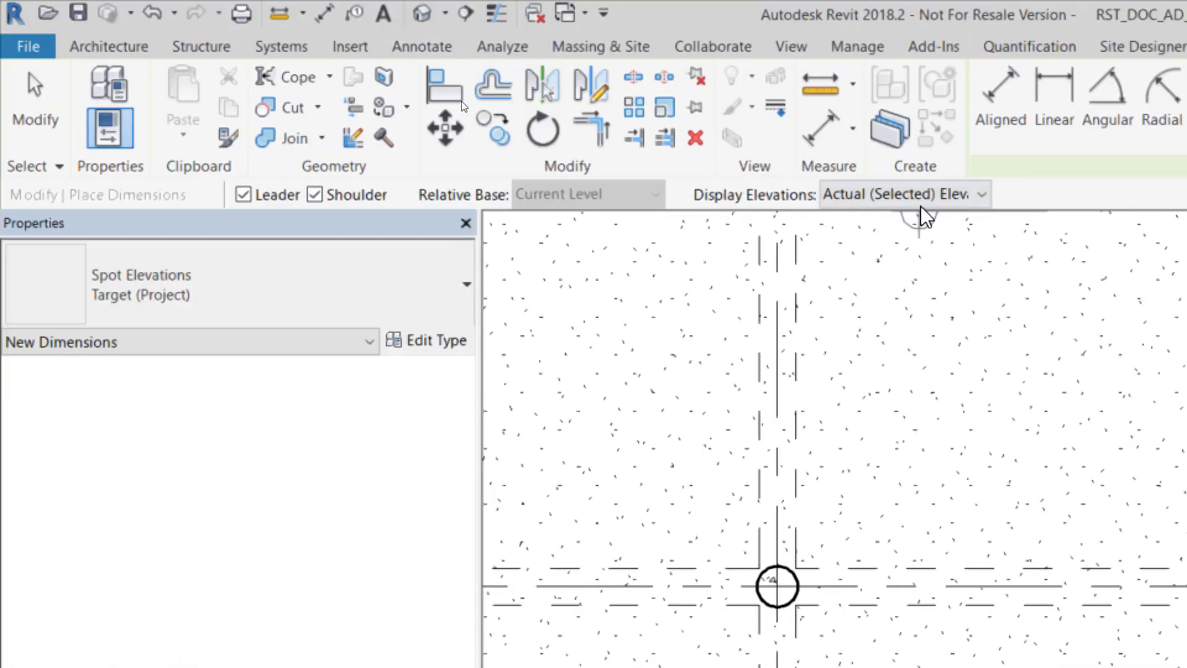
{"action": "left_click", "coordinate": [926, 199]}
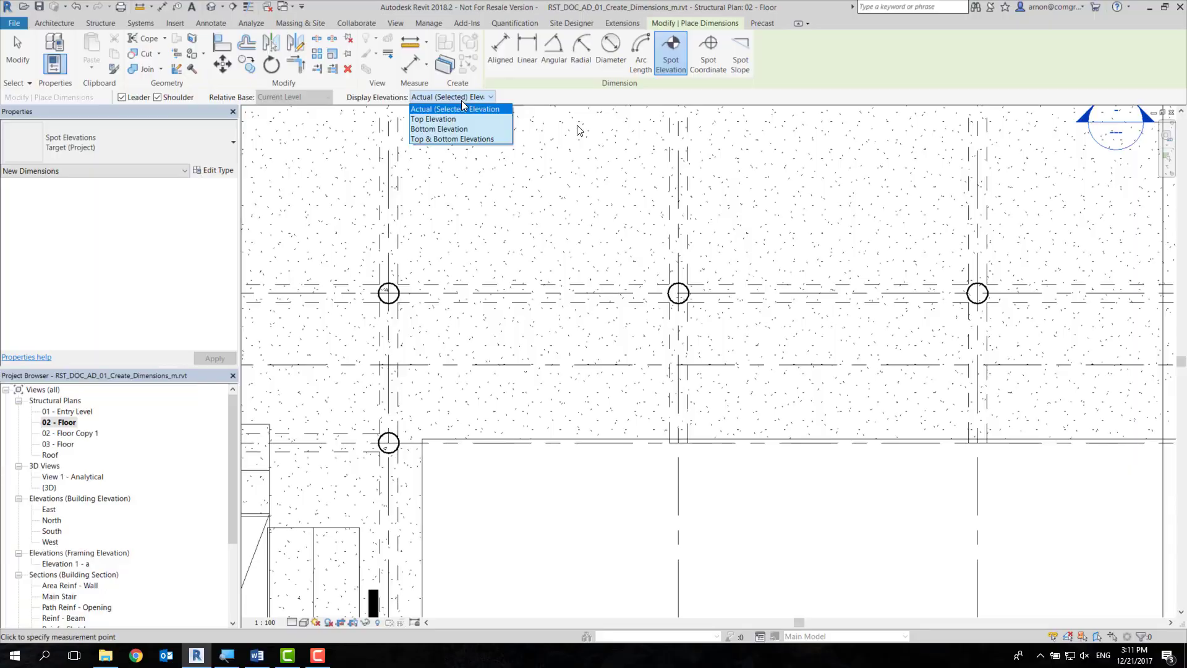
{"action": "left_click", "coordinate": [800, 275]}
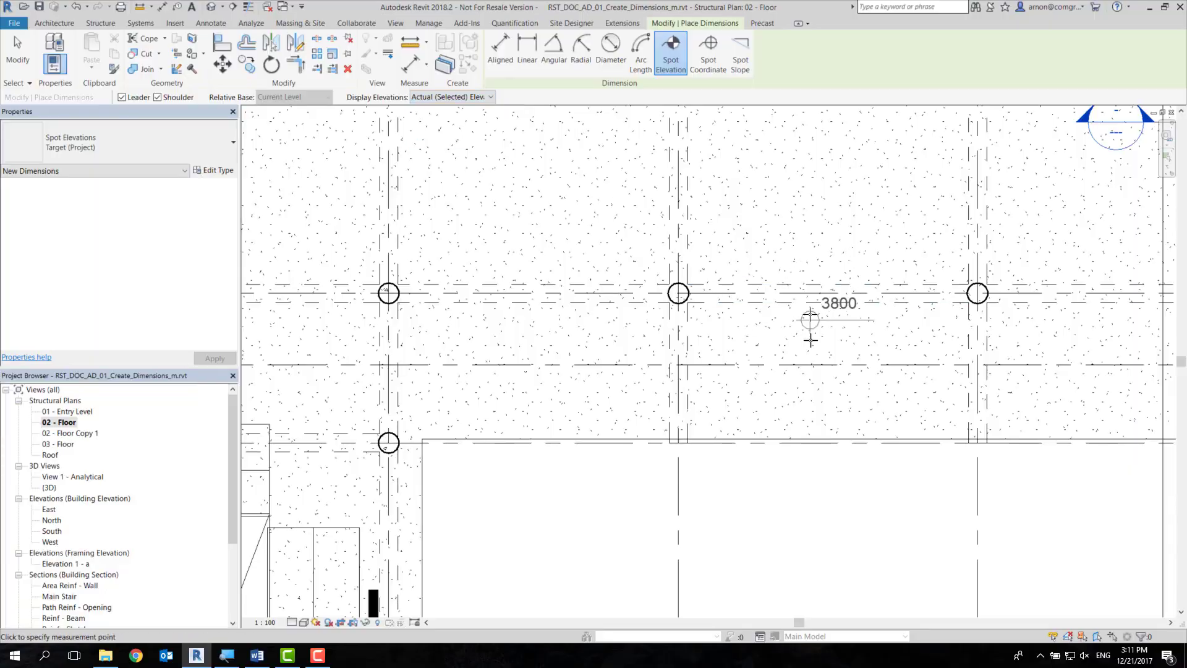
Zoom and pan the plan around the curved stair area and lower grid intersections
{"action": "scroll", "coordinate": [826, 331], "scroll_direction": "down", "scroll_amount": 2}
{"action": "scroll", "coordinate": [832, 265], "scroll_direction": "down", "scroll_amount": 2}
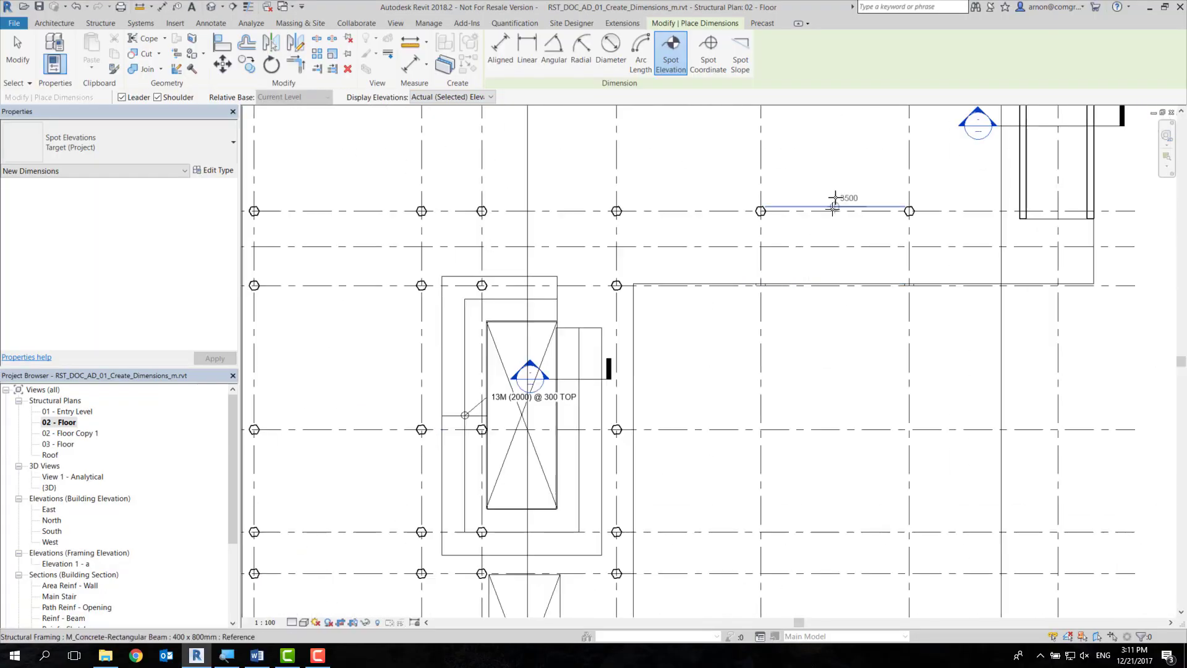
{"action": "scroll", "coordinate": [832, 247], "scroll_direction": "down", "scroll_amount": 2}
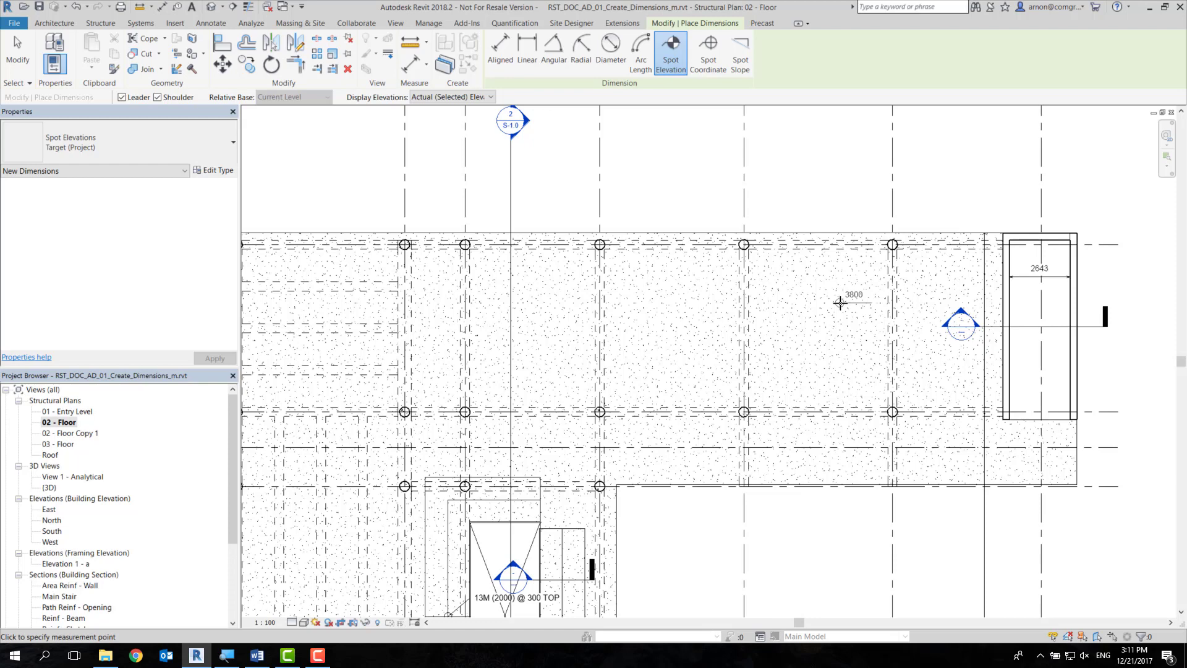
{"action": "scroll", "coordinate": [840, 302], "scroll_direction": "up", "scroll_amount": 1}
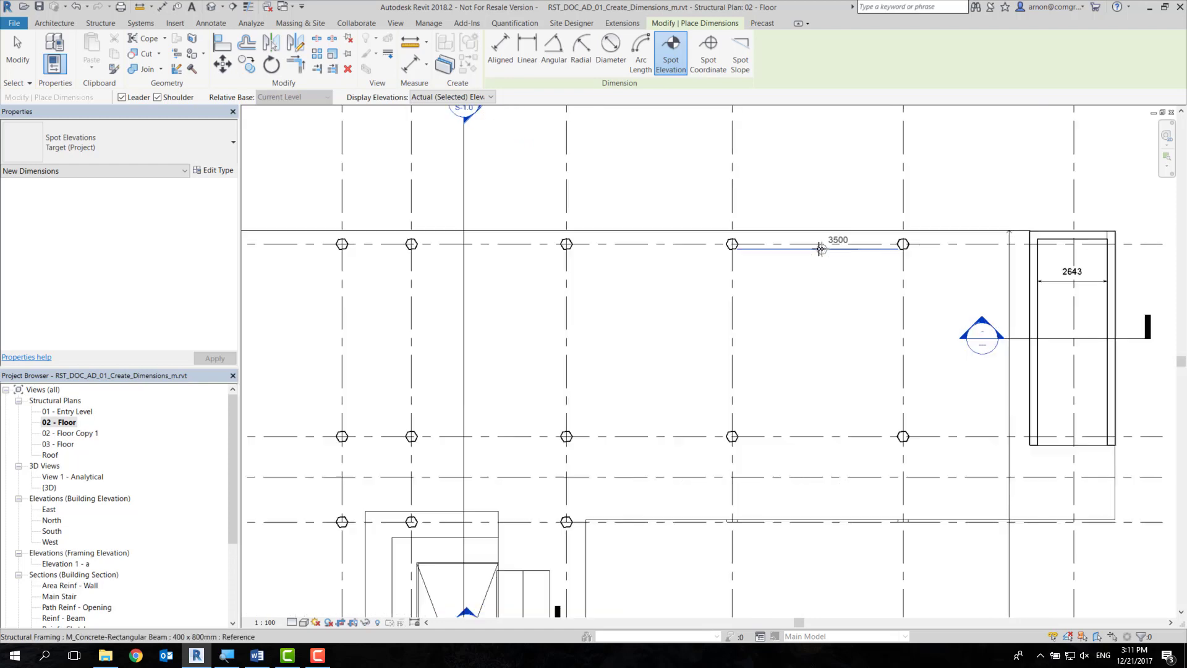
{"action": "scroll", "coordinate": [808, 324], "scroll_direction": "up", "scroll_amount": 3}
{"action": "scroll", "coordinate": [816, 276], "scroll_direction": "up", "scroll_amount": 2}
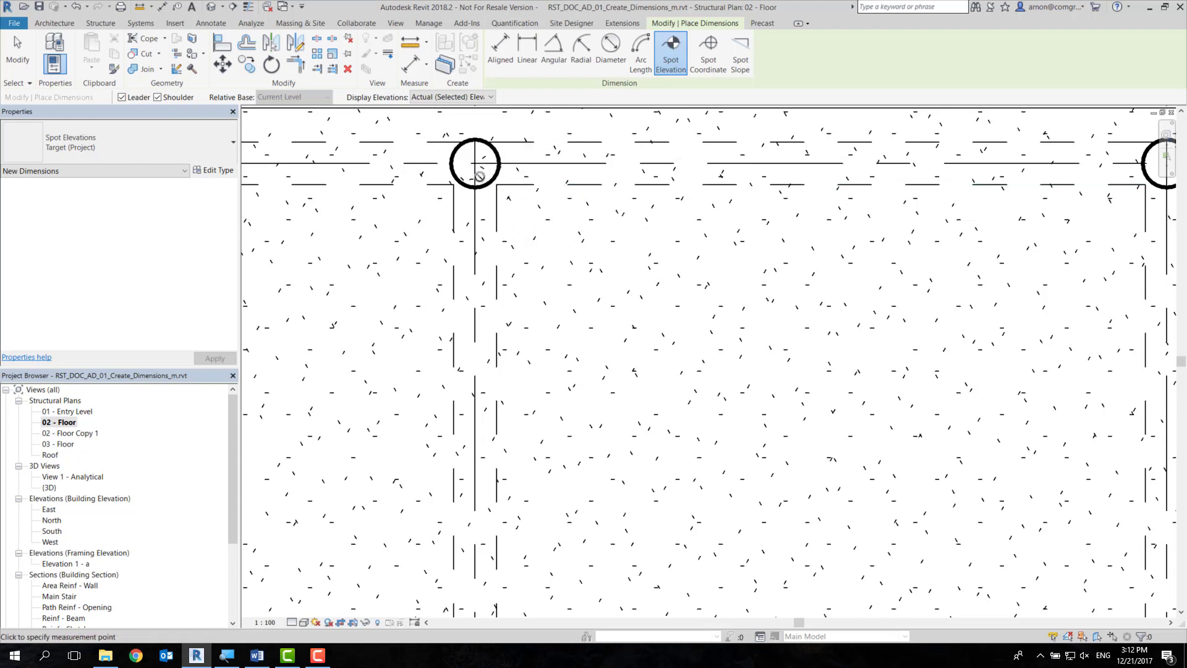
{"action": "scroll", "coordinate": [480, 177], "scroll_direction": "down", "scroll_amount": 3}
{"action": "scroll", "coordinate": [491, 204], "scroll_direction": "down", "scroll_amount": 2}
{"action": "scroll", "coordinate": [607, 257], "scroll_direction": "down", "scroll_amount": 2}
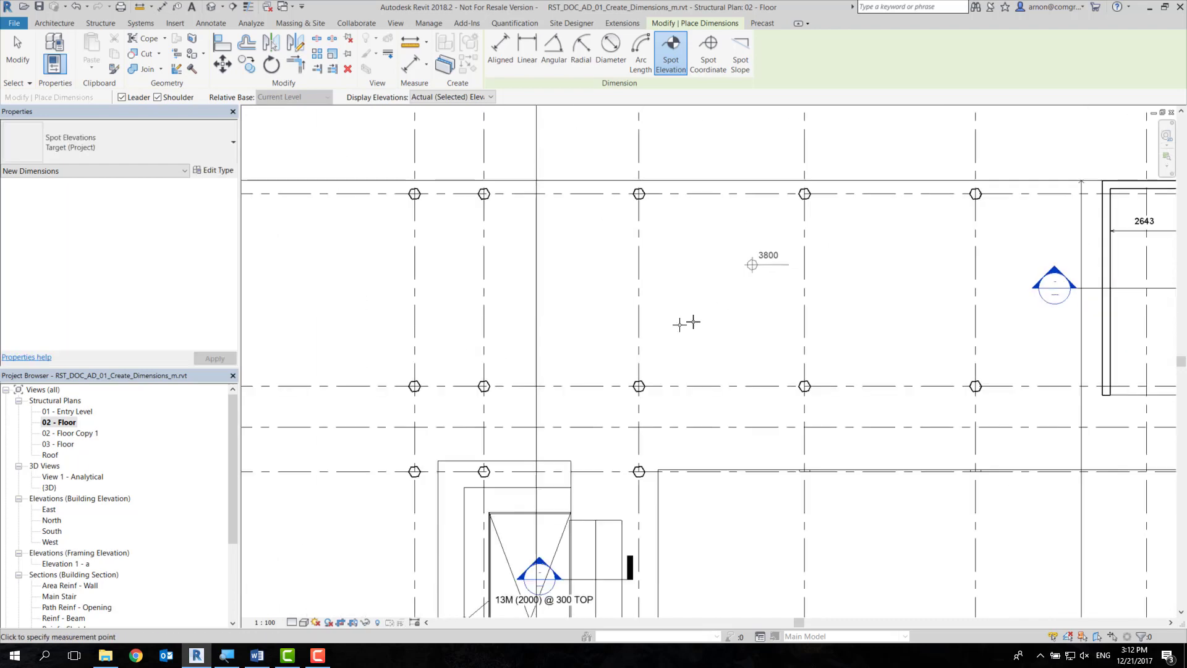
{"action": "scroll", "coordinate": [687, 321], "scroll_direction": "down", "scroll_amount": 1}
{"action": "middle_click_drag", "start_coordinate": [823, 248], "coordinate": [446, 254]}
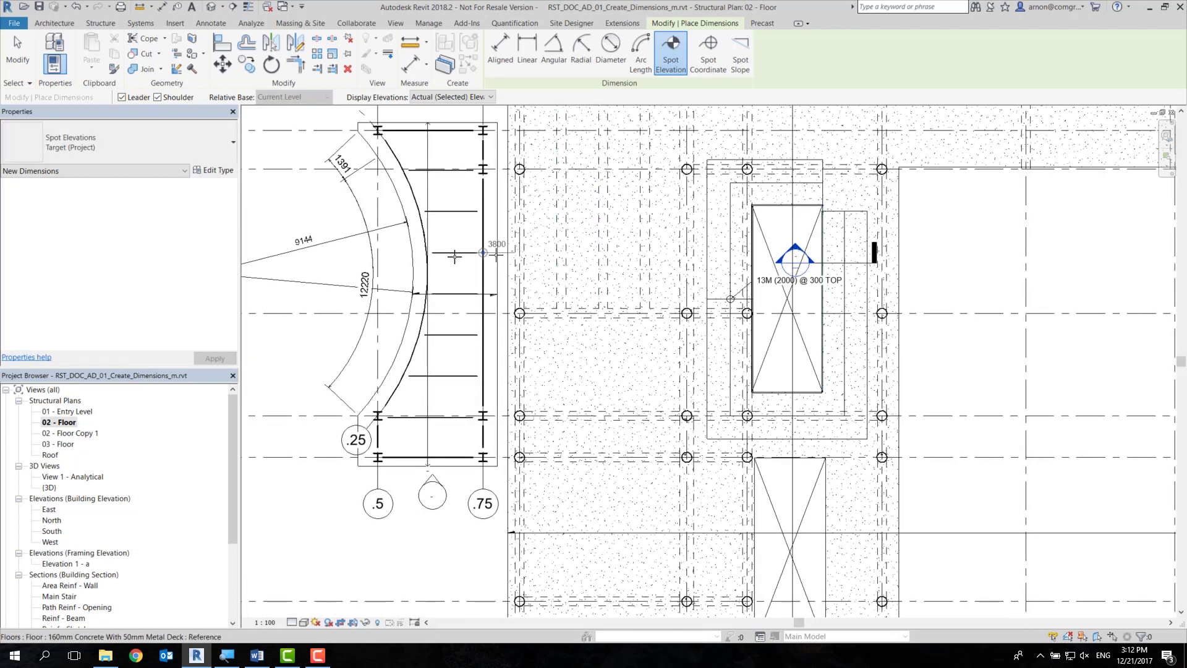
{"action": "scroll", "coordinate": [445, 255], "scroll_direction": "up", "scroll_amount": 1}
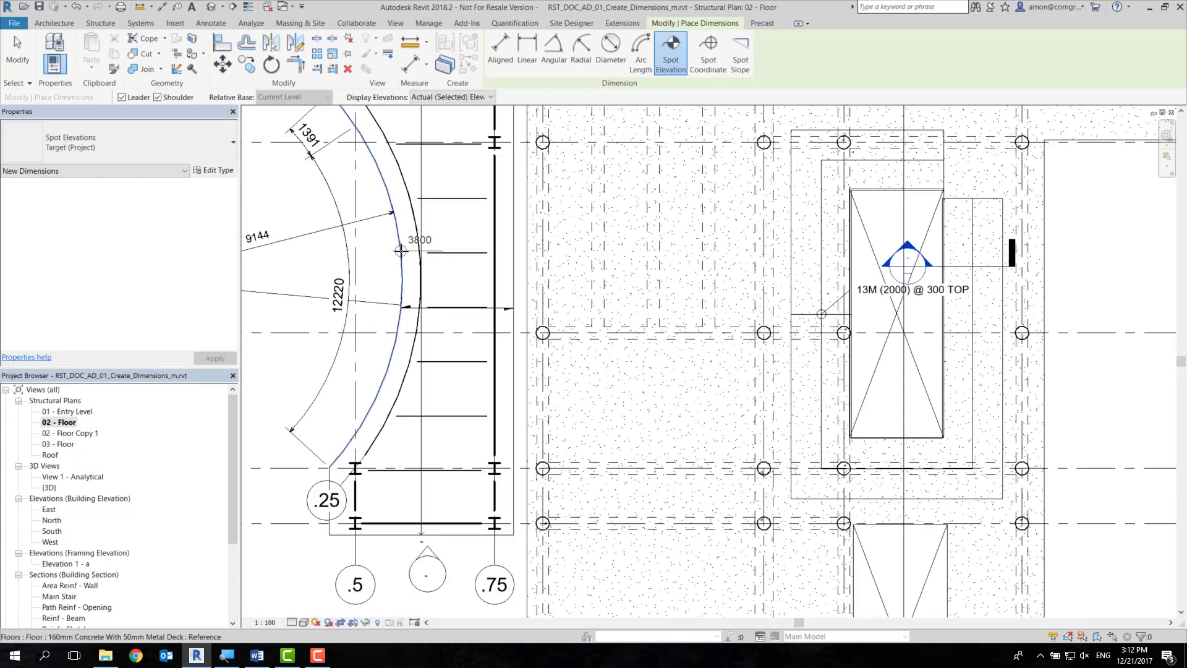
{"action": "middle_click_drag", "start_coordinate": [822, 379], "coordinate": [810, 288]}
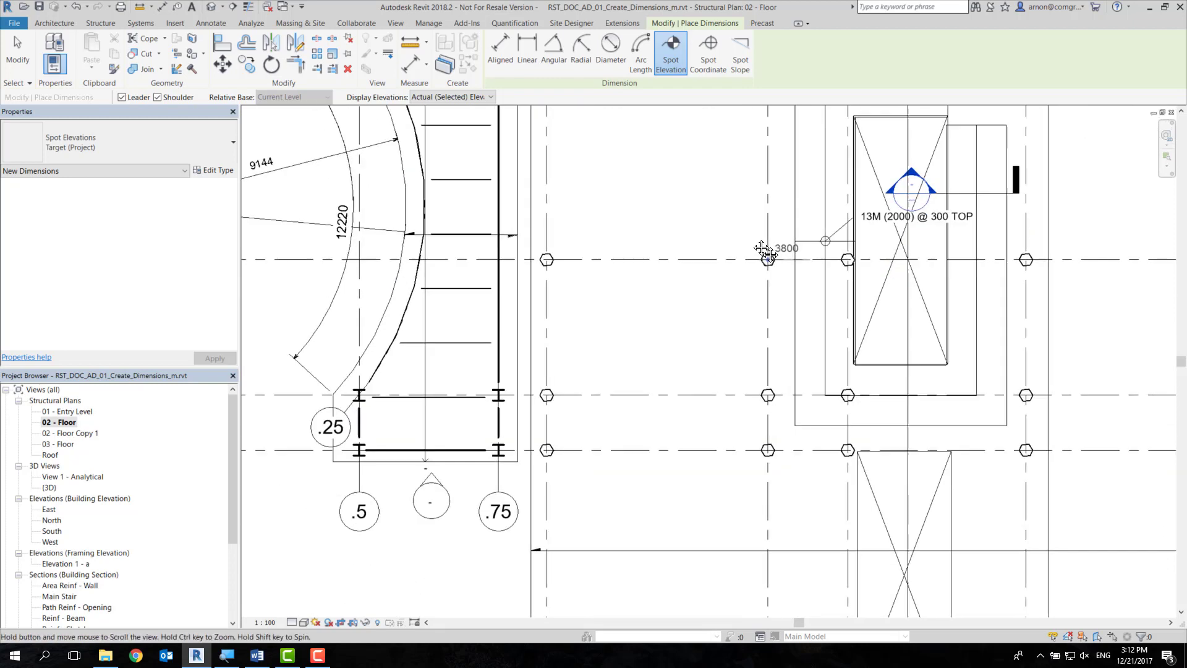
{"action": "scroll", "coordinate": [810, 288], "scroll_direction": "down", "scroll_amount": 1}
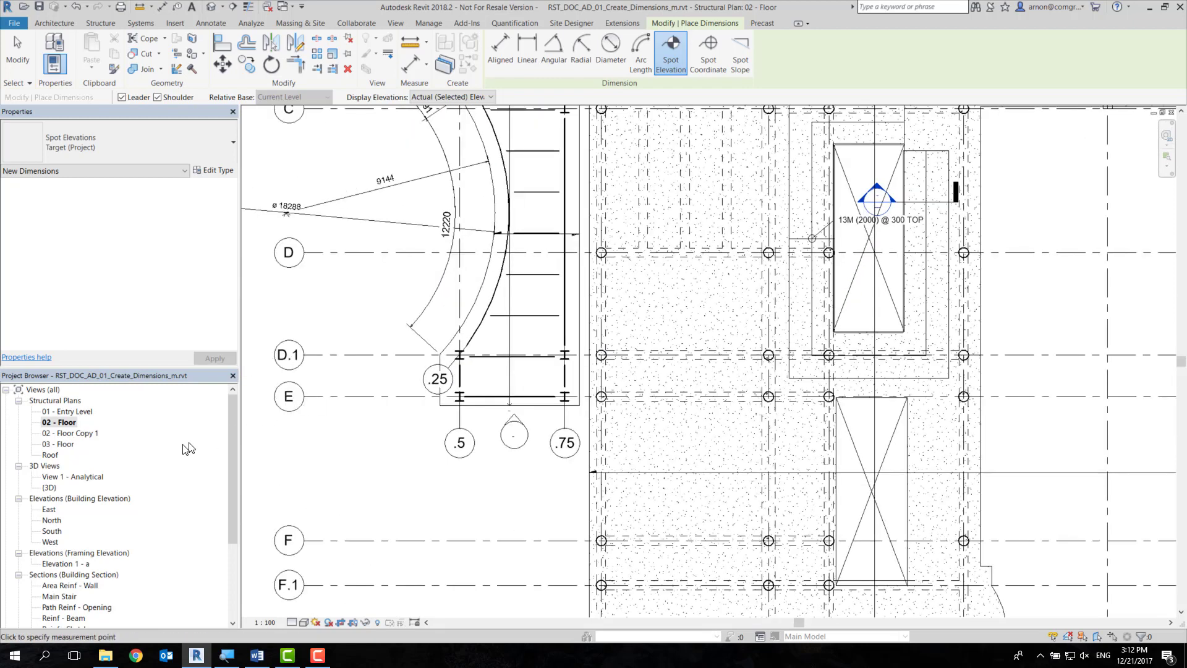
{"action": "scroll", "coordinate": [176, 507], "scroll_direction": "down", "scroll_amount": 2}
{"action": "scroll", "coordinate": [176, 507], "scroll_direction": "down", "scroll_amount": 2}
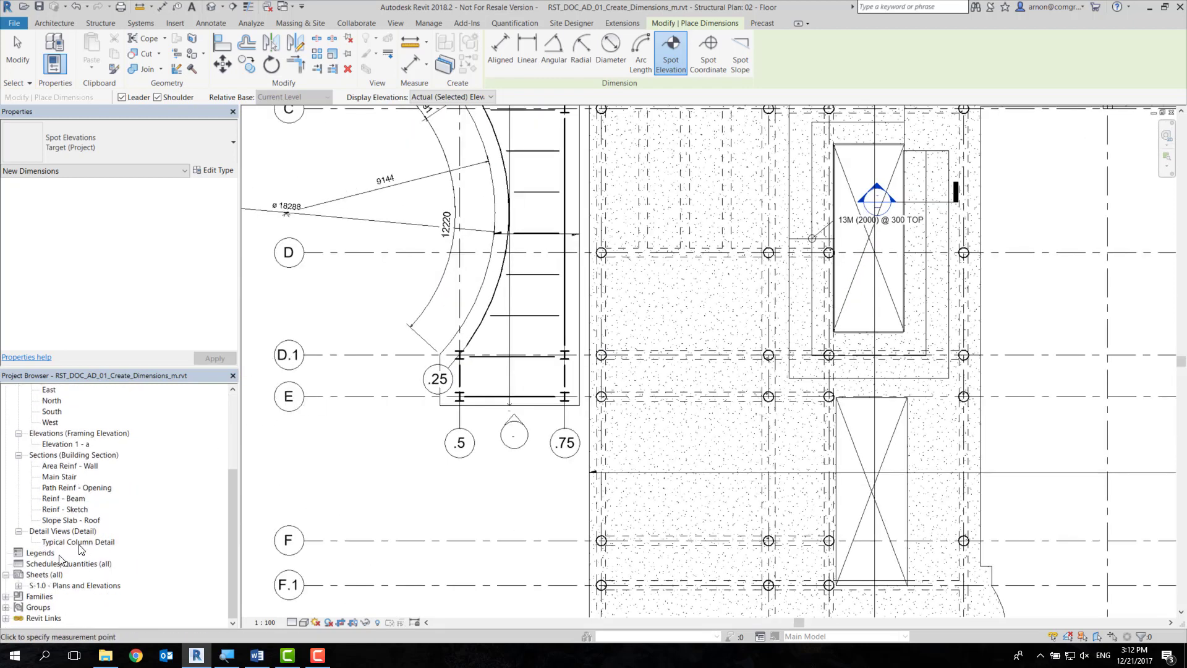
{"action": "scroll", "coordinate": [62, 476], "scroll_direction": "up", "scroll_amount": 2}
Open the South elevation, start Spot Elevation and frame the pile bottoms
{"action": "left_click", "coordinate": [61, 466]}
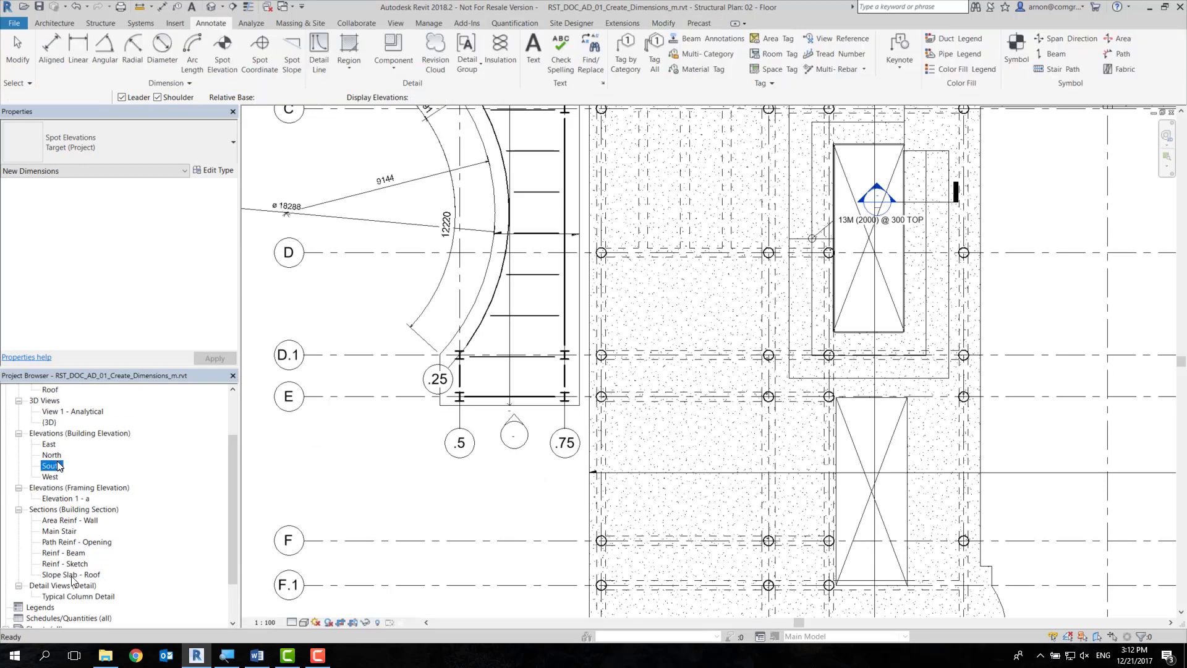
{"action": "double_click", "coordinate": [64, 466]}
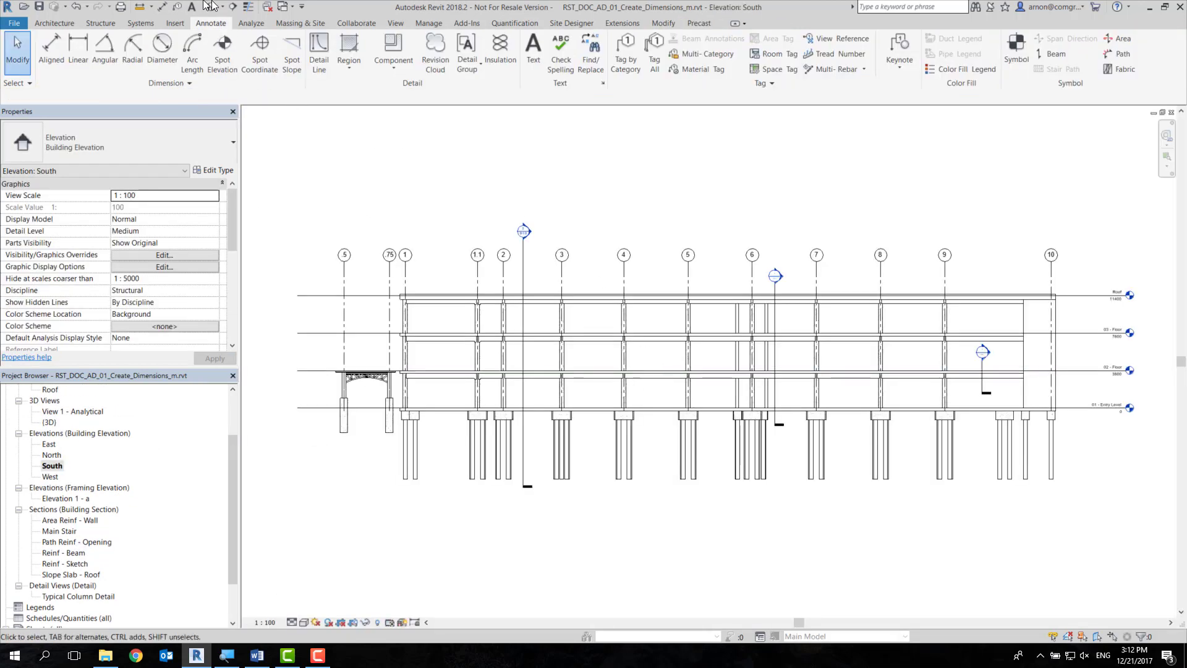
{"action": "left_click", "coordinate": [222, 49]}
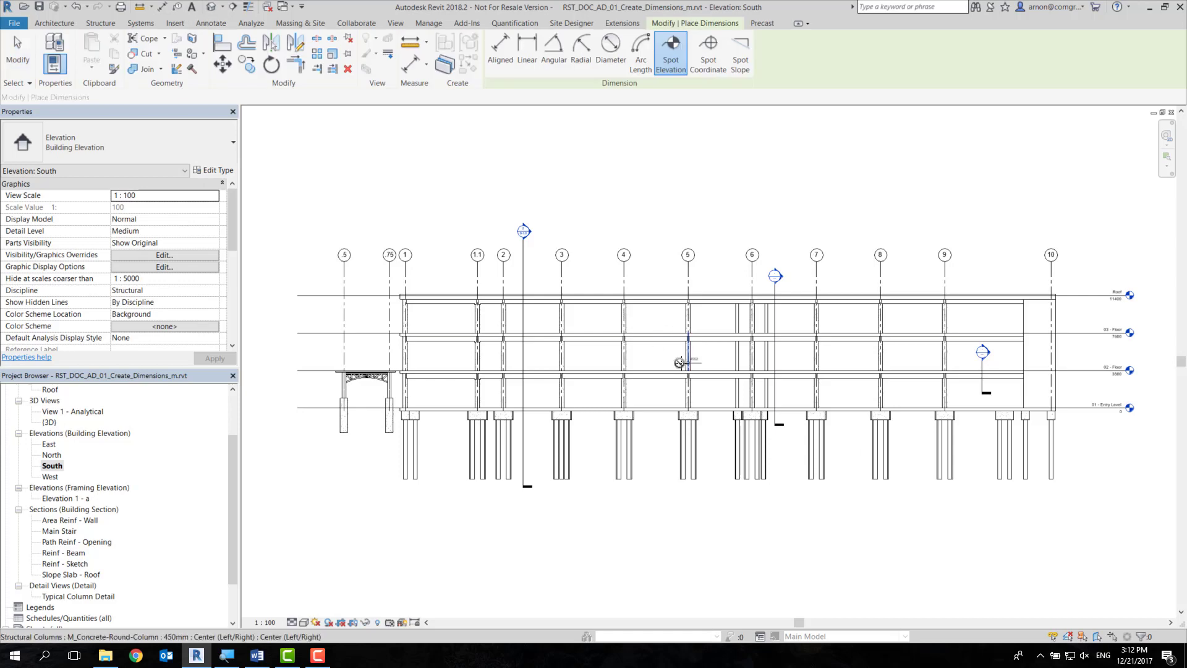
{"action": "scroll", "coordinate": [687, 359], "scroll_direction": "up", "scroll_amount": 3}
{"action": "scroll", "coordinate": [691, 363], "scroll_direction": "up", "scroll_amount": 4}
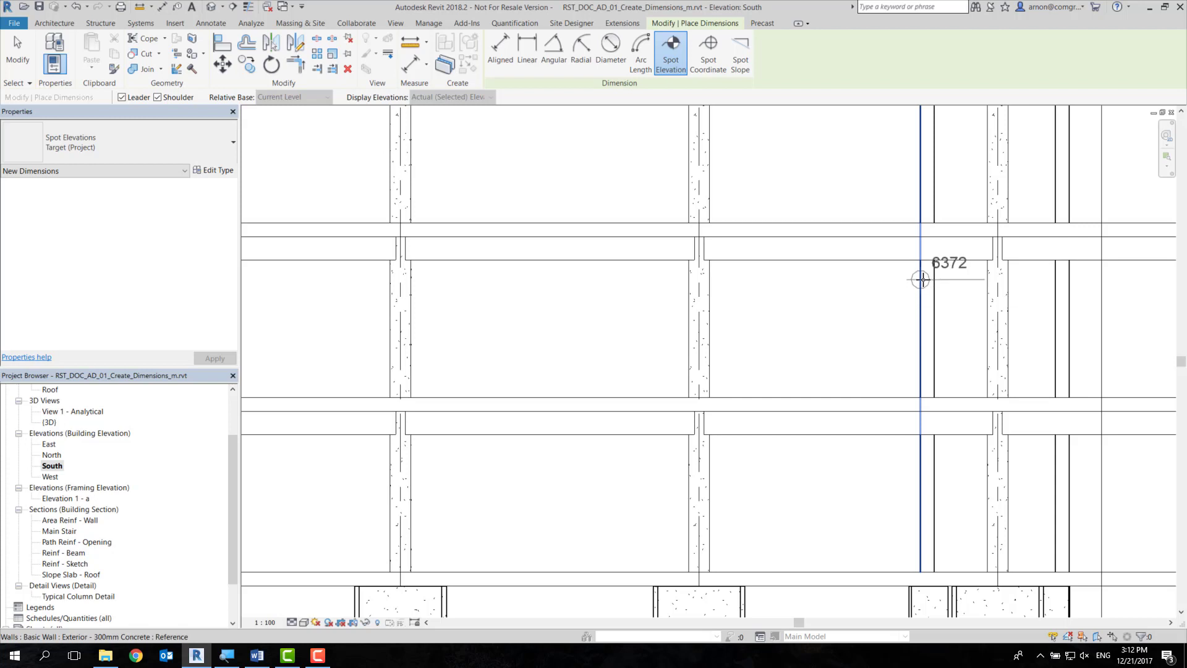
{"action": "middle_click_drag", "start_coordinate": [922, 244], "coordinate": [586, 219]}
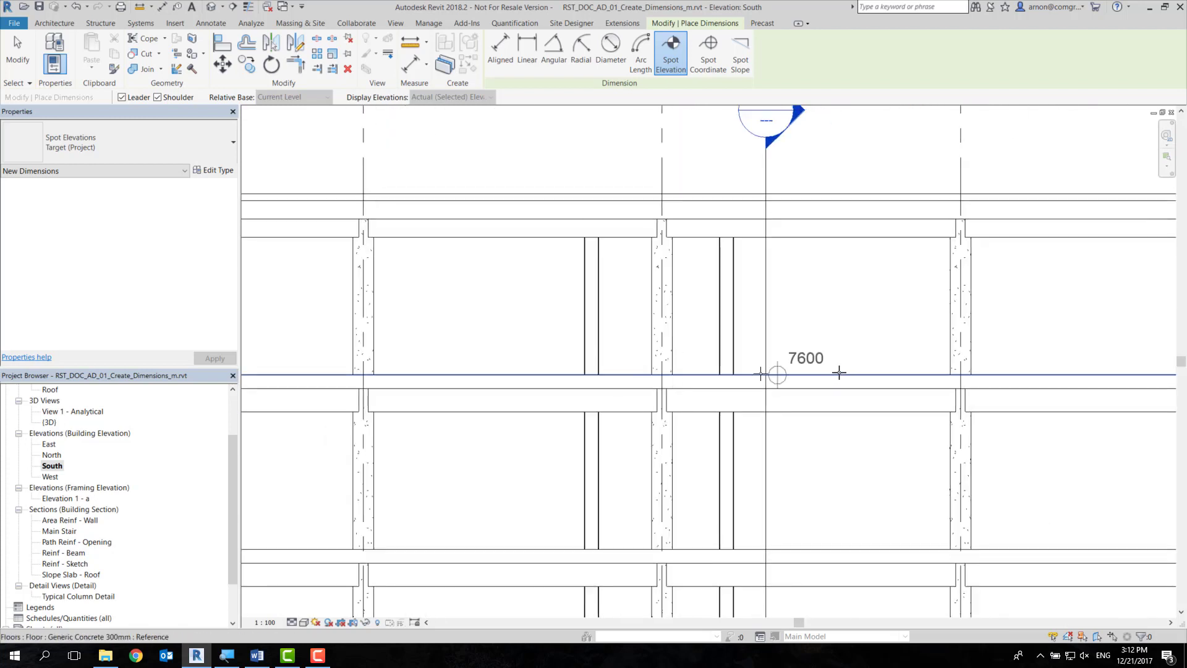
{"action": "middle_click_drag", "start_coordinate": [854, 374], "coordinate": [761, 100]}
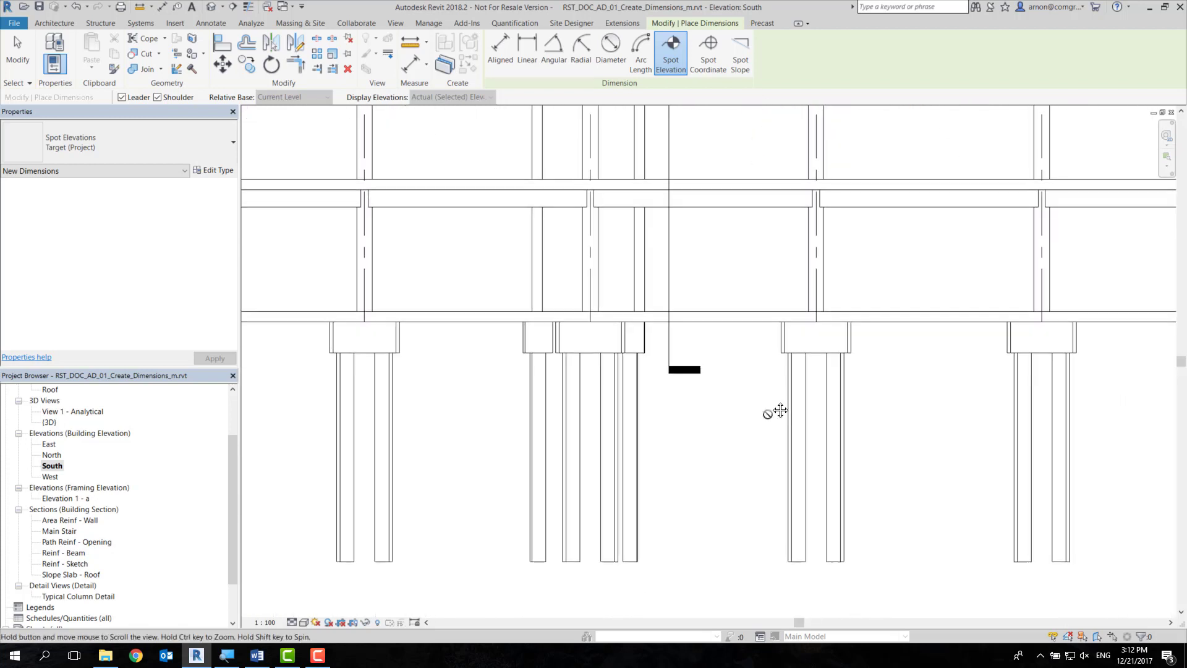
{"action": "middle_click_drag", "start_coordinate": [777, 408], "coordinate": [820, 188]}
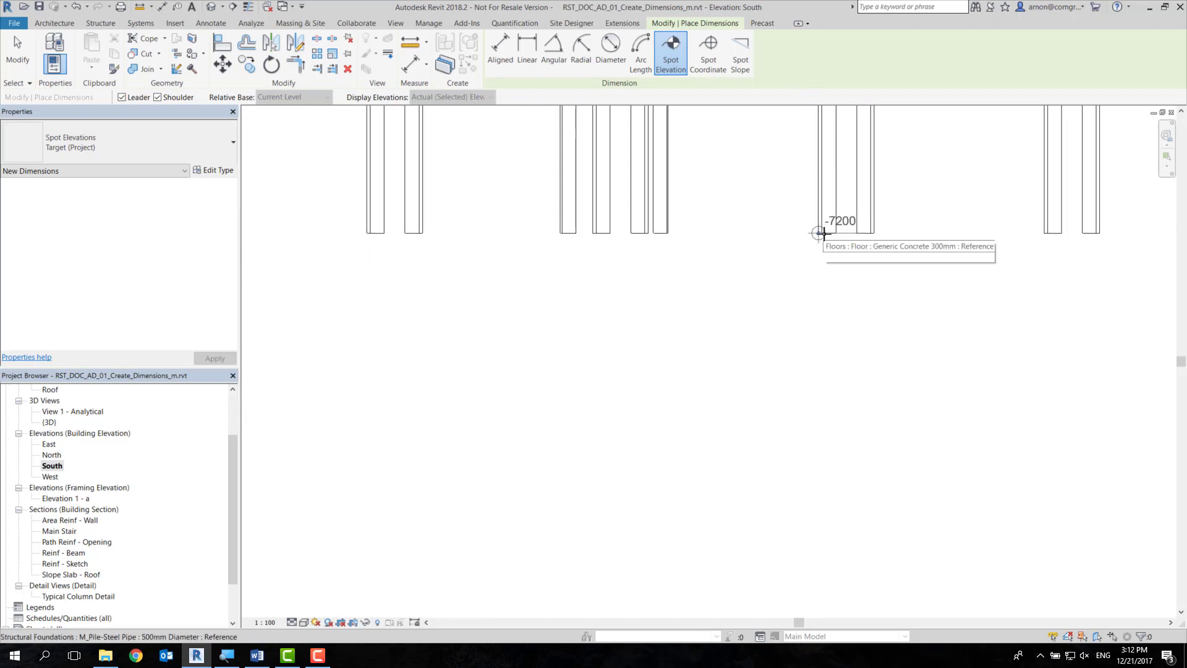
{"action": "middle_click_drag", "start_coordinate": [864, 238], "coordinate": [811, 379]}
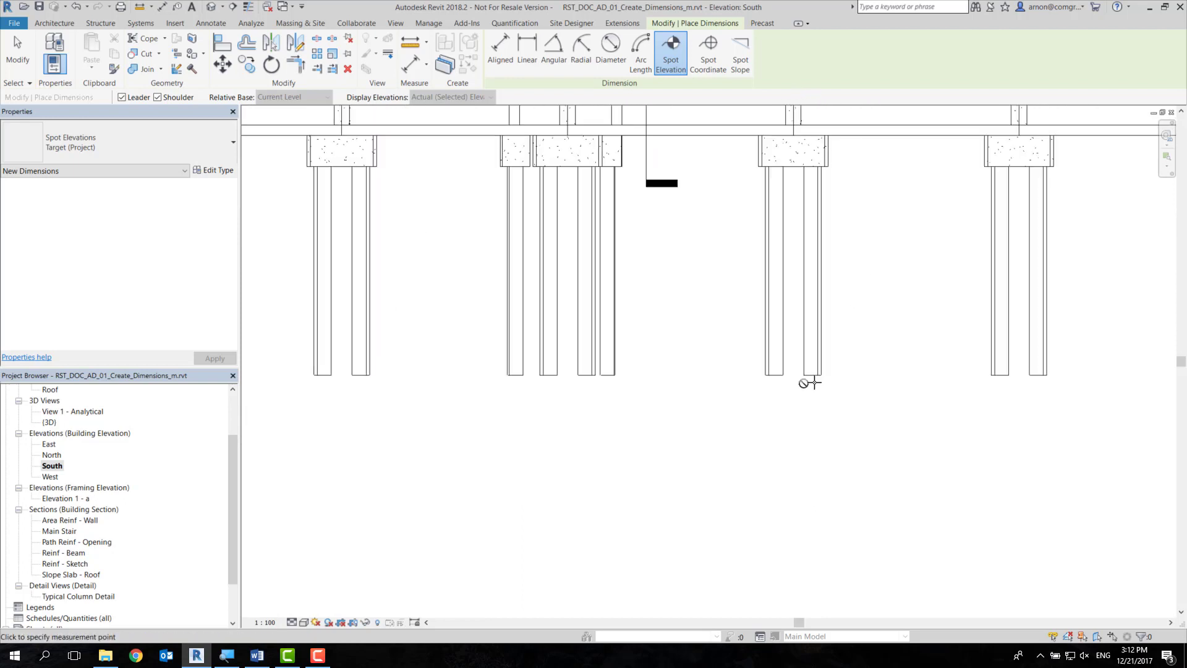
Place a -7200 spot elevation at a pile bottom with a bent leader
{"action": "left_click", "coordinate": [814, 375]}
{"action": "left_click", "coordinate": [866, 329]}
{"action": "left_click", "coordinate": [914, 326]}
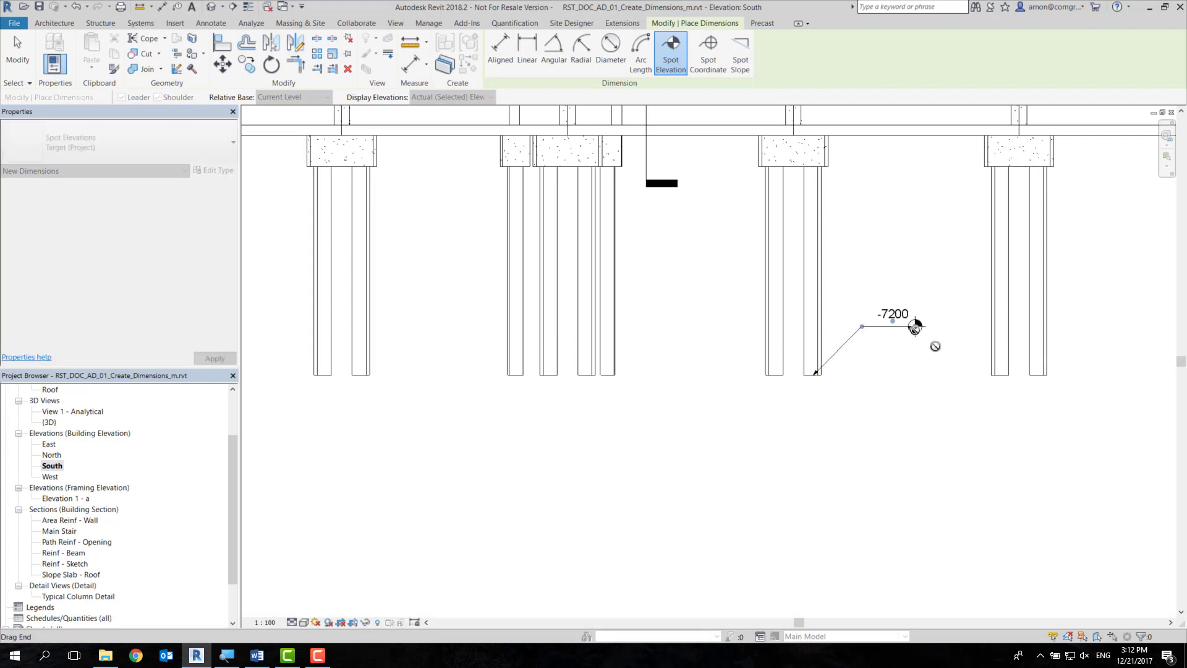
{"action": "middle_click_drag", "start_coordinate": [831, 323], "coordinate": [784, 400]}
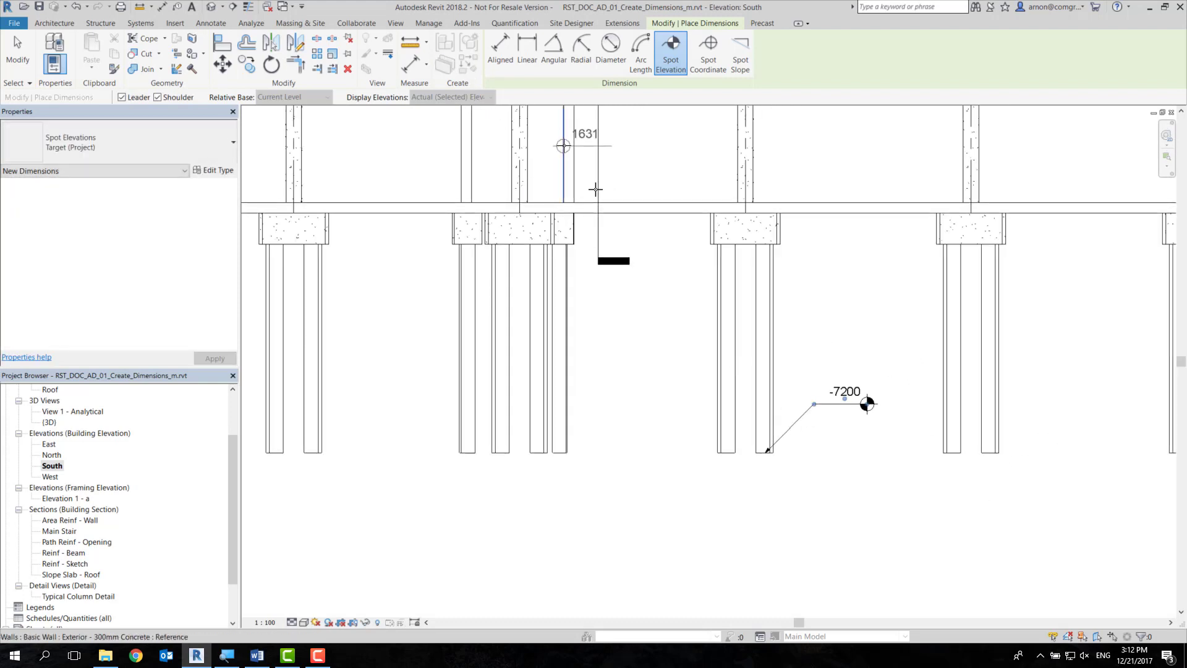
{"action": "key", "text": "Escape"}
{"action": "key", "text": "Escape"}
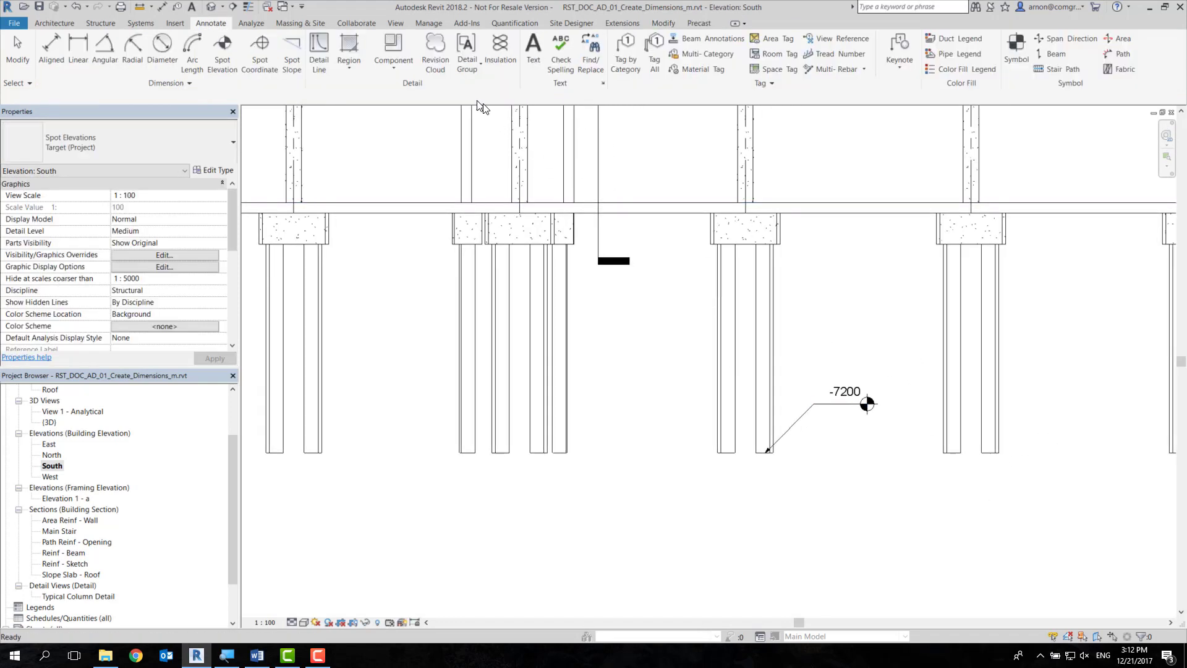
Zoom out and return to the 02 - Floor structural plan
{"action": "scroll", "coordinate": [521, 295], "scroll_direction": "down", "scroll_amount": 1}
{"action": "scroll", "coordinate": [494, 309], "scroll_direction": "down", "scroll_amount": 2}
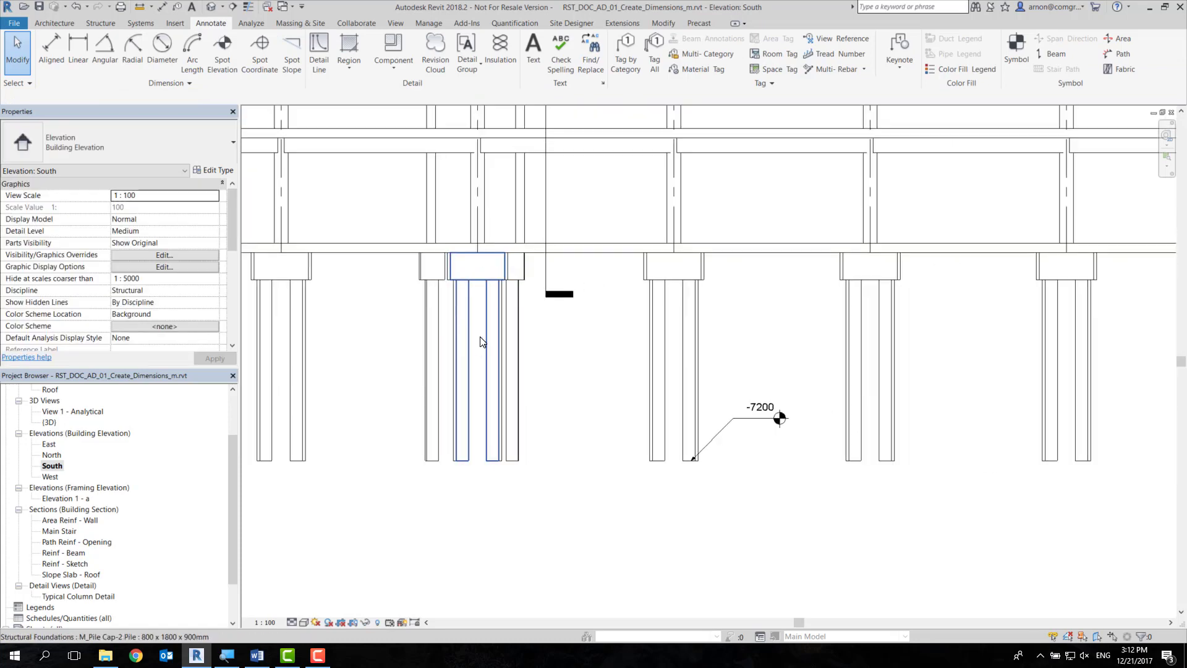
{"action": "scroll", "coordinate": [557, 321], "scroll_direction": "down", "scroll_amount": 2}
{"action": "scroll", "coordinate": [511, 295], "scroll_direction": "down", "scroll_amount": 1}
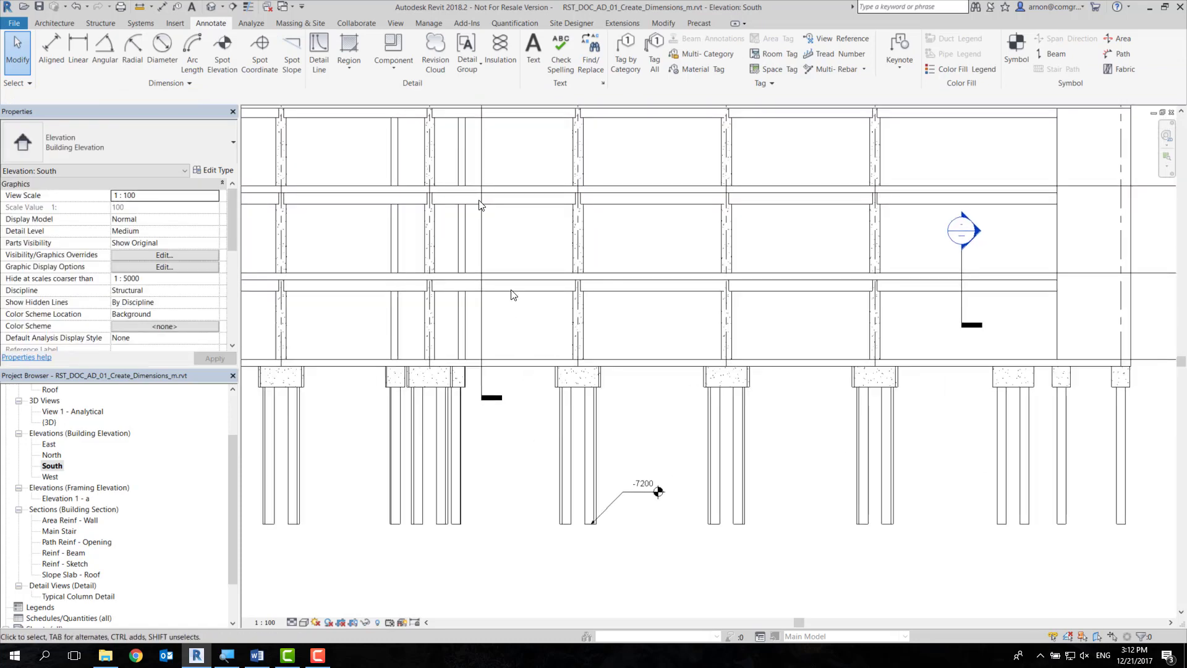
{"action": "left_click", "coordinate": [223, 51]}
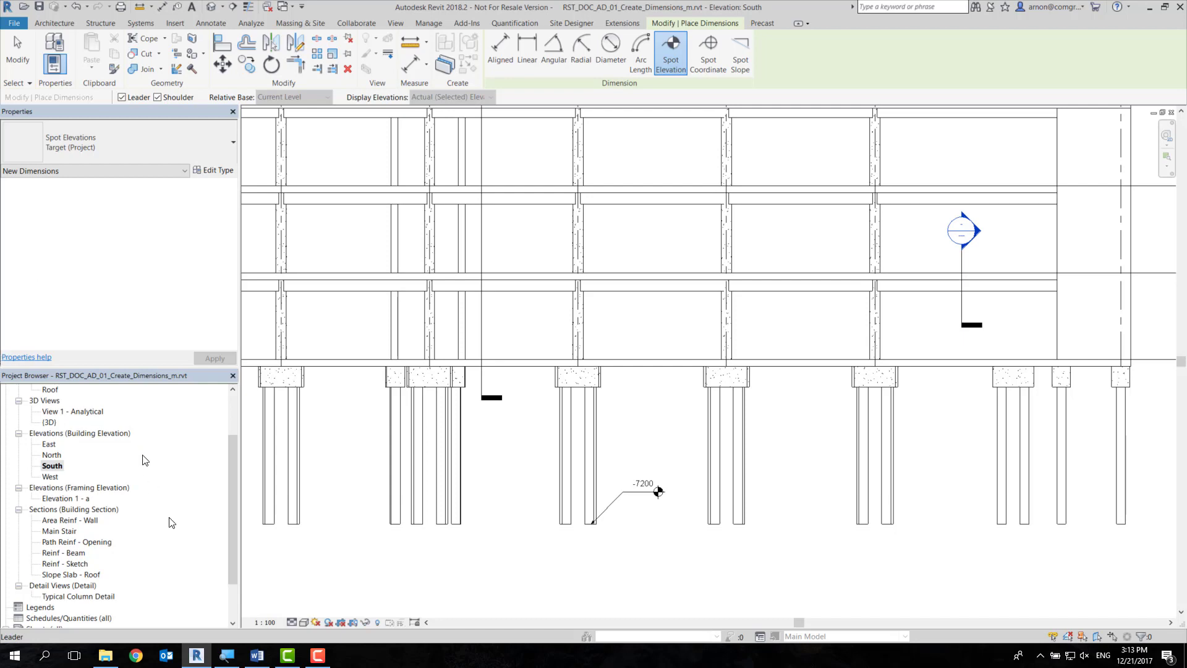
{"action": "scroll", "coordinate": [173, 524], "scroll_direction": "up", "scroll_amount": 2}
{"action": "double_click", "coordinate": [59, 423]}
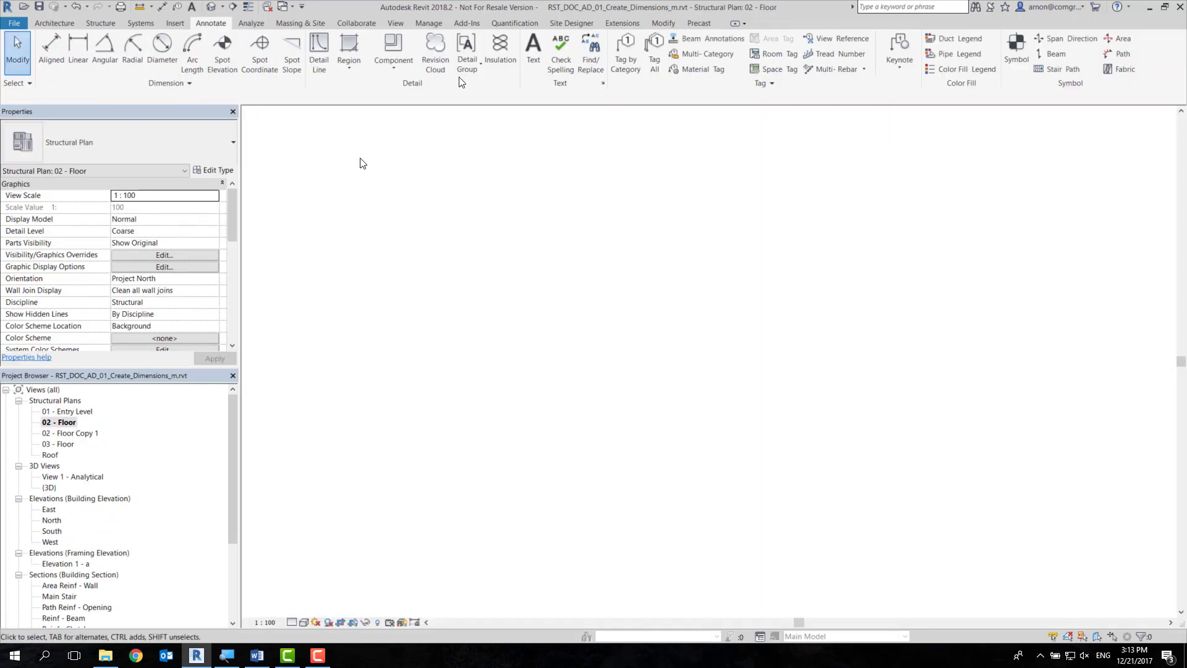
Start Spot Elevation showing Top & Bottom Elevations, then cancel and inspect the concrete beam's properties
{"action": "scroll", "coordinate": [401, 536], "scroll_direction": "down", "scroll_amount": 3}
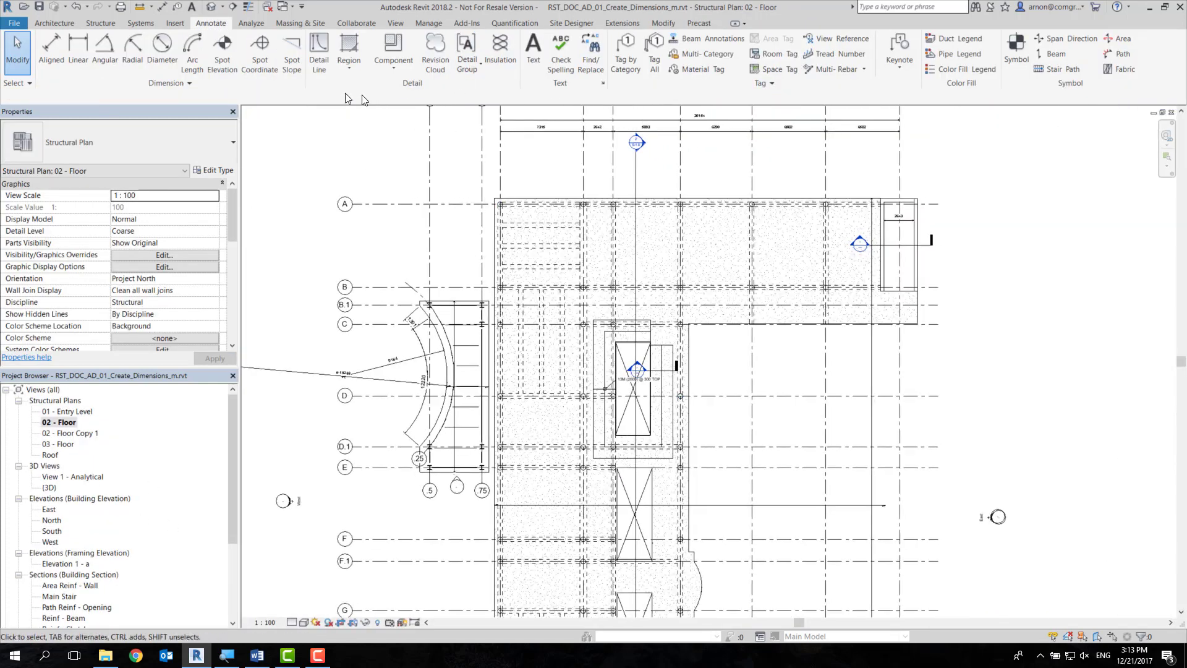
{"action": "left_click", "coordinate": [213, 53]}
{"action": "scroll", "coordinate": [770, 207], "scroll_direction": "up", "scroll_amount": 3}
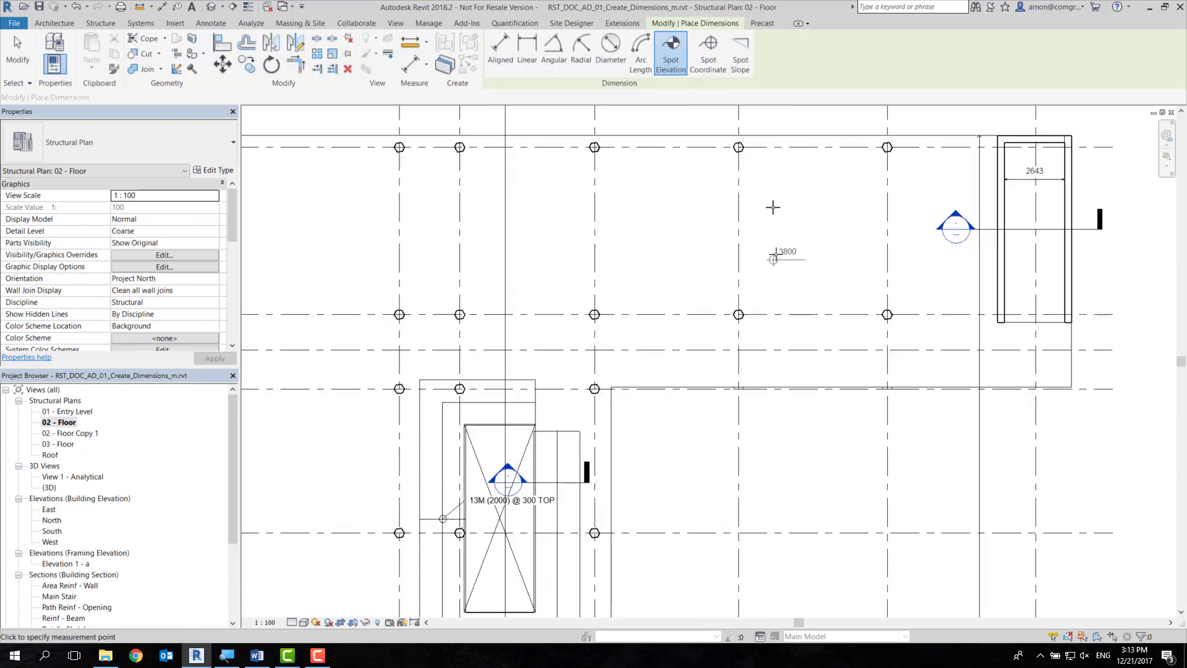
{"action": "scroll", "coordinate": [792, 159], "scroll_direction": "up", "scroll_amount": 3}
{"action": "middle_click_drag", "start_coordinate": [793, 612], "coordinate": [754, 272]}
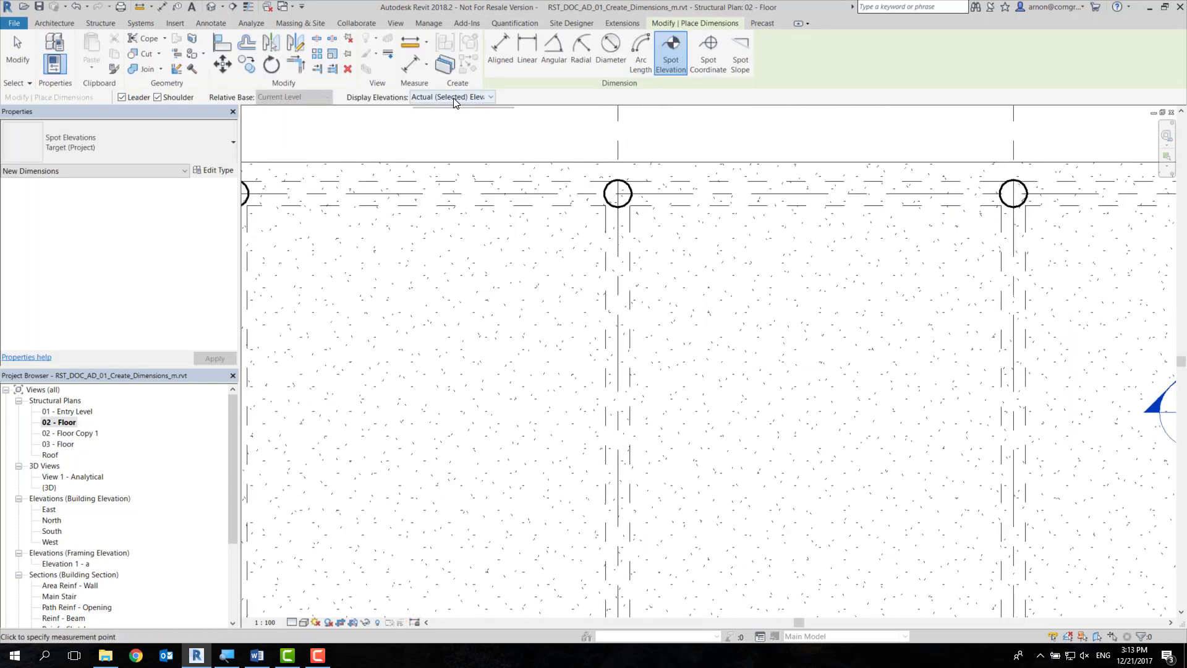
{"action": "left_click", "coordinate": [453, 98]}
{"action": "left_click", "coordinate": [462, 134]}
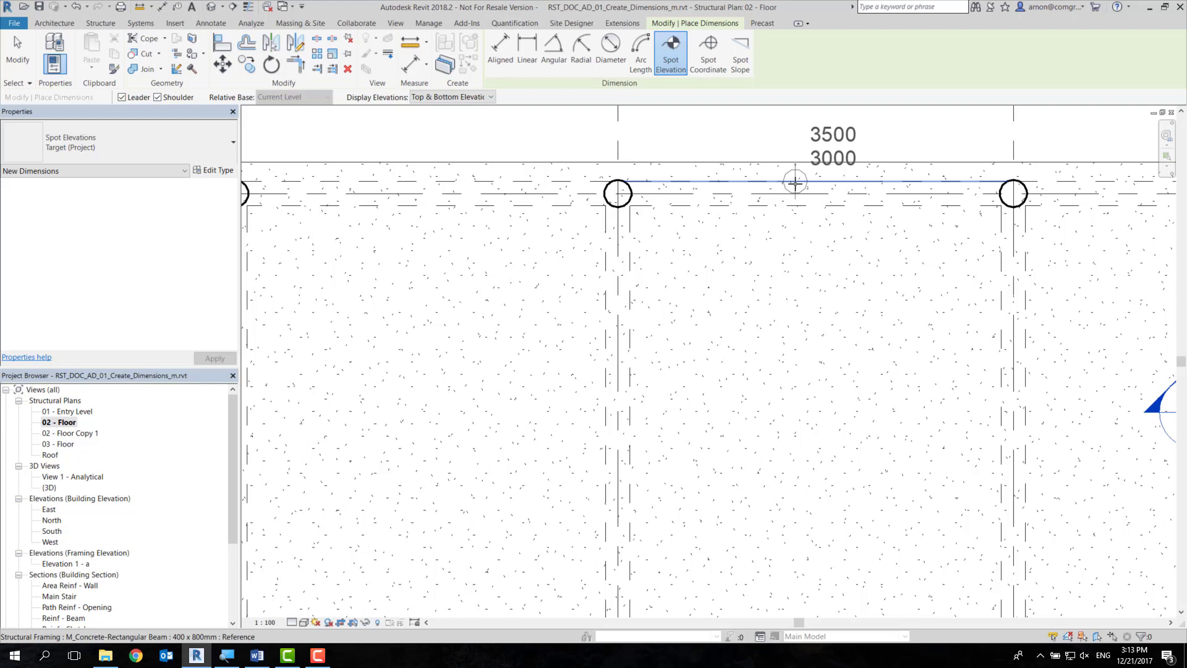
{"action": "key", "text": "Escape"}
{"action": "key", "text": "Escape"}
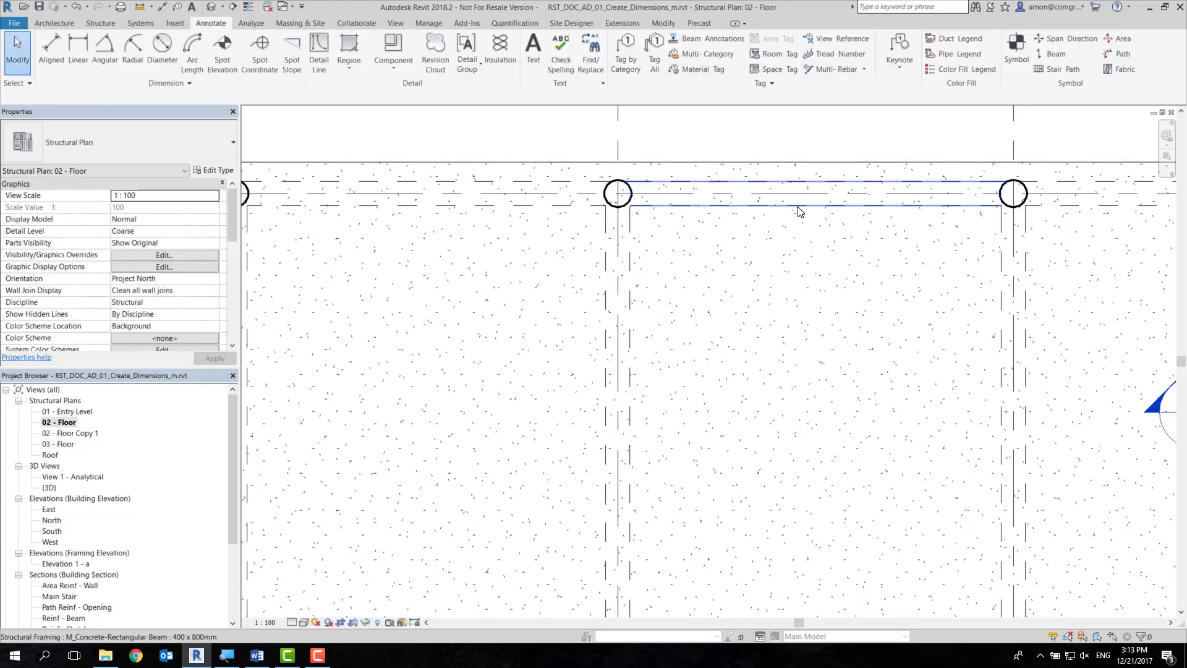
{"action": "left_click", "coordinate": [797, 207]}
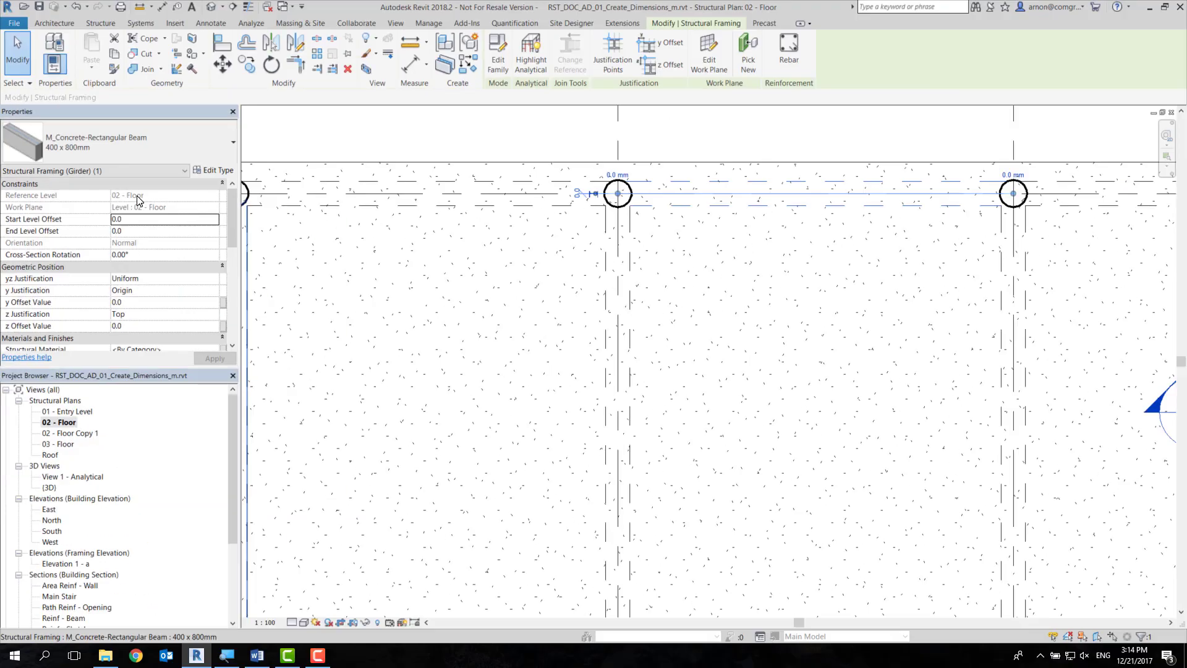
{"action": "key", "text": "Escape"}
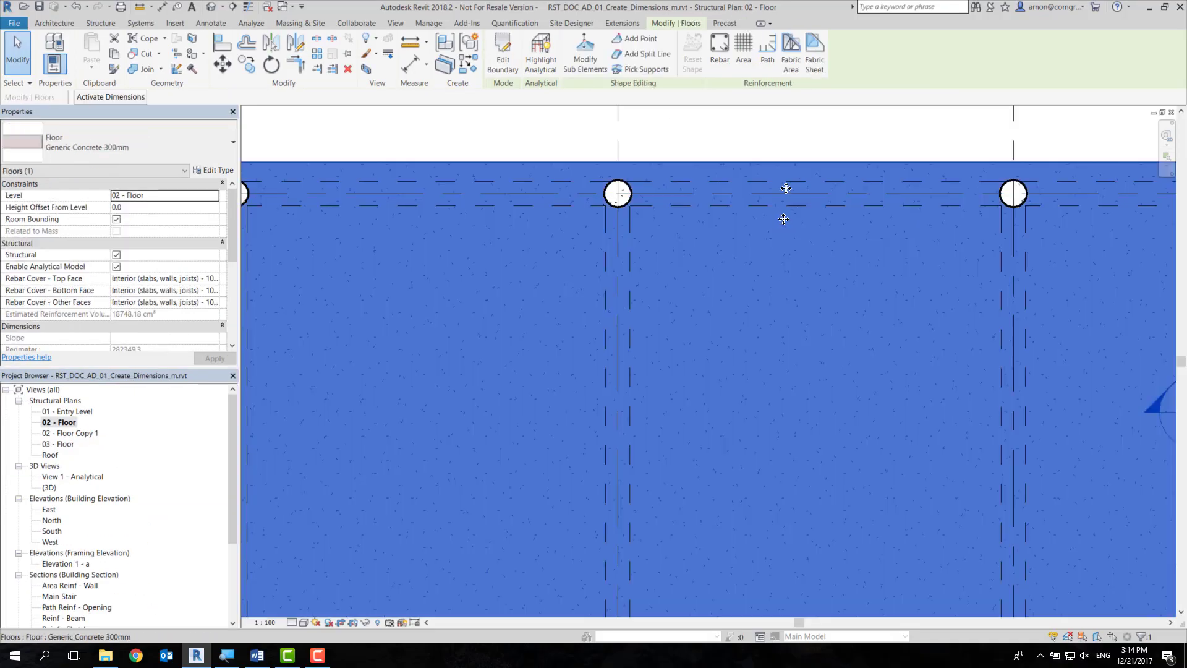
Place a spot elevation on the beam edge with a bent leader, labelled 3500 over 3000
{"action": "left_click", "coordinate": [211, 23]}
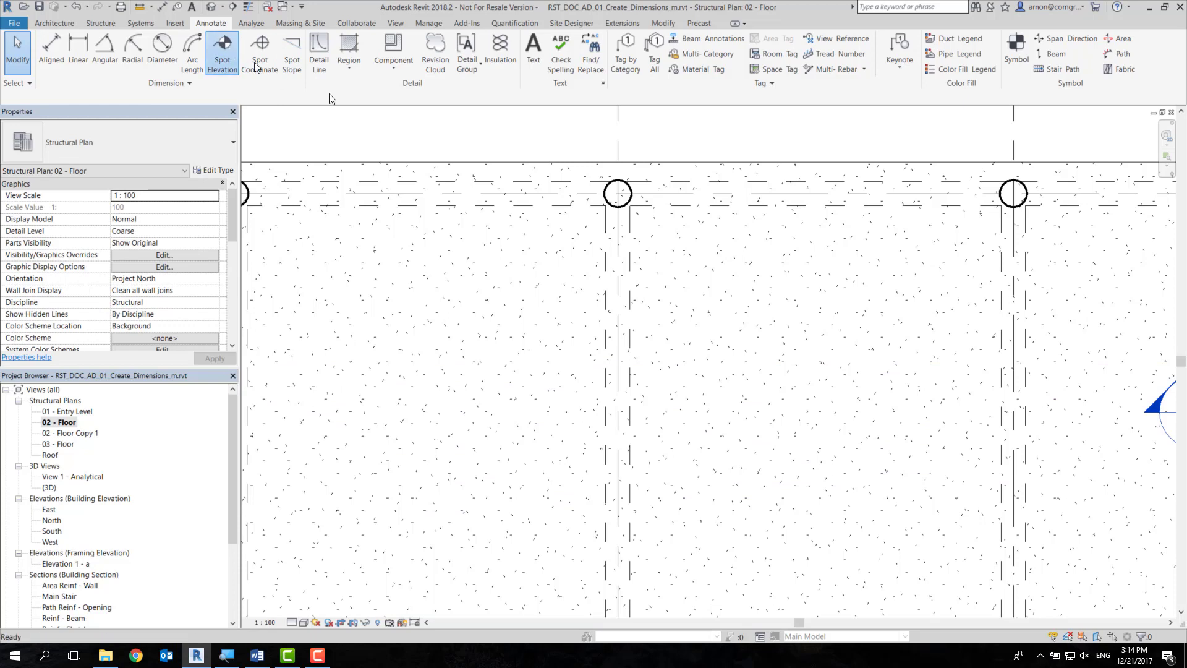
{"action": "left_click", "coordinate": [226, 52]}
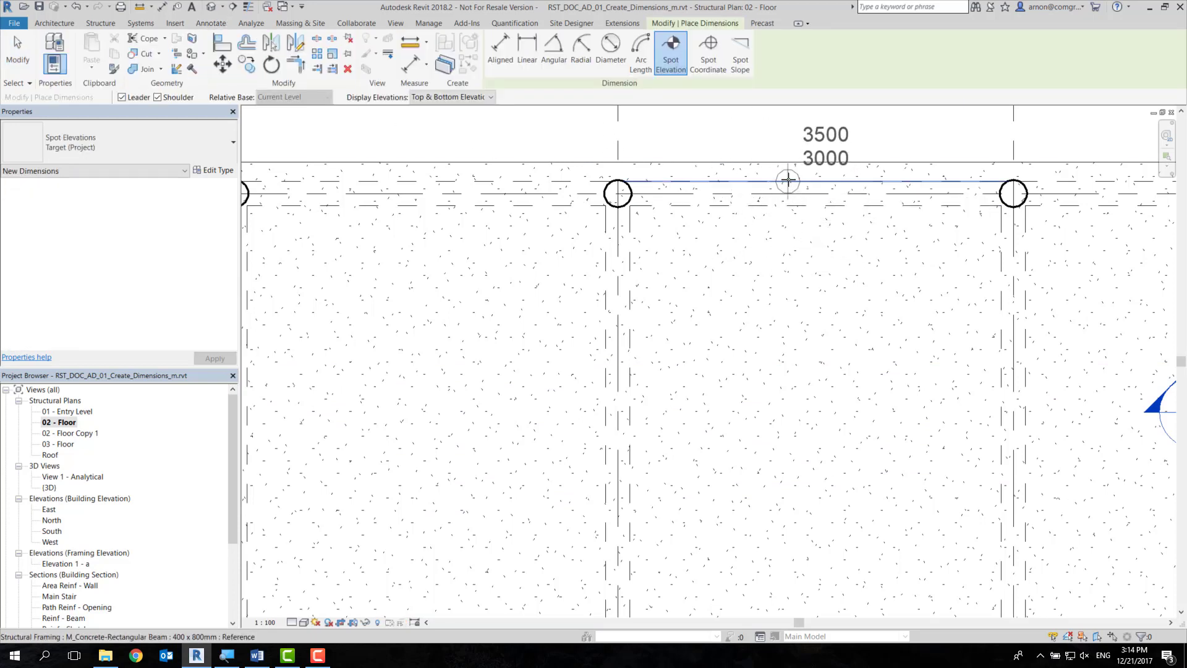
{"action": "mouse_move", "coordinate": [782, 185]}
{"action": "middle_mouse_down"}
{"action": "mouse_move", "coordinate": [781, 250]}
{"action": "mouse_move", "coordinate": [750, 349]}
{"action": "middle_mouse_up"}
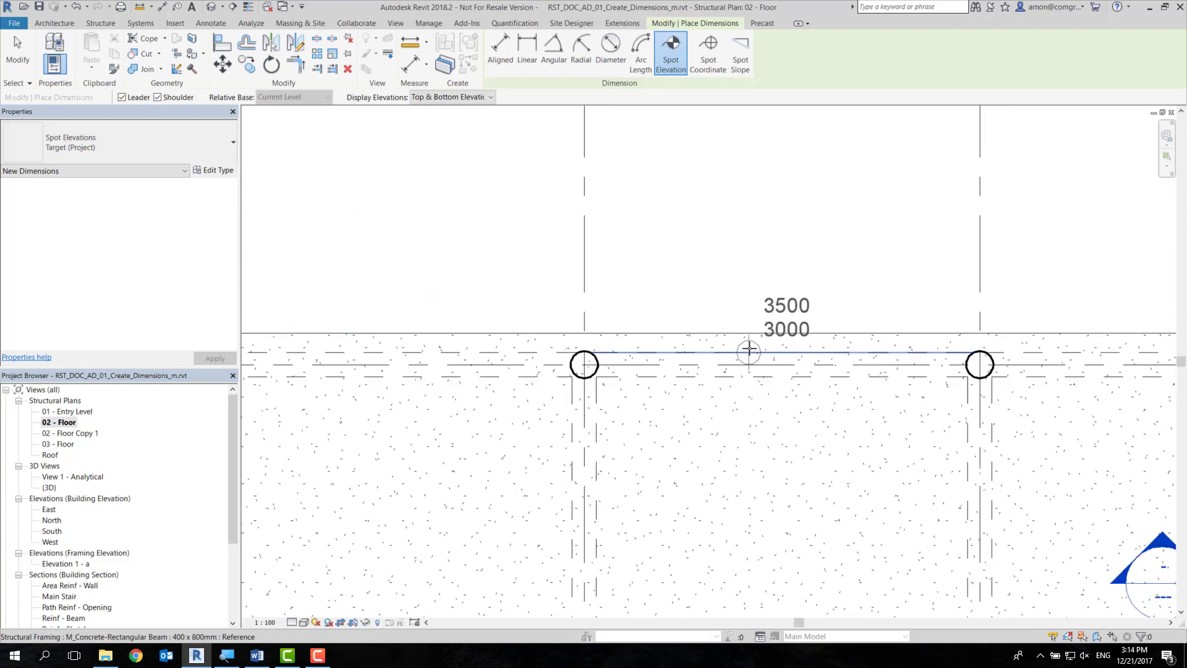
{"action": "left_click", "coordinate": [749, 350]}
{"action": "left_click", "coordinate": [792, 261]}
{"action": "left_click", "coordinate": [897, 257]}
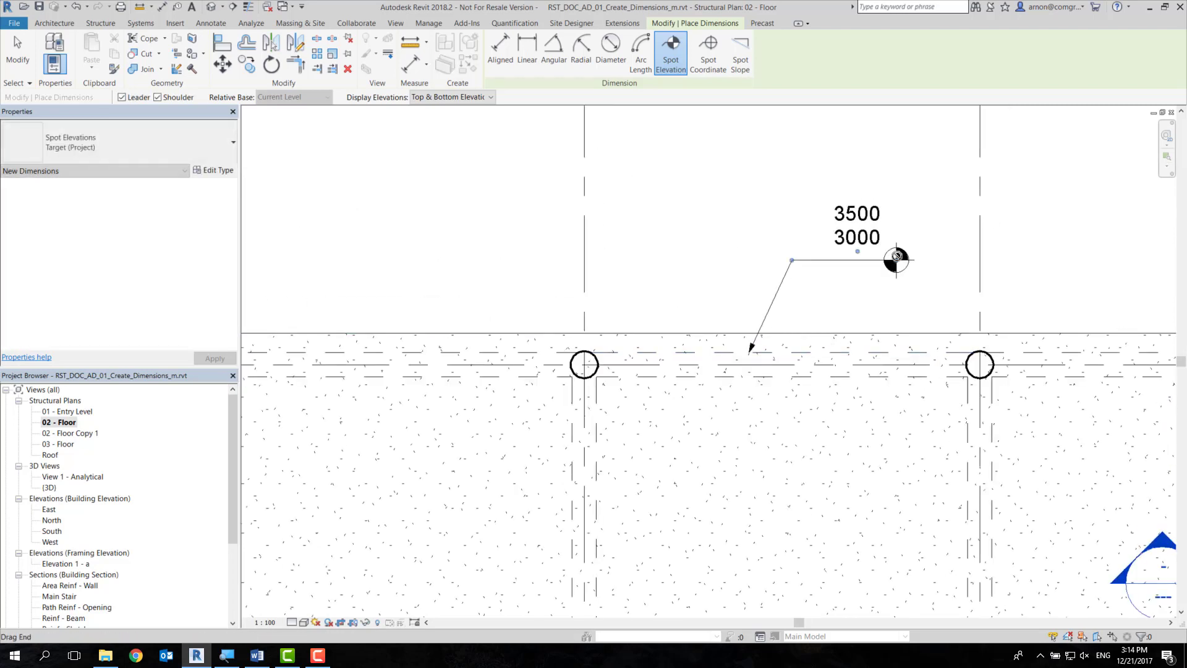
{"action": "key", "text": "Escape"}
Give the spot elevation the upper value prefix TOB= and the lower value prefix BOB=
{"action": "middle_click_drag", "start_coordinate": [884, 290], "coordinate": [692, 243]}
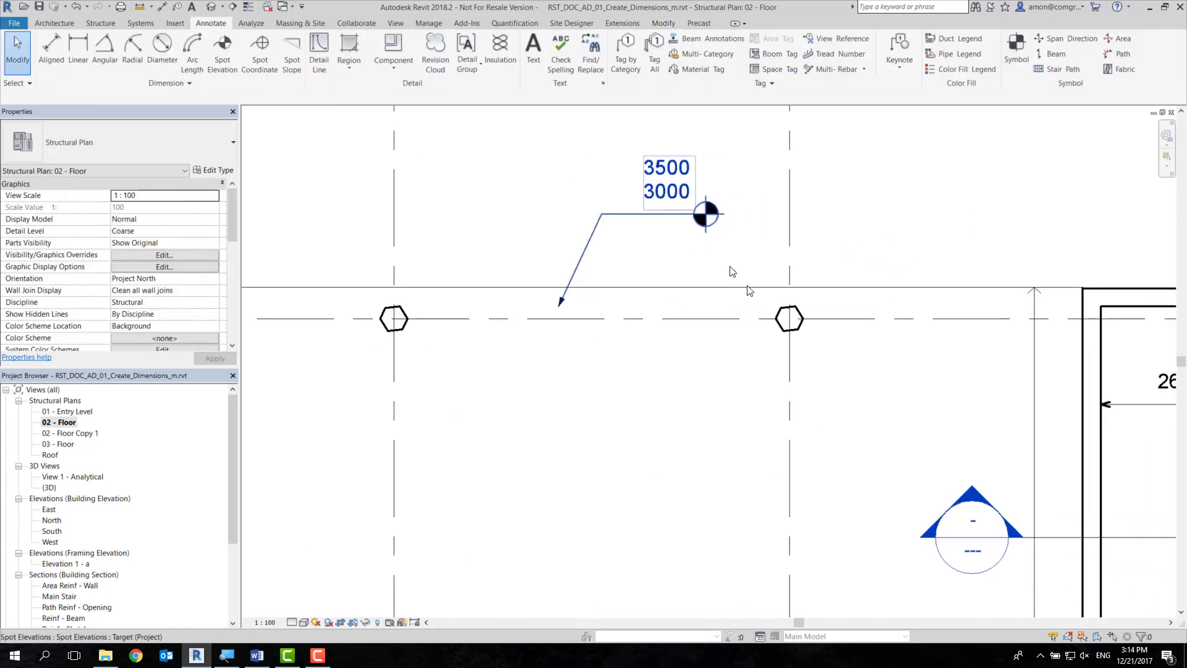
{"action": "scroll", "coordinate": [884, 290], "scroll_direction": "down", "scroll_amount": 4}
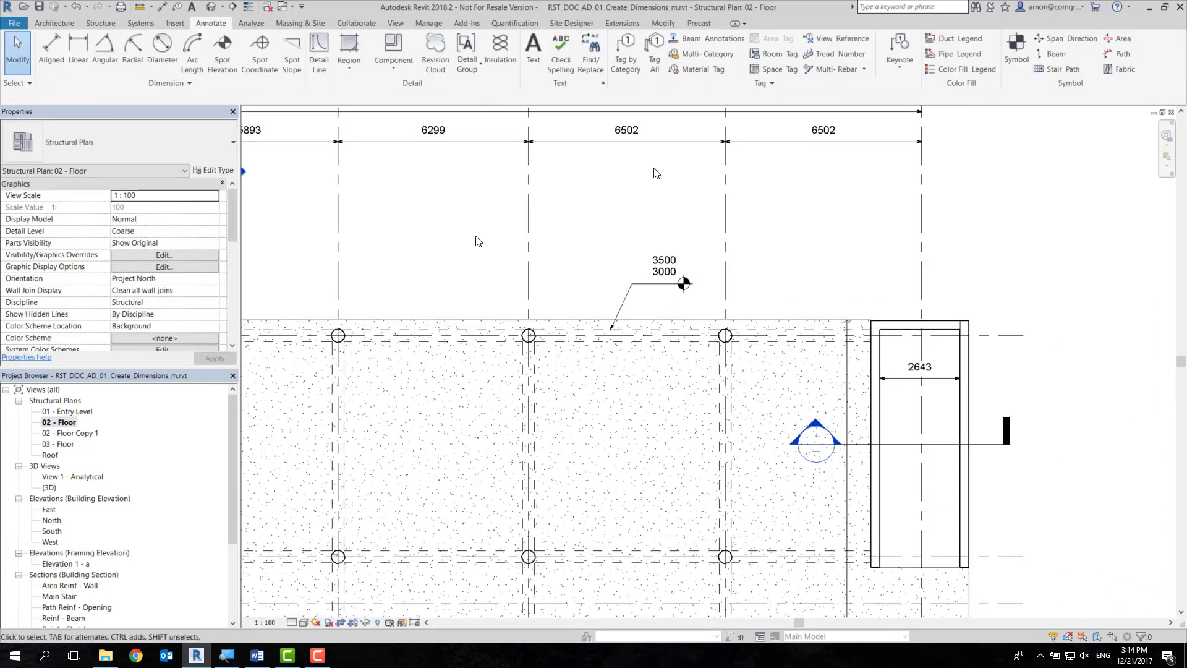
{"action": "scroll", "coordinate": [708, 272], "scroll_direction": "up", "scroll_amount": 1}
{"action": "scroll", "coordinate": [705, 280], "scroll_direction": "up", "scroll_amount": 3}
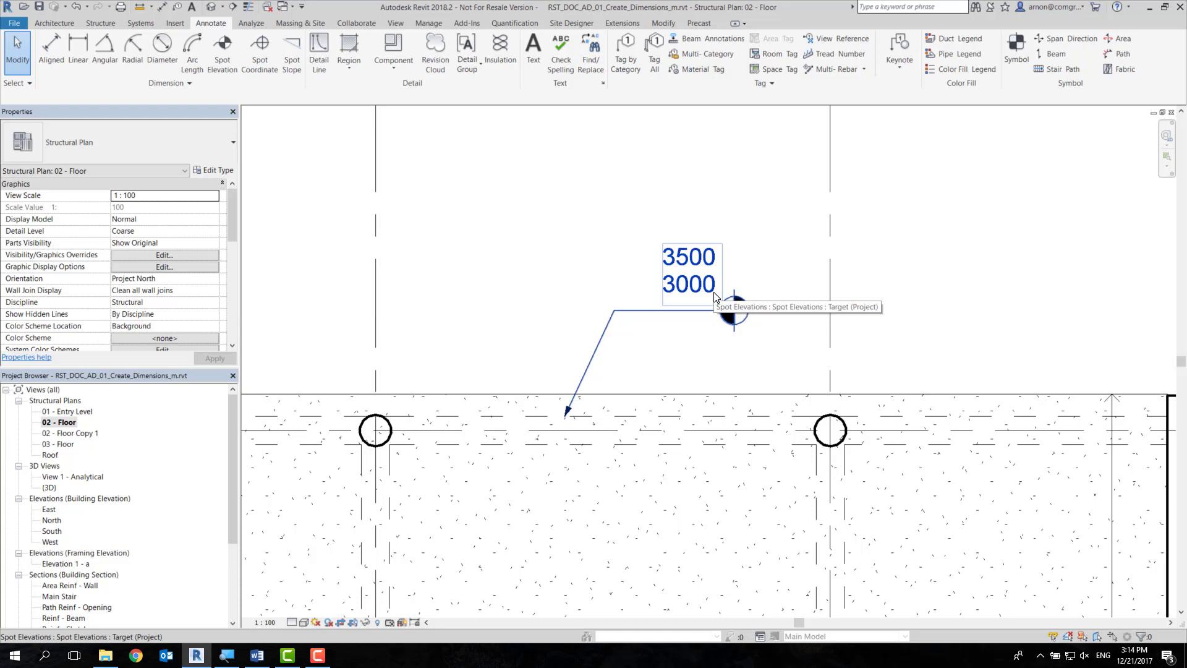
{"action": "left_click", "coordinate": [677, 318]}
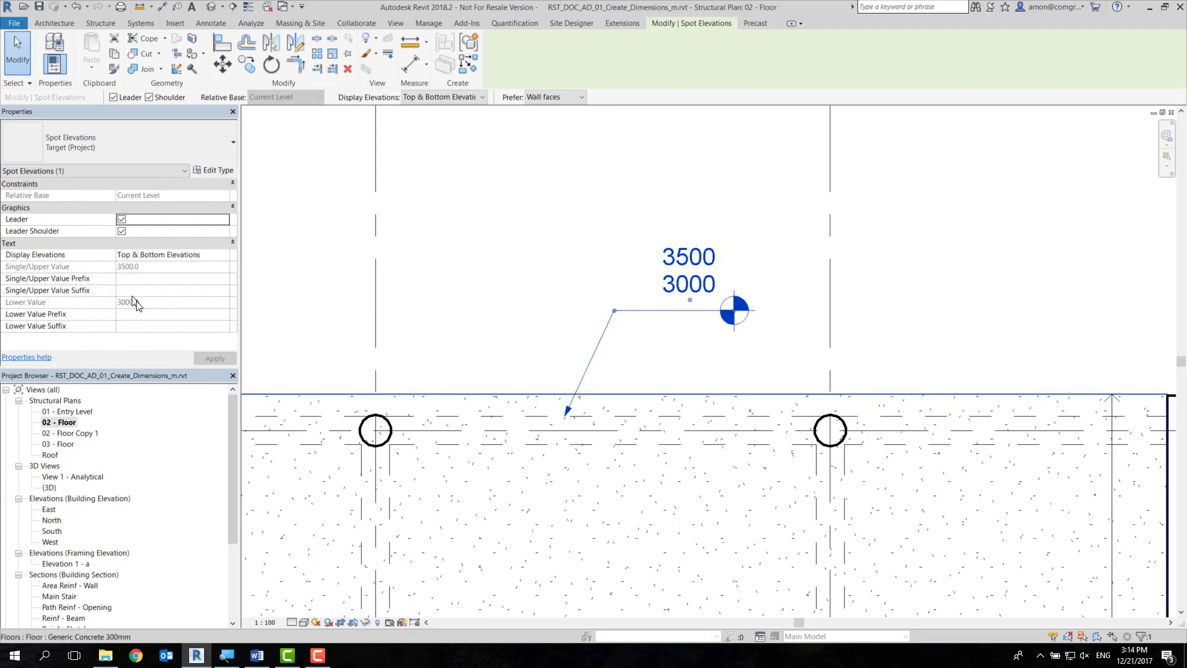
{"action": "left_click", "coordinate": [167, 280]}
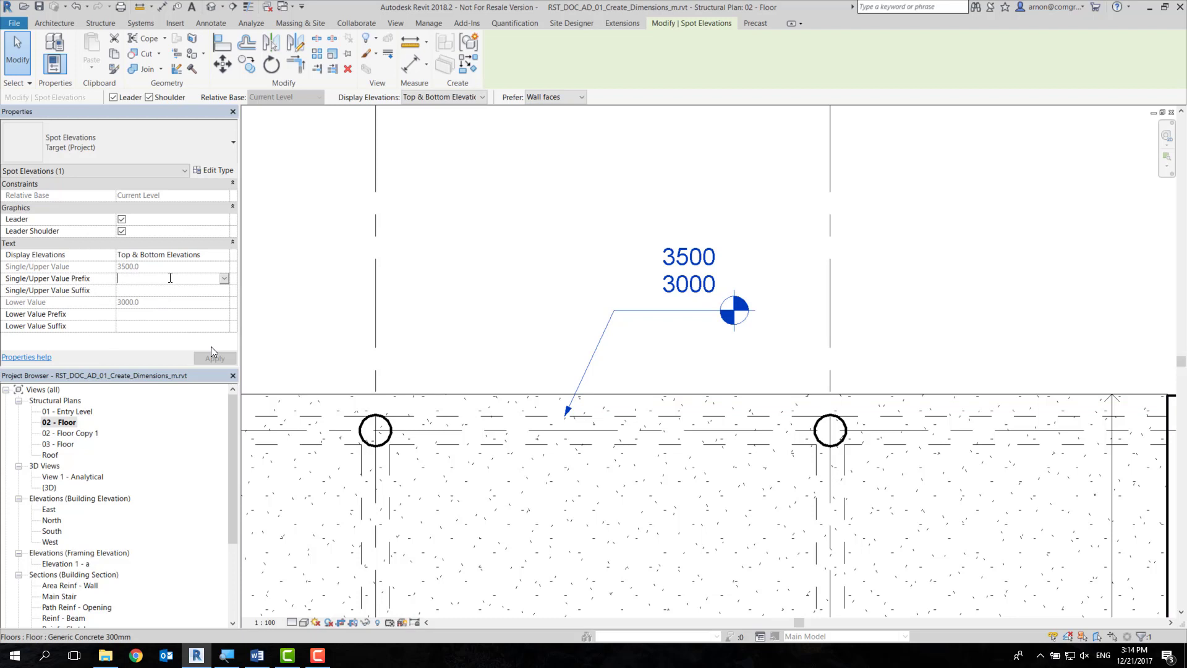
{"action": "type", "text": "TO"}
{"action": "type", "text": "B="}
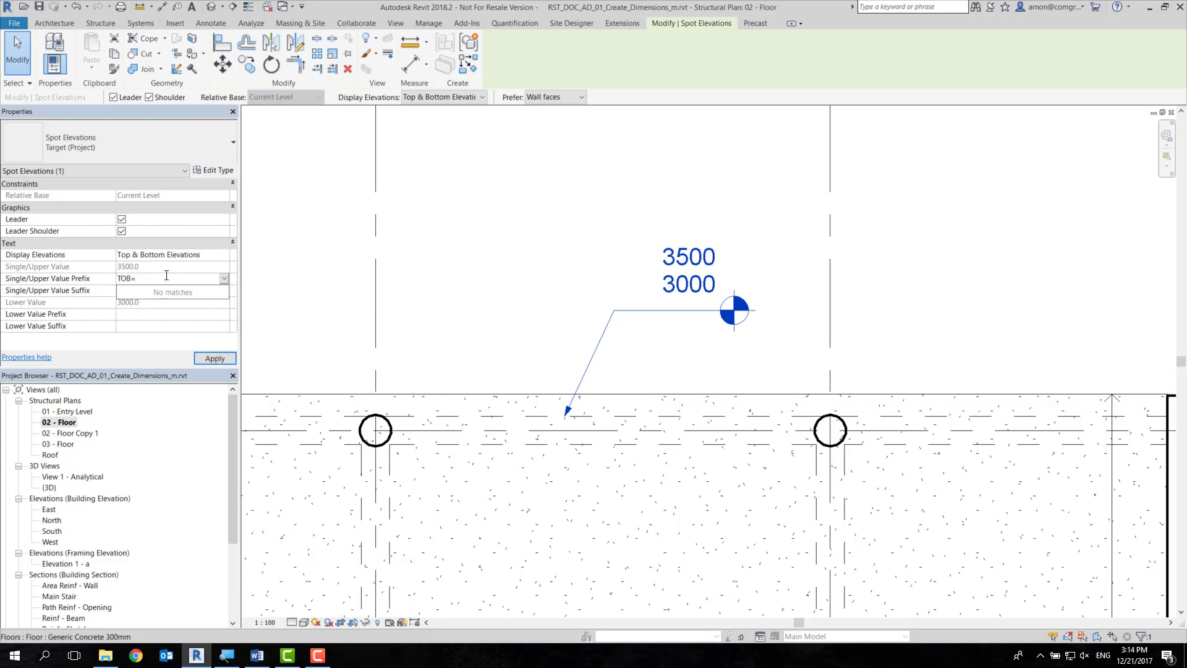
{"action": "key", "text": "Return"}
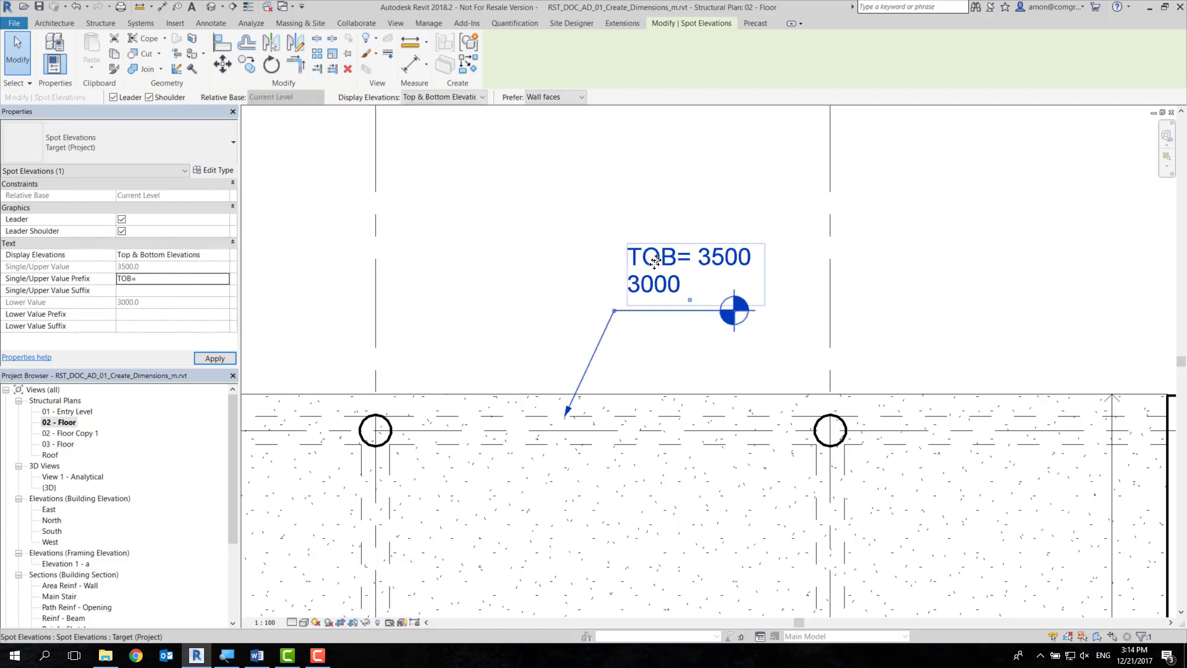
{"action": "left_click", "coordinate": [152, 315]}
{"action": "type", "text": "B"}
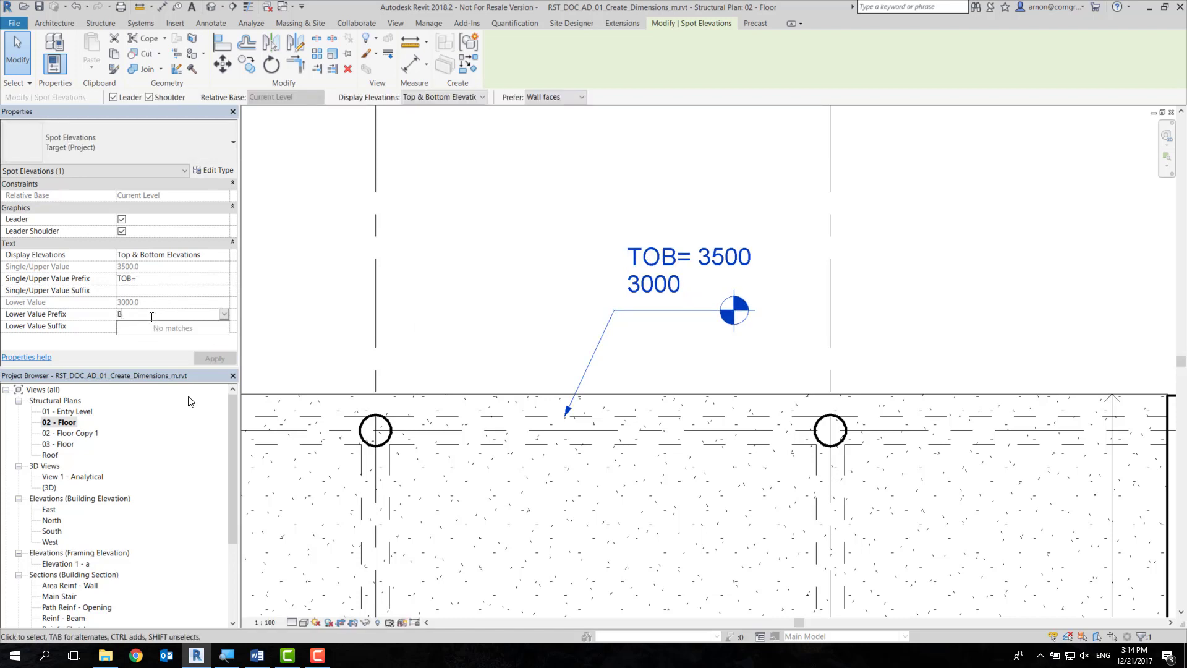
{"action": "type", "text": "OB="}
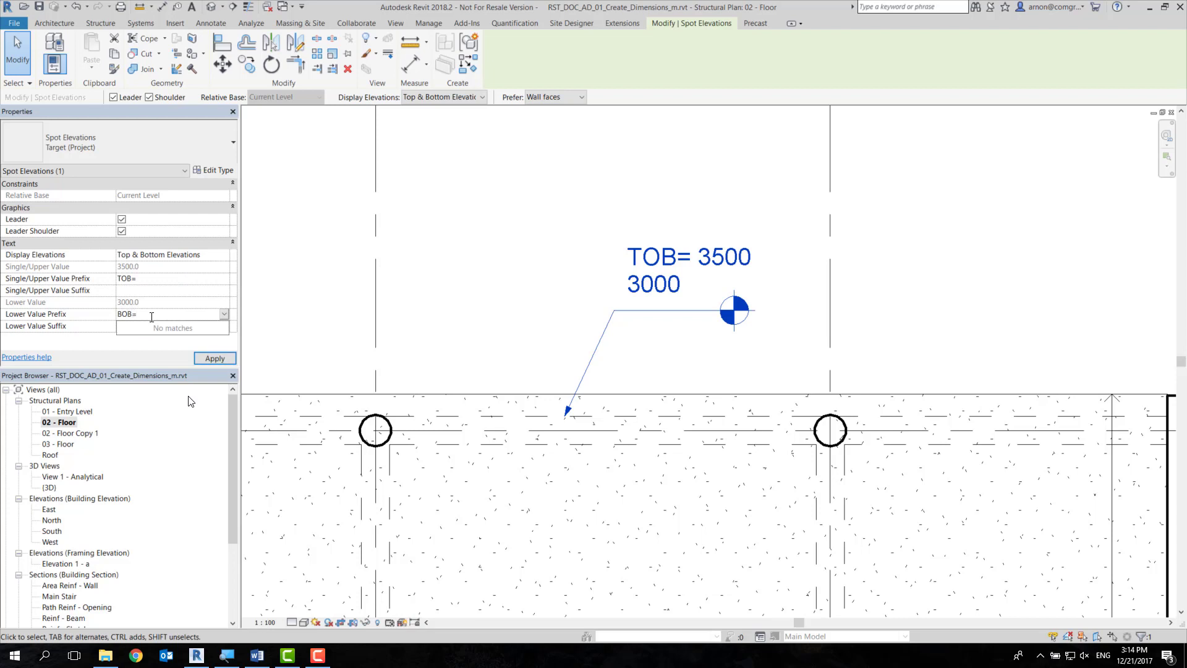
{"action": "key", "text": "Return"}
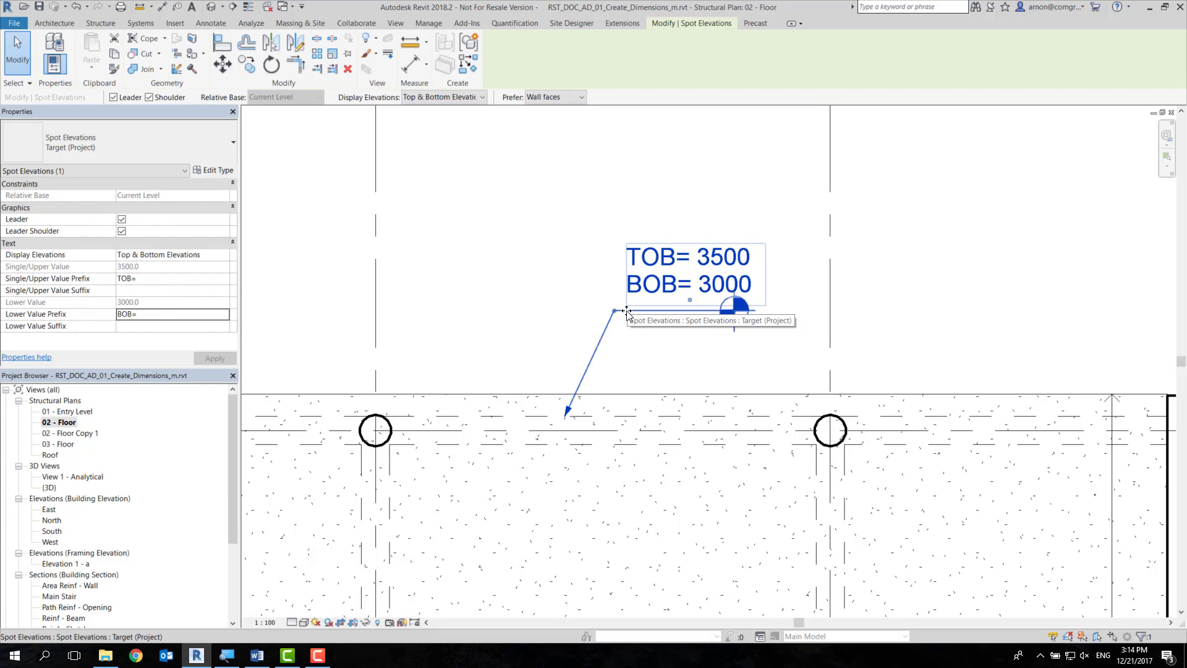
{"action": "key", "text": "Escape"}
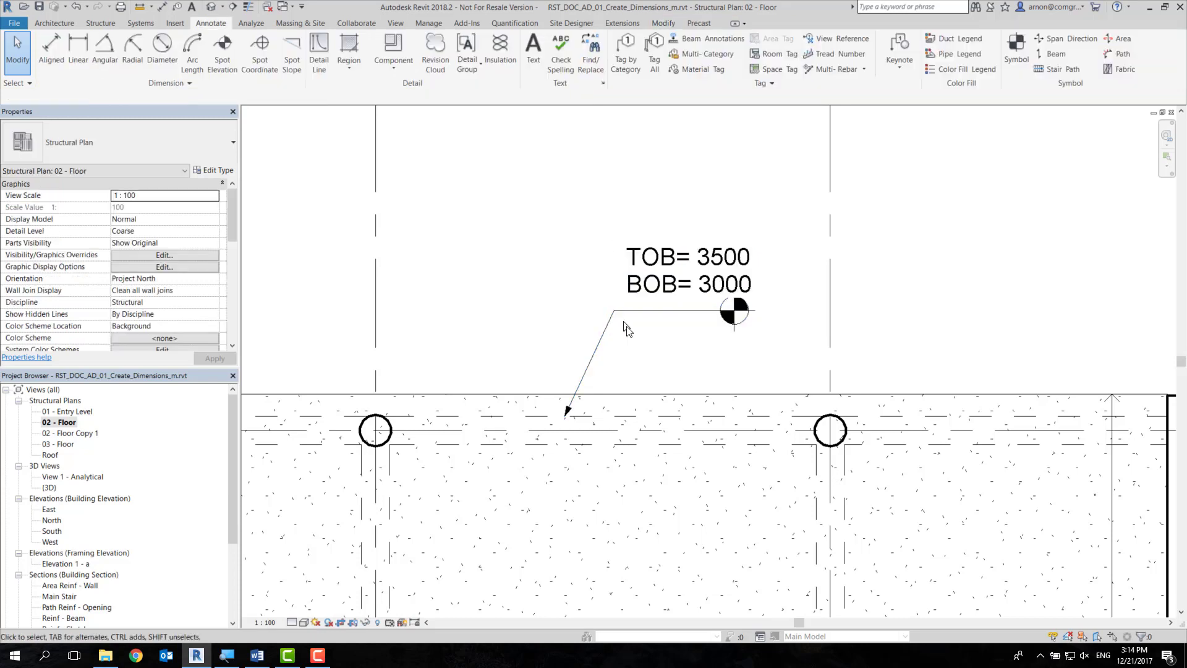
{"action": "left_click", "coordinate": [632, 317]}
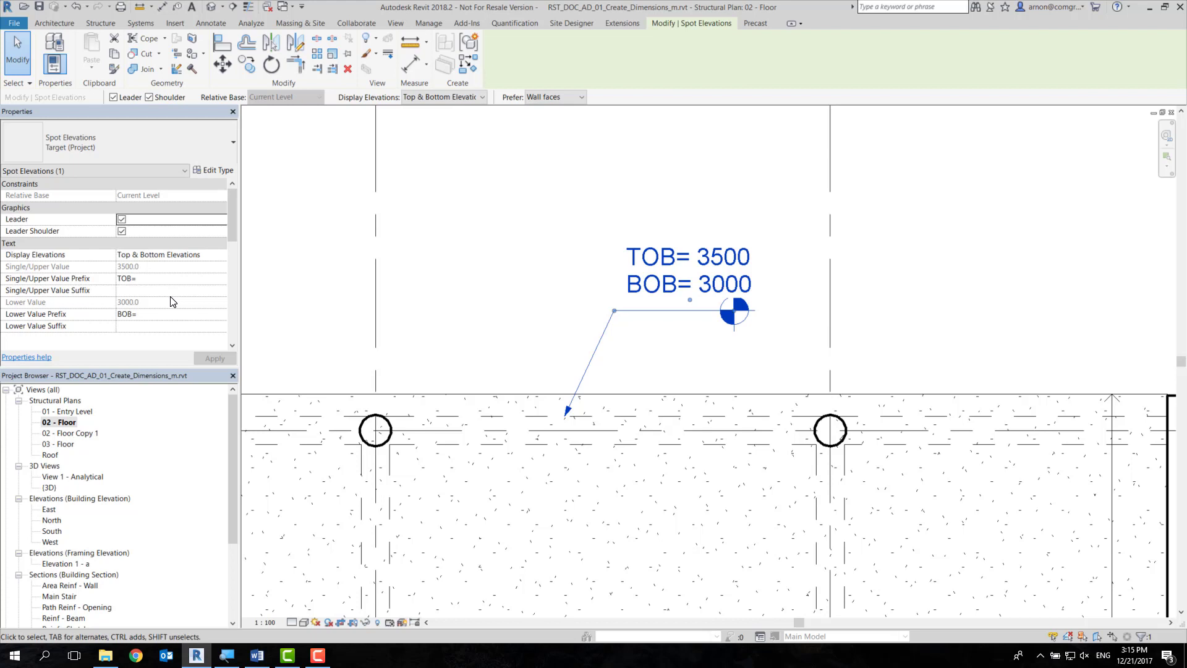
{"action": "left_click", "coordinate": [122, 231]}
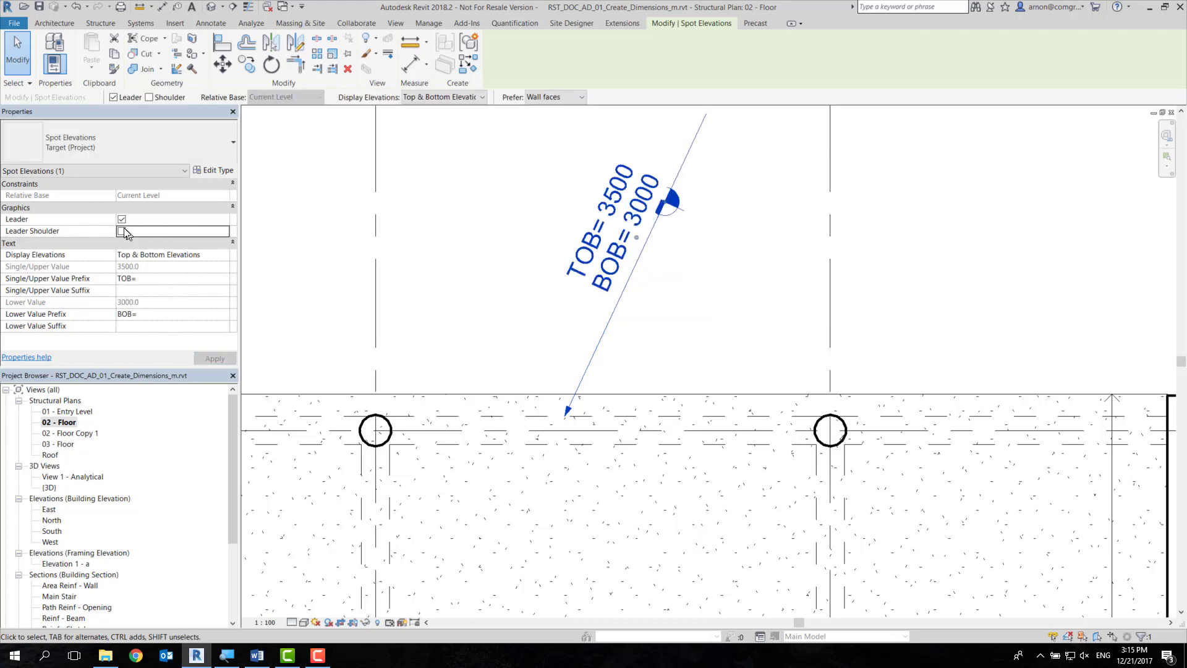
{"action": "left_click", "coordinate": [122, 230]}
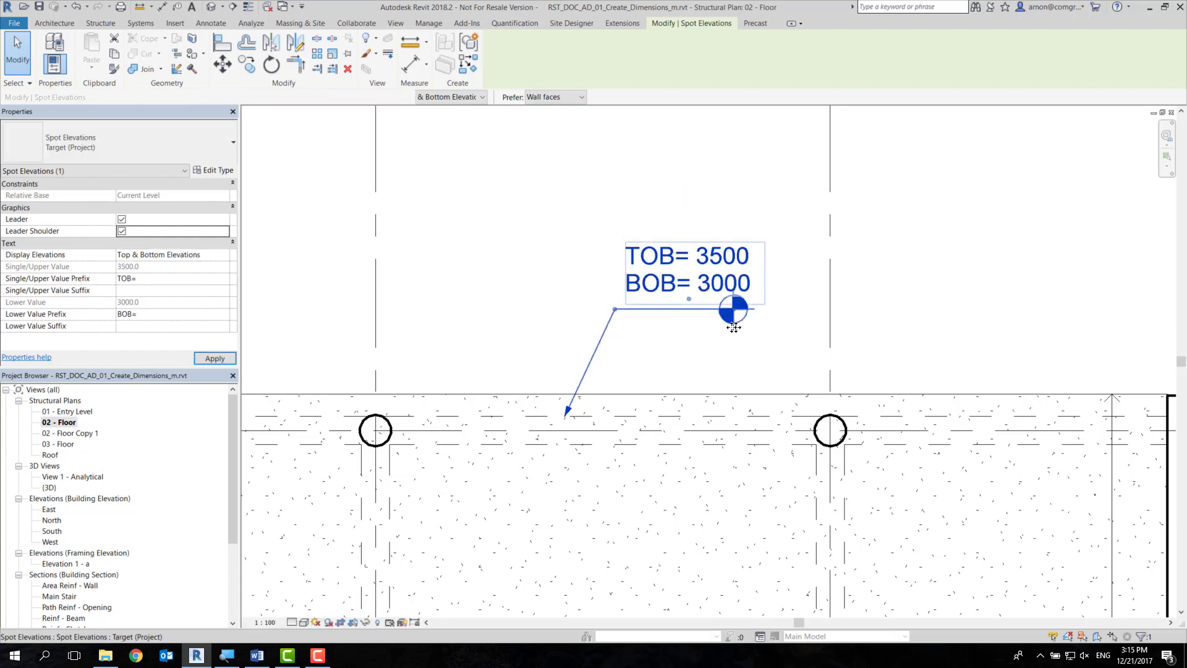
{"action": "scroll", "coordinate": [765, 382], "scroll_direction": "down", "scroll_amount": 2}
{"action": "scroll", "coordinate": [755, 393], "scroll_direction": "down", "scroll_amount": 2}
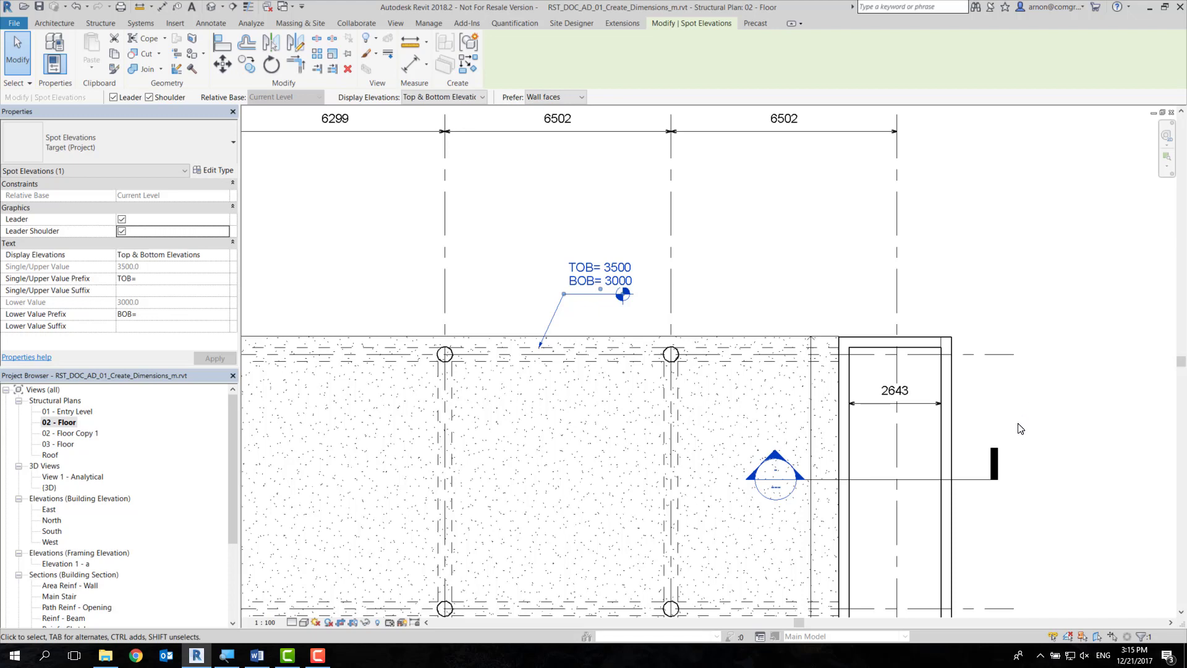
{"action": "left_click", "coordinate": [756, 256]}
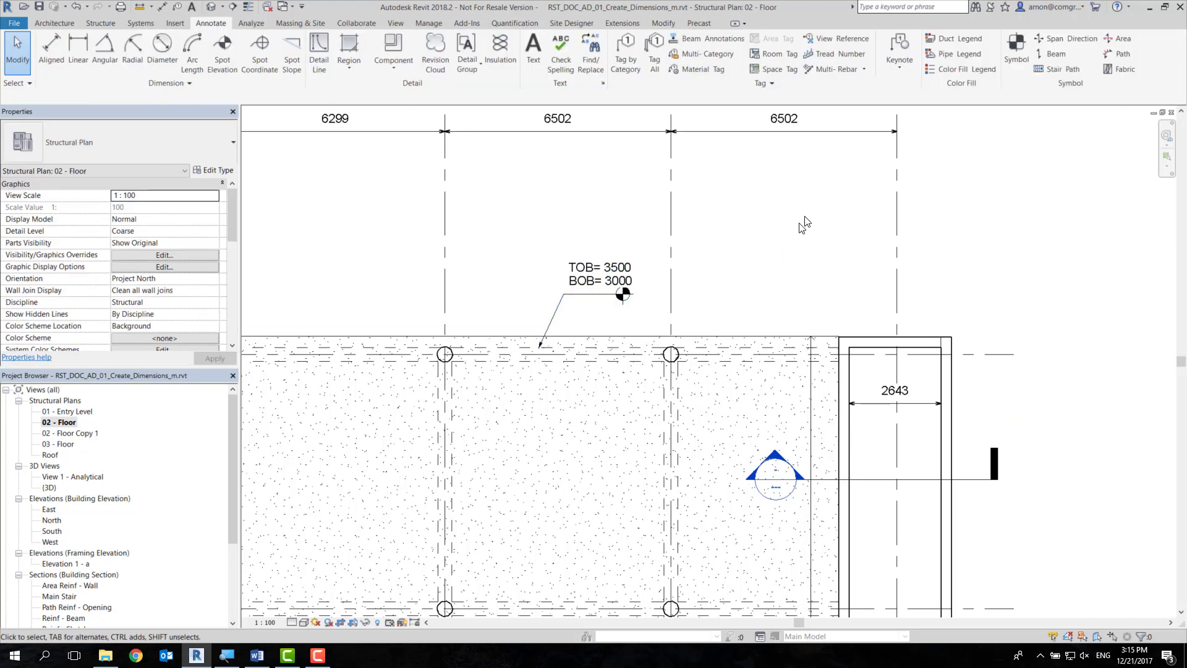
{"action": "left_click", "coordinate": [574, 286]}
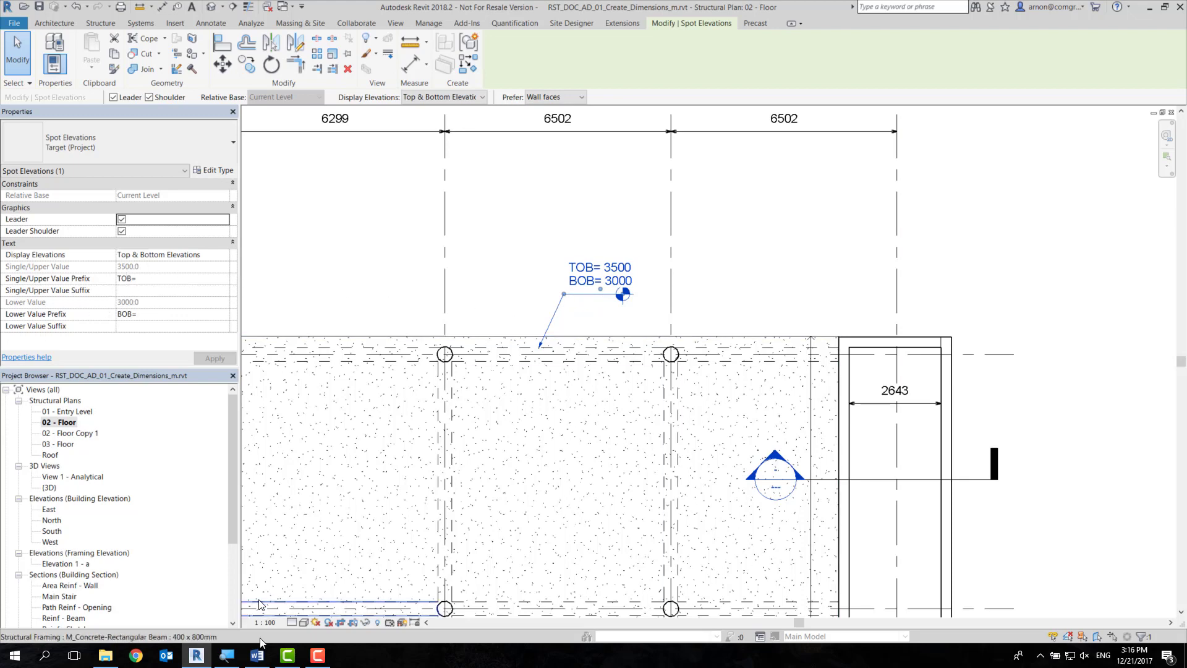
{"action": "left_click", "coordinate": [317, 655]}
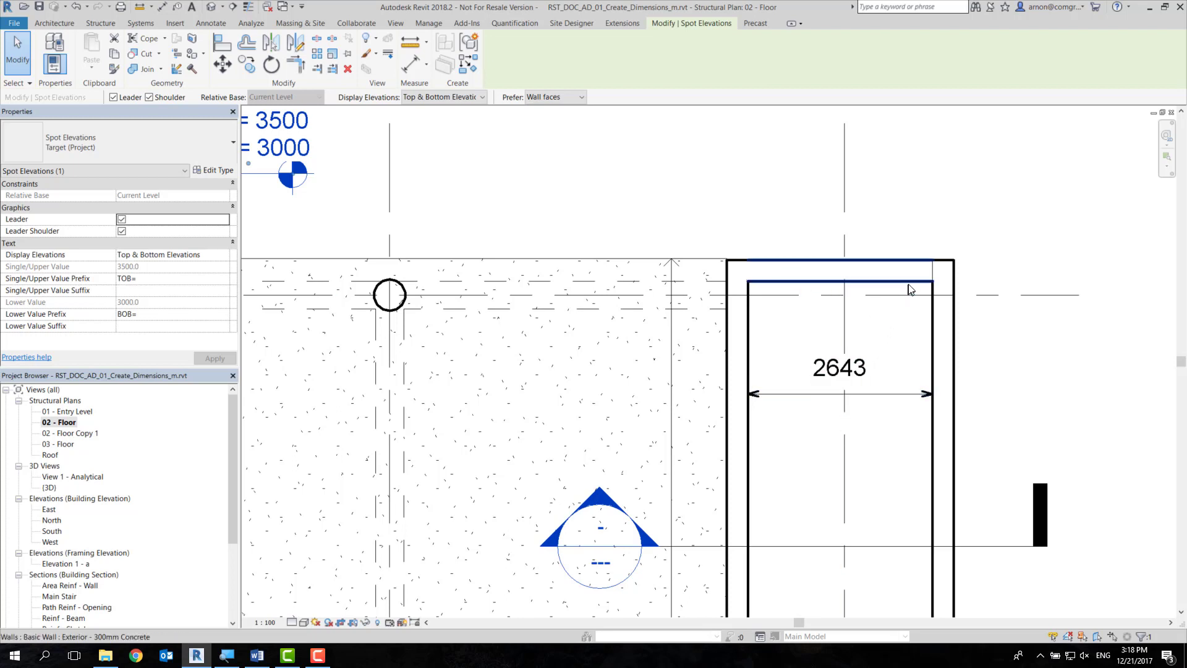
{"action": "left_click", "coordinate": [847, 366]}
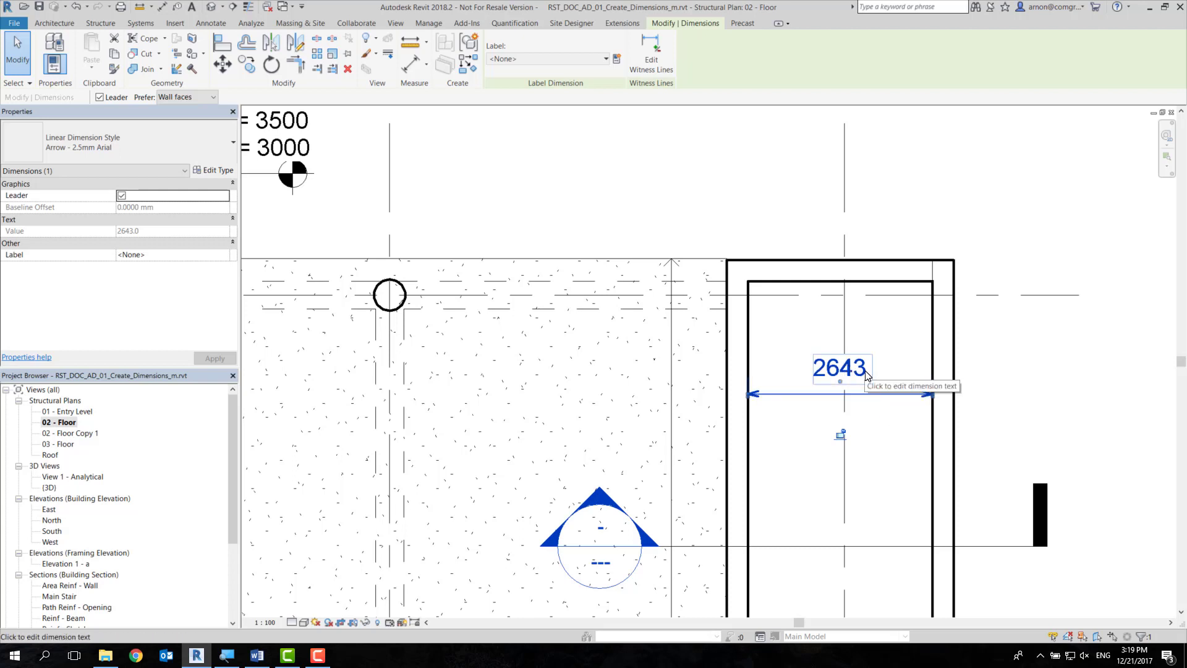
Try an aligned dimension across the opening, cancel it, and open the 2643 dimension's text settings
{"action": "middle_click_drag", "start_coordinate": [897, 349], "coordinate": [771, 293]}
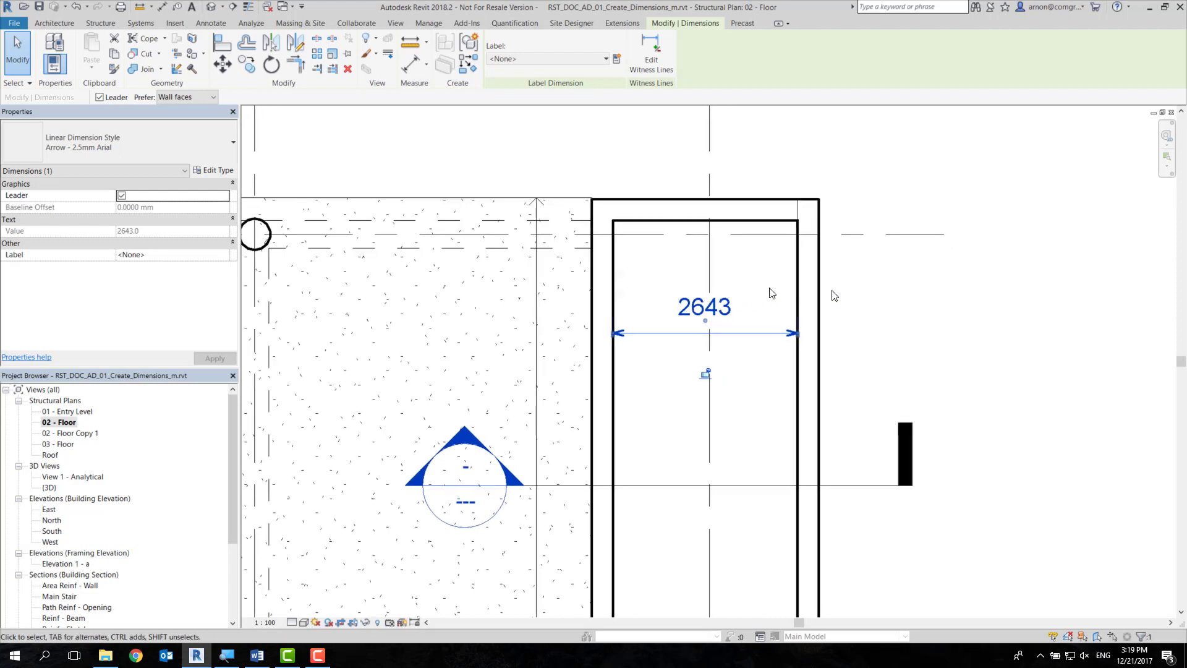
{"action": "left_click", "coordinate": [900, 306]}
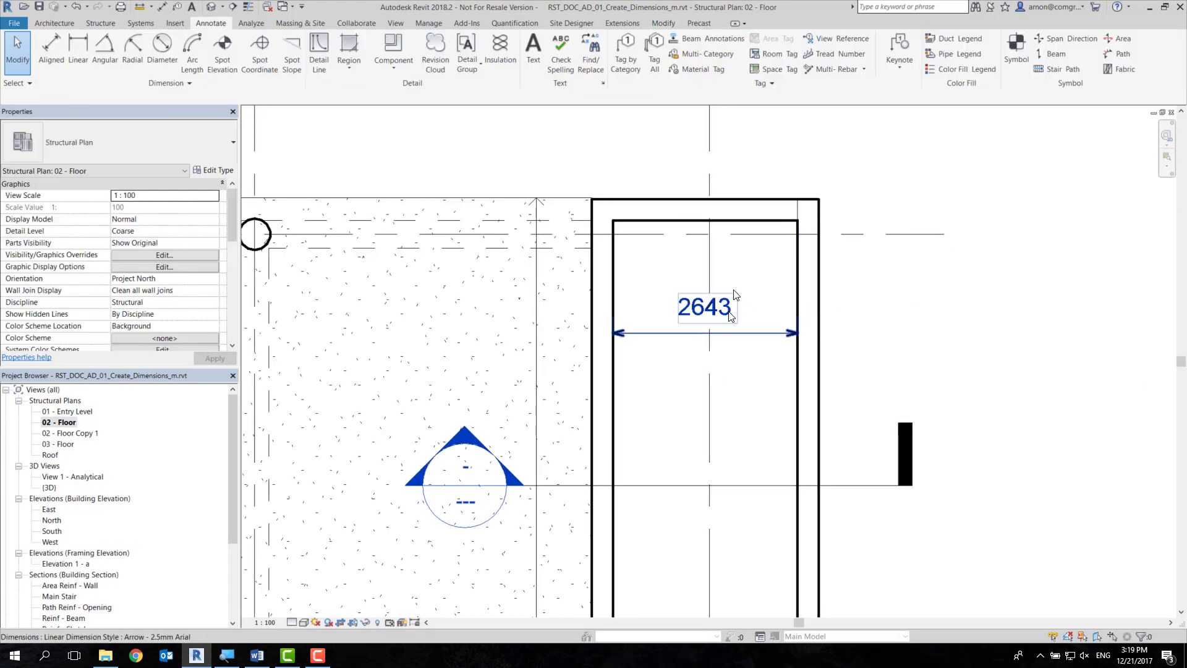
{"action": "left_click", "coordinate": [54, 51]}
{"action": "left_click", "coordinate": [612, 427]}
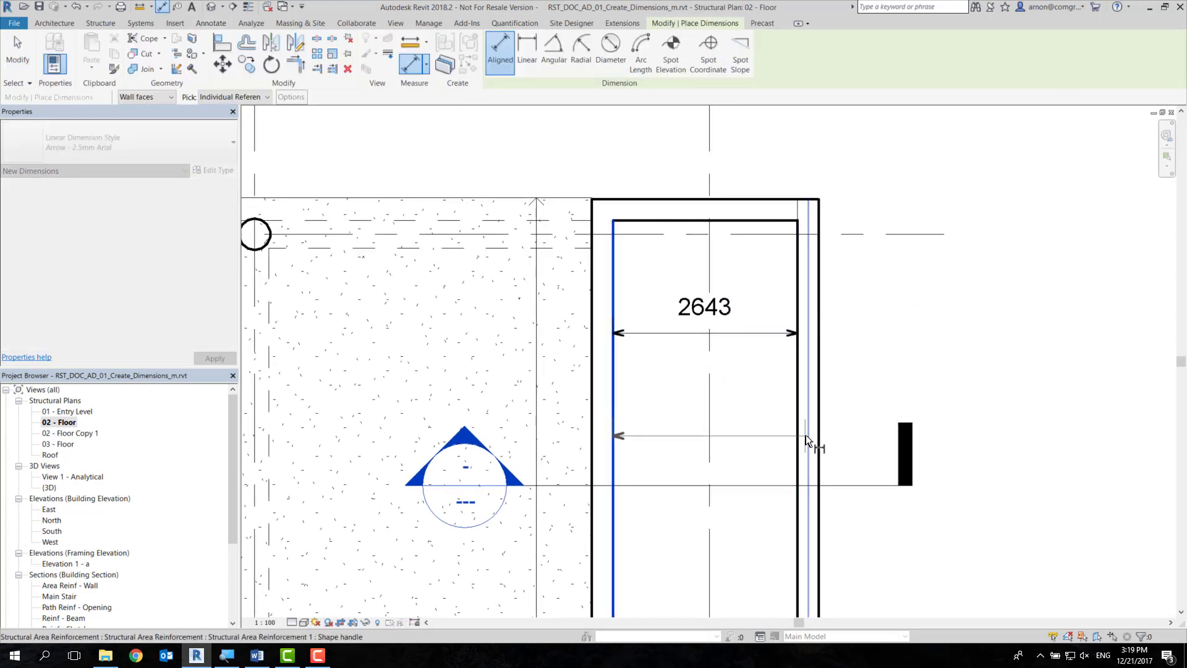
{"action": "left_click", "coordinate": [796, 435]}
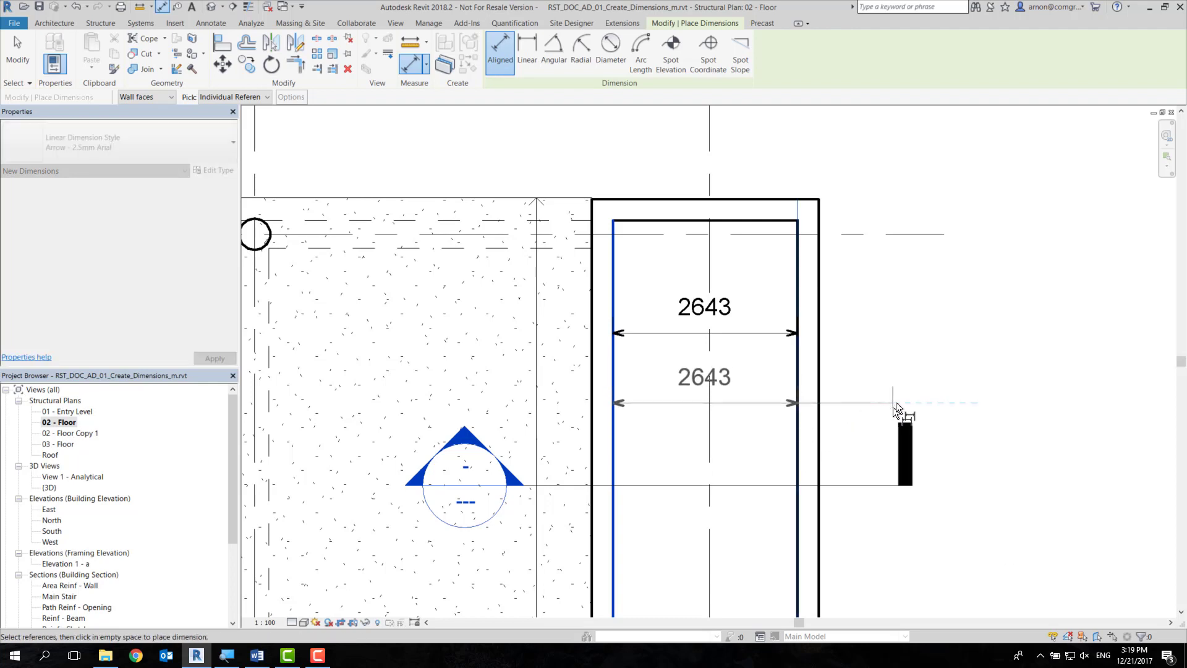
{"action": "key", "text": "Escape"}
{"action": "key", "text": "Escape"}
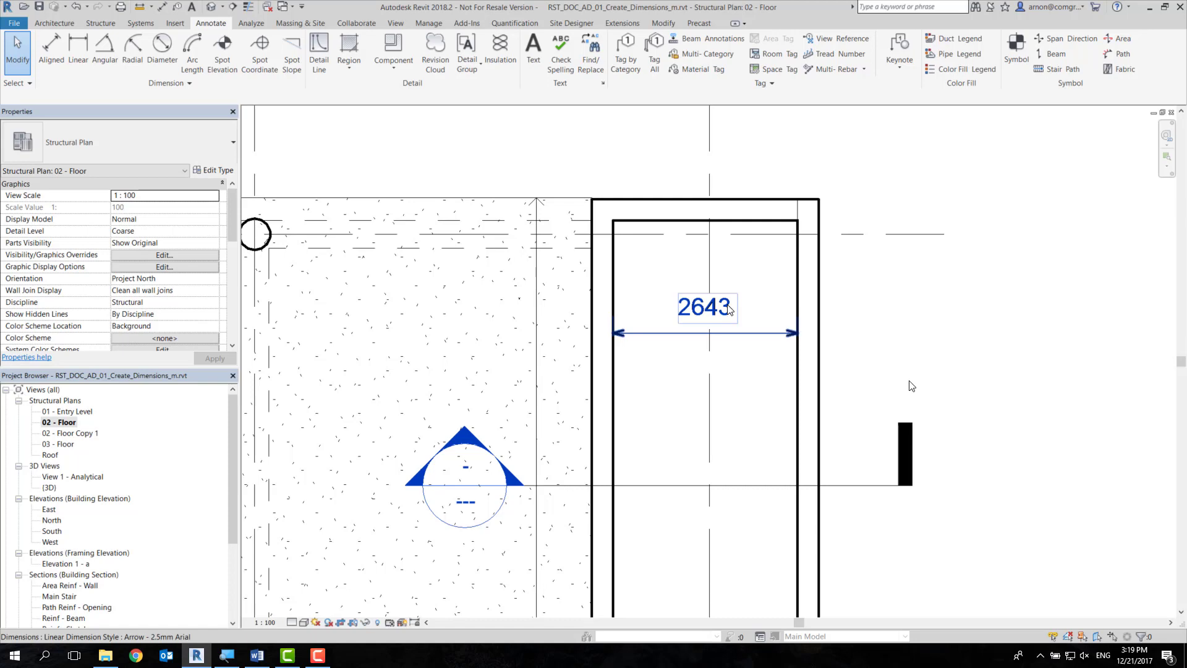
{"action": "left_click", "coordinate": [729, 309]}
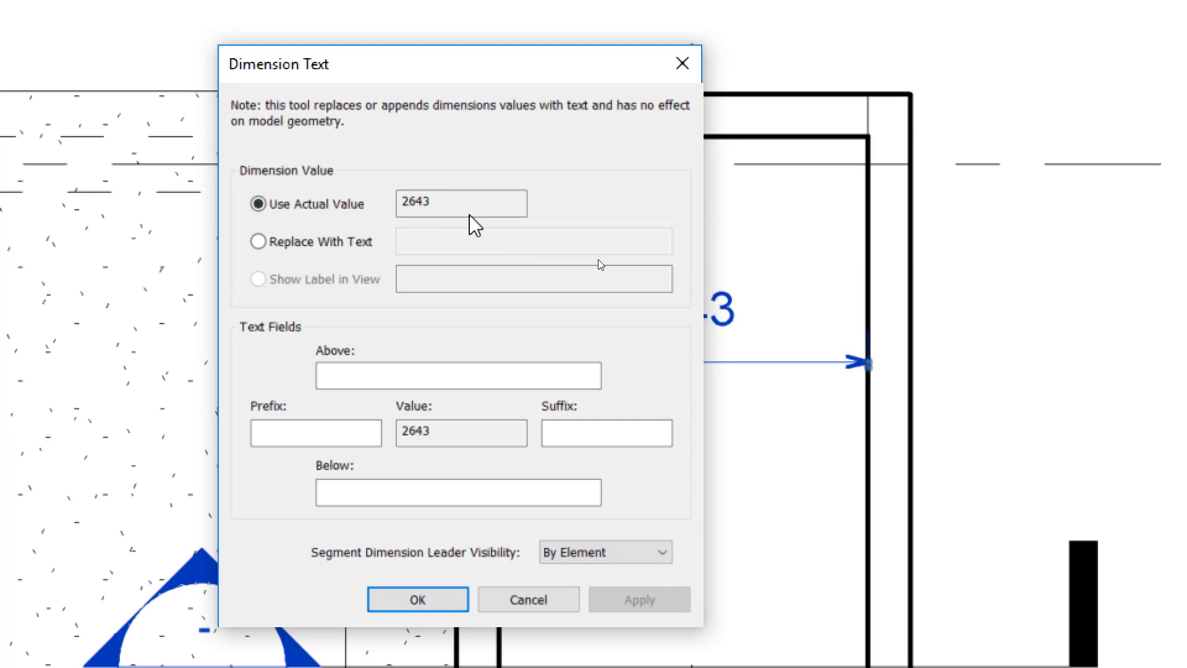
Replace the 2643 dimension value with the text L, then reopen it and choose Use Actual Value
{"action": "left_click", "coordinate": [288, 251]}
{"action": "type", "text": "L"}
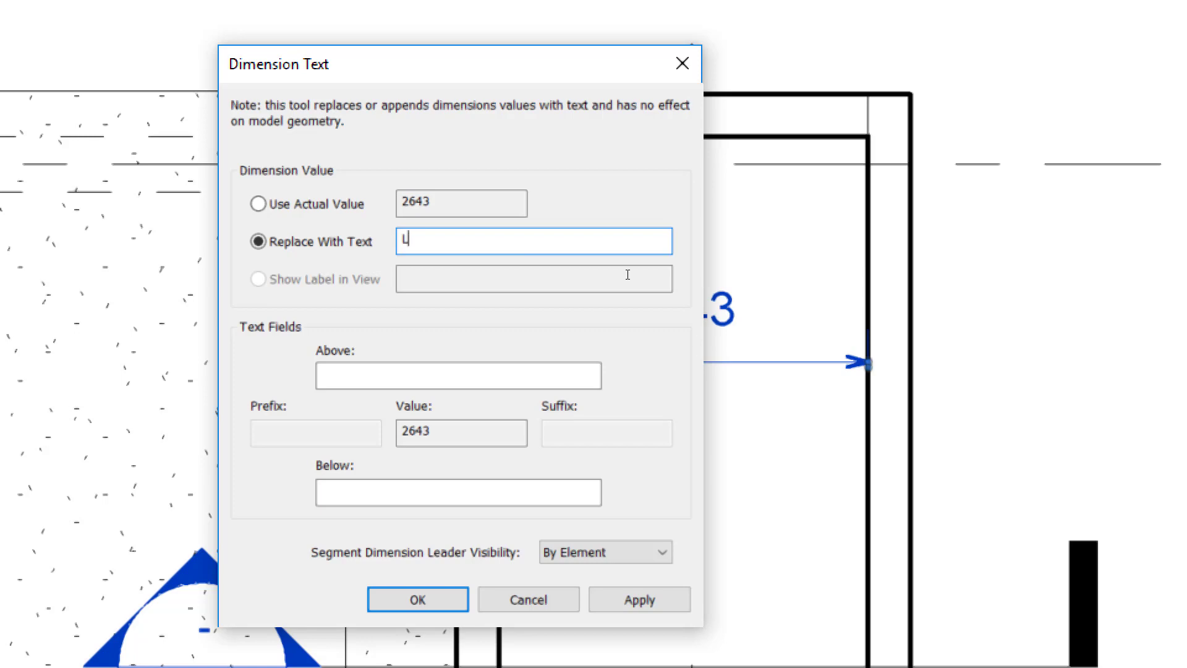
{"action": "key", "text": "Return"}
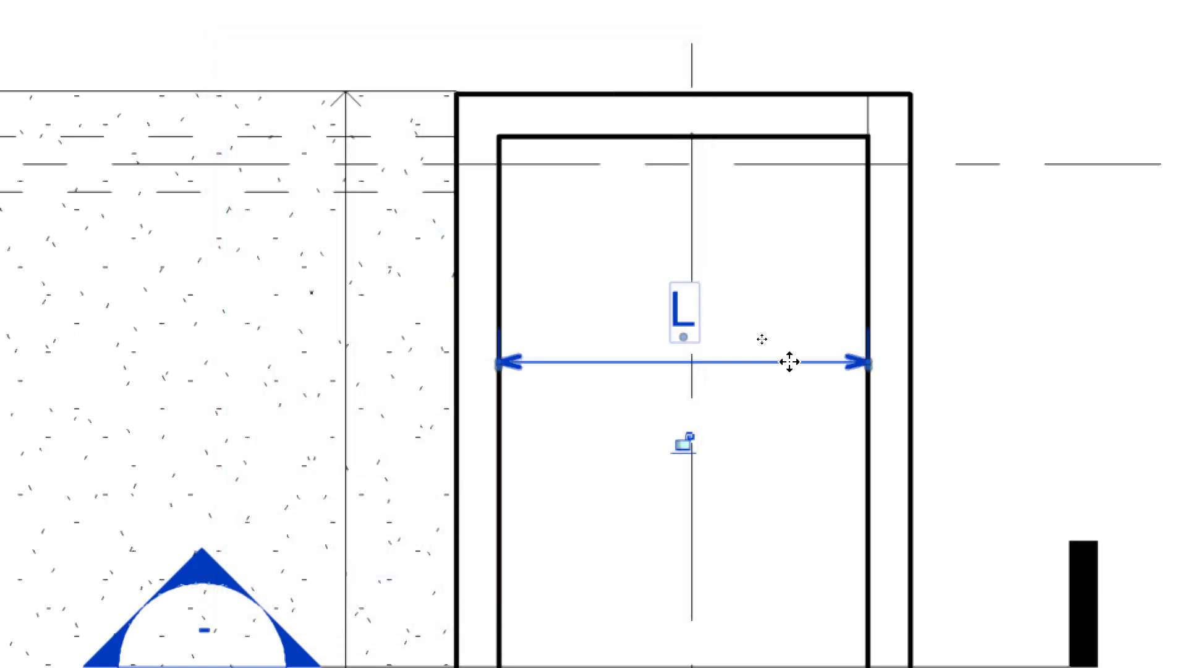
{"action": "double_click", "coordinate": [673, 310]}
{"action": "left_click", "coordinate": [291, 205]}
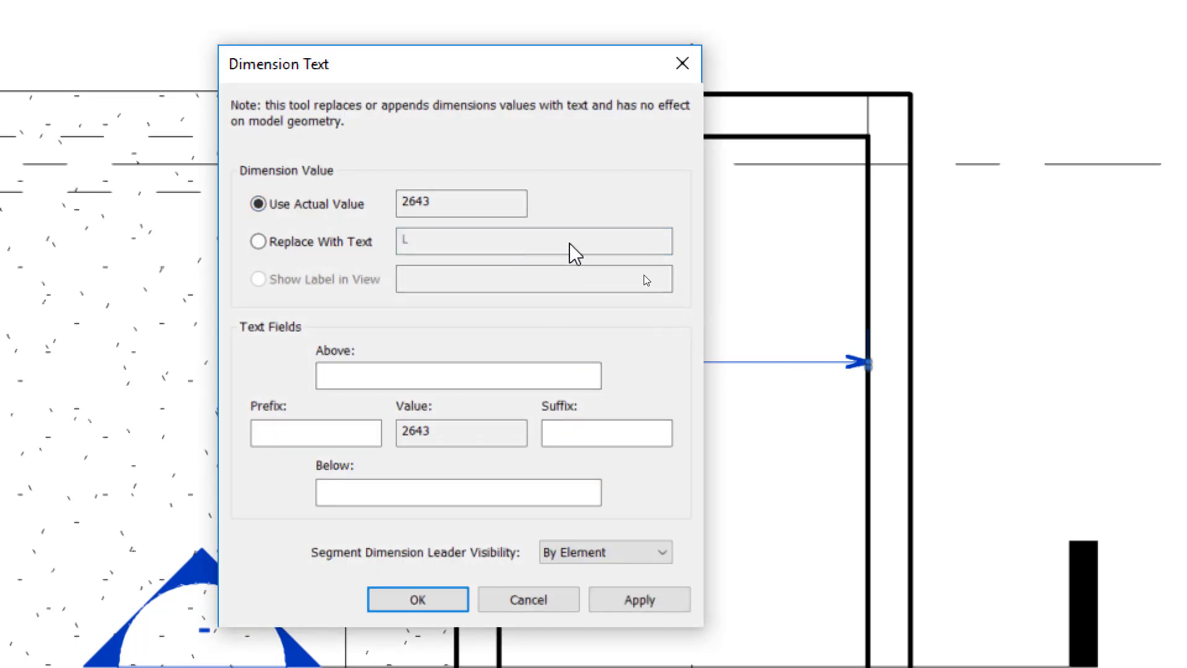
Keep the actual value and add Above A, Prefix P, Below B and Suffix S to the 2643 dimension
{"action": "left_click", "coordinate": [301, 240]}
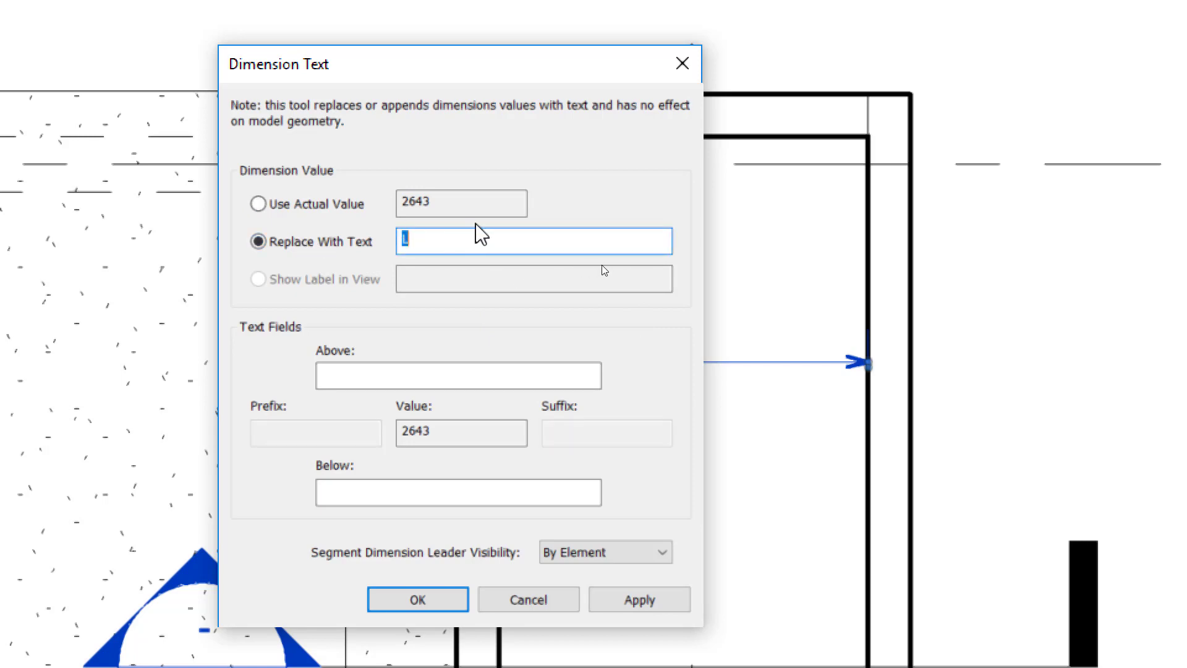
{"action": "left_click", "coordinate": [479, 373]}
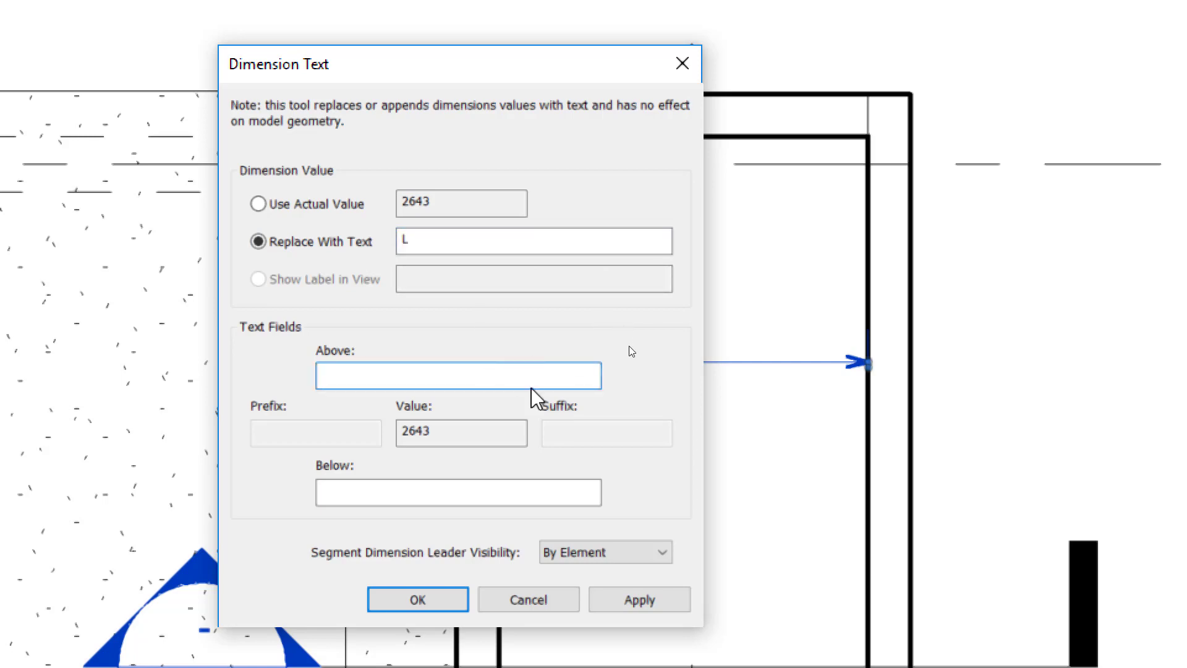
{"action": "left_click", "coordinate": [305, 201]}
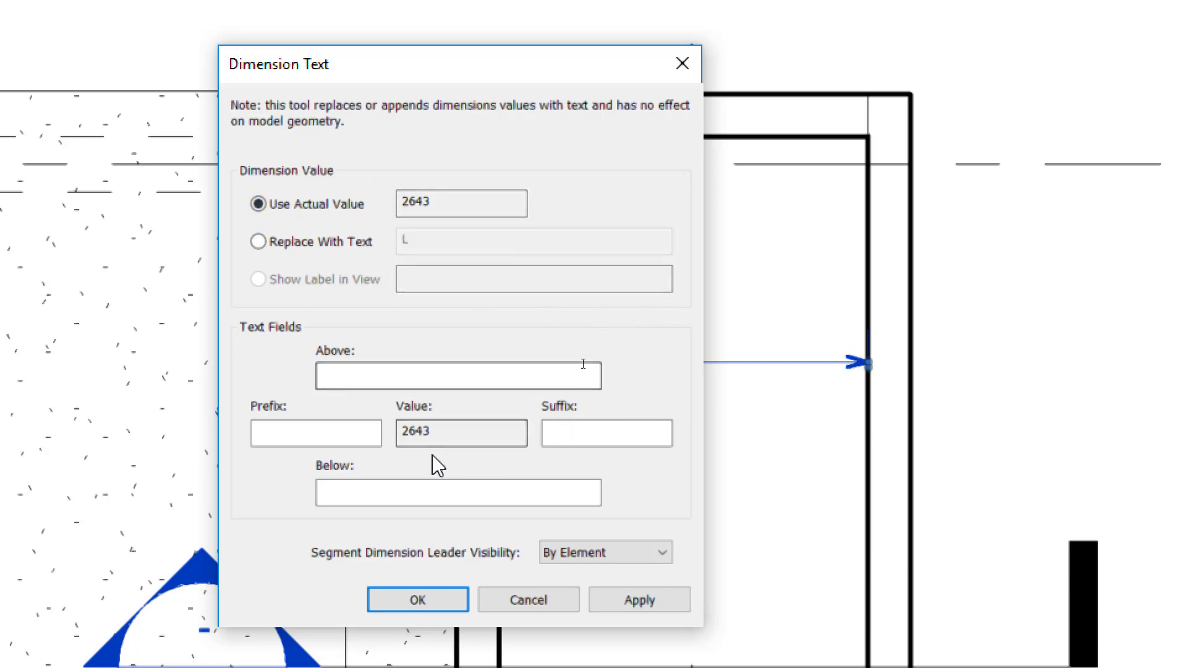
{"action": "left_click", "coordinate": [442, 373]}
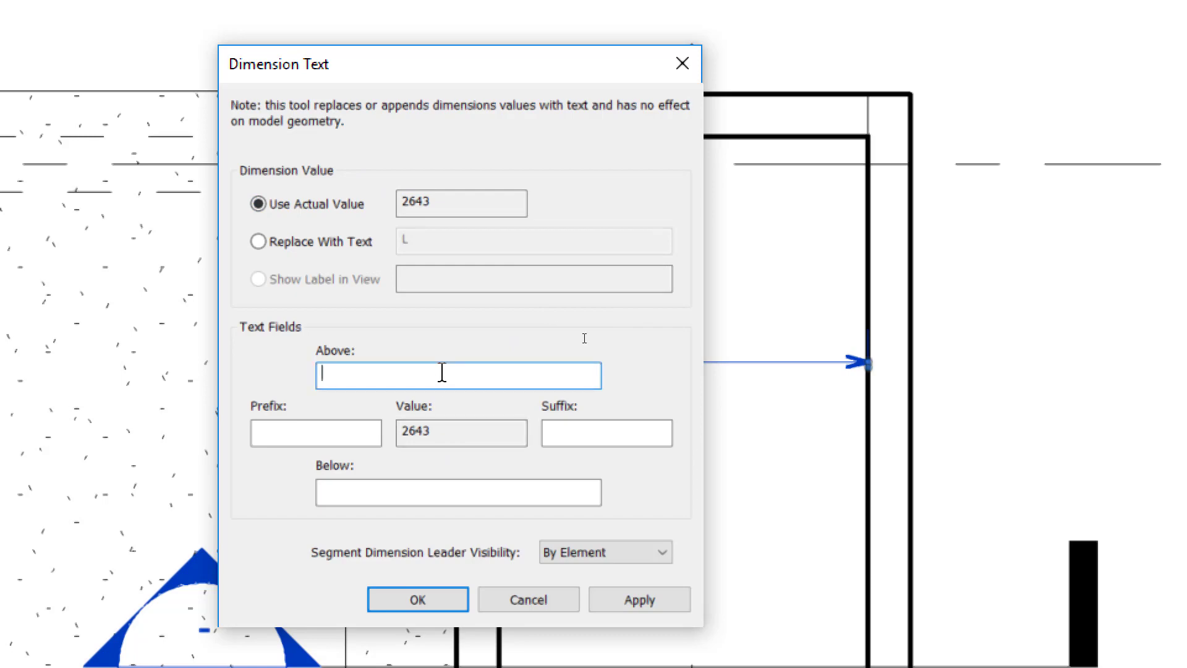
{"action": "type", "text": "A"}
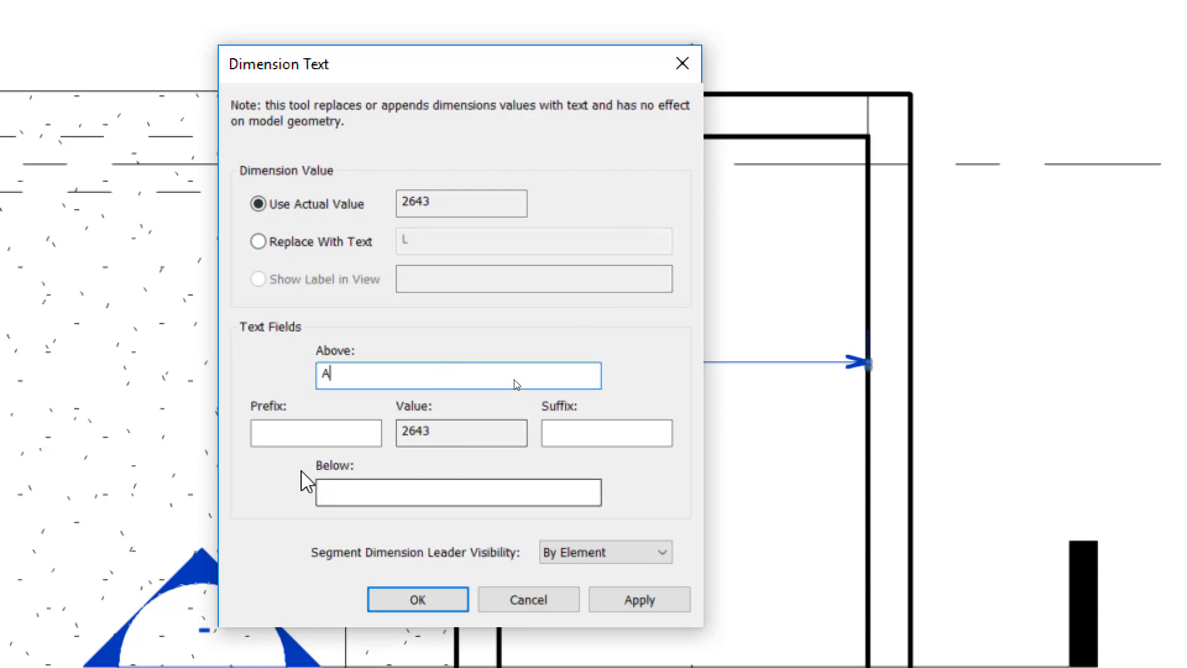
{"action": "left_click", "coordinate": [310, 435]}
{"action": "type", "text": "P"}
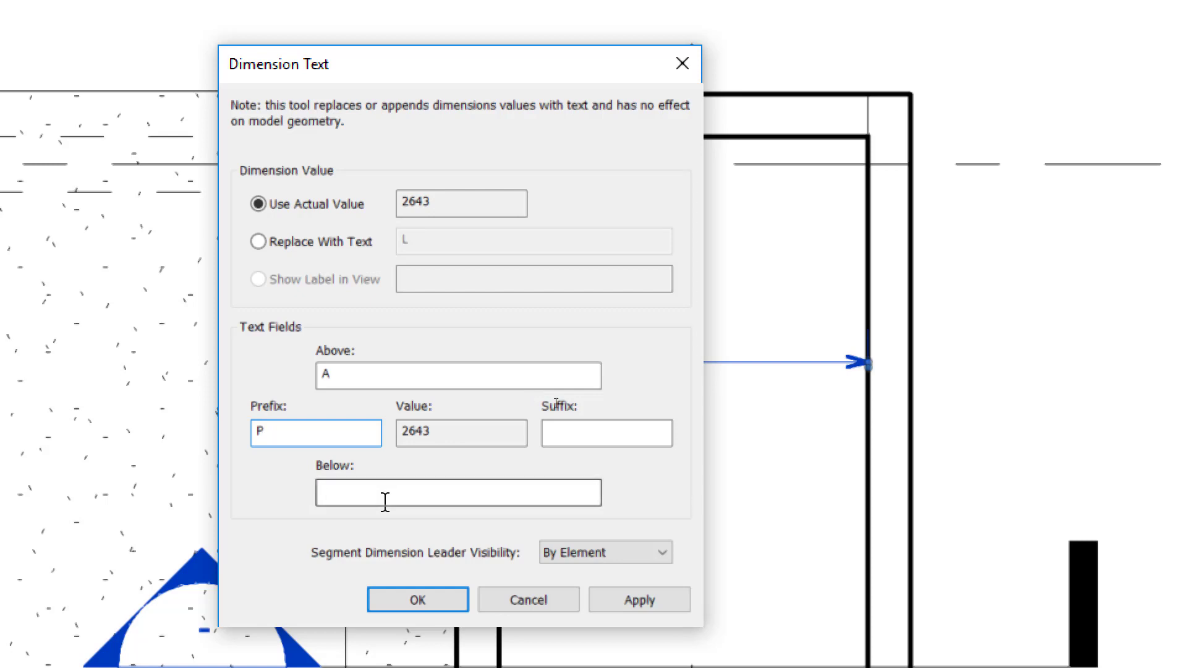
{"action": "left_click", "coordinate": [384, 494]}
{"action": "type", "text": "B"}
{"action": "left_click", "coordinate": [651, 433]}
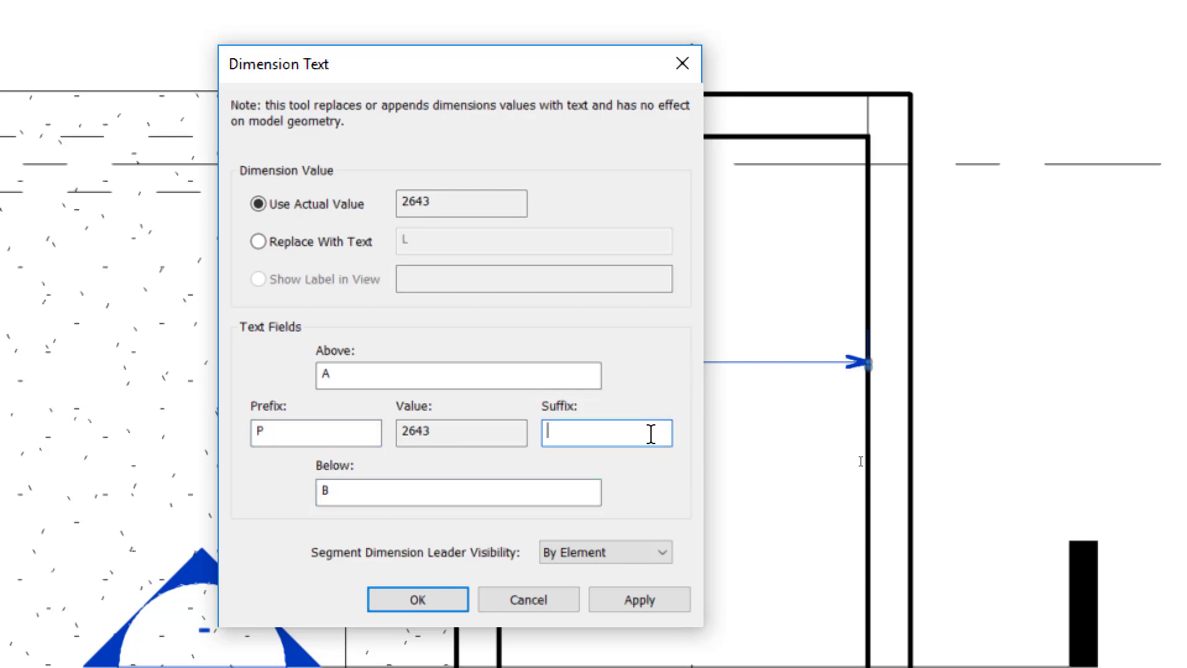
{"action": "type", "text": "S"}
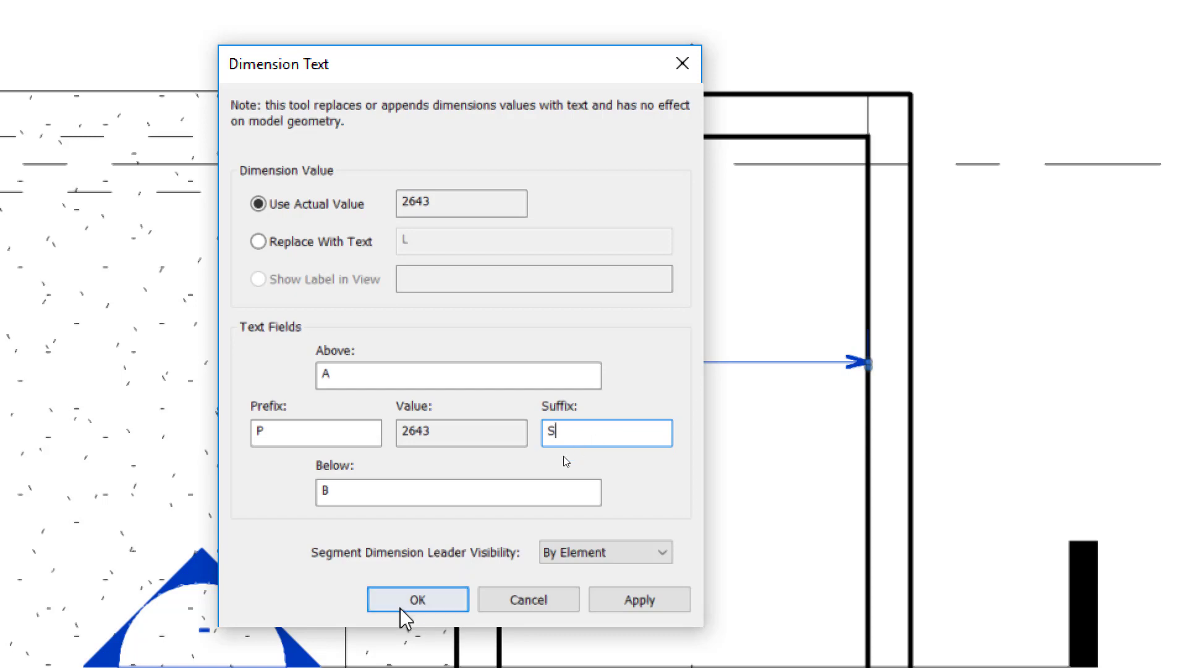
{"action": "left_click", "coordinate": [441, 603]}
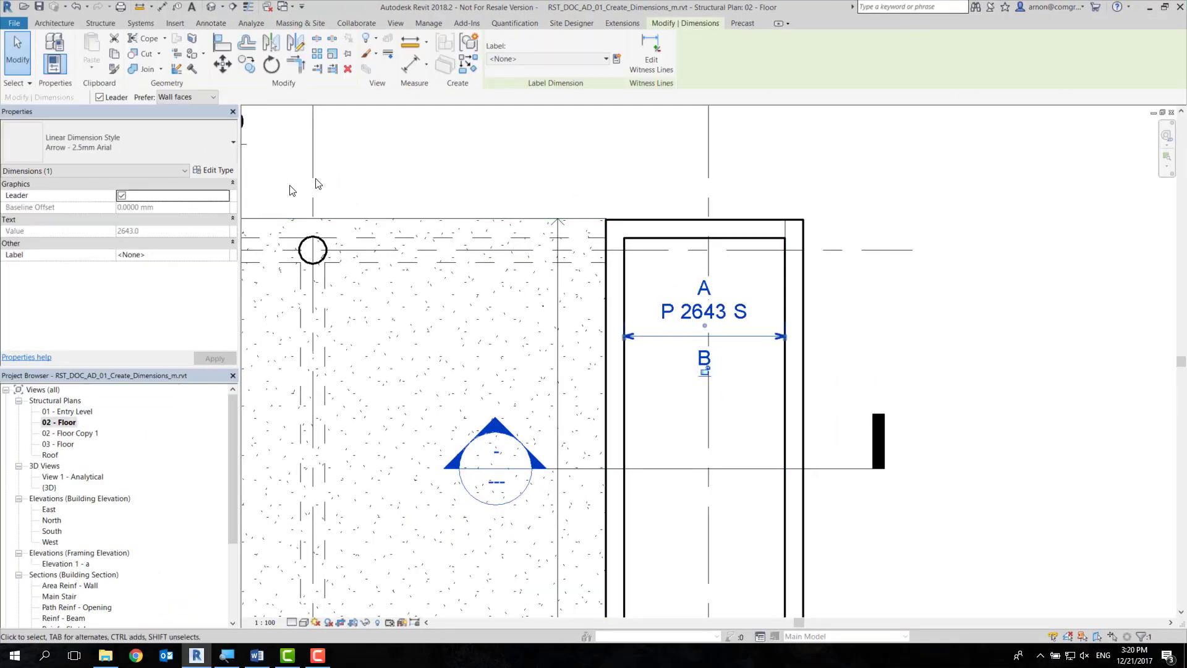
{"action": "left_click", "coordinate": [216, 171]}
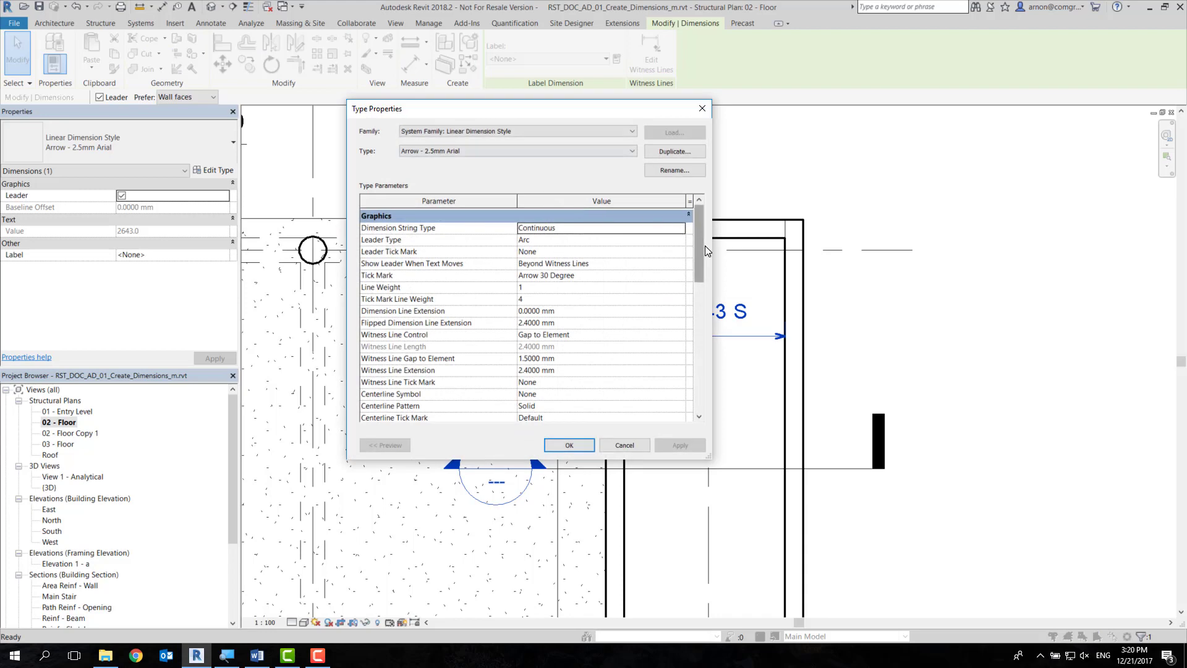
{"action": "left_click_drag", "start_coordinate": [696, 264], "coordinate": [697, 396]}
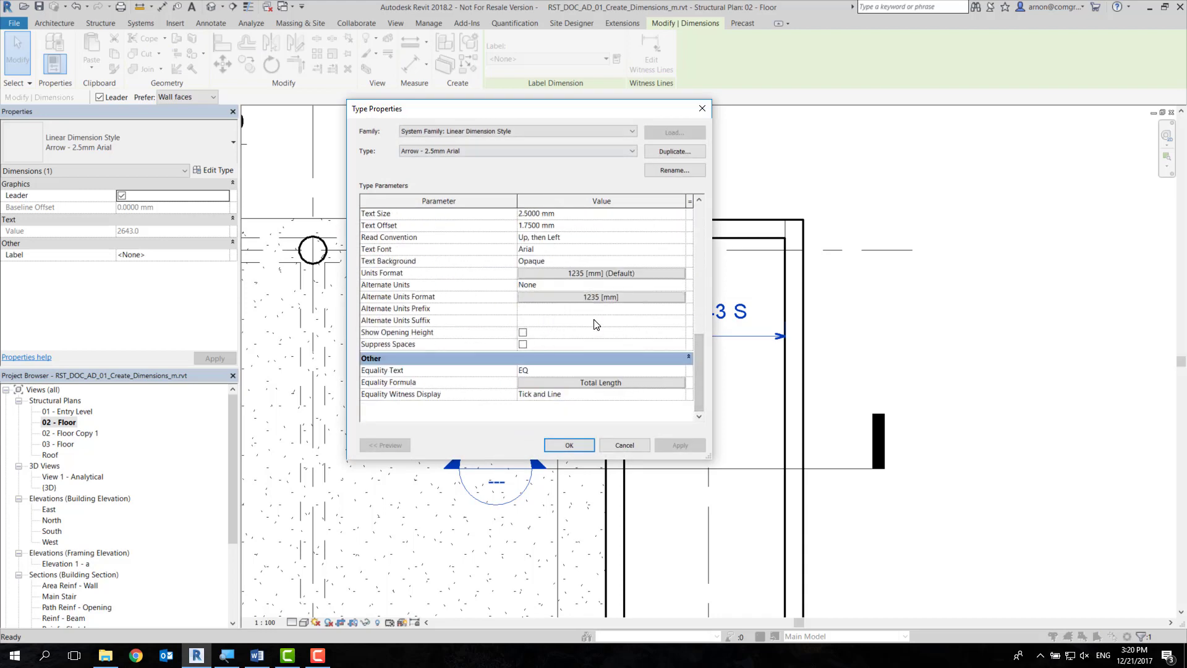
{"action": "scroll", "coordinate": [591, 318], "scroll_direction": "up", "scroll_amount": 1}
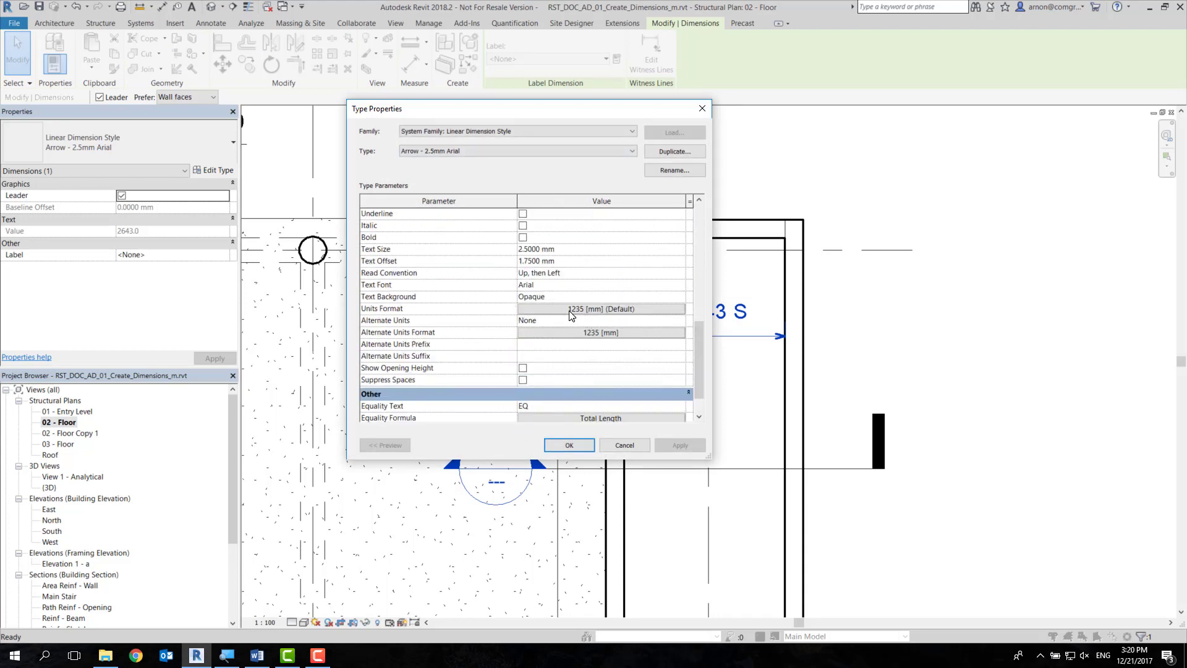
{"action": "left_click", "coordinate": [572, 312]}
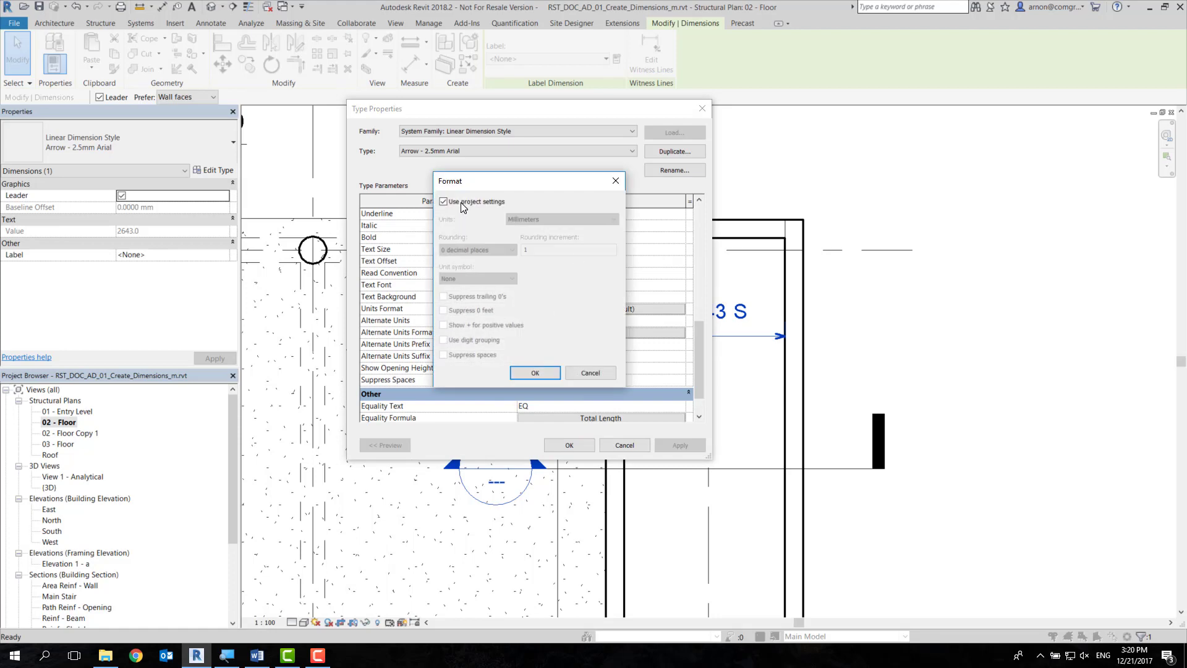
{"action": "left_click", "coordinate": [462, 202]}
{"action": "left_click", "coordinate": [469, 279]}
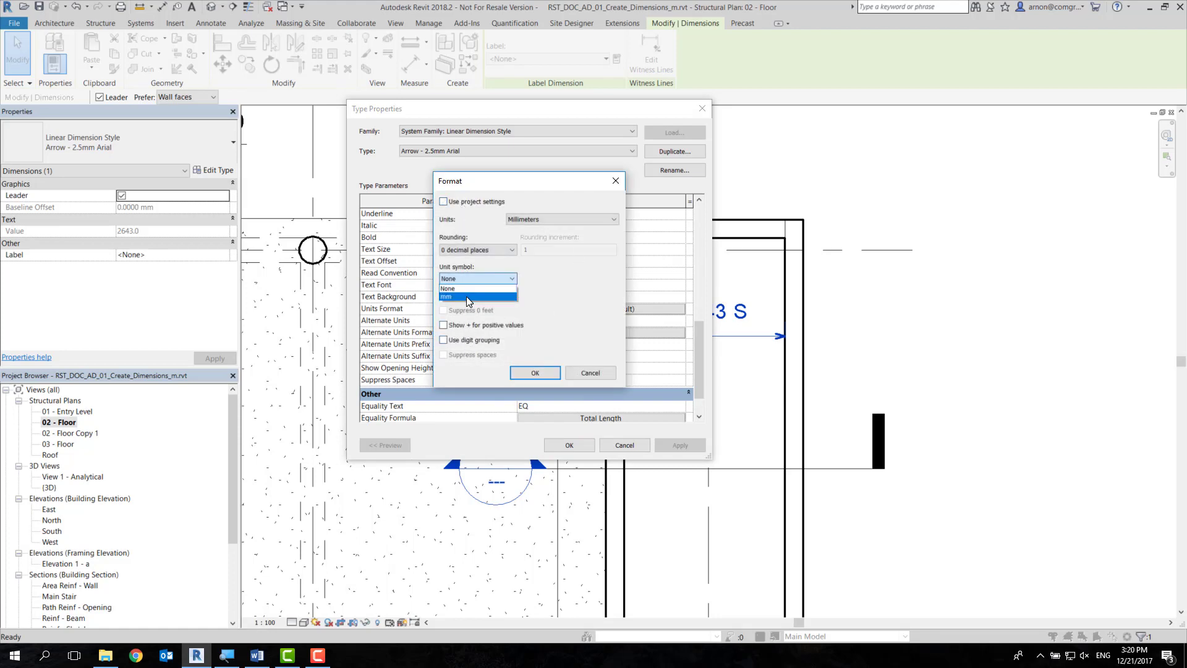
{"action": "left_click", "coordinate": [535, 372]}
{"action": "left_click", "coordinate": [568, 447]}
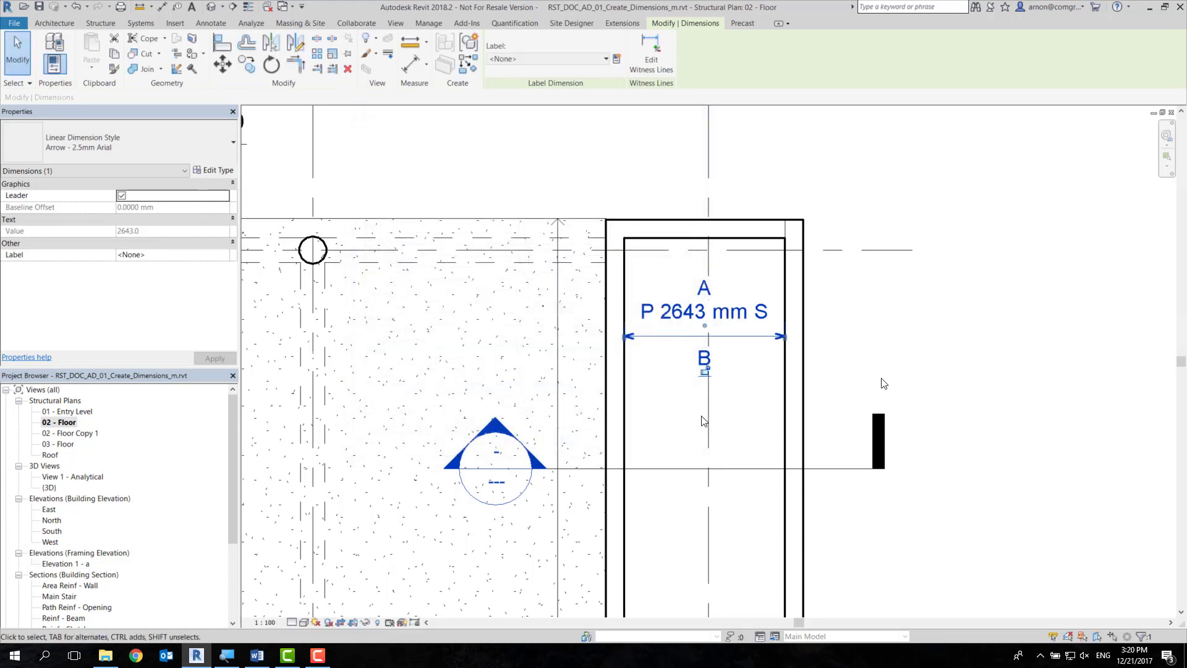
{"action": "scroll", "coordinate": [838, 355], "scroll_direction": "down", "scroll_amount": 3}
{"action": "middle_click_drag", "start_coordinate": [615, 249], "coordinate": [858, 362]}
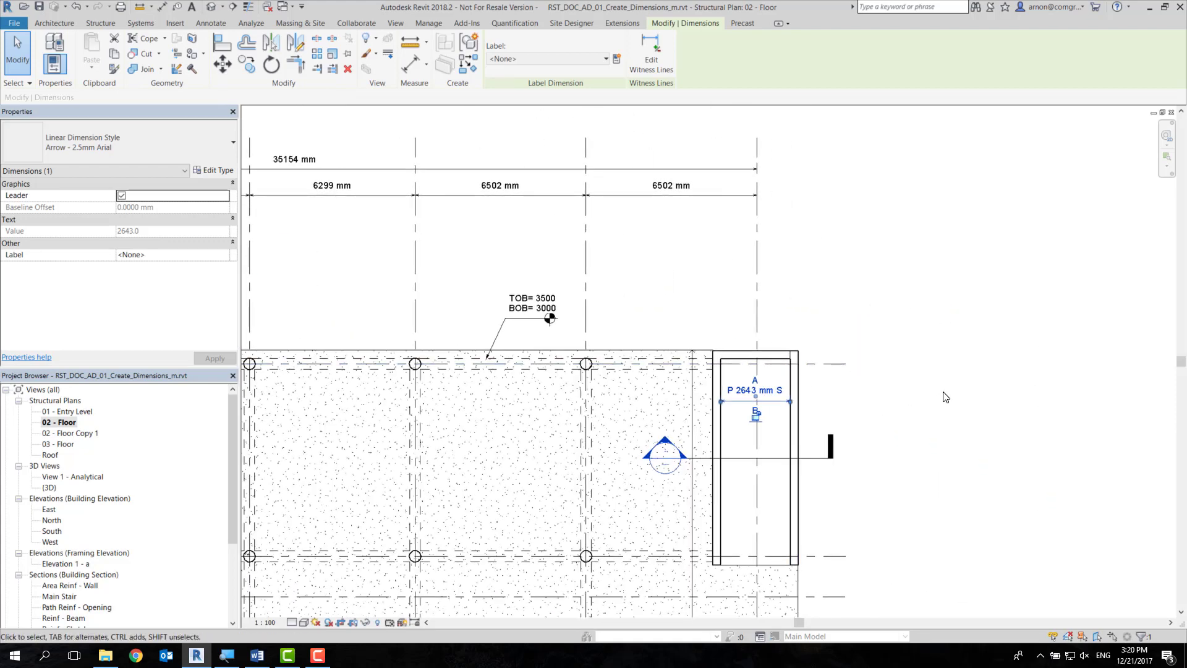
{"action": "scroll", "coordinate": [904, 384], "scroll_direction": "up", "scroll_amount": 3}
{"action": "left_click", "coordinate": [905, 384]}
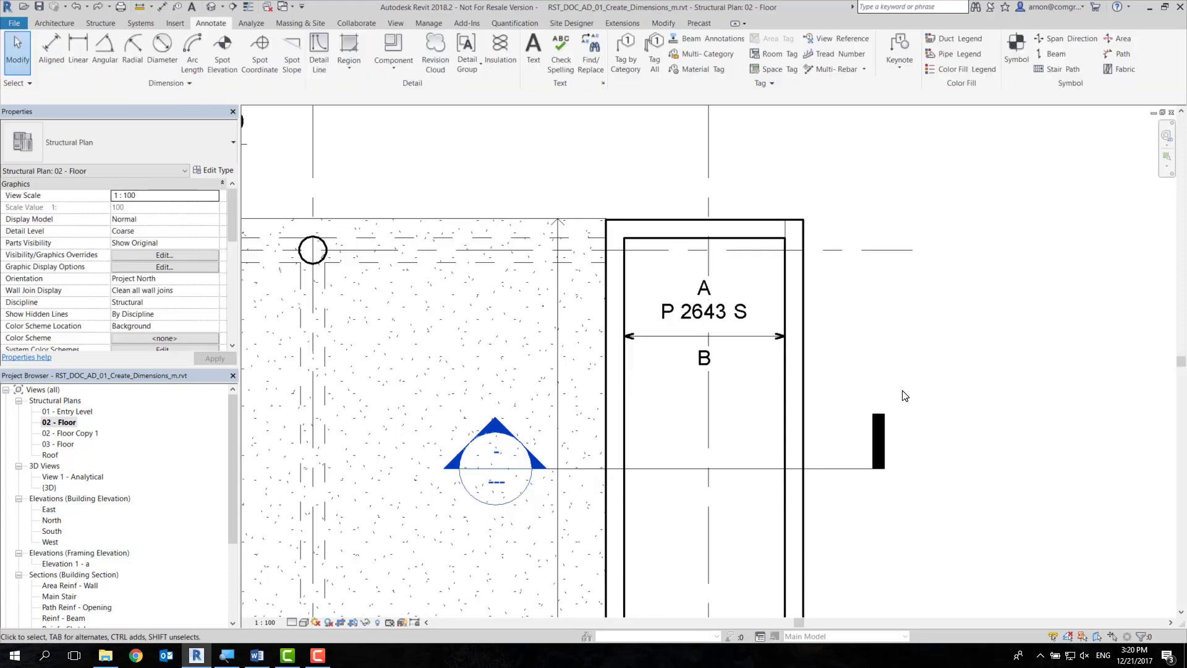
{"action": "scroll", "coordinate": [904, 396], "scroll_direction": "down", "scroll_amount": 2}
{"action": "scroll", "coordinate": [904, 396], "scroll_direction": "down", "scroll_amount": 2}
{"action": "scroll", "coordinate": [906, 371], "scroll_direction": "down", "scroll_amount": 2}
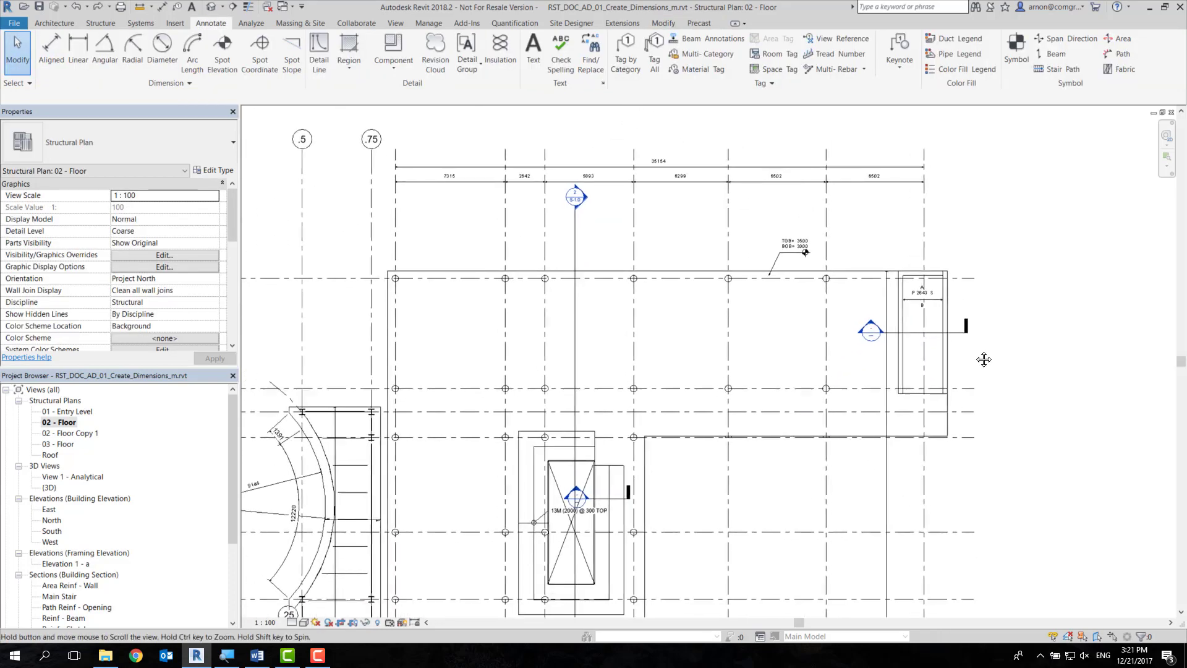
{"action": "scroll", "coordinate": [990, 421], "scroll_direction": "down", "scroll_amount": 1}
{"action": "scroll", "coordinate": [1008, 439], "scroll_direction": "down", "scroll_amount": 1}
{"action": "scroll", "coordinate": [1002, 441], "scroll_direction": "down", "scroll_amount": 1}
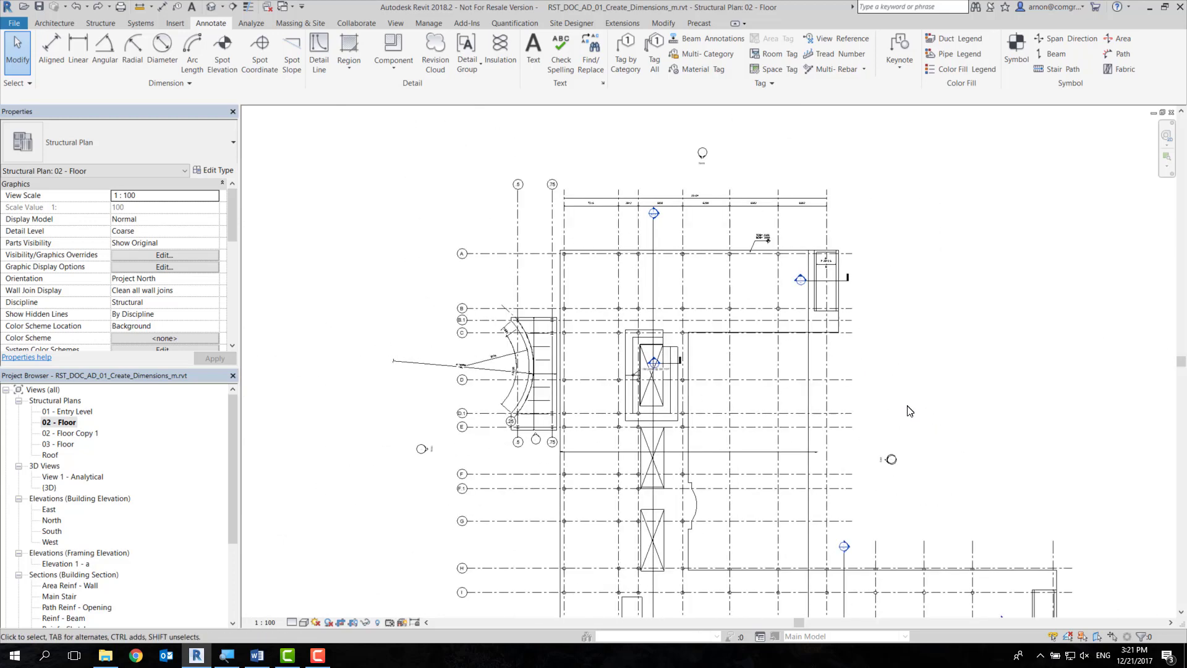
{"action": "scroll", "coordinate": [993, 442], "scroll_direction": "down", "scroll_amount": 1}
{"action": "middle_click_drag", "start_coordinate": [1015, 467], "coordinate": [876, 401]}
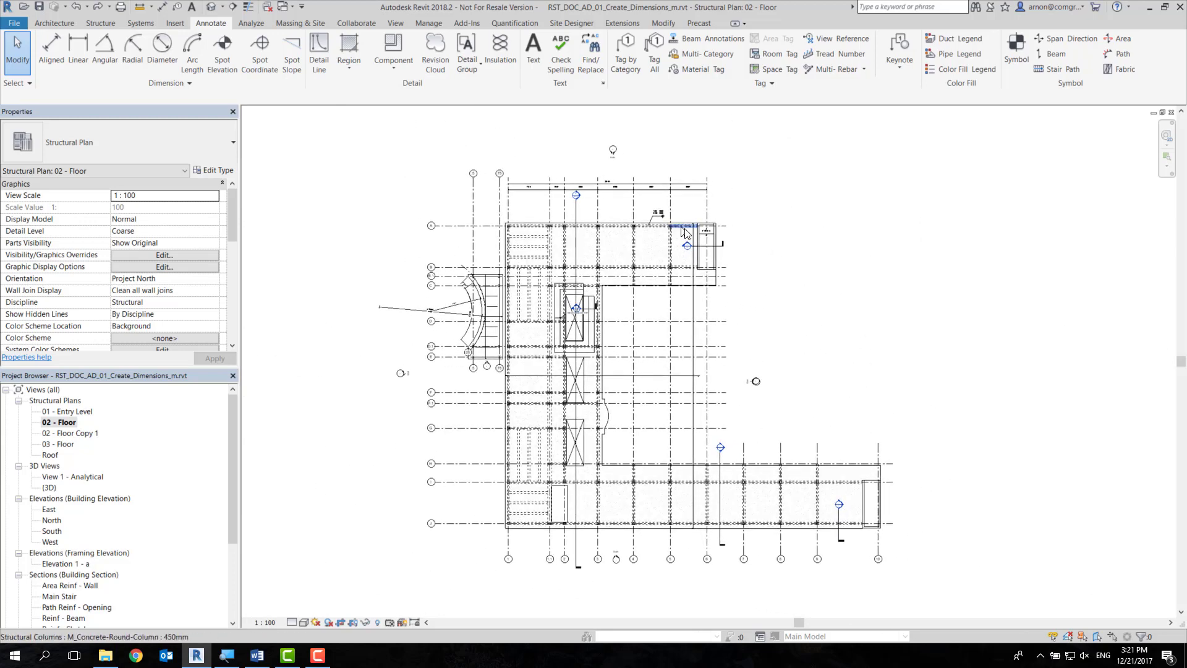
{"action": "scroll", "coordinate": [712, 245], "scroll_direction": "up", "scroll_amount": 4}
{"action": "scroll", "coordinate": [713, 245], "scroll_direction": "up", "scroll_amount": 3}
{"action": "mouse_move", "coordinate": [712, 246]}
{"action": "middle_mouse_down"}
{"action": "mouse_move", "coordinate": [833, 363]}
{"action": "mouse_move", "coordinate": [864, 280]}
{"action": "middle_mouse_up"}
Start a detail line with the <Centerline> line style, framing the space beside the column
{"action": "scroll", "coordinate": [834, 363], "scroll_direction": "down", "scroll_amount": 2}
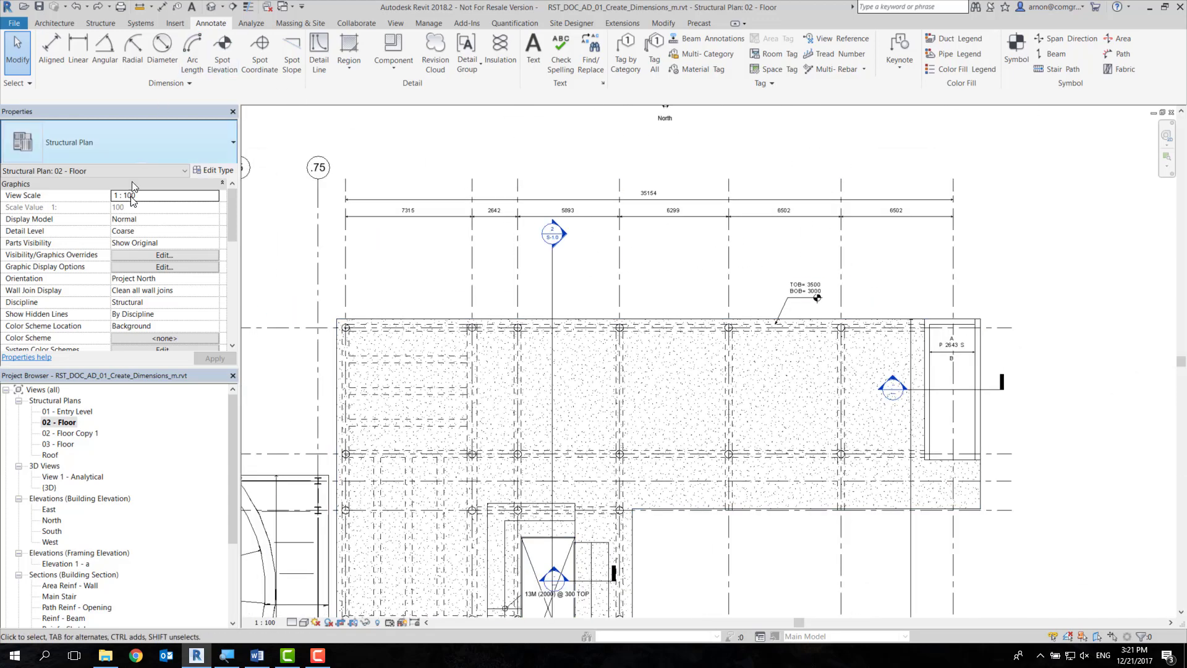
{"action": "mouse_move", "coordinate": [977, 286]}
{"action": "middle_mouse_down"}
{"action": "mouse_move", "coordinate": [711, 295]}
{"action": "mouse_move", "coordinate": [647, 217]}
{"action": "middle_mouse_up"}
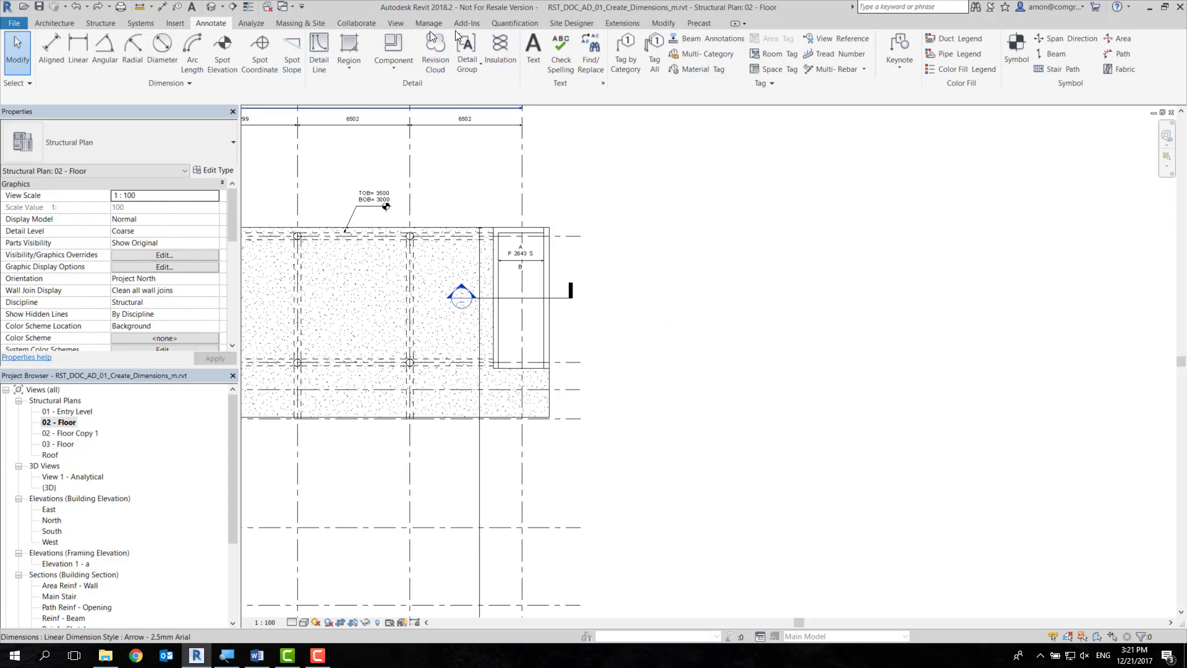
{"action": "middle_click_drag", "start_coordinate": [568, 211], "coordinate": [493, 213]}
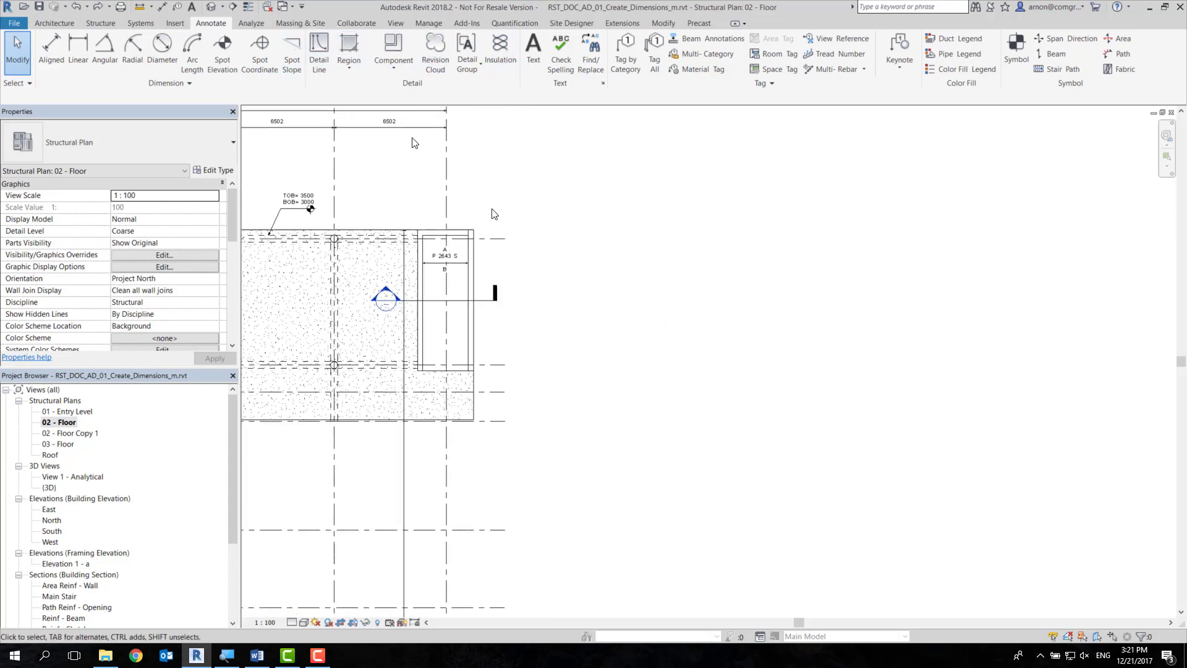
{"action": "left_click", "coordinate": [320, 46]}
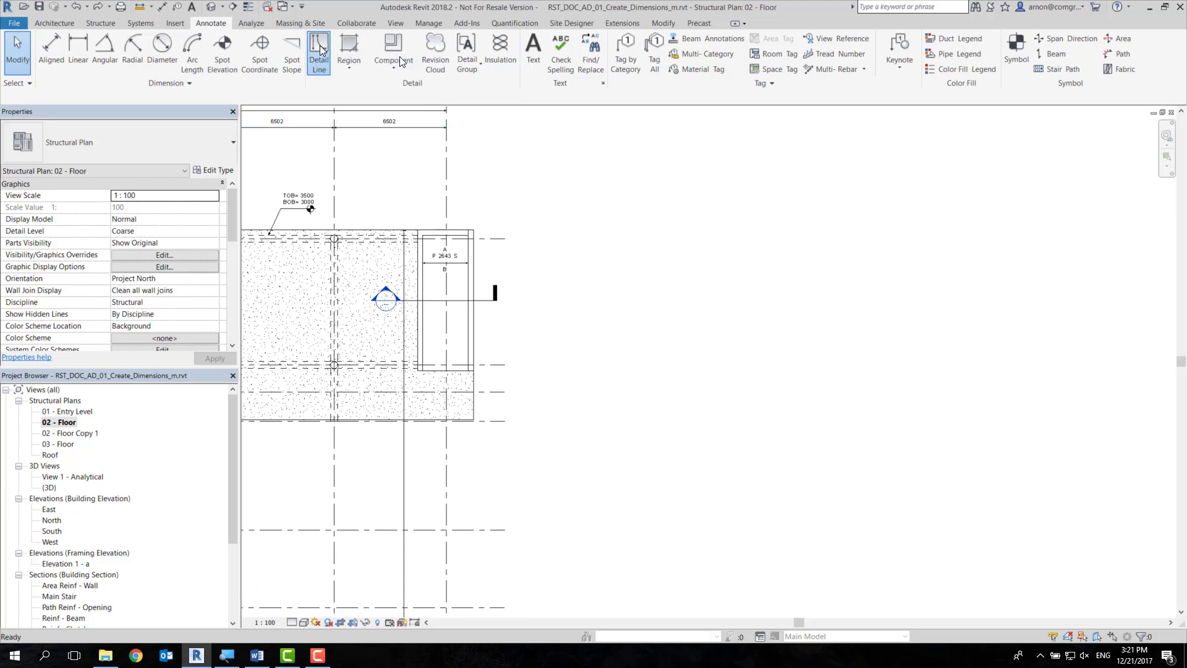
{"action": "scroll", "coordinate": [530, 260], "scroll_direction": "up", "scroll_amount": 3}
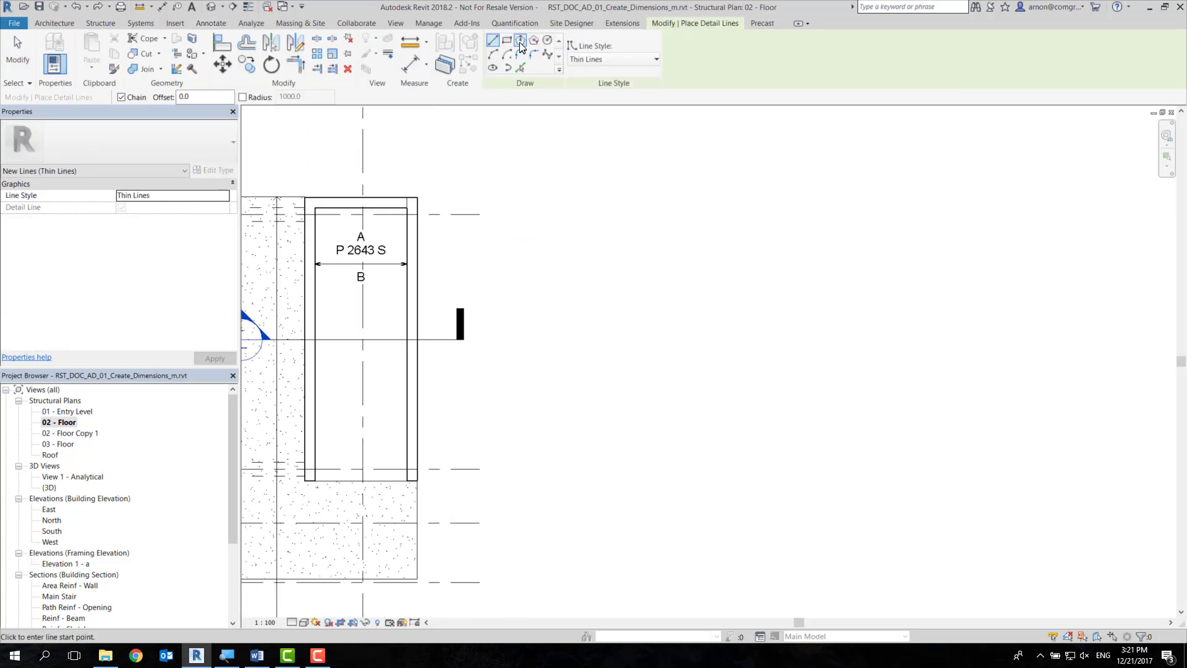
{"action": "left_click", "coordinate": [619, 60]}
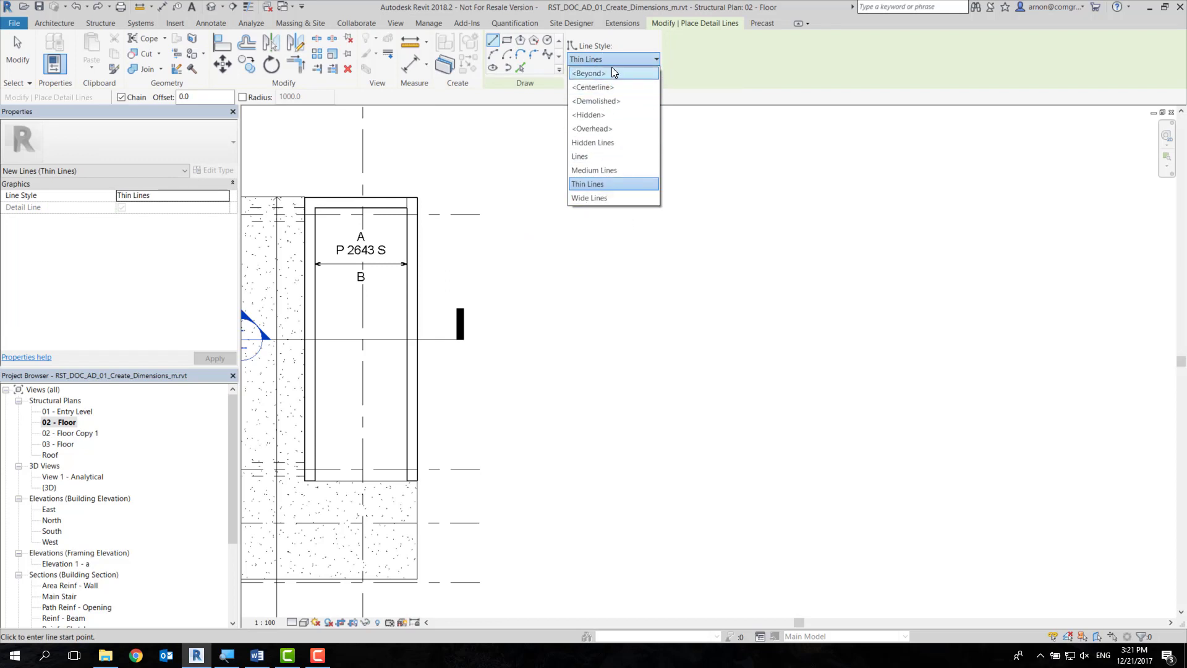
{"action": "left_click", "coordinate": [609, 88]}
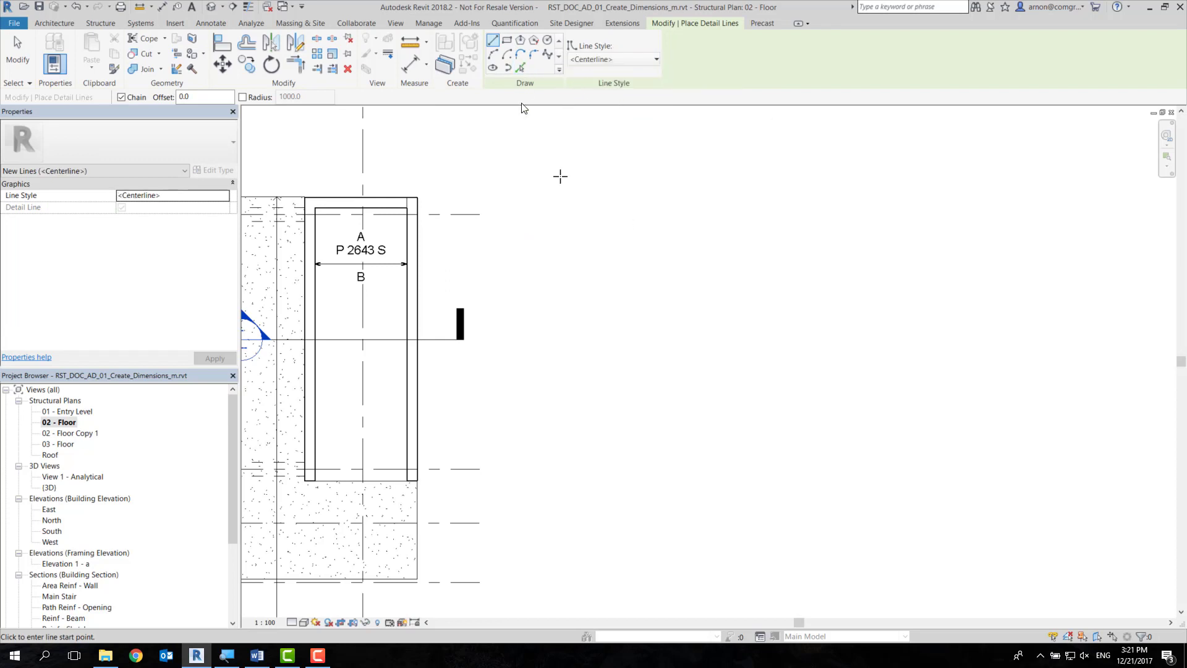
Draw a closed 5600-wide rectangle of detail lines to the right of the column
{"action": "left_click", "coordinate": [570, 207]}
{"action": "left_click", "coordinate": [570, 360]}
{"action": "left_click", "coordinate": [775, 360]}
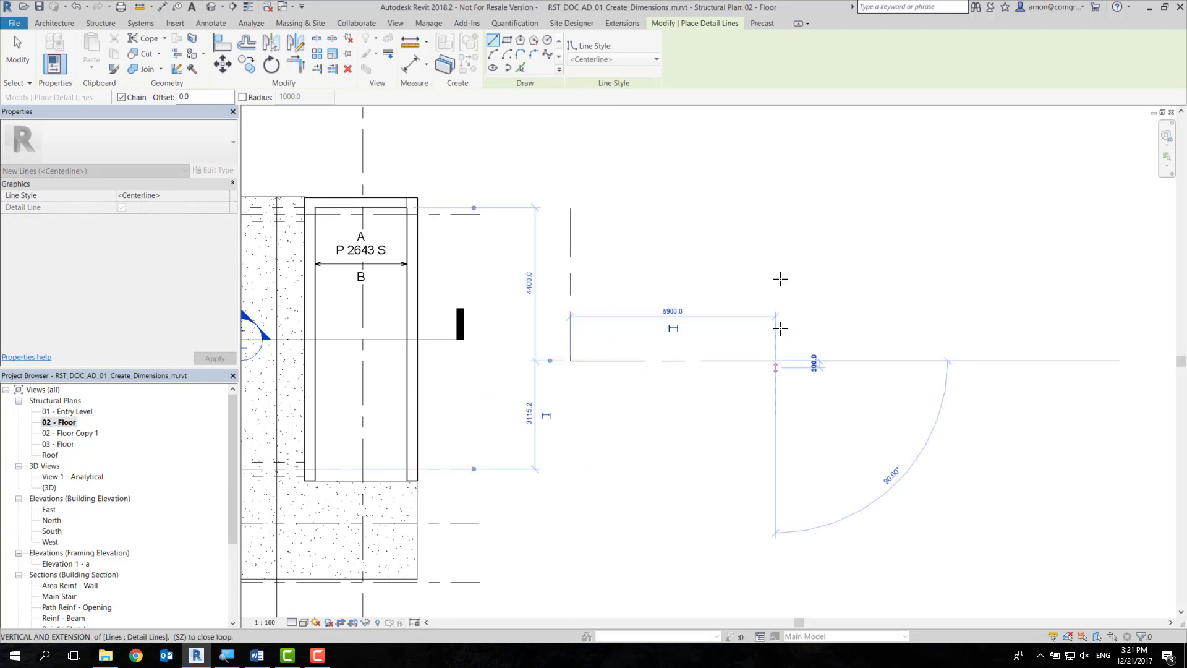
{"action": "left_click", "coordinate": [775, 208]}
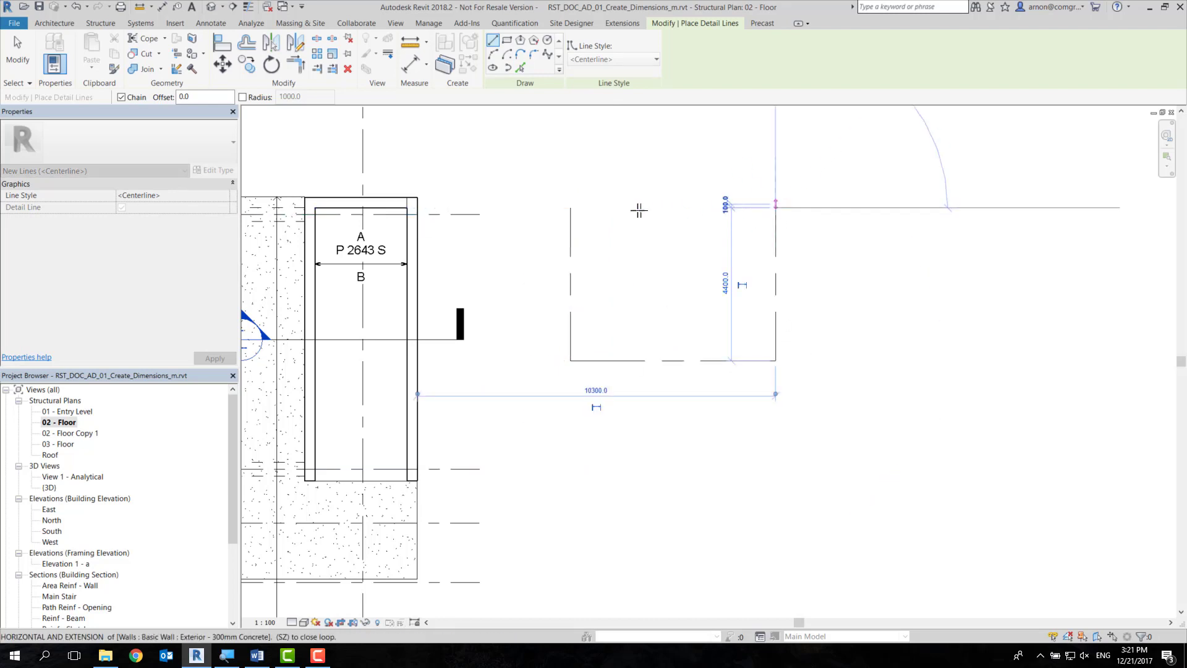
{"action": "left_click", "coordinate": [571, 208]}
{"action": "key", "text": "Escape"}
{"action": "key", "text": "Escape"}
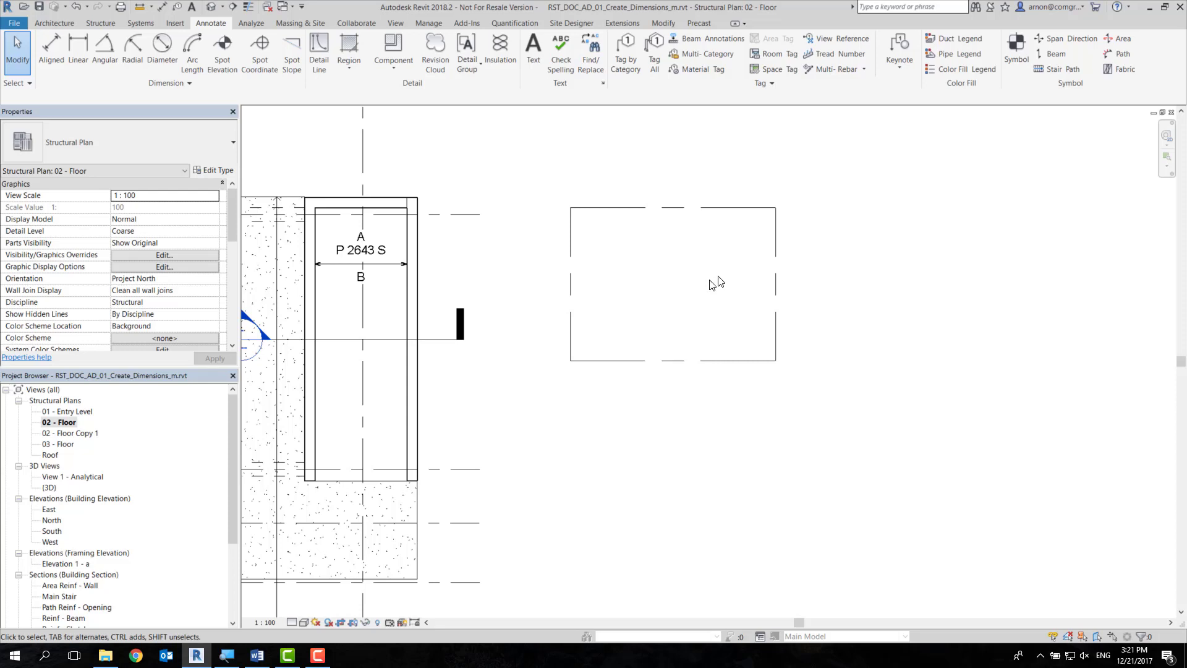
Draw a 10-sided inscribed polygon of Centerline detail lines centred within the rectangle
{"action": "left_click", "coordinate": [314, 55]}
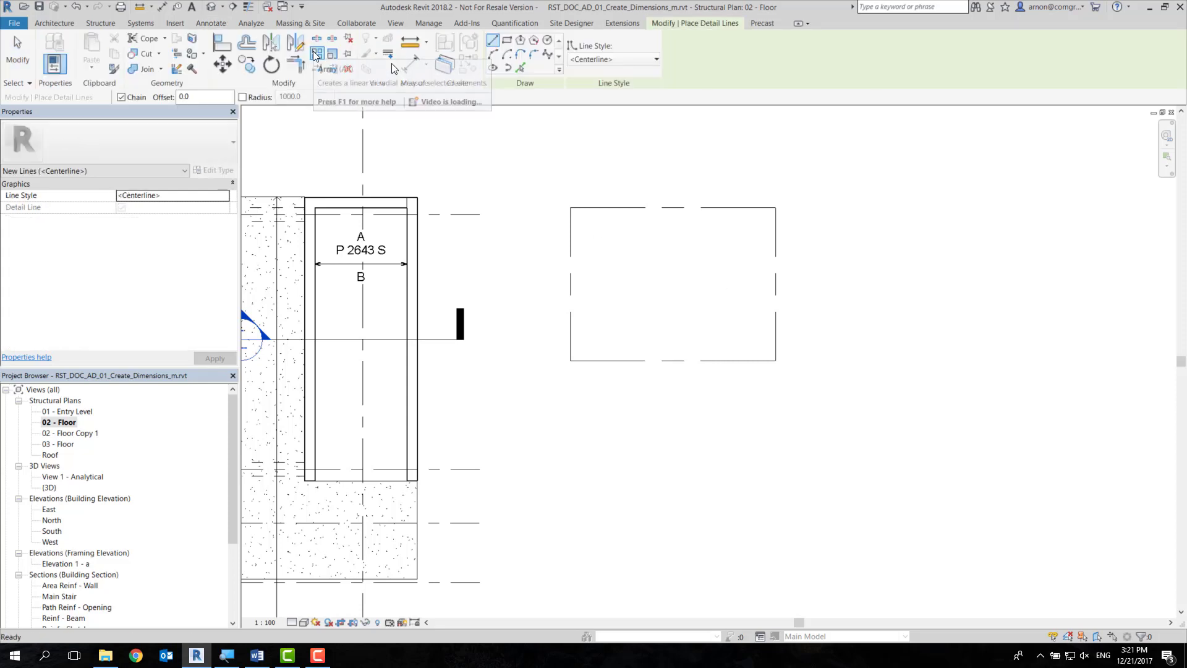
{"action": "left_click", "coordinate": [612, 59]}
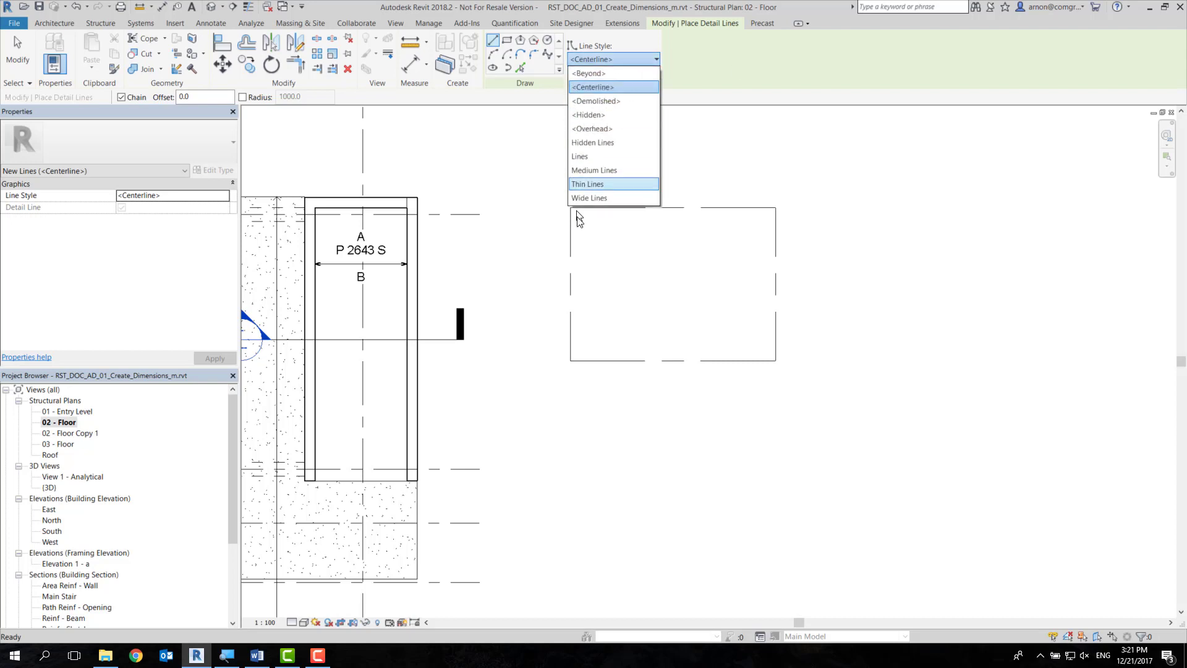
{"action": "left_click", "coordinate": [594, 60]}
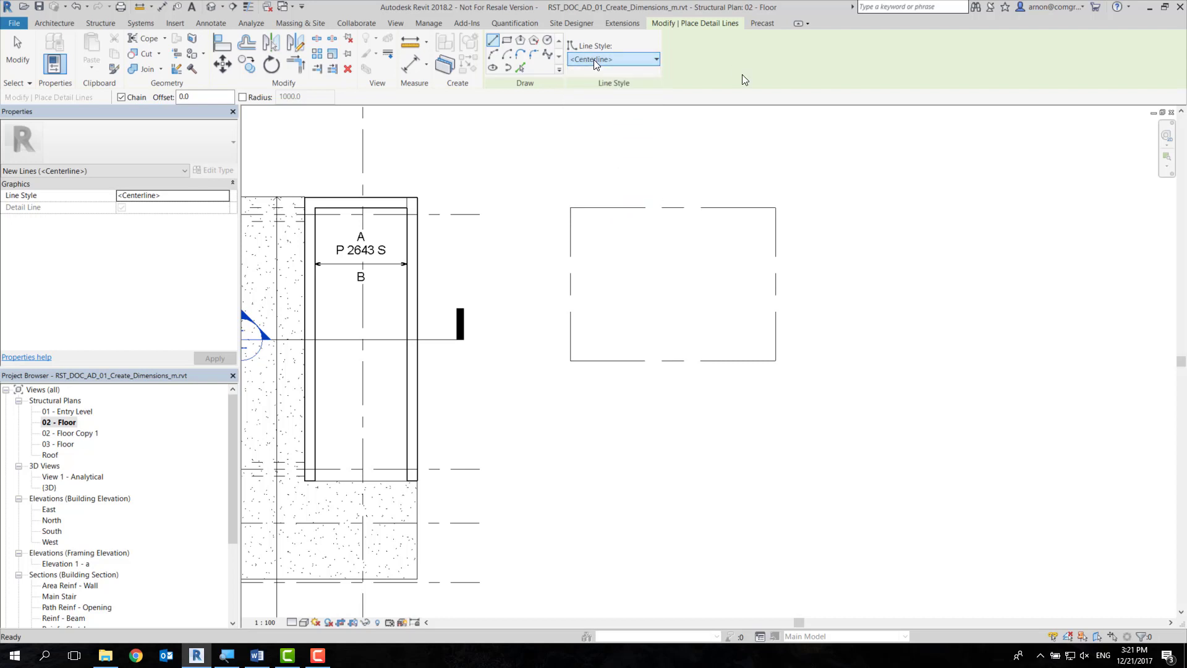
{"action": "left_click", "coordinate": [521, 40]}
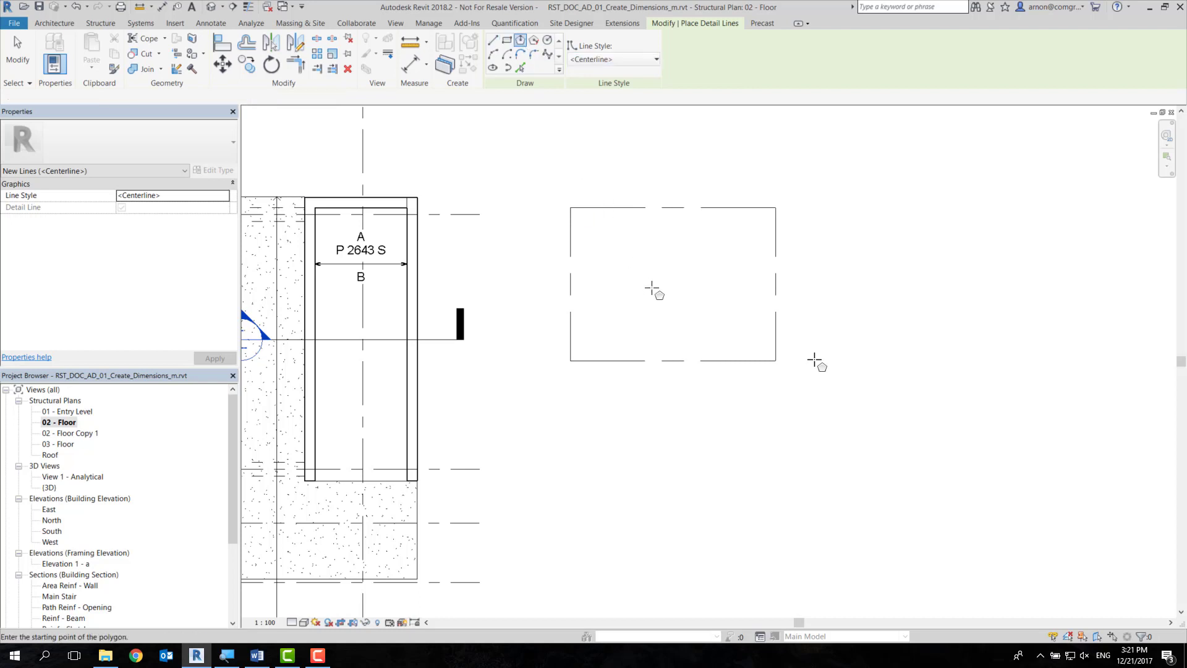
{"action": "left_click", "coordinate": [651, 286]}
{"action": "left_click", "coordinate": [693, 245]}
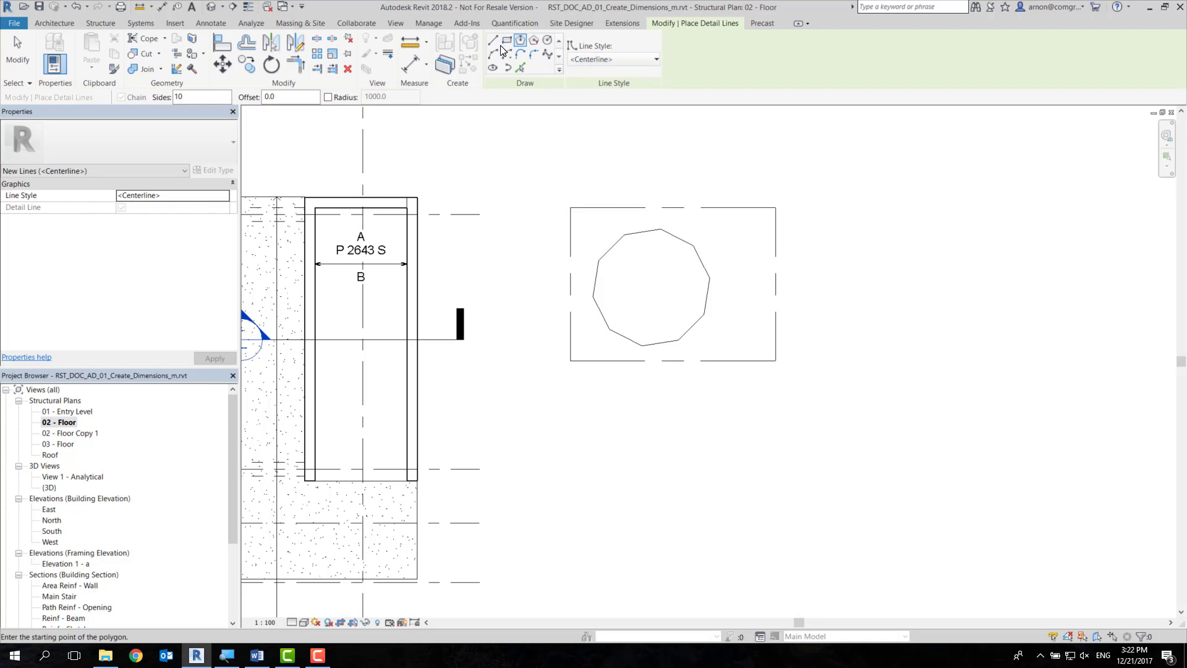
{"action": "key", "text": "Escape"}
{"action": "key", "text": "Escape"}
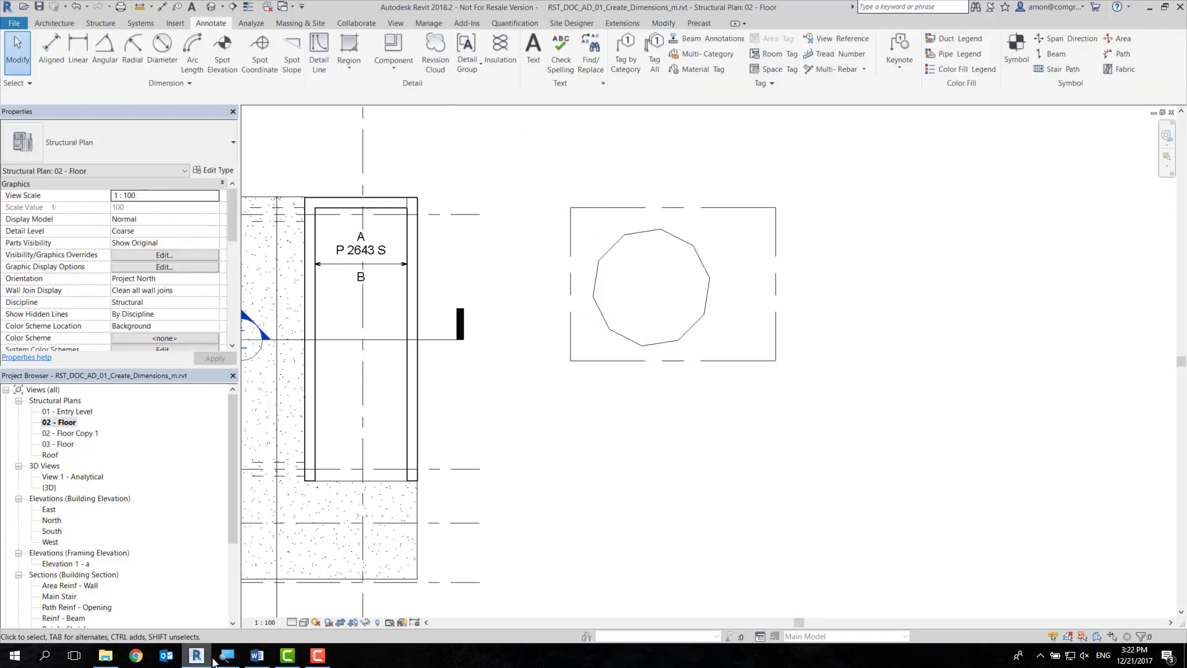
Select the grid dimension string and open its dimension style type properties
{"action": "left_click", "coordinate": [317, 656]}
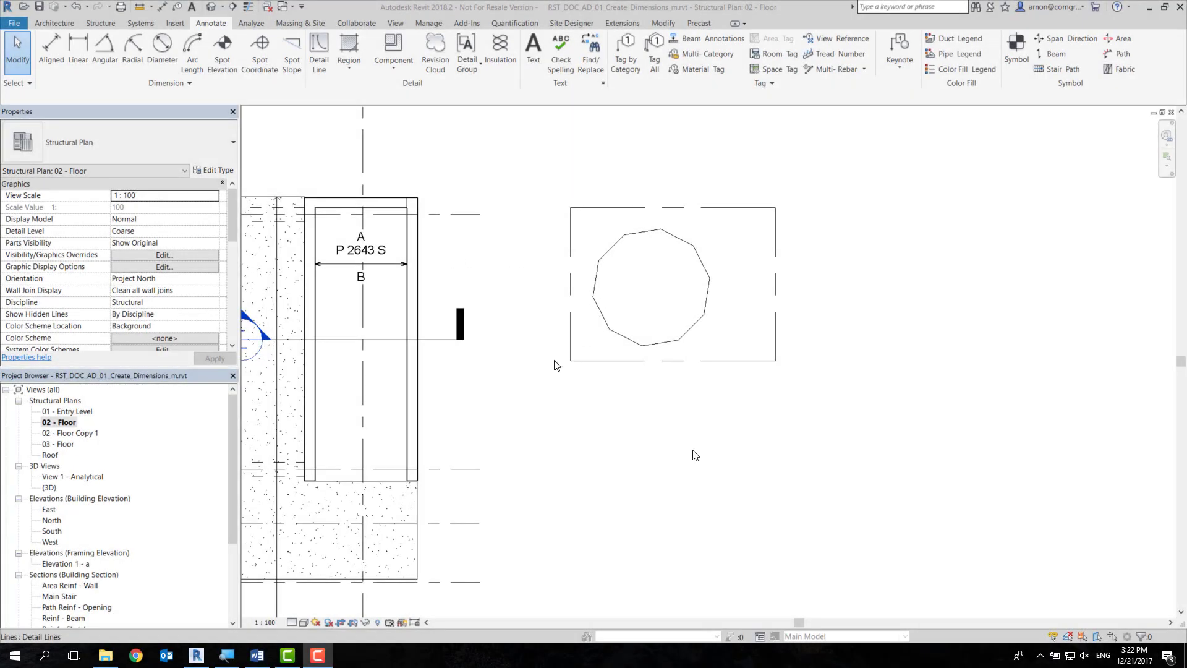
{"action": "scroll", "coordinate": [695, 451], "scroll_direction": "down", "scroll_amount": 2}
{"action": "mouse_move", "coordinate": [604, 381]}
{"action": "middle_mouse_down"}
{"action": "mouse_move", "coordinate": [566, 375]}
{"action": "mouse_move", "coordinate": [965, 556]}
{"action": "middle_mouse_up"}
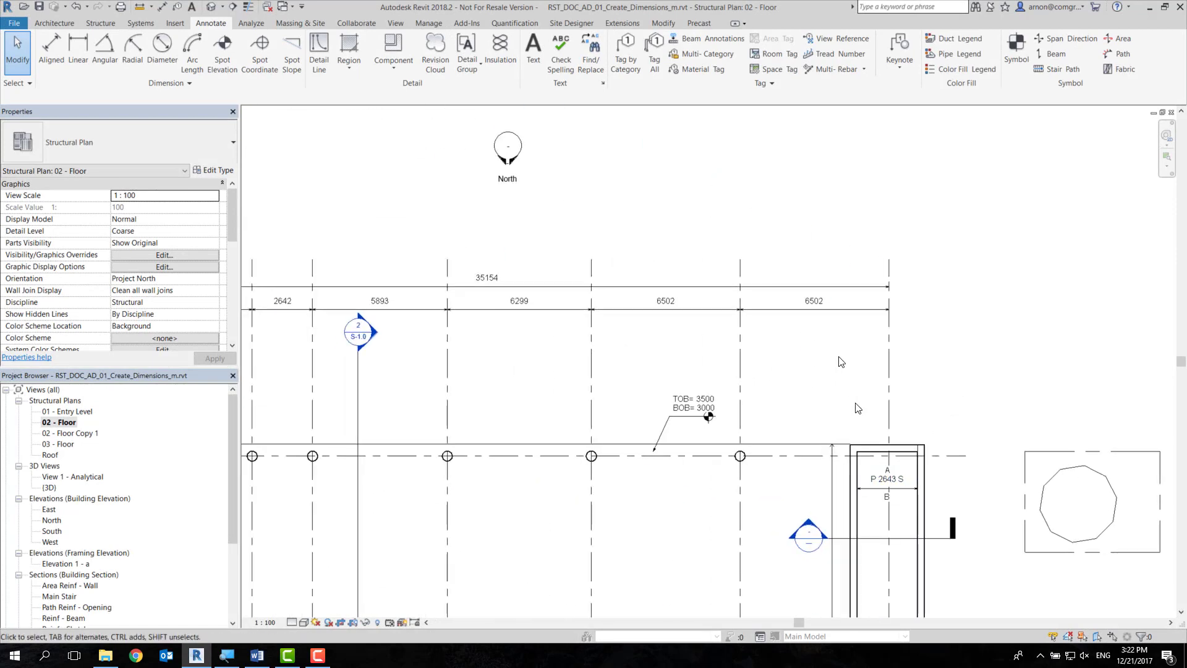
{"action": "scroll", "coordinate": [927, 414], "scroll_direction": "up", "scroll_amount": 3}
{"action": "middle_click_drag", "start_coordinate": [881, 339], "coordinate": [801, 258]}
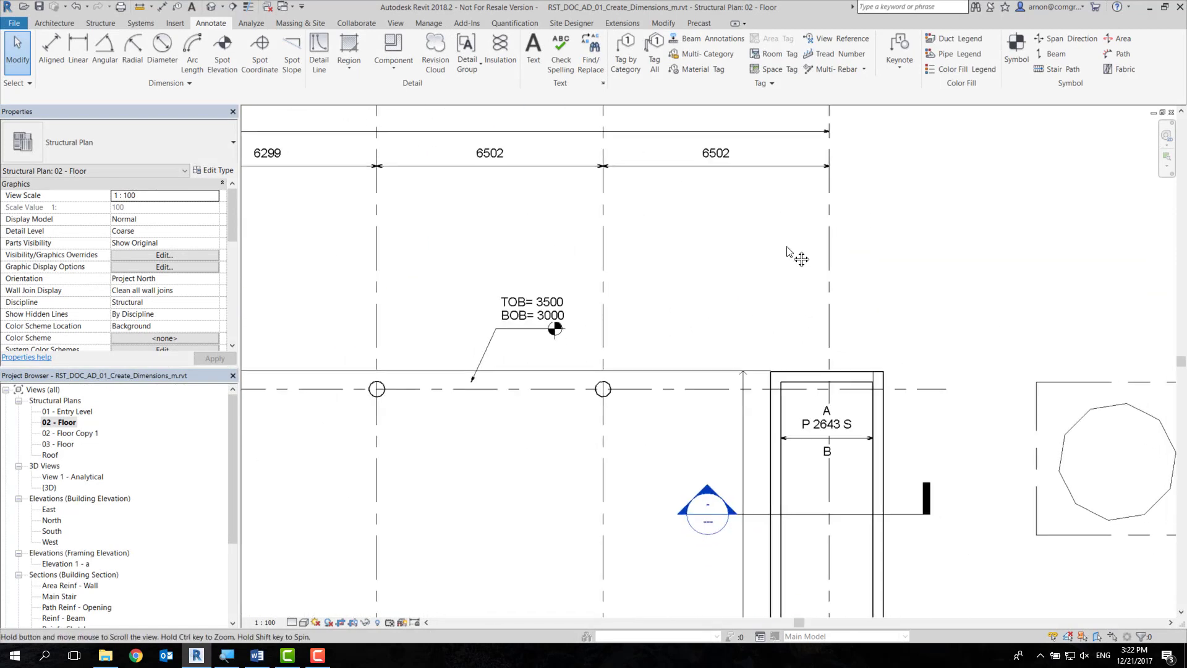
{"action": "left_click", "coordinate": [723, 156]}
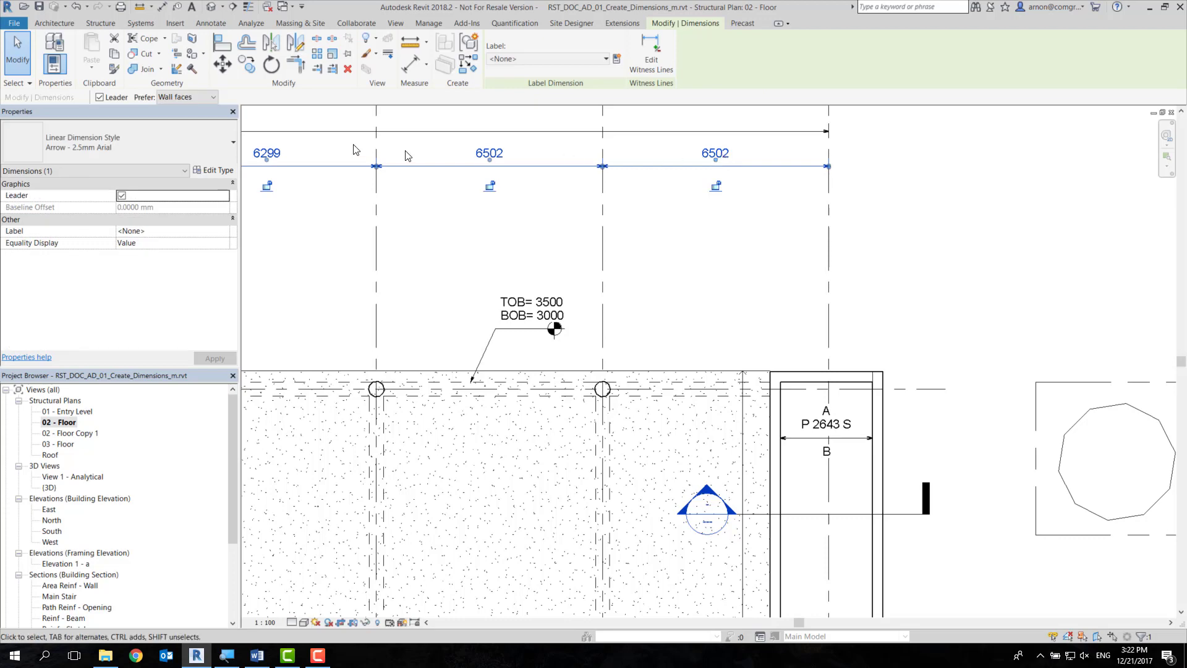
{"action": "left_click", "coordinate": [216, 171]}
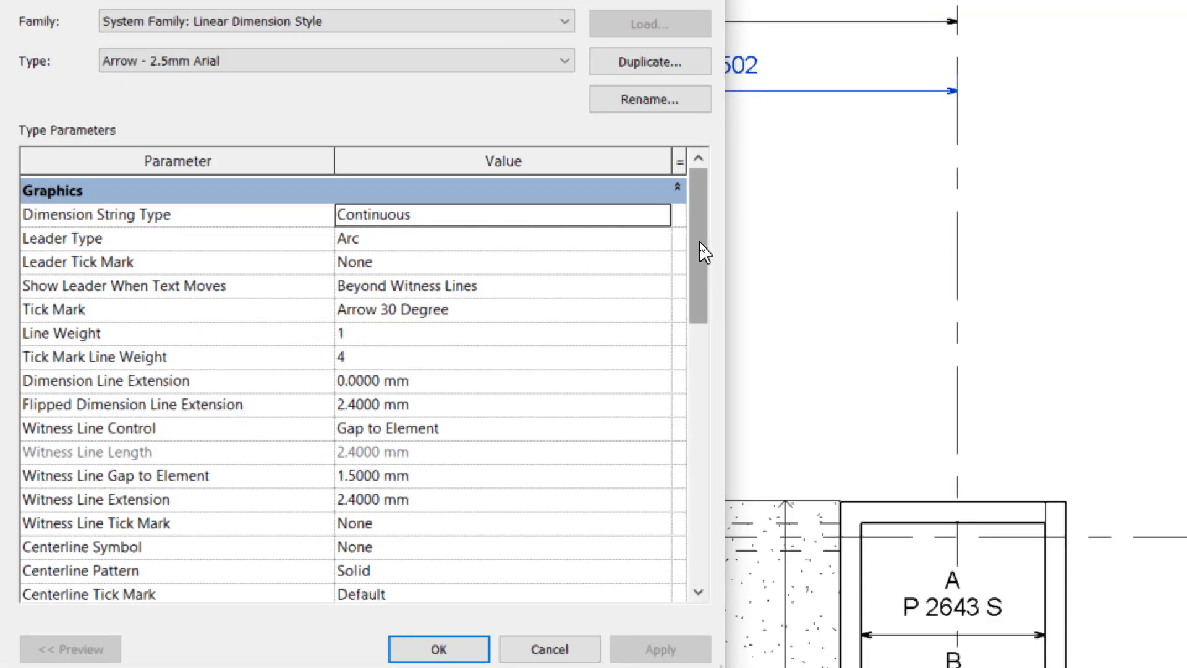
Set the dimension Units Format to ignore project settings and use the mm unit symbol
{"action": "mouse_move", "coordinate": [704, 250]}
{"action": "left_mouse_down"}
{"action": "mouse_move", "coordinate": [689, 504]}
{"action": "mouse_move", "coordinate": [693, 440]}
{"action": "left_mouse_up"}
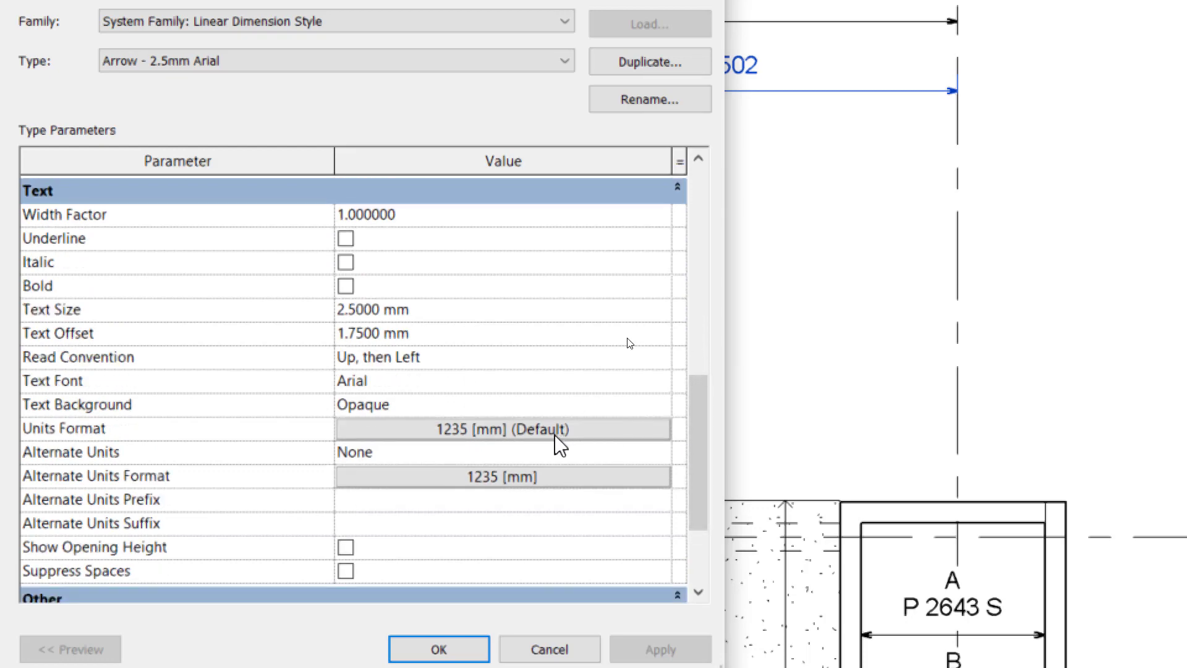
{"action": "left_click", "coordinate": [455, 426]}
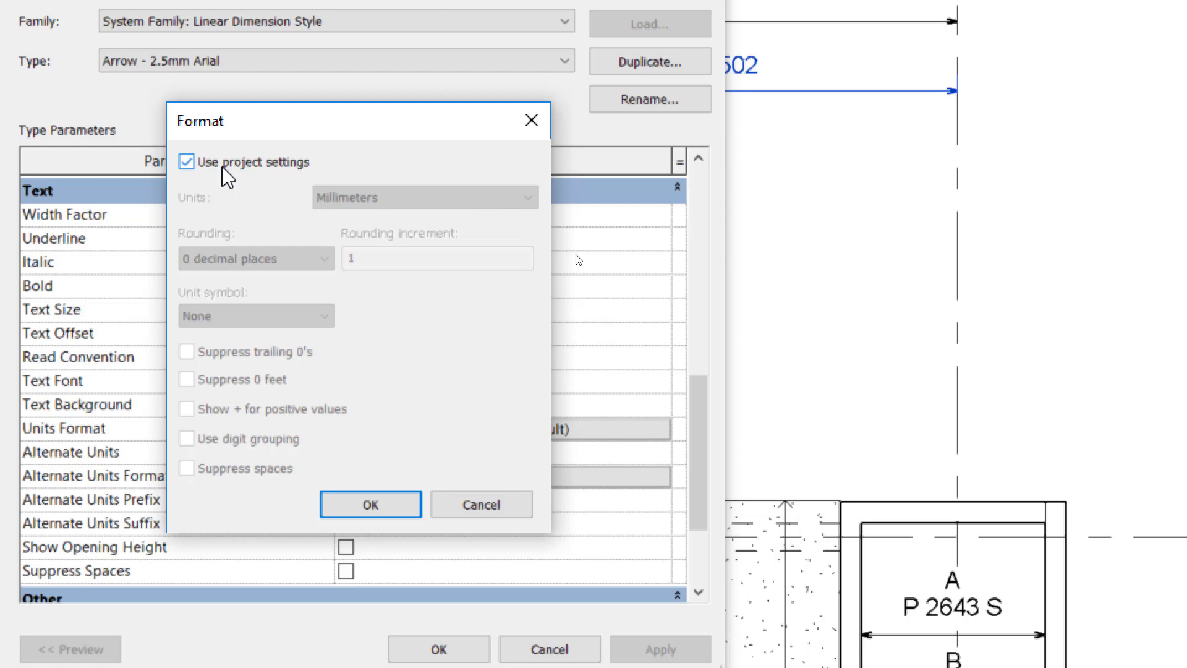
{"action": "left_click", "coordinate": [224, 164]}
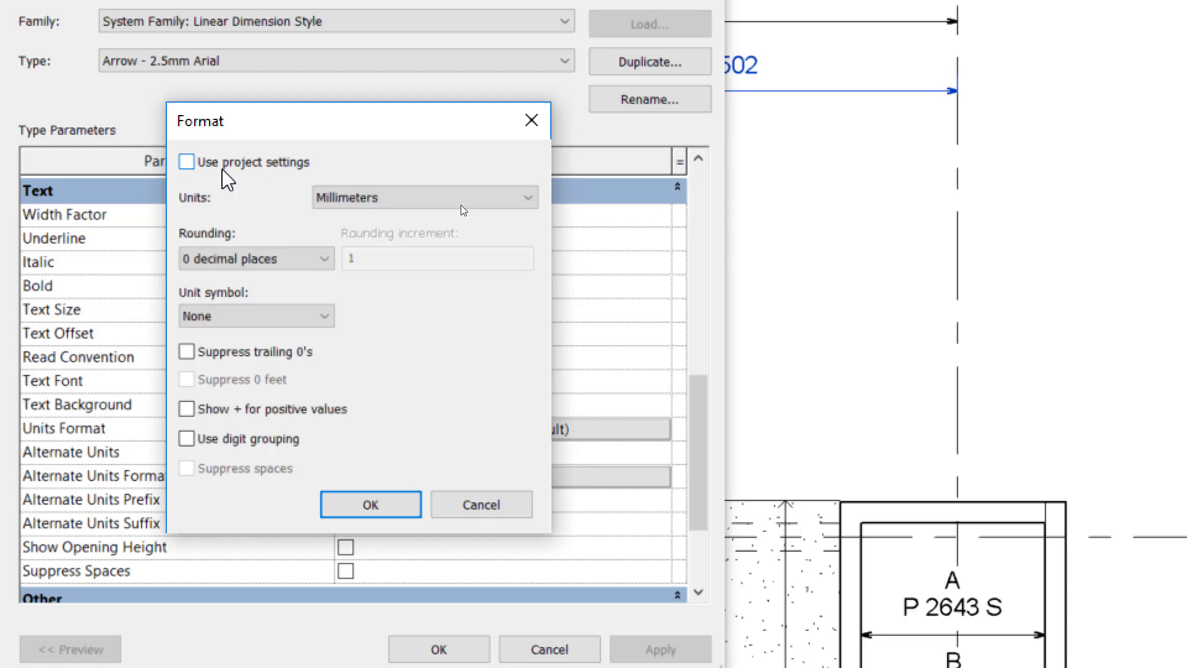
{"action": "left_click", "coordinate": [232, 315]}
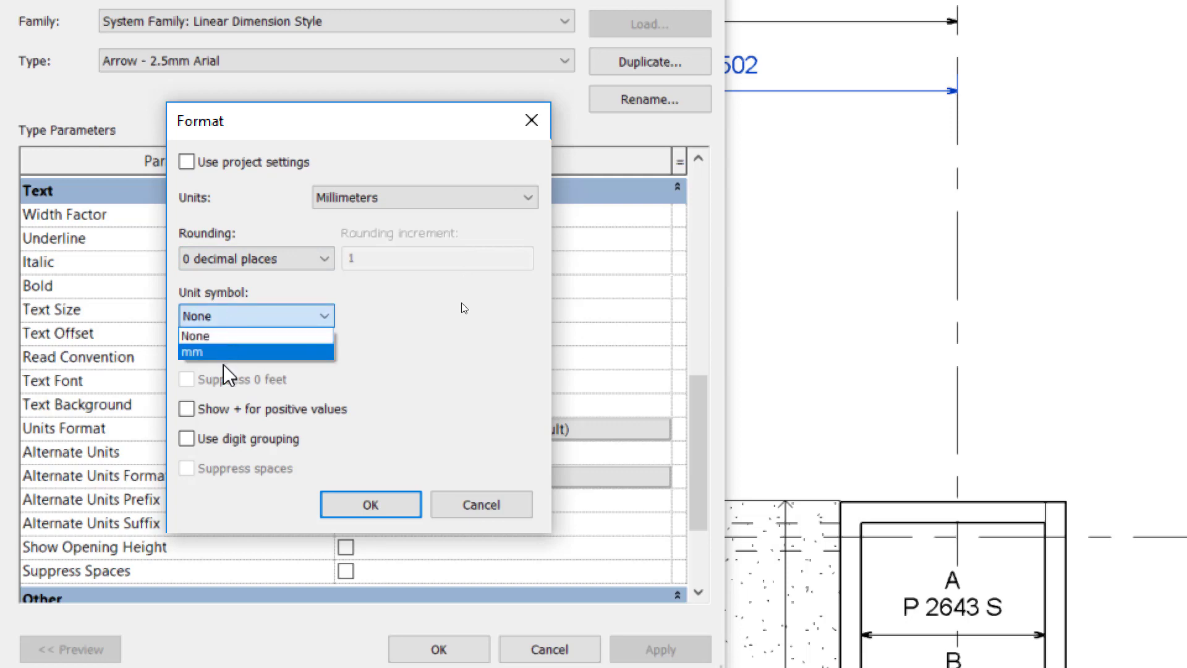
{"action": "left_click", "coordinate": [222, 356]}
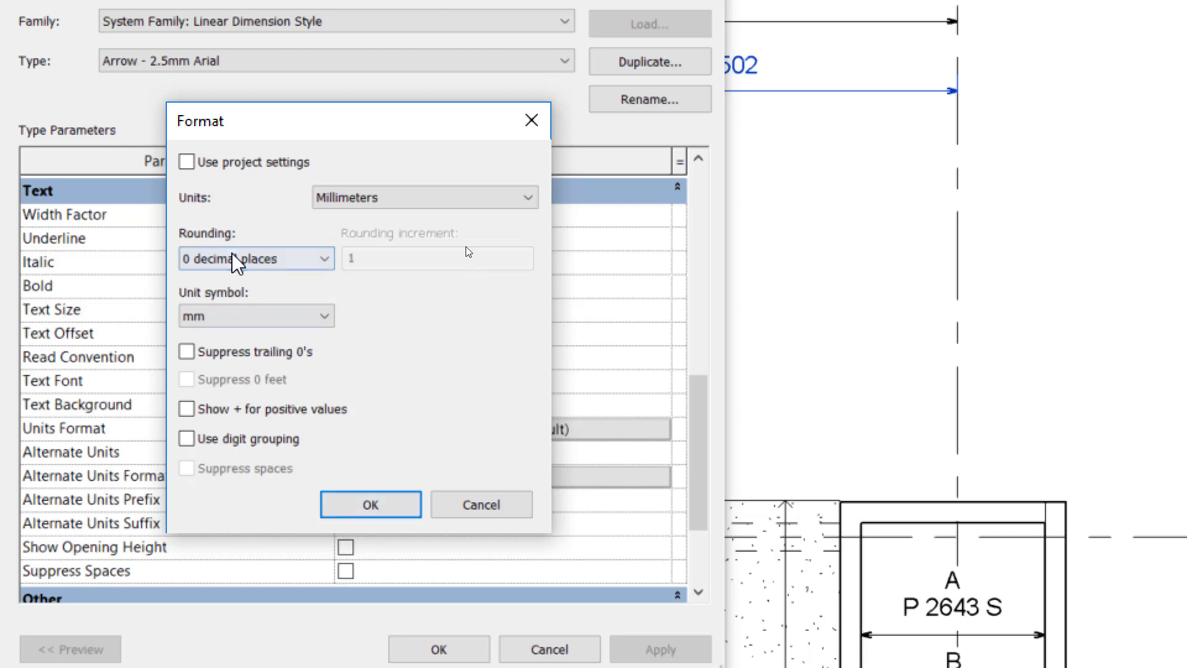
{"action": "left_click_drag", "start_coordinate": [339, 108], "coordinate": [880, 142]}
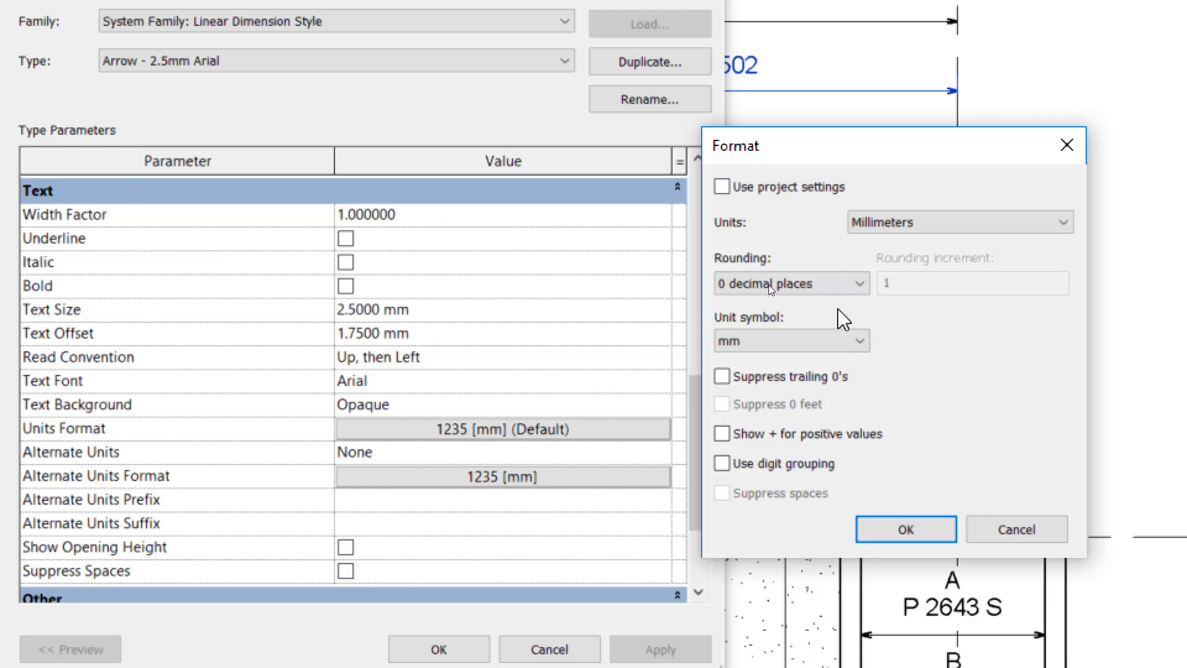
{"action": "left_click", "coordinate": [906, 530]}
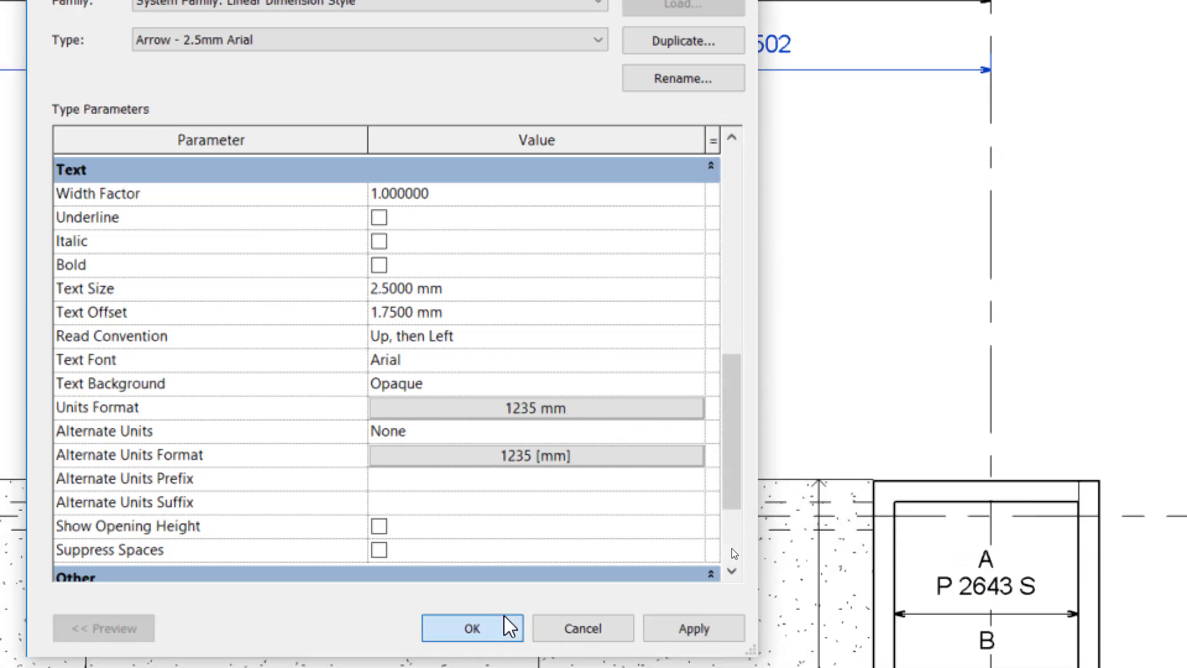
{"action": "left_click", "coordinate": [503, 627]}
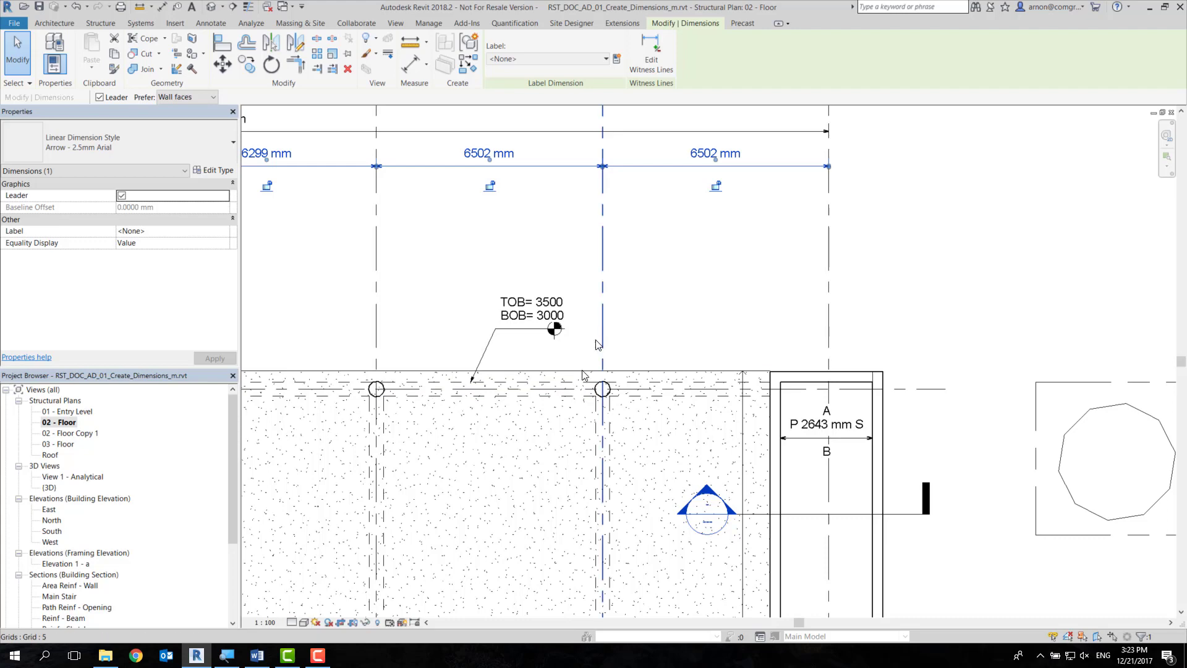
Start a filled region sketch using the Rectangle draw tool
{"action": "scroll", "coordinate": [575, 405], "scroll_direction": "down", "scroll_amount": 2}
{"action": "scroll", "coordinate": [577, 414], "scroll_direction": "down", "scroll_amount": 1}
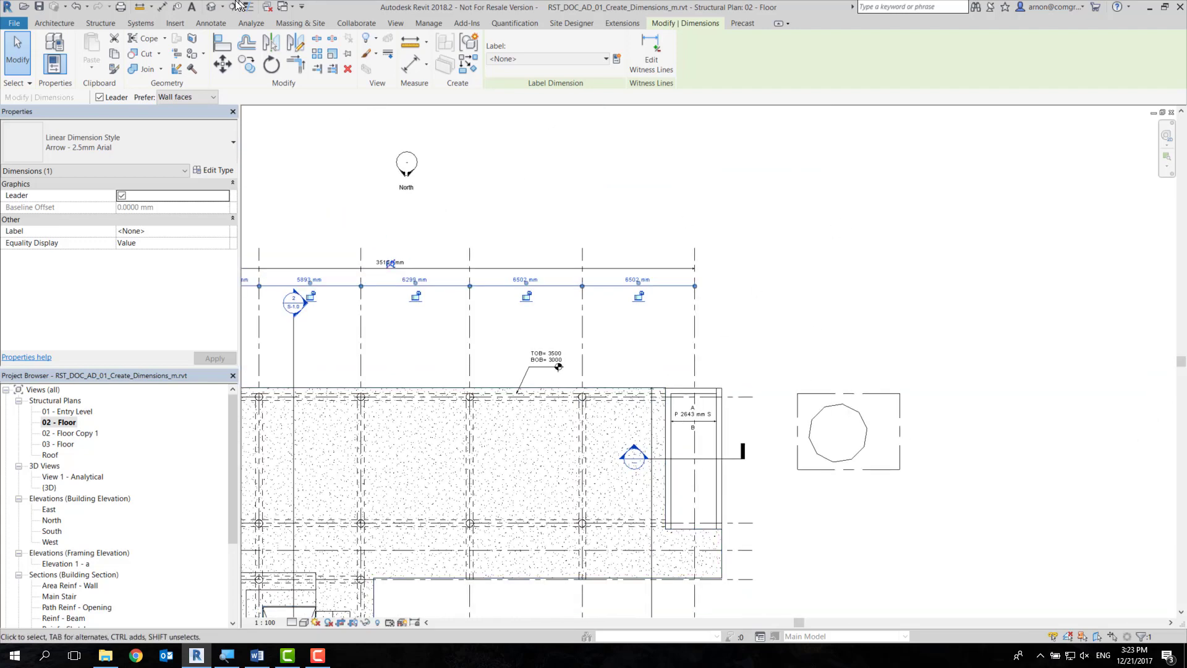
{"action": "left_click", "coordinate": [226, 21]}
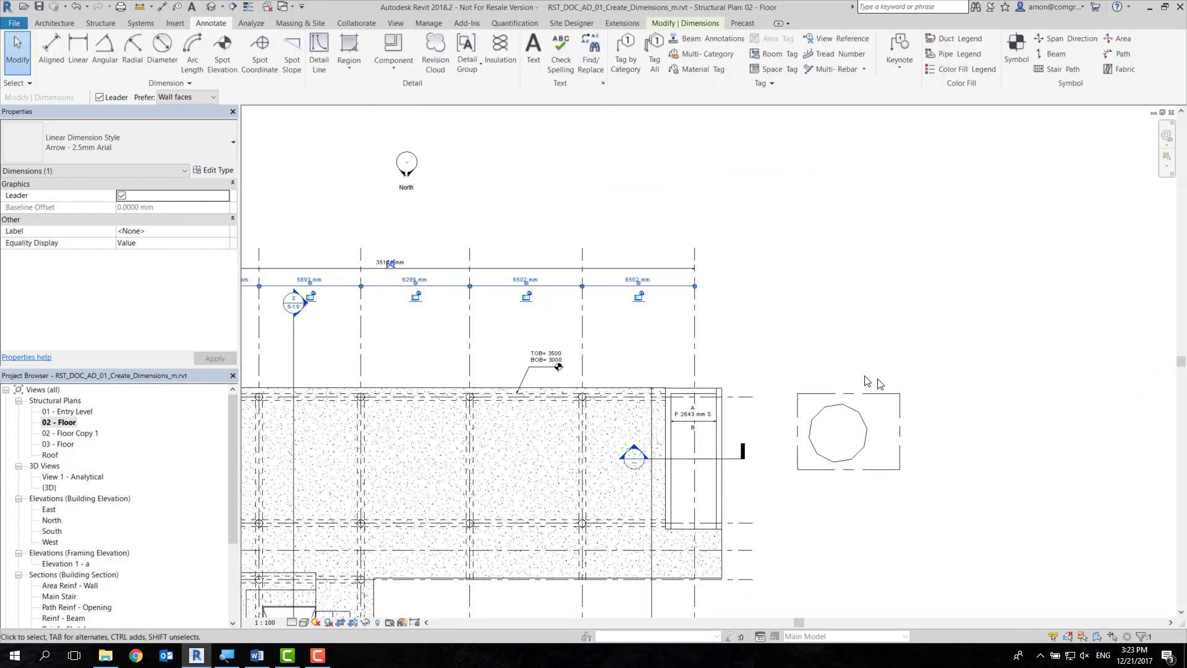
{"action": "middle_click_drag", "start_coordinate": [787, 352], "coordinate": [649, 252]}
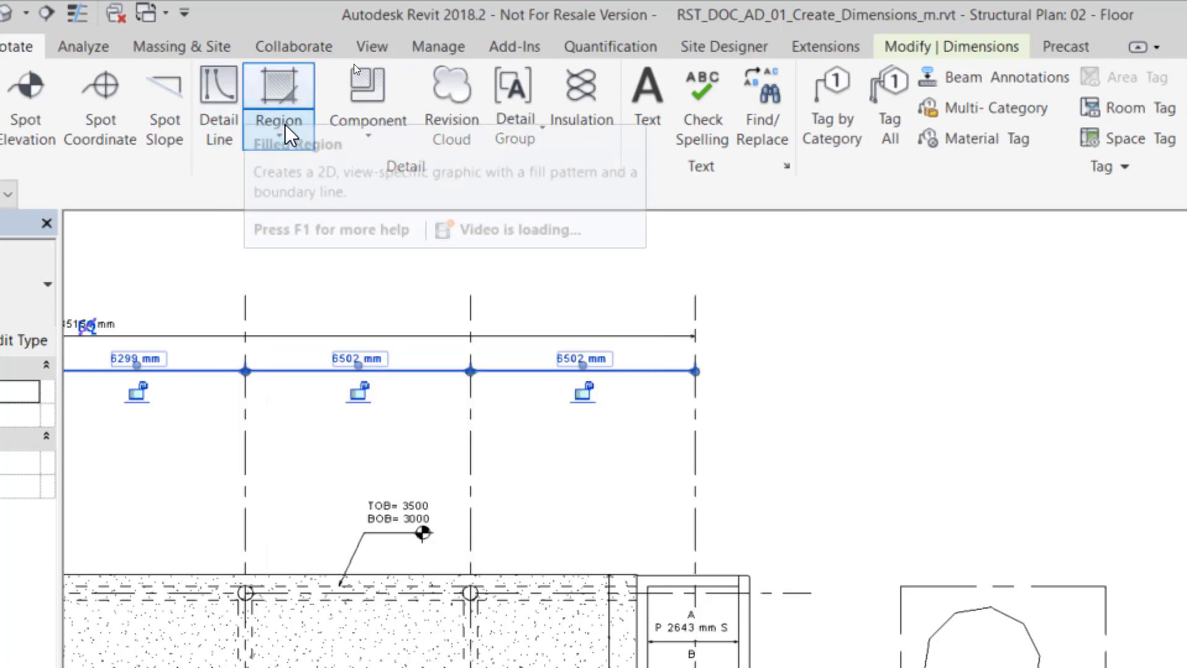
{"action": "left_click", "coordinate": [288, 128]}
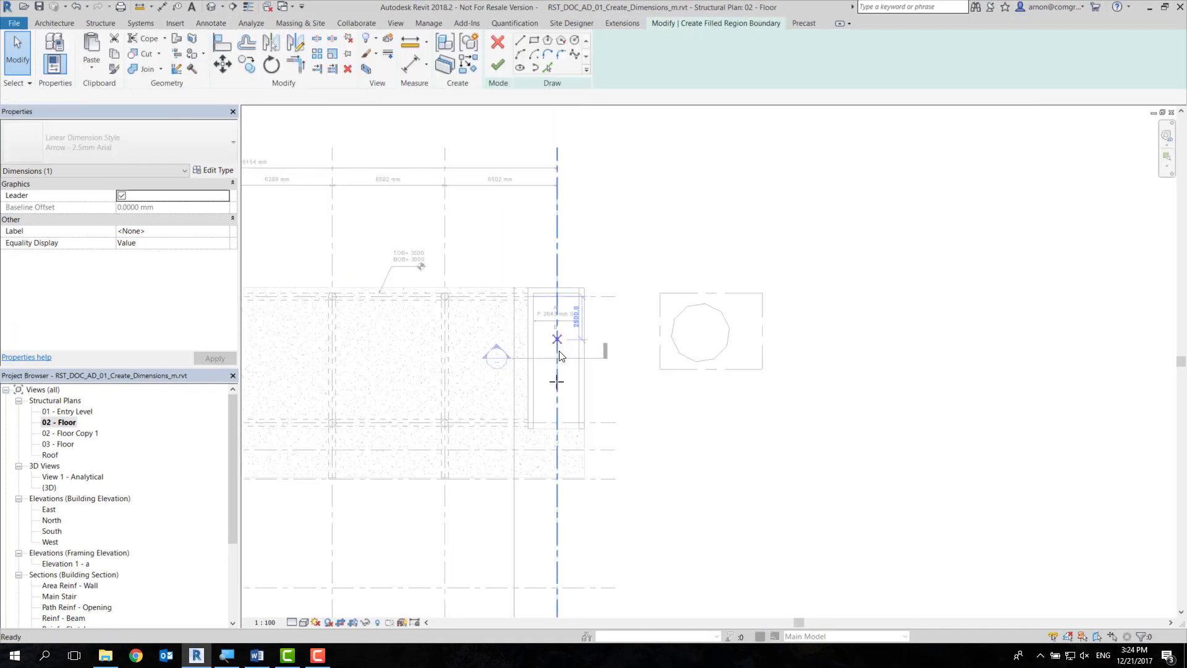
{"action": "scroll", "coordinate": [569, 402], "scroll_direction": "up", "scroll_amount": 3}
{"action": "scroll", "coordinate": [583, 433], "scroll_direction": "up", "scroll_amount": 2}
{"action": "left_click", "coordinate": [534, 40]}
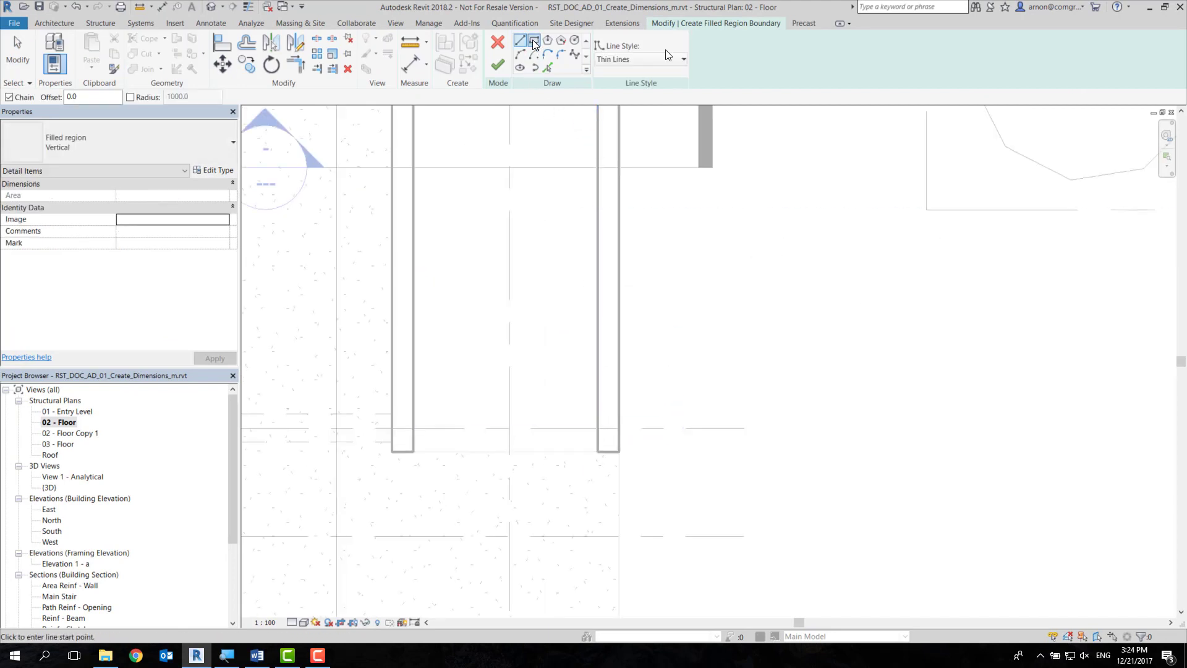
{"action": "left_click", "coordinate": [619, 452]}
Sketch an 800 x 3200 Diagonal Down filled region strip beside the column and finish it
{"action": "left_click", "coordinate": [674, 228]}
{"action": "middle_click_drag", "start_coordinate": [676, 259], "coordinate": [611, 572]}
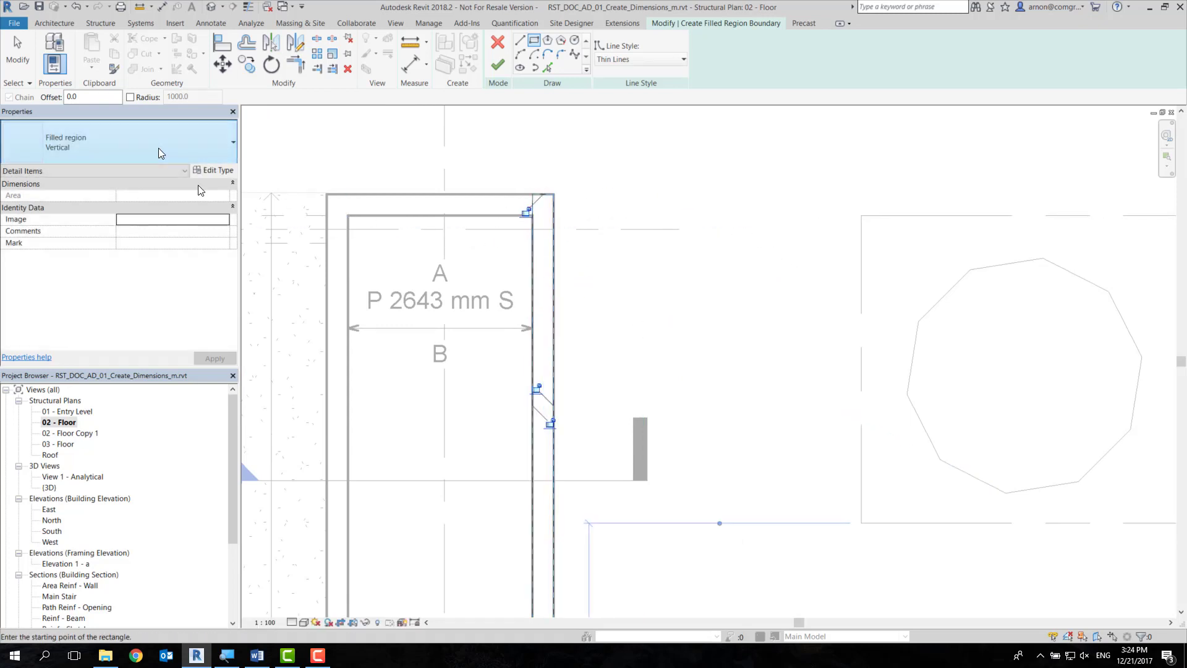
{"action": "left_click", "coordinate": [159, 150]}
{"action": "key", "text": "Escape"}
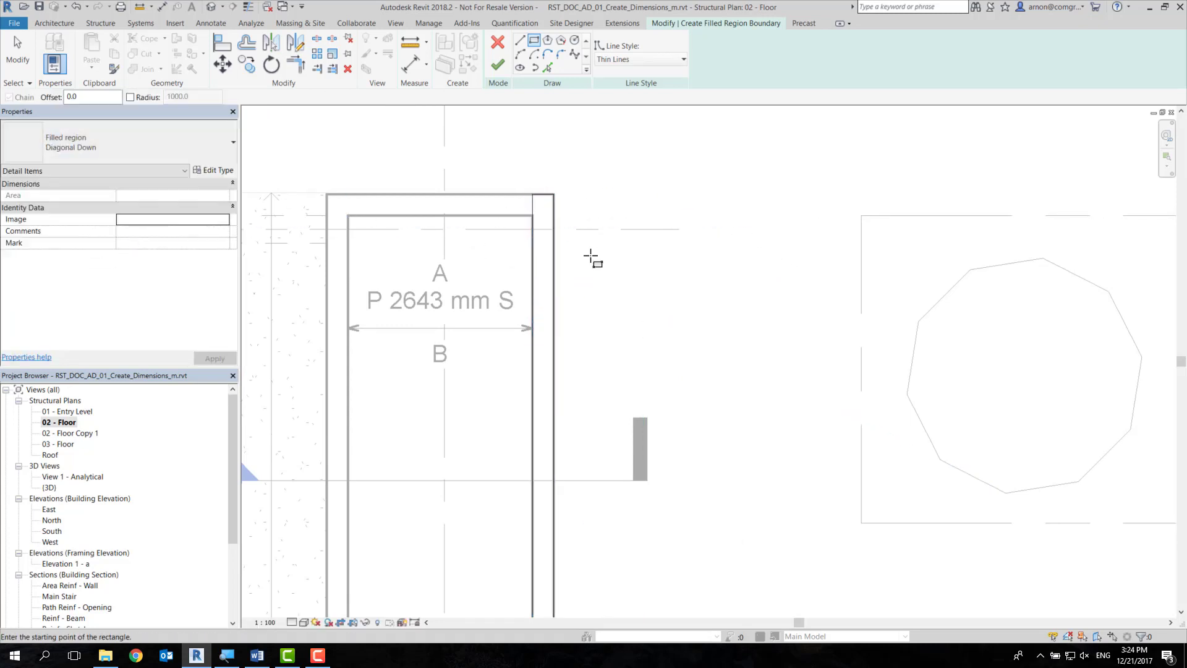
{"action": "left_click", "coordinate": [498, 64]}
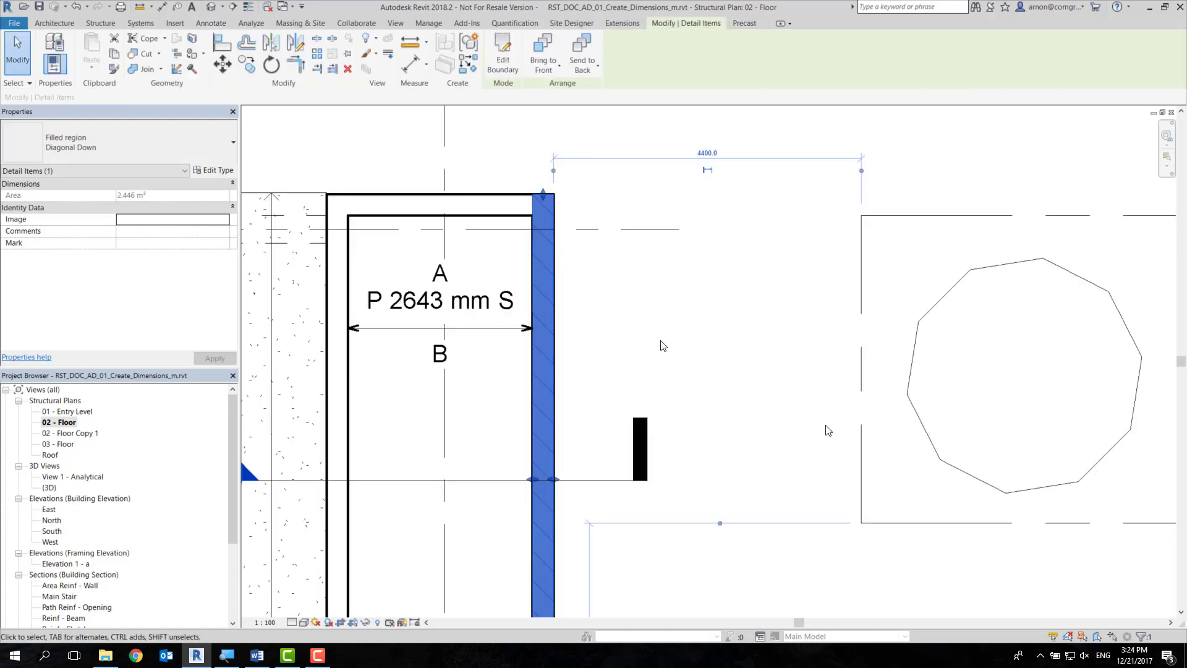
{"action": "left_click", "coordinate": [660, 342]}
{"action": "middle_click_drag", "start_coordinate": [854, 464], "coordinate": [755, 297]}
{"action": "scroll", "coordinate": [755, 297], "scroll_direction": "down", "scroll_amount": 2}
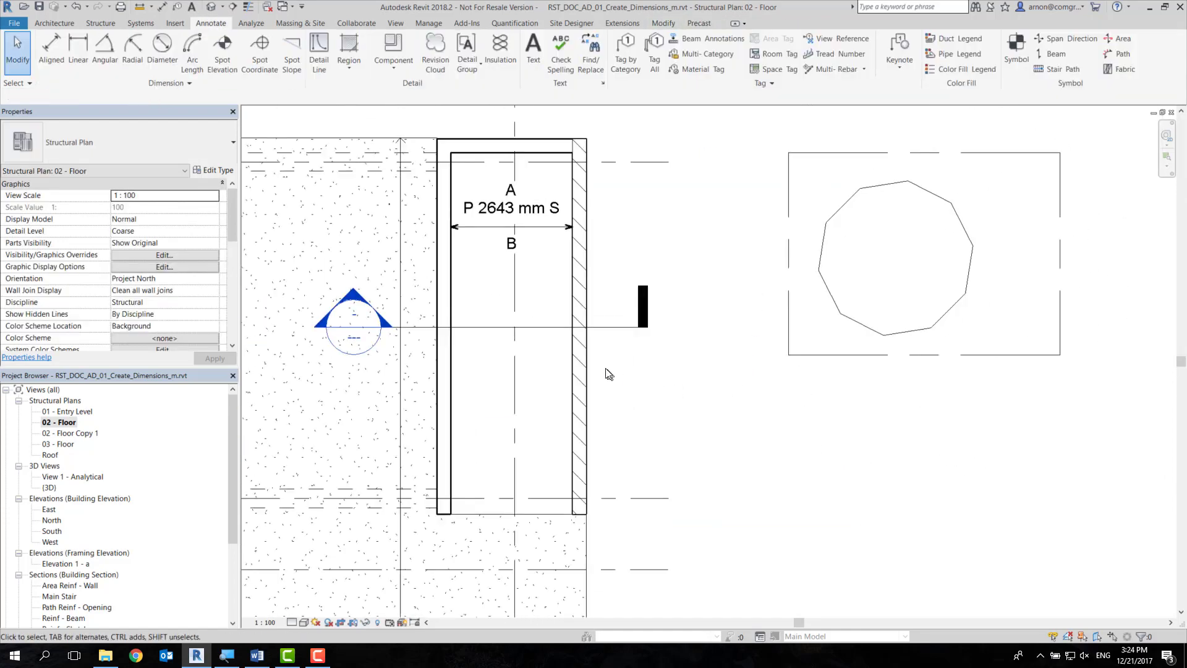
Sketch a 1600 x 1500 rectangular filled region inside the ten-sided polygon and finish it
{"action": "left_click", "coordinate": [582, 368]}
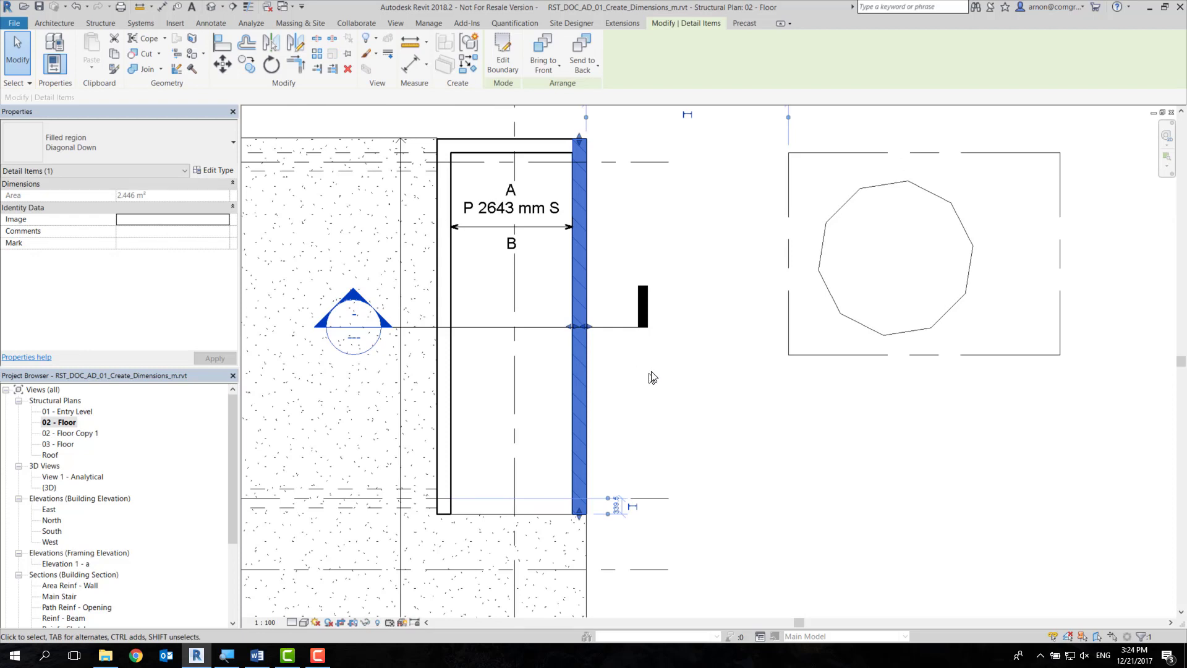
{"action": "left_click", "coordinate": [654, 337]}
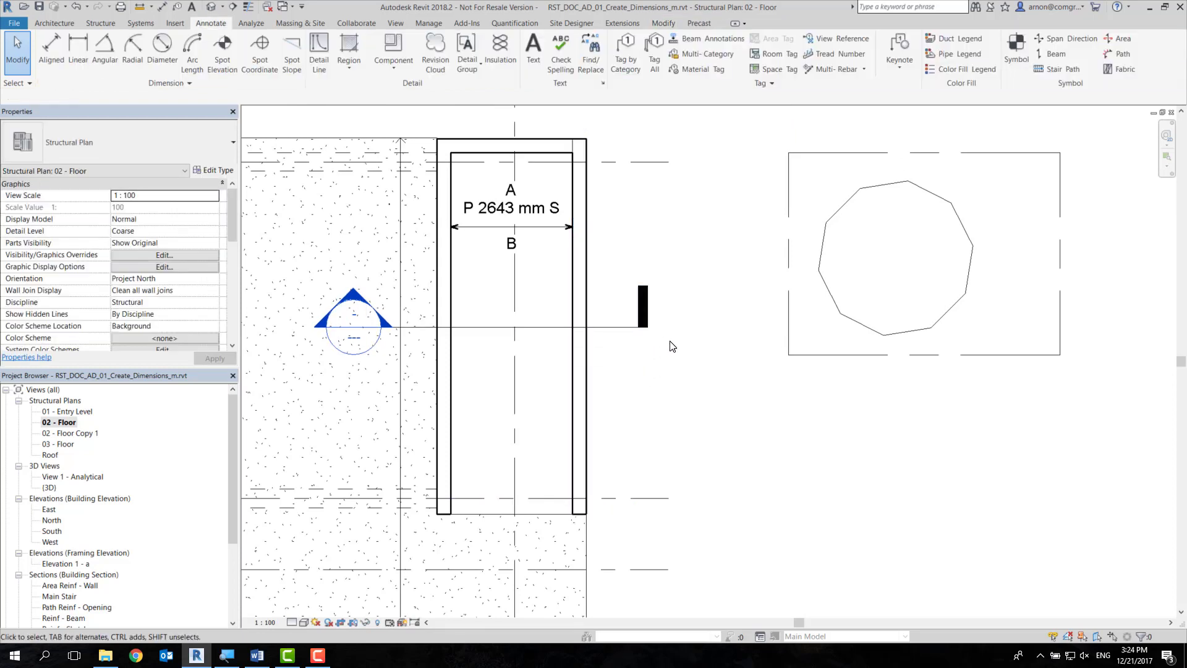
{"action": "left_click", "coordinate": [349, 65]}
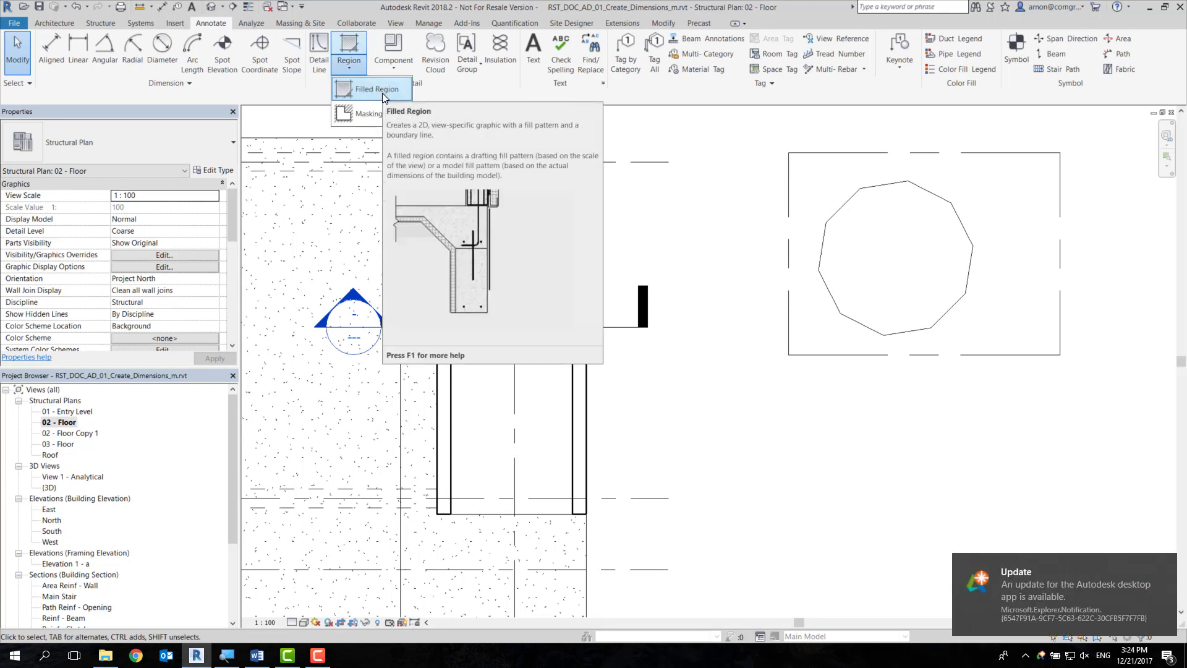
{"action": "left_click", "coordinate": [383, 93]}
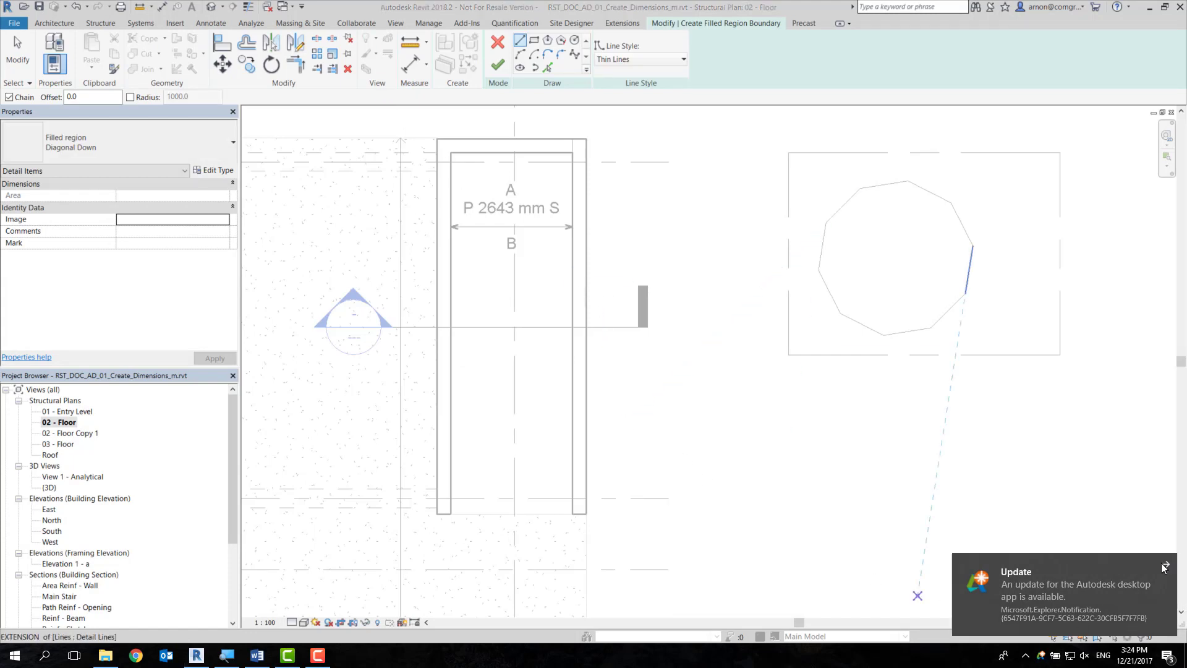
{"action": "left_click", "coordinate": [534, 40]}
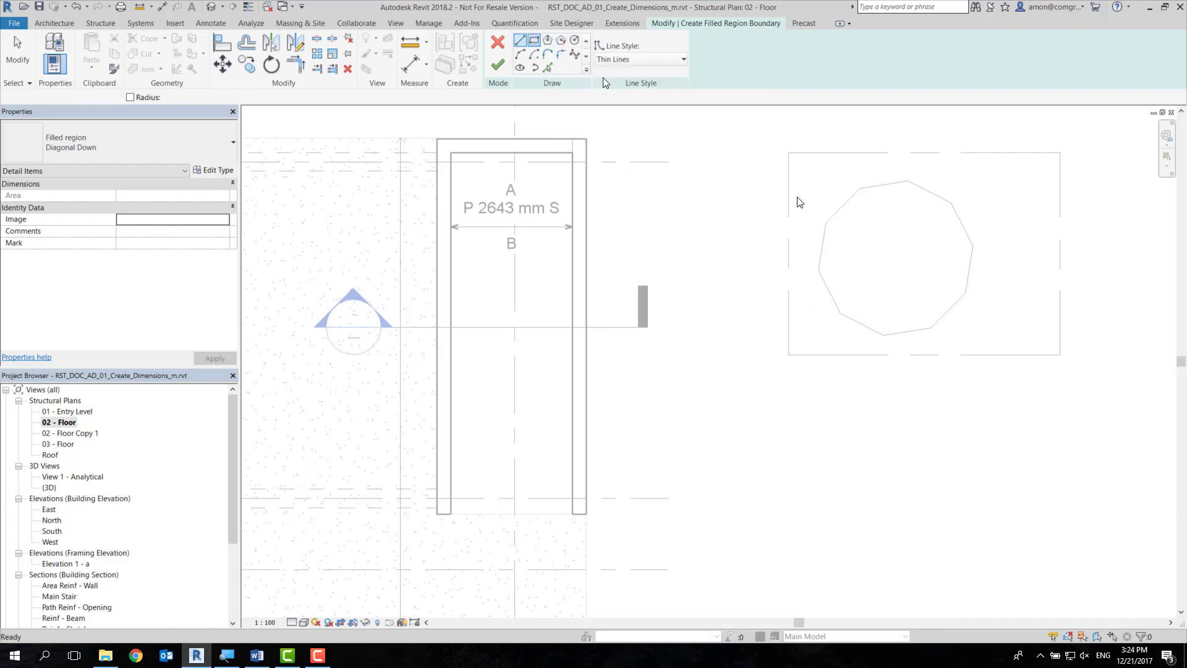
{"action": "left_click", "coordinate": [881, 224]}
{"action": "left_click", "coordinate": [953, 289]}
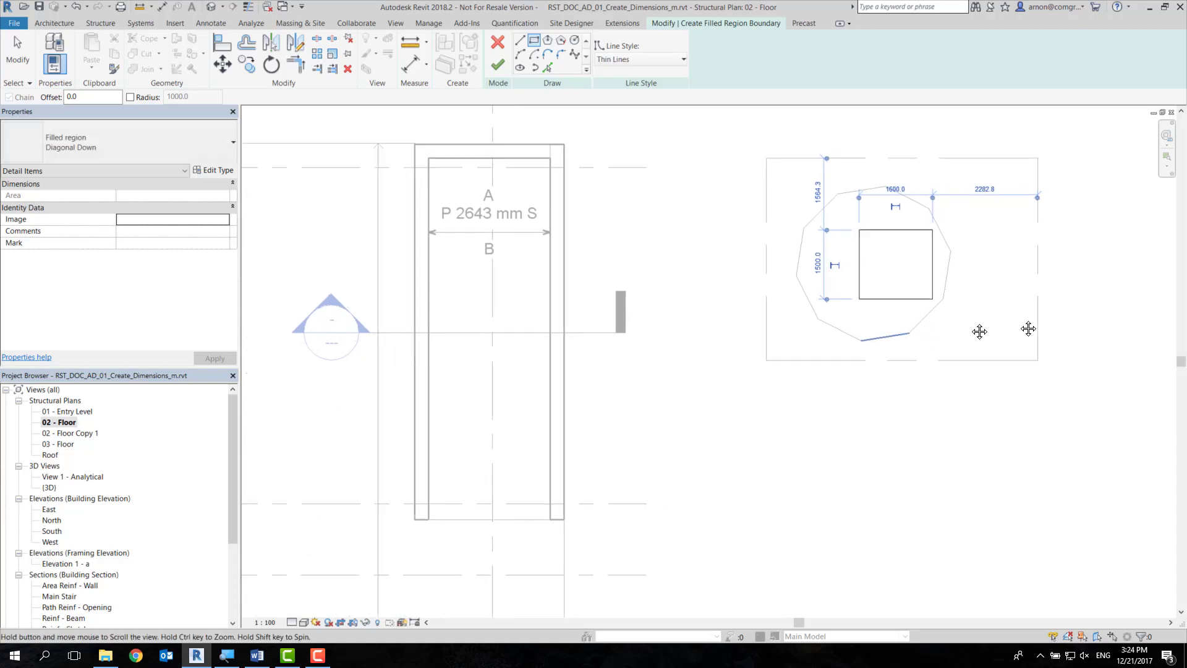
{"action": "middle_click_drag", "start_coordinate": [981, 331], "coordinate": [788, 346]}
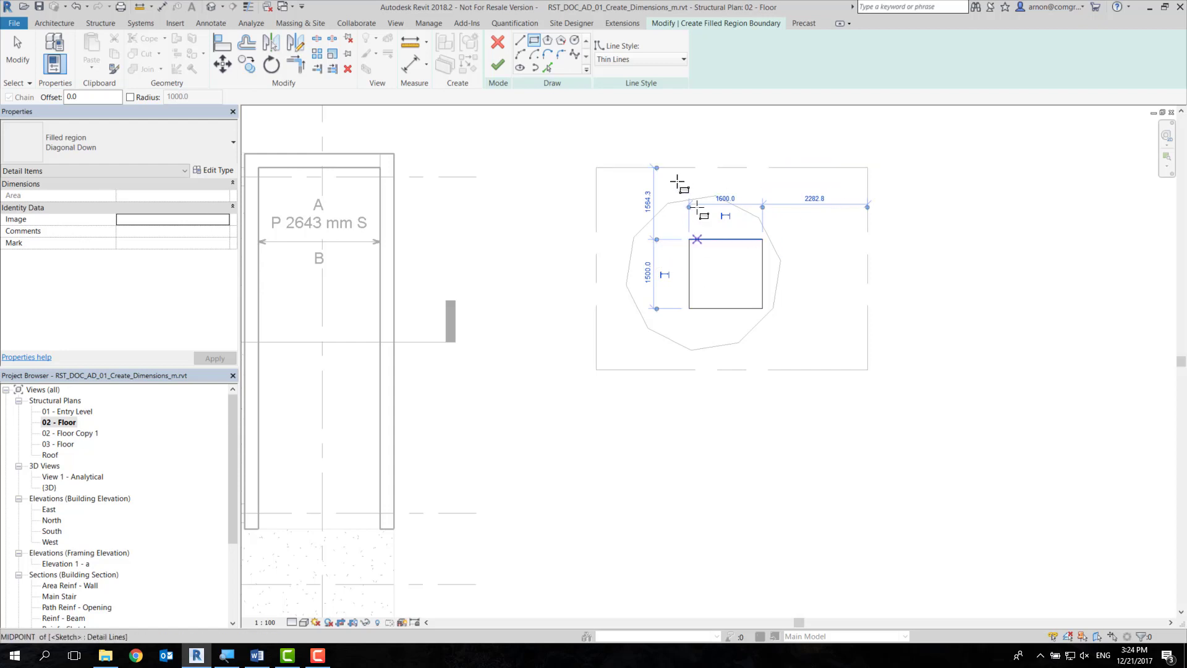
{"action": "left_click", "coordinate": [503, 68]}
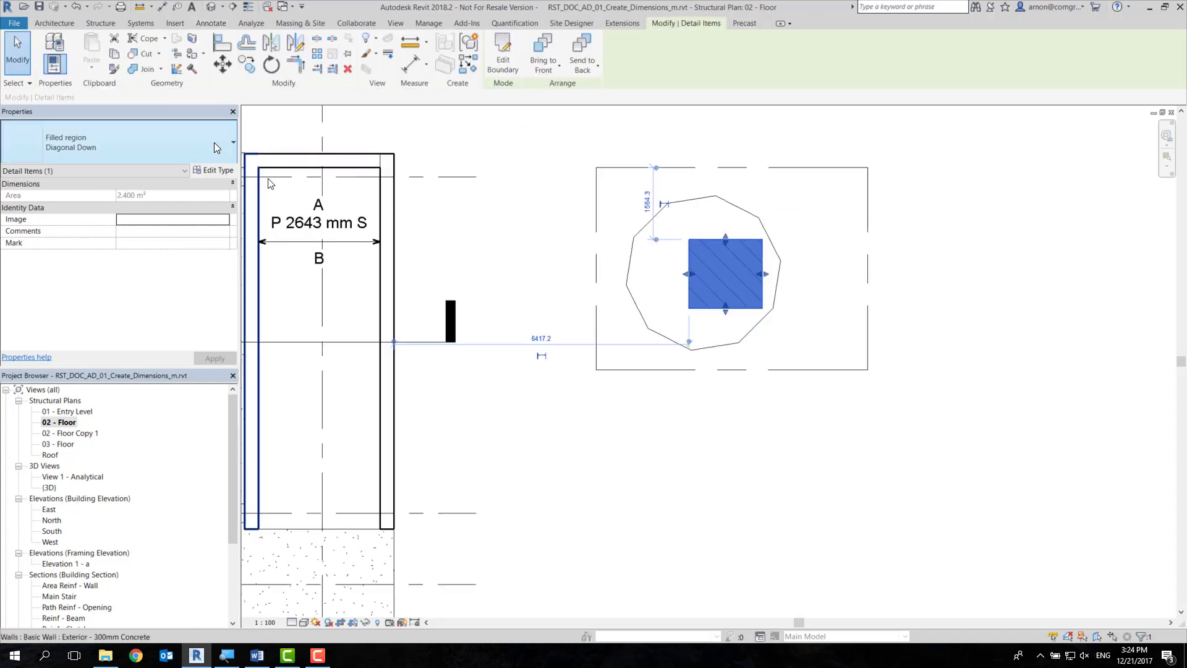
Change the square filled region's type to Diagonal Crosshatch - Transparent and check the result
{"action": "left_click", "coordinate": [226, 147]}
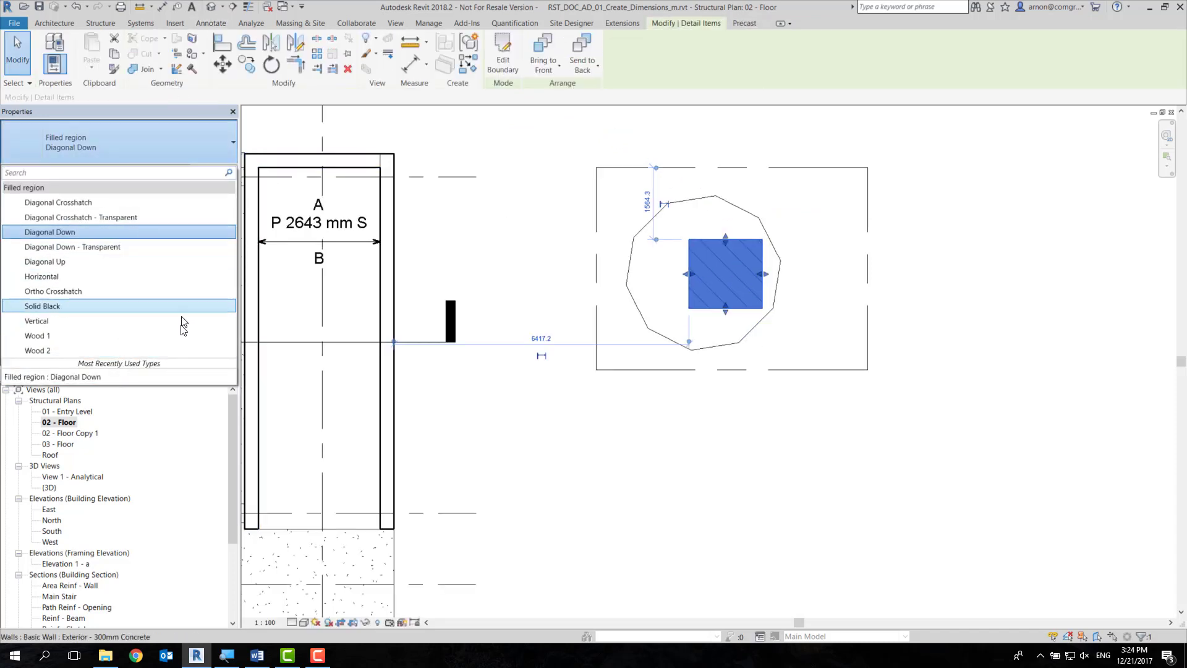
{"action": "left_click", "coordinate": [146, 306]}
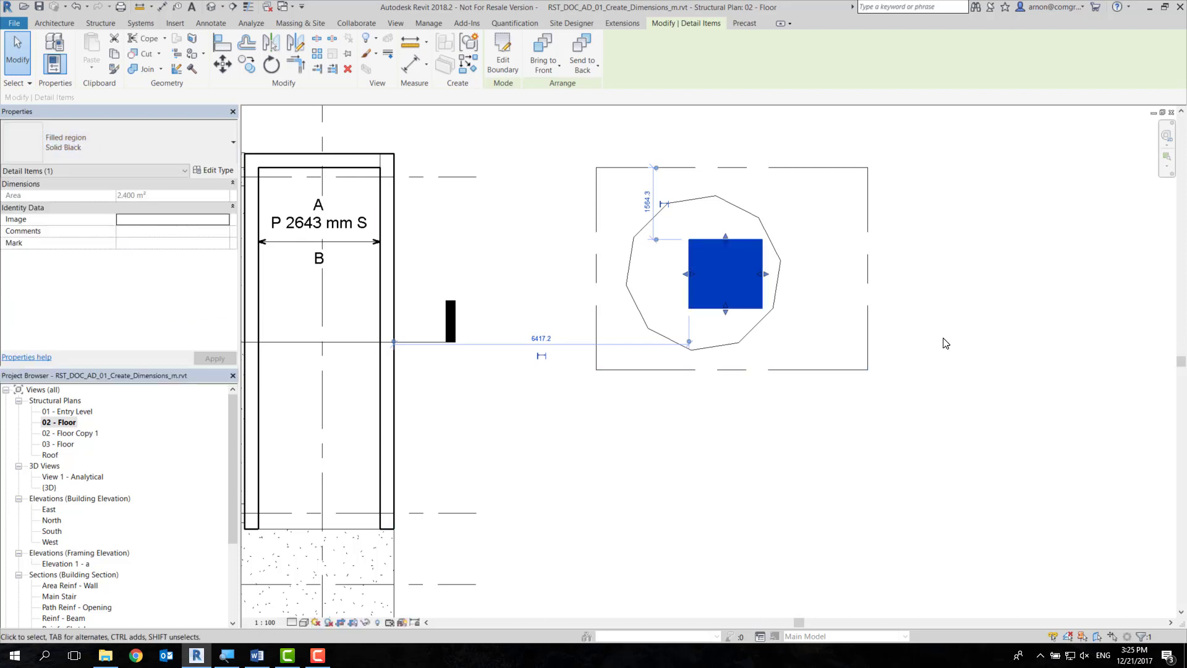
{"action": "left_click", "coordinate": [117, 146]}
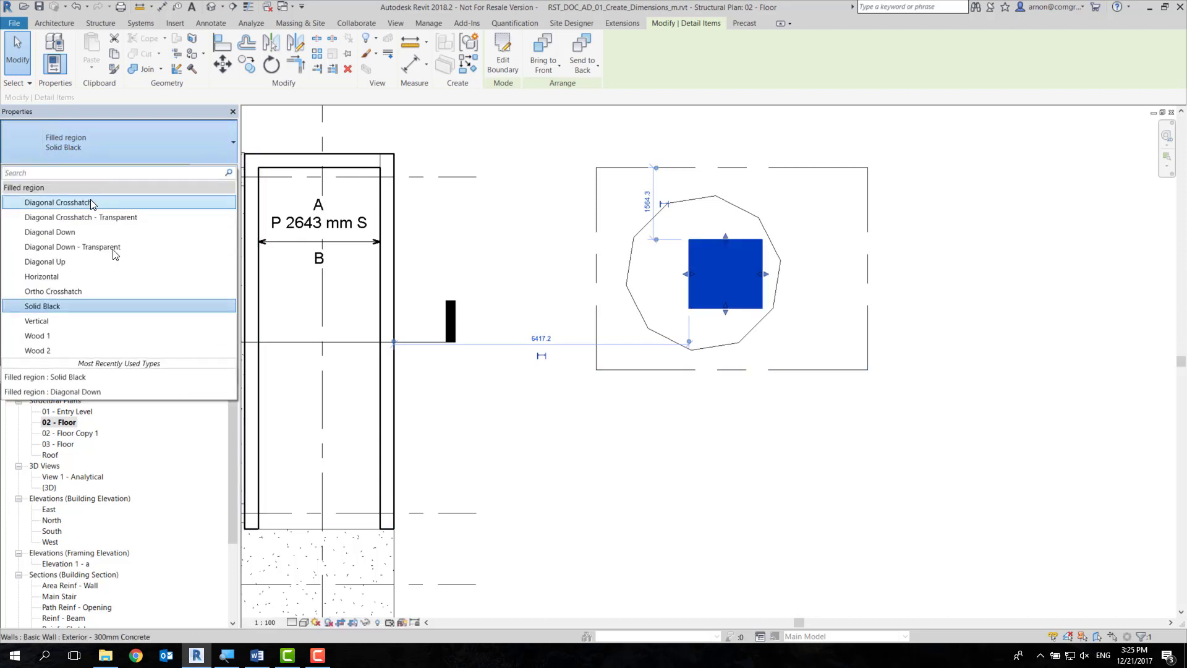
{"action": "left_click", "coordinate": [92, 202]}
{"action": "left_click", "coordinate": [118, 146]}
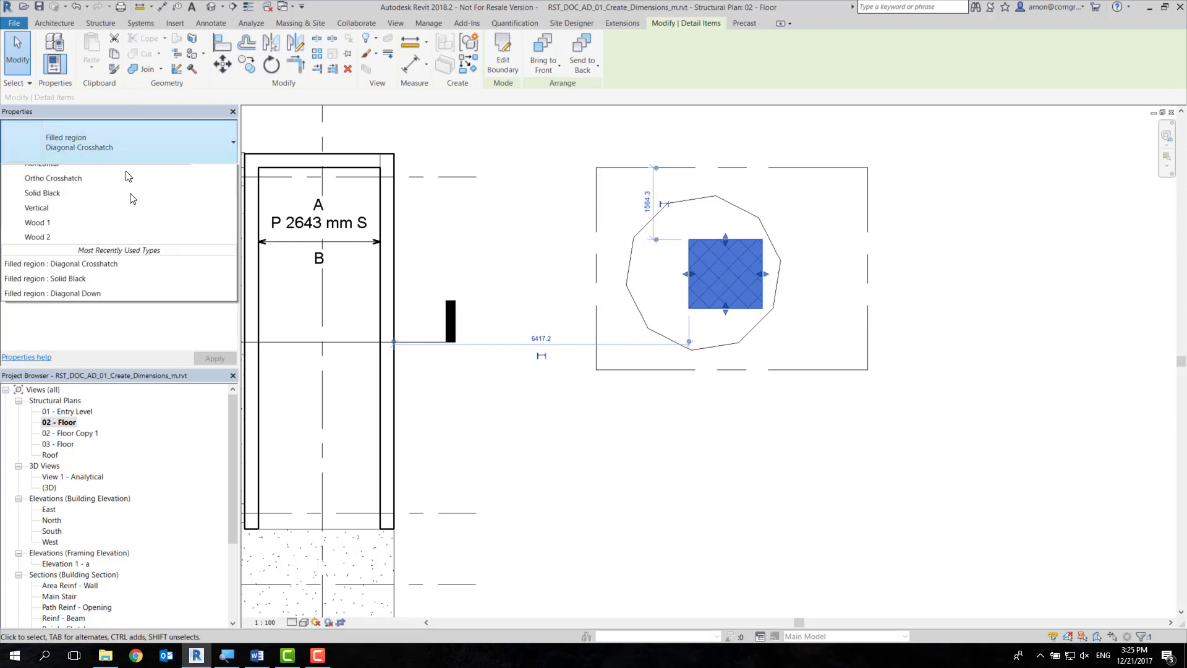
{"action": "left_click", "coordinate": [138, 221]}
{"action": "left_click", "coordinate": [831, 283]}
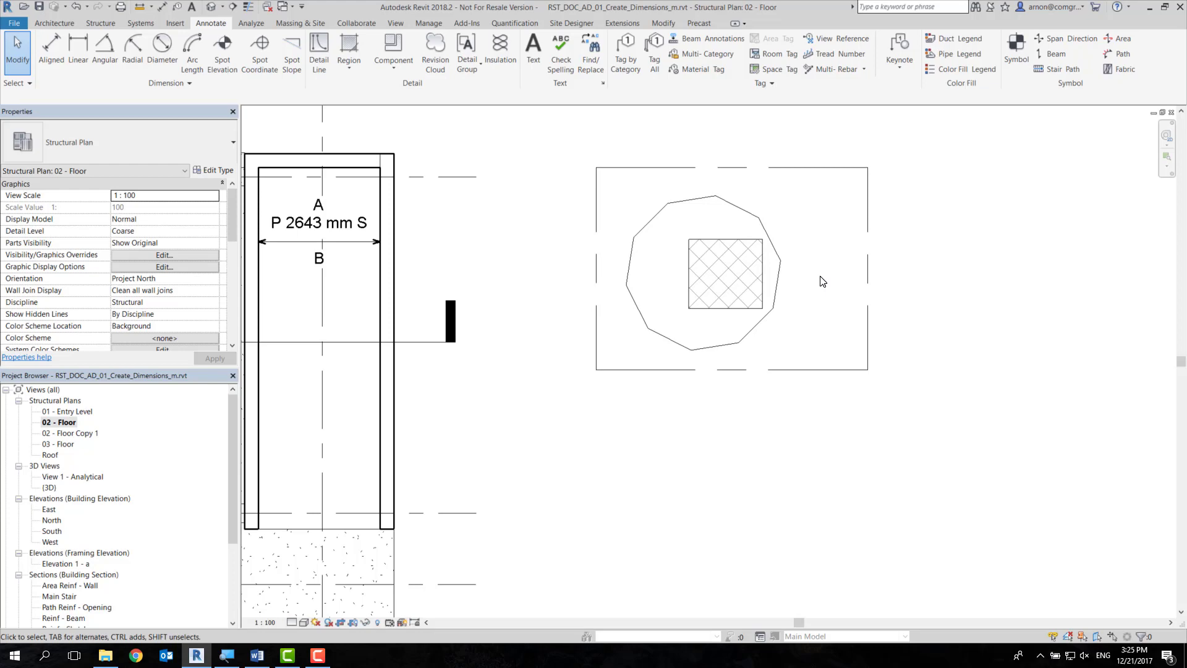
{"action": "left_click", "coordinate": [753, 278]}
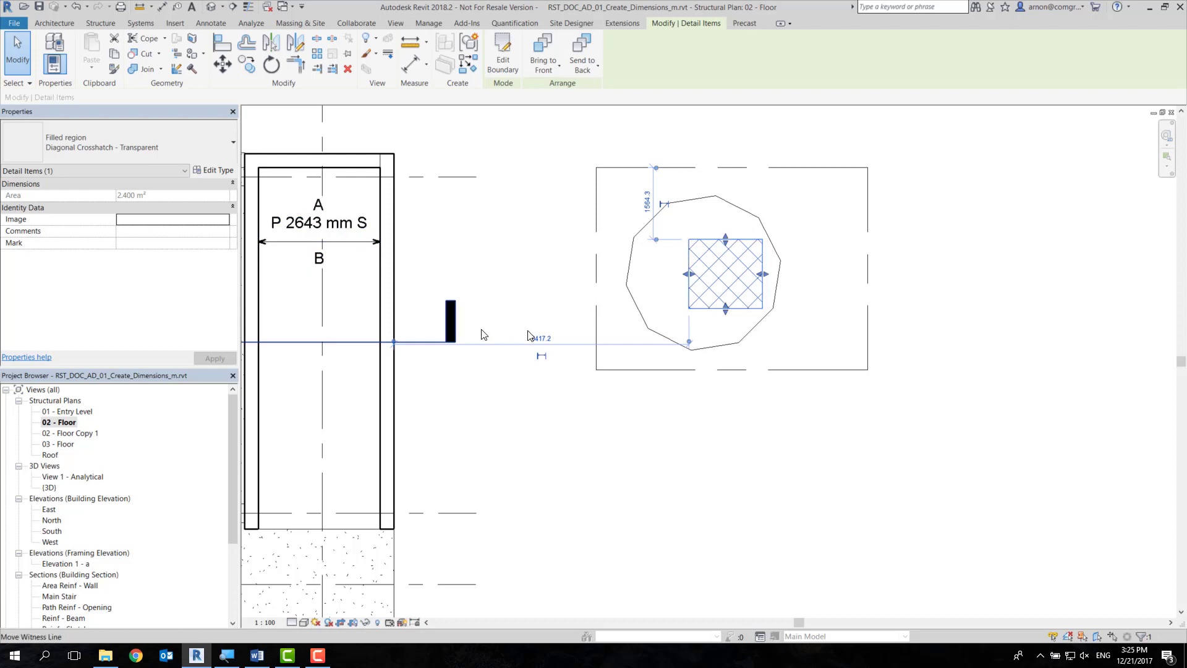
{"action": "left_click", "coordinate": [705, 470]}
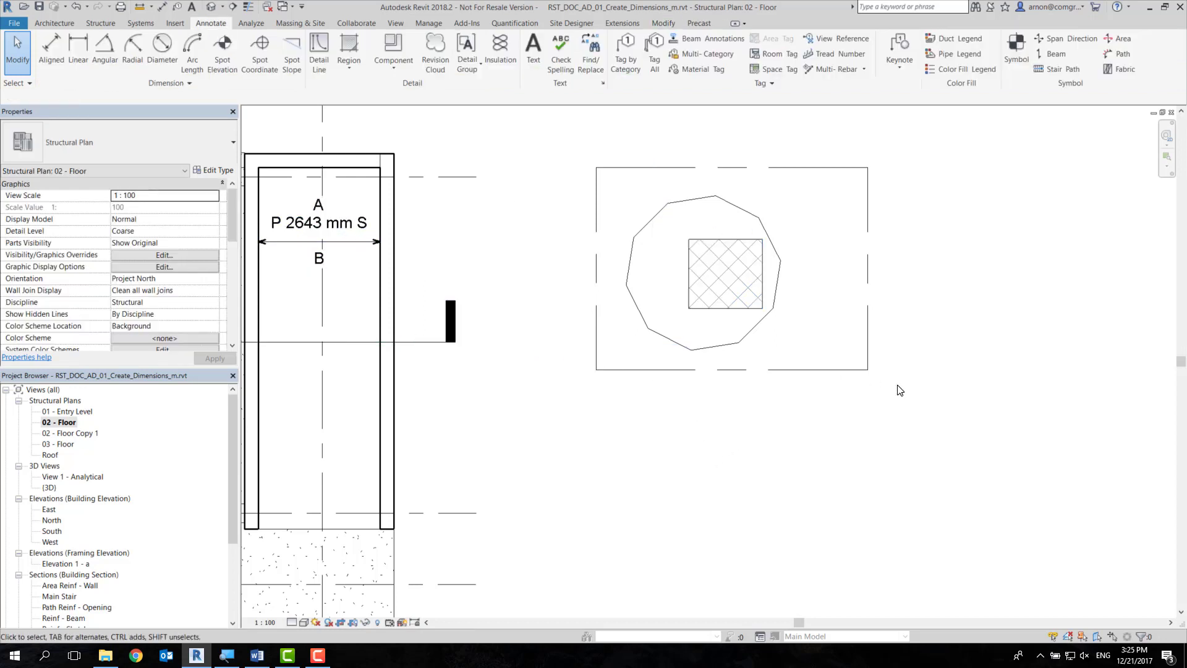
{"action": "middle_click_drag", "start_coordinate": [898, 388], "coordinate": [900, 397]}
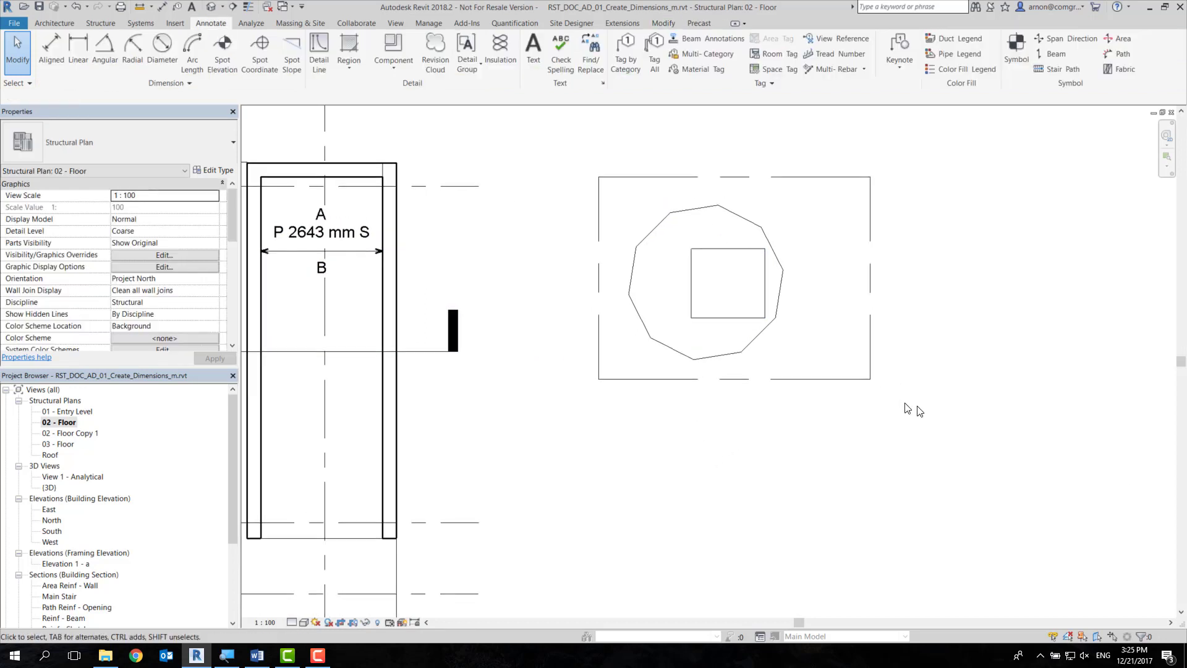
Place a leaderless text note reading 'jfdzg/kjdsfgjds/fjg;dfjgl/fdskg' above the polygon
{"action": "left_click", "coordinate": [532, 55]}
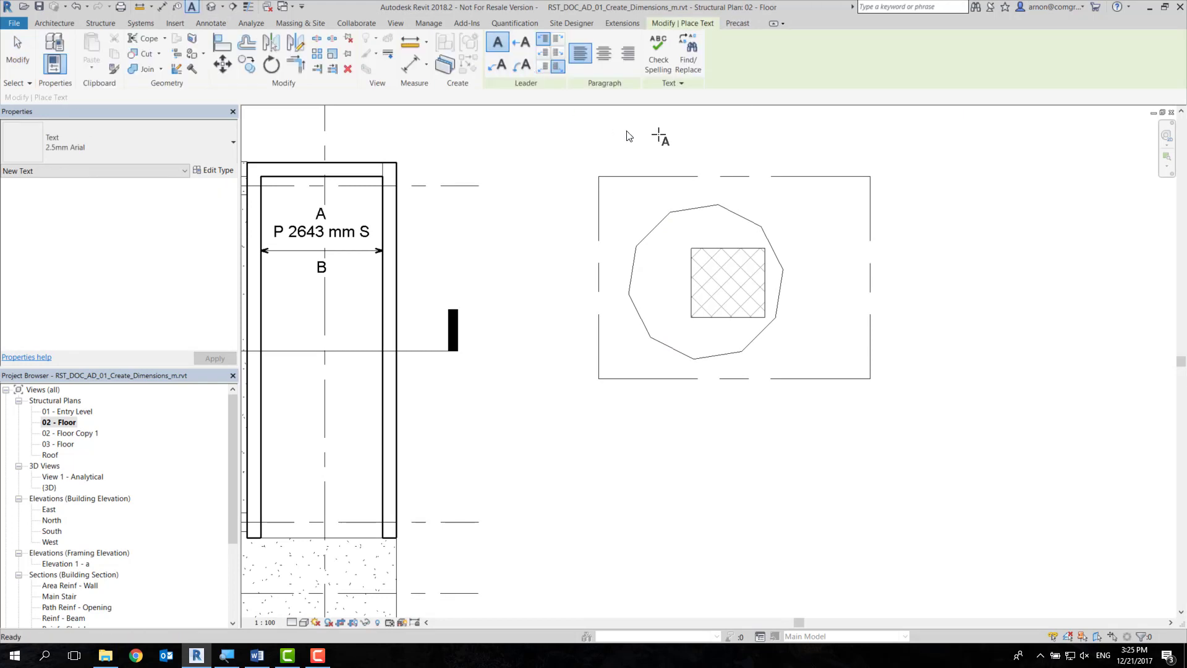
{"action": "left_click", "coordinate": [699, 140]}
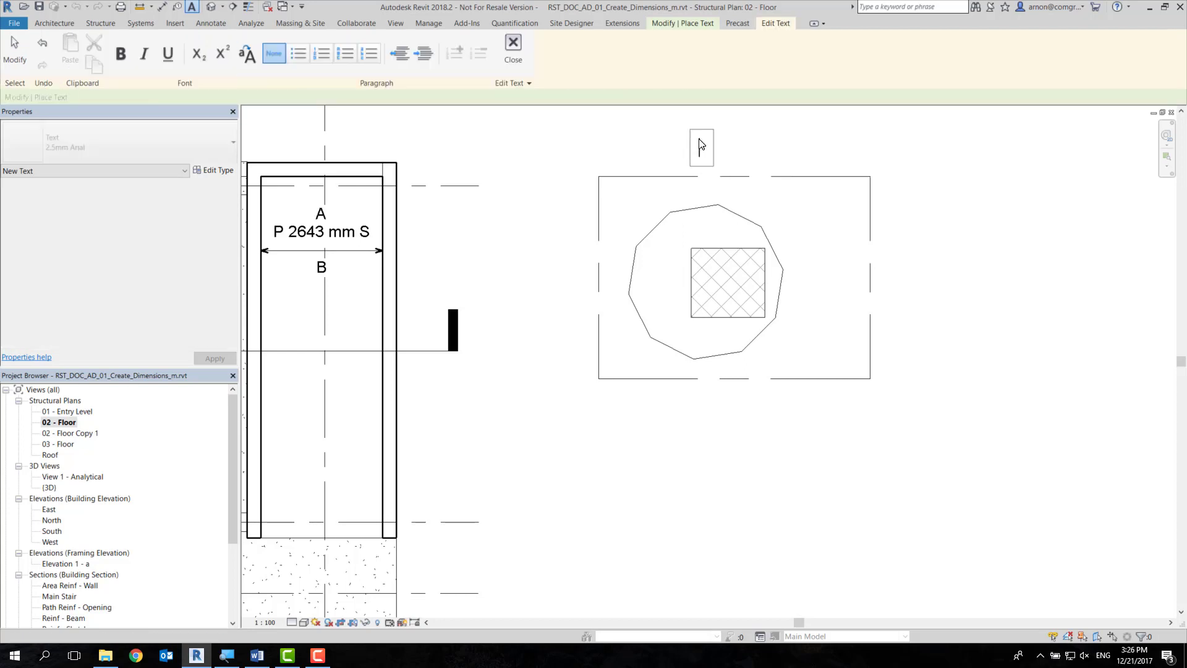
{"action": "type", "text": ".ljfdzg/kjdsfgjds/fjg;dfjgl/fdskg"}
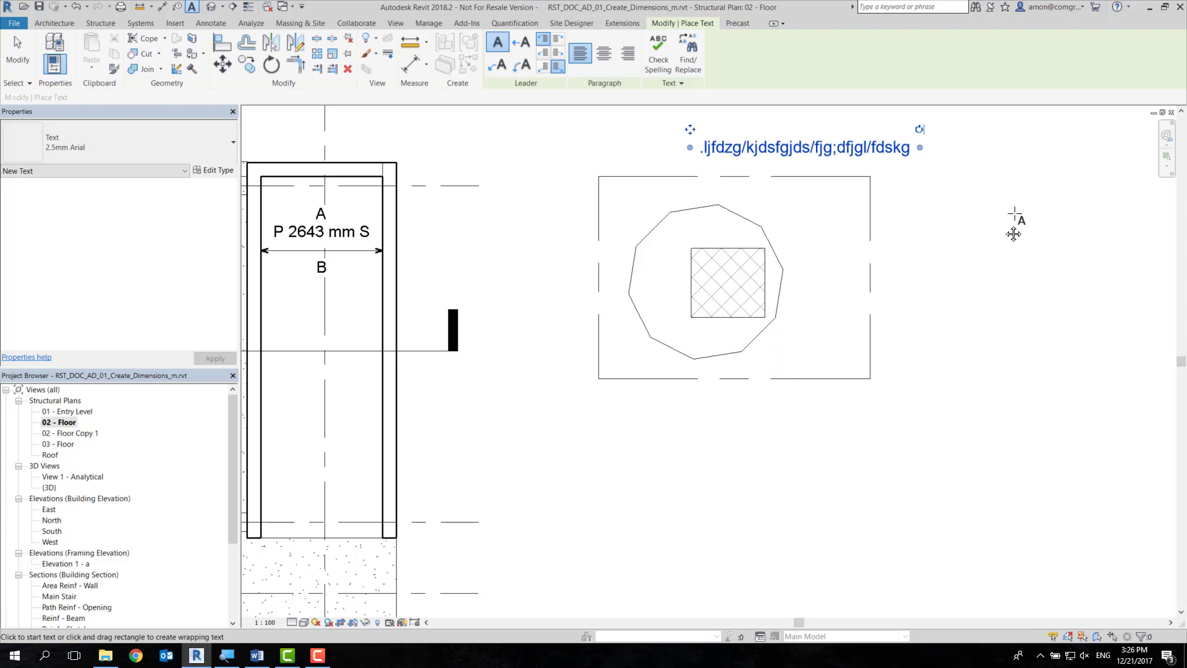
{"action": "middle_click_drag", "start_coordinate": [1015, 233], "coordinate": [914, 284]}
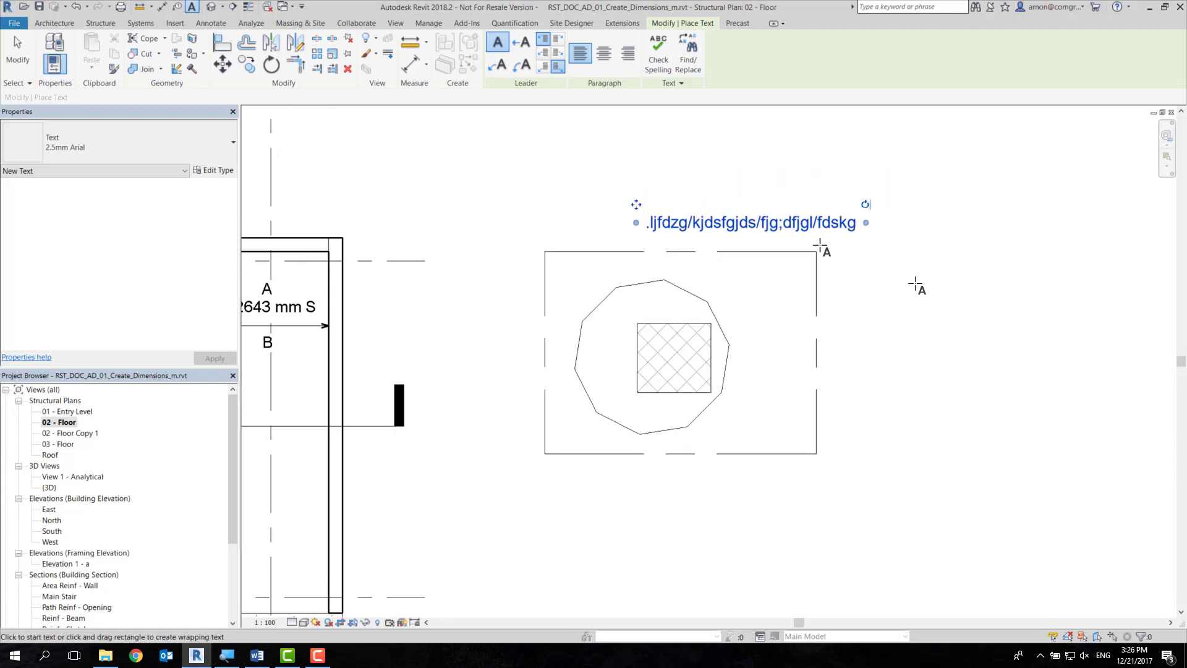
Add a one-segment leader note with lines 'ksdjf;kgsdfgdsfg' and 'sdfgdsfg', arrow pointing down-left
{"action": "left_click", "coordinate": [532, 44]}
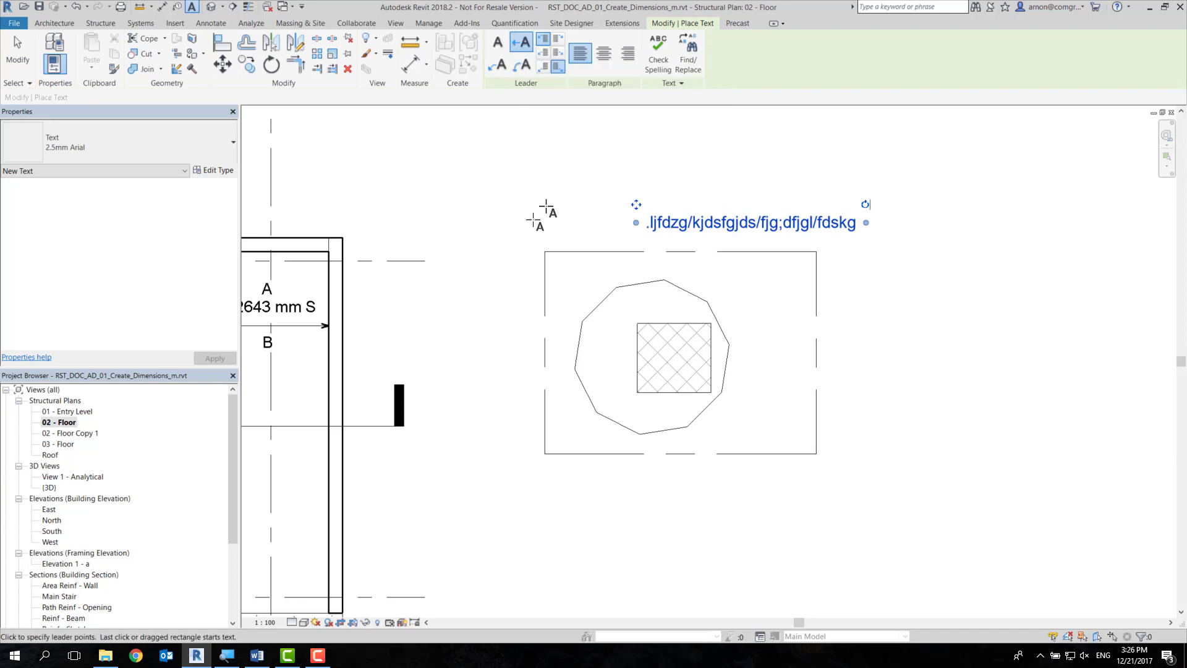
{"action": "left_click", "coordinate": [506, 219]}
{"action": "left_click", "coordinate": [571, 144]}
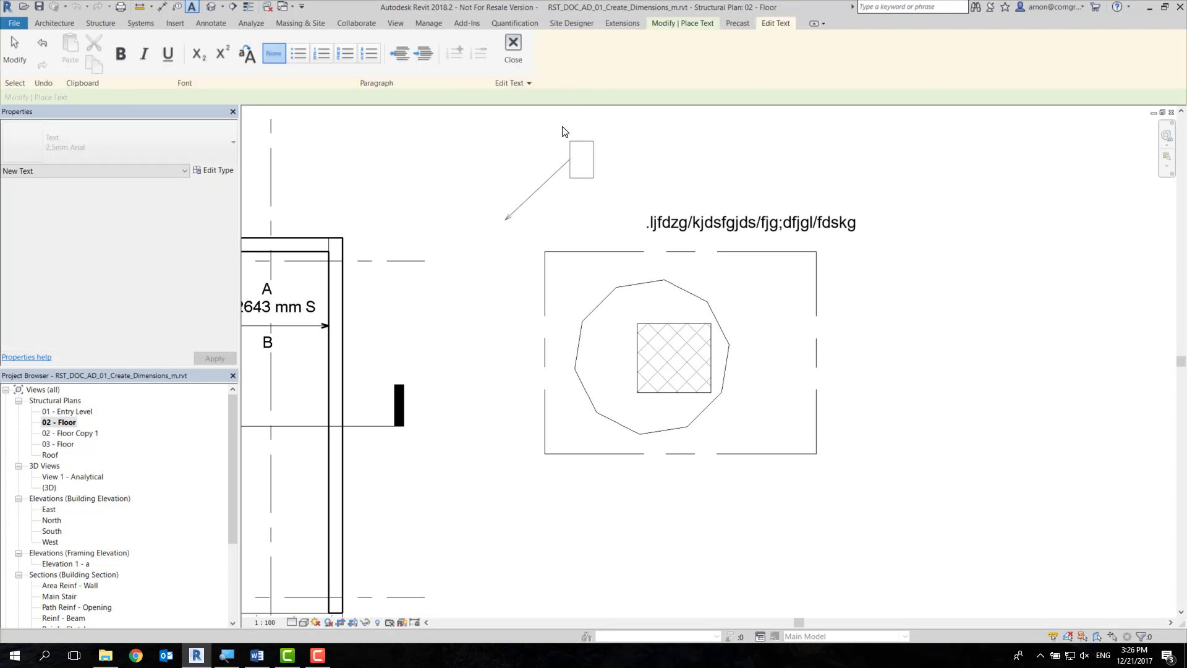
{"action": "type", "text": "/ksdjf;kgsdfgdsfg"}
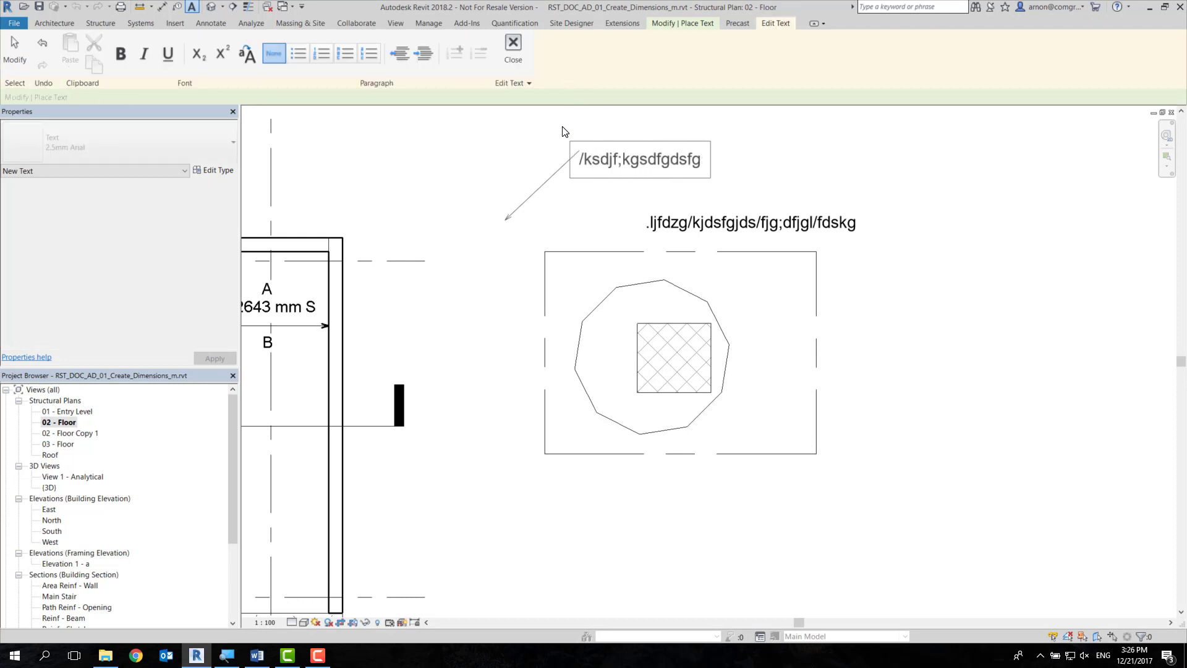
{"action": "key", "text": "Return"}
{"action": "type", "text": "sdfgds"}
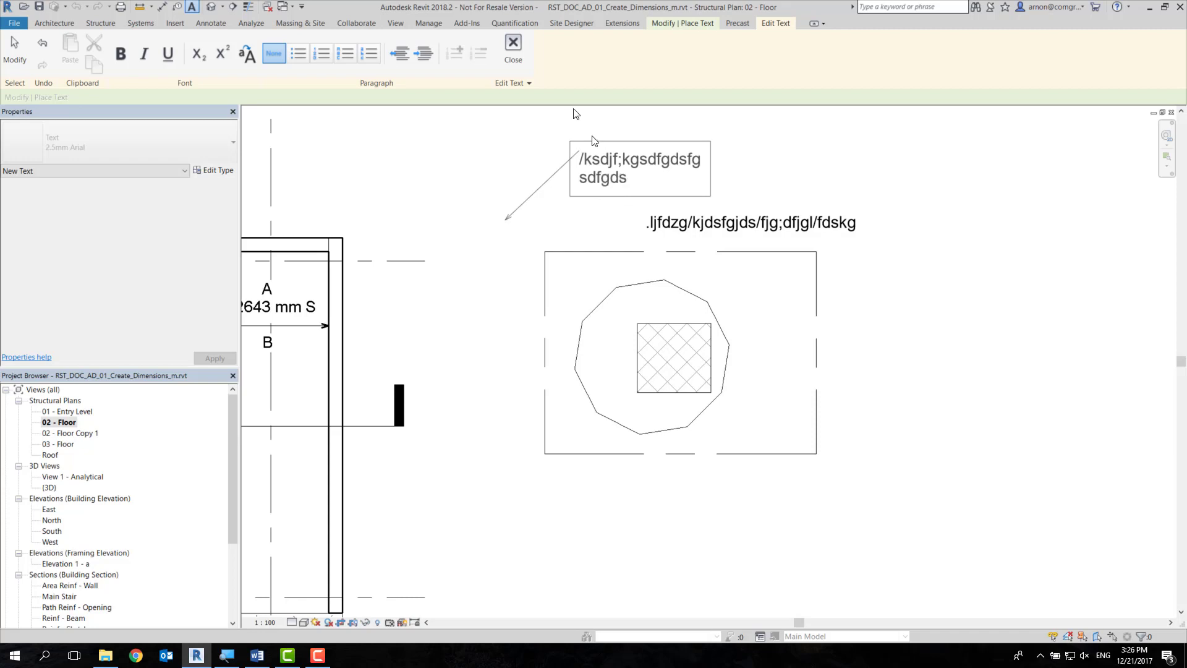
{"action": "type", "text": "fg"}
{"action": "left_click", "coordinate": [656, 122]}
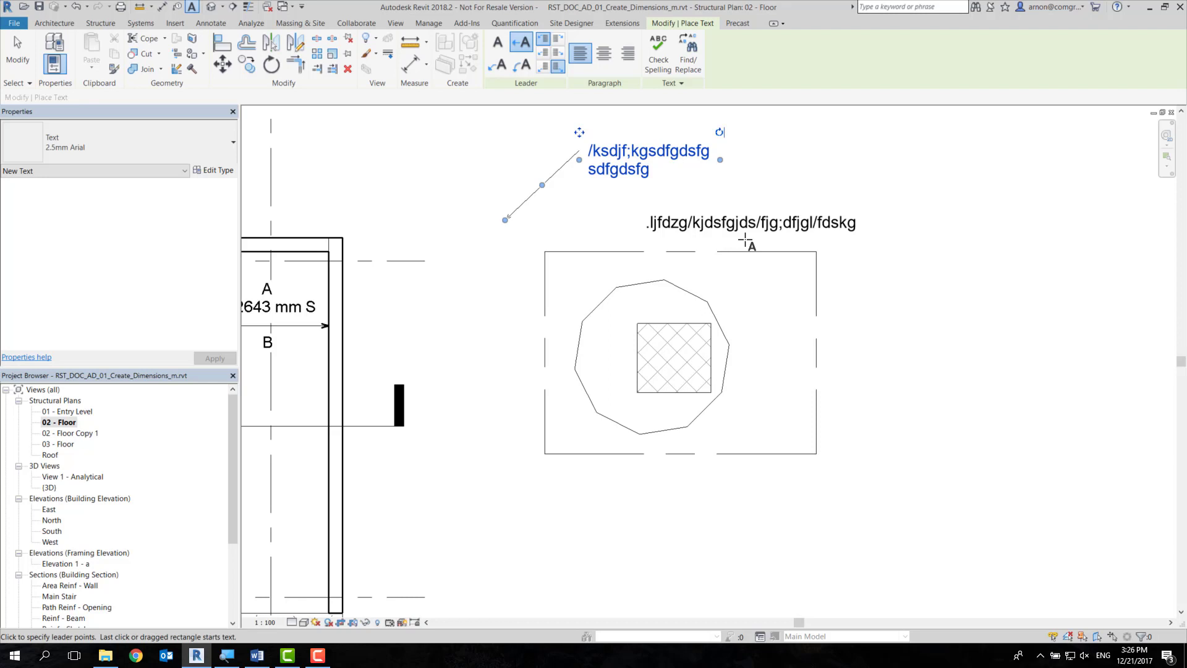
{"action": "middle_click_drag", "start_coordinate": [675, 287], "coordinate": [817, 328]}
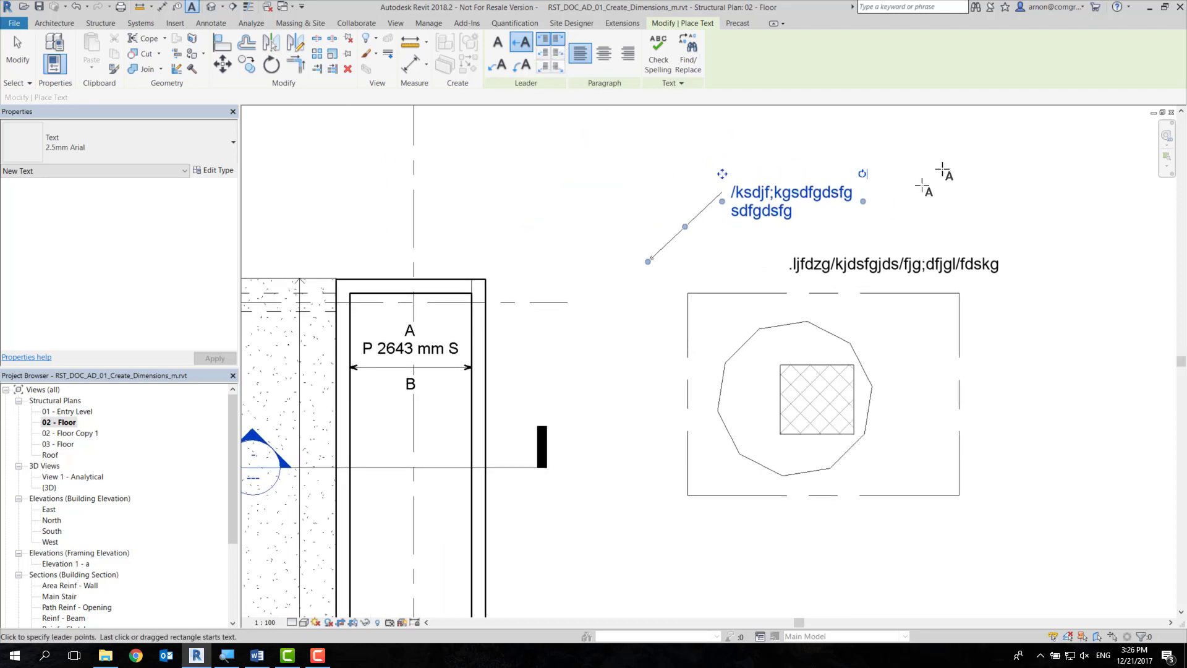
{"action": "left_click", "coordinate": [955, 150]}
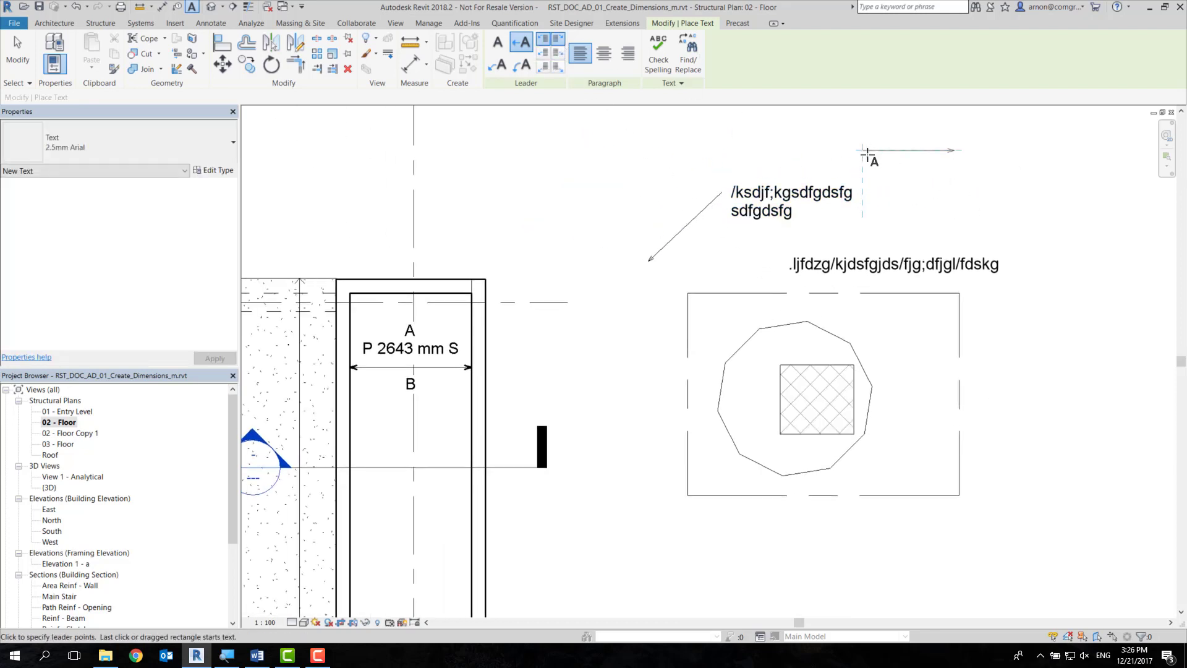
{"action": "key", "text": "Escape"}
{"action": "key", "text": "Escape"}
Add a right-side straight leader to the two-line note, with its elbow raised into a peak
{"action": "left_click", "coordinate": [791, 201]}
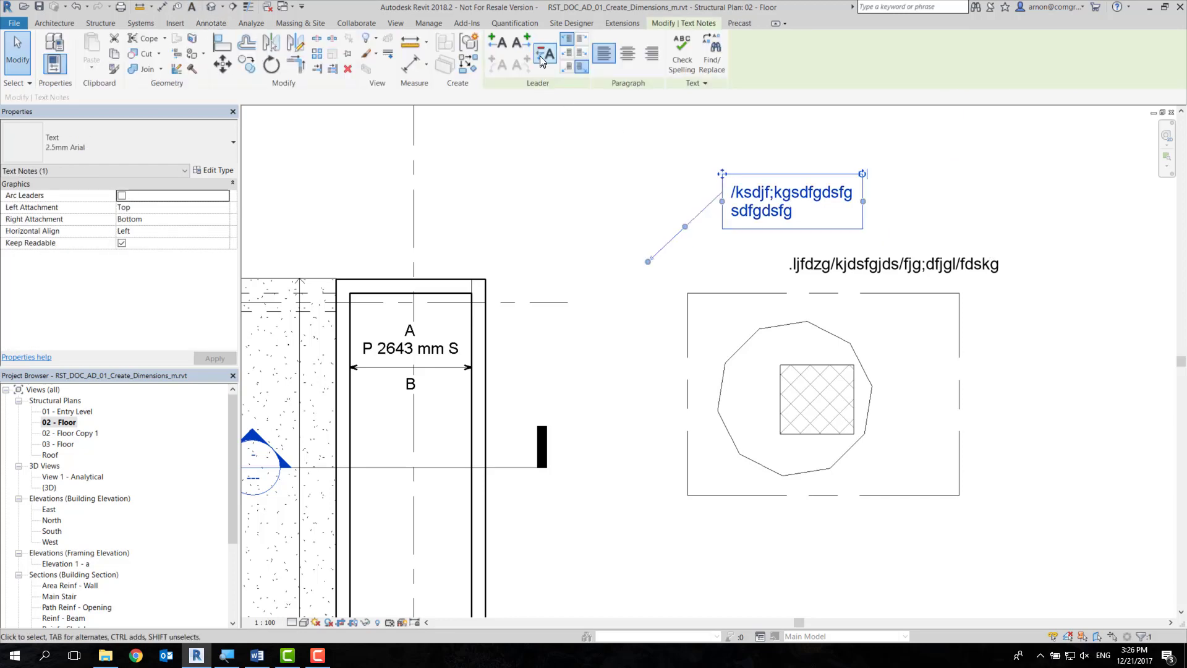
{"action": "left_click", "coordinate": [521, 42]}
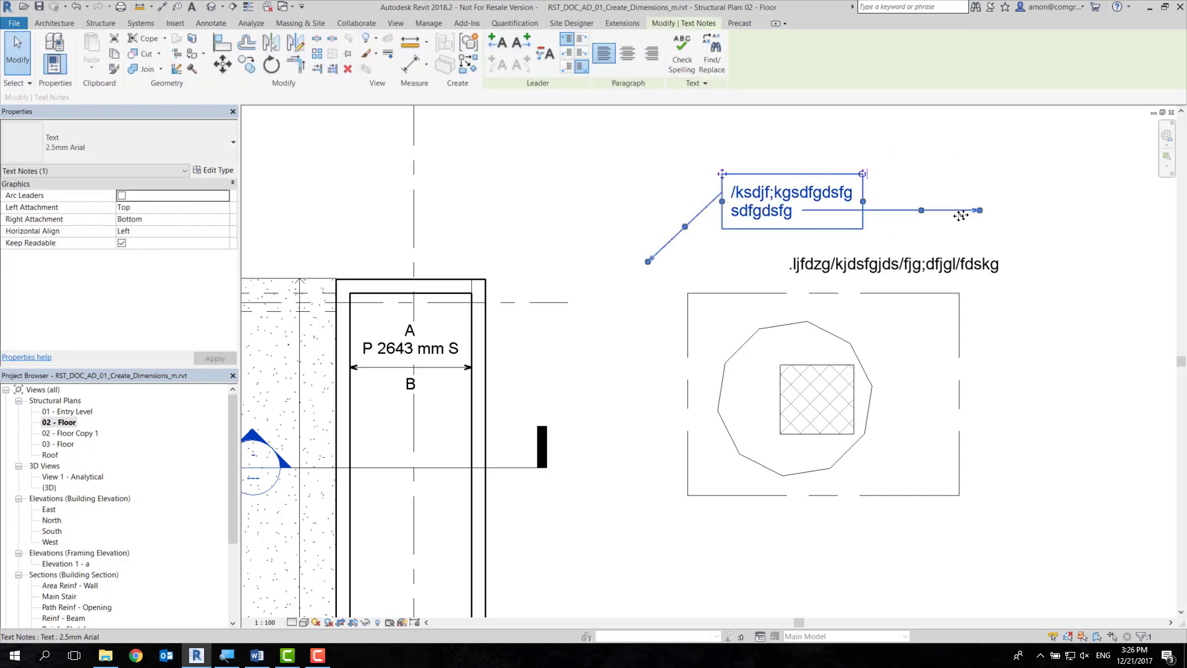
{"action": "mouse_move", "coordinate": [922, 211]}
{"action": "left_mouse_down"}
{"action": "mouse_move", "coordinate": [877, 133]}
{"action": "mouse_move", "coordinate": [912, 142]}
{"action": "left_mouse_up"}
{"action": "left_click", "coordinate": [984, 282]}
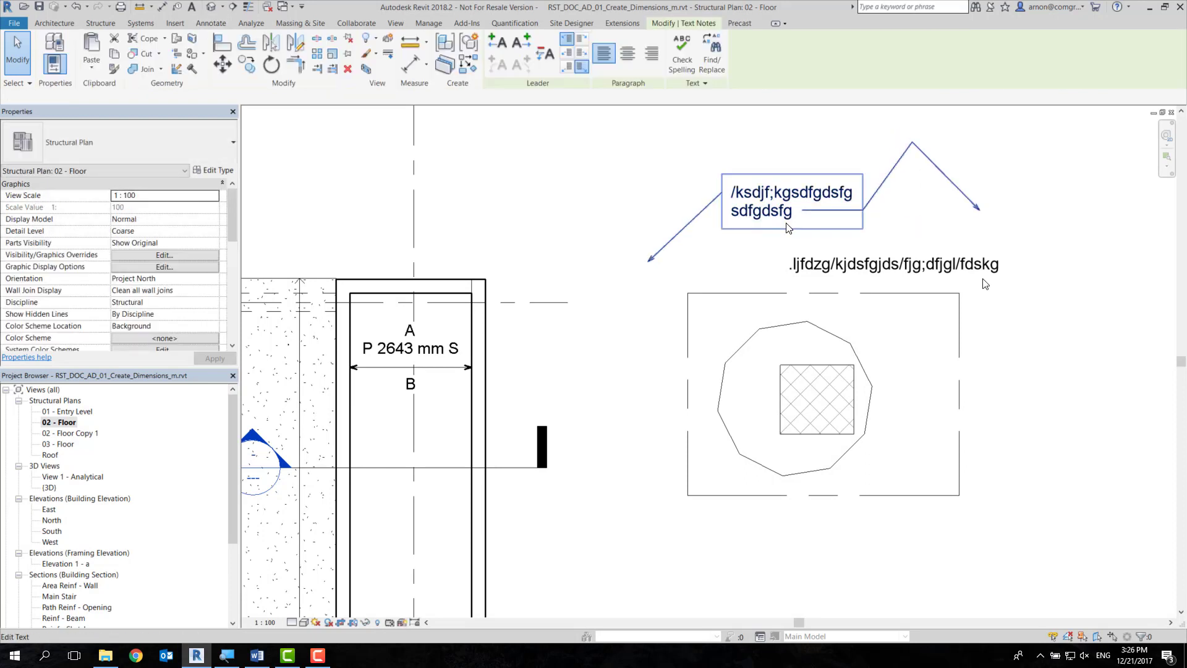
{"action": "double_click", "coordinate": [803, 209]}
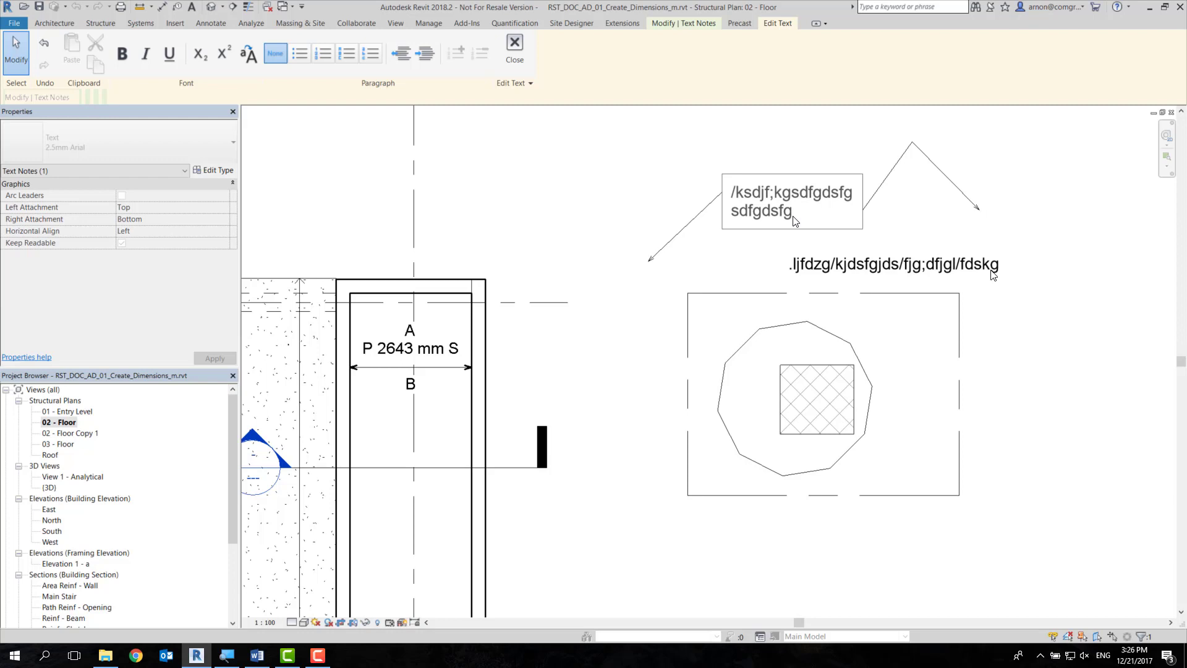
Select all text in the two-line note and apply Bold and Italic
{"action": "left_click", "coordinate": [791, 218]}
{"action": "key", "text": "ctrl+a"}
{"action": "left_click", "coordinate": [122, 54]}
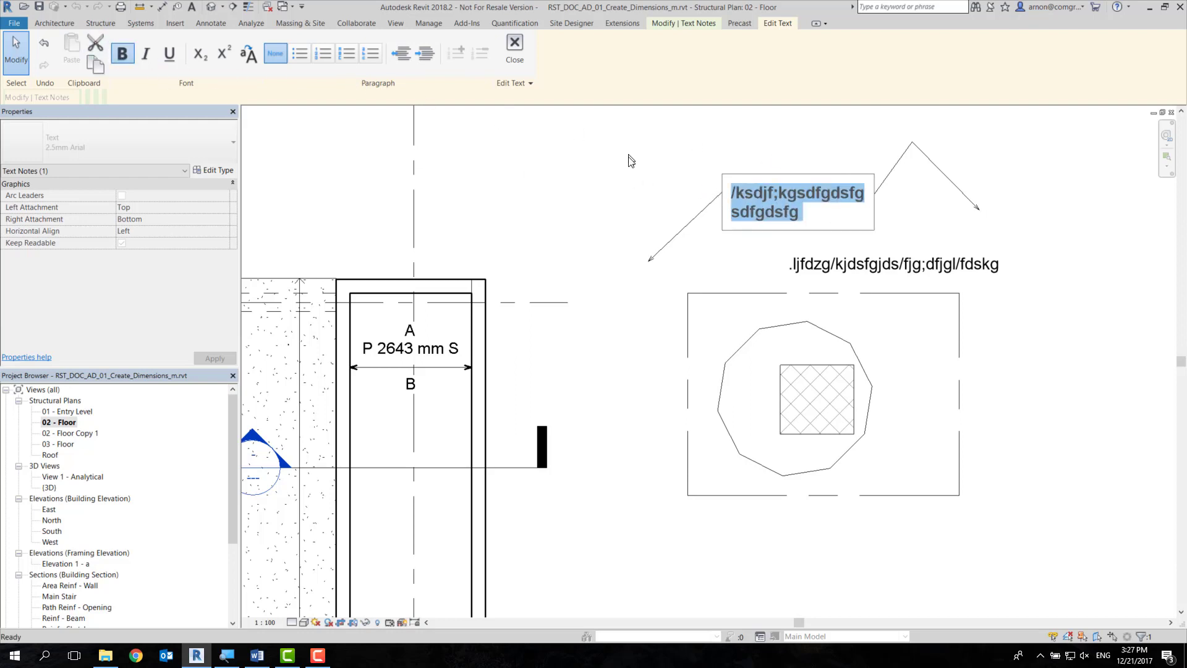
{"action": "left_click", "coordinate": [146, 54]}
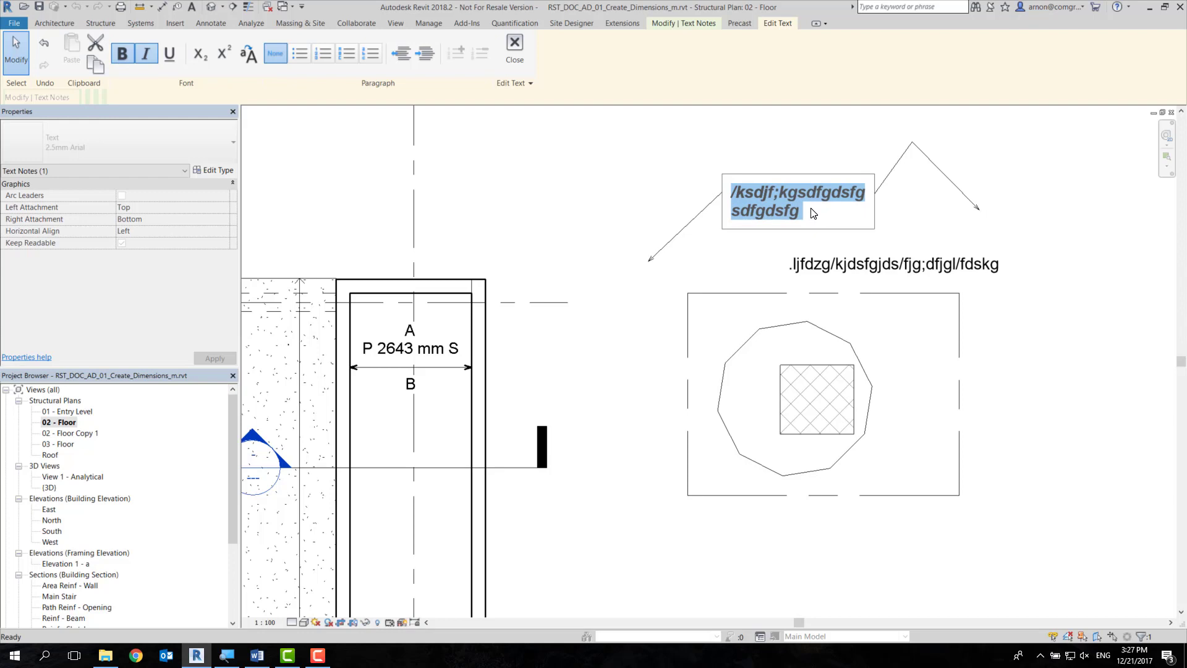
{"action": "left_click", "coordinate": [508, 71]}
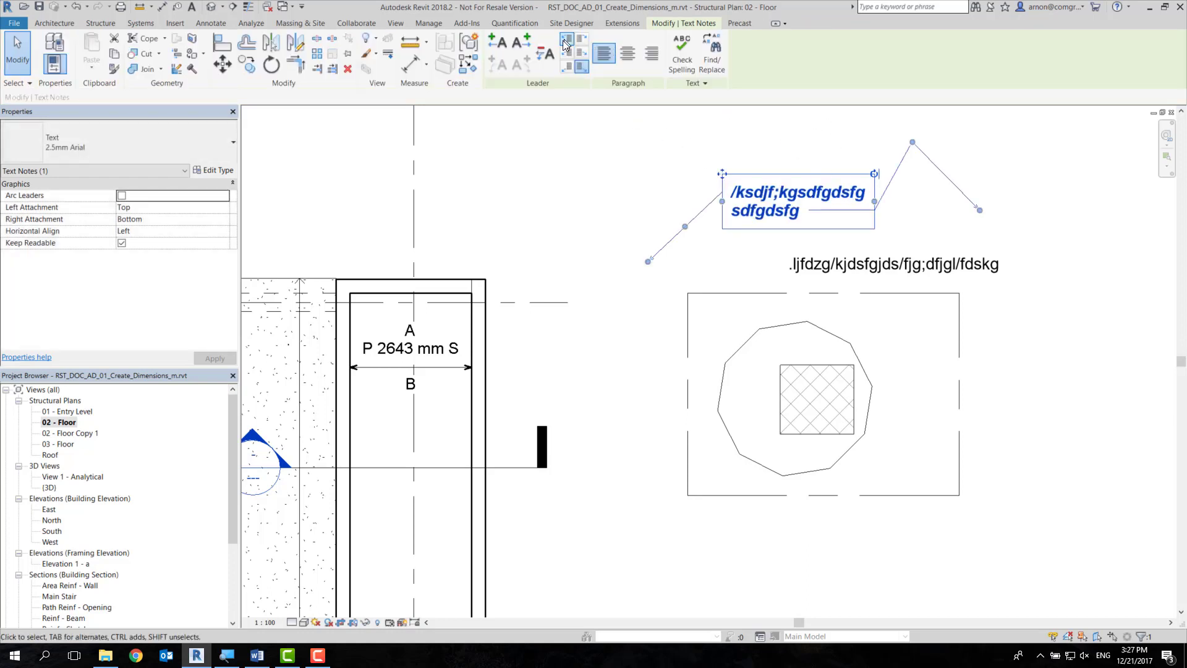
Remove all existing straight leaders from the two-line note
{"action": "left_click", "coordinate": [499, 44]}
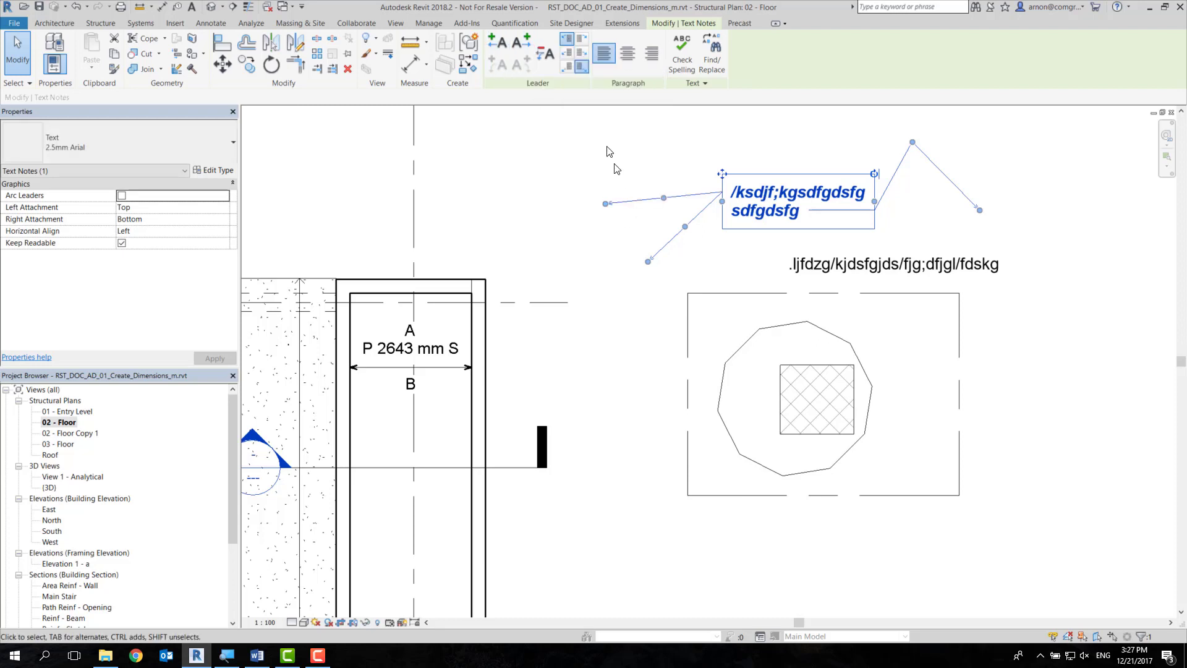
{"action": "left_click", "coordinate": [543, 54]}
{"action": "left_click", "coordinate": [543, 54]}
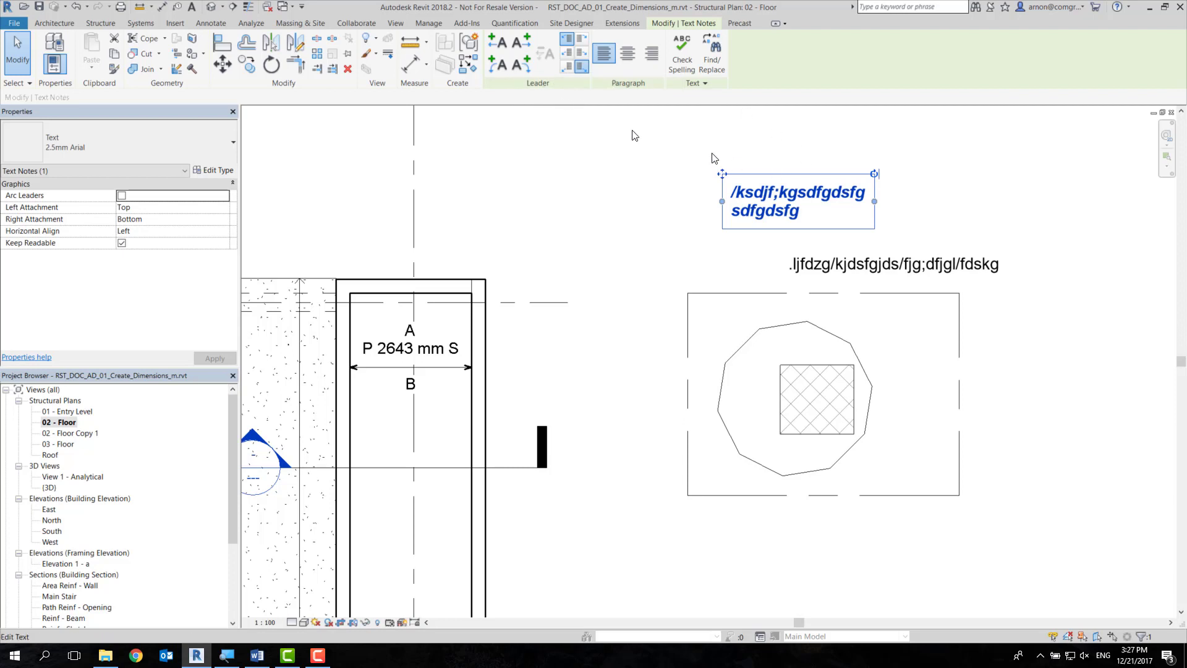
Add an arc leader to the note, curving down to the P 2643 mm S label
{"action": "left_click", "coordinate": [498, 66]}
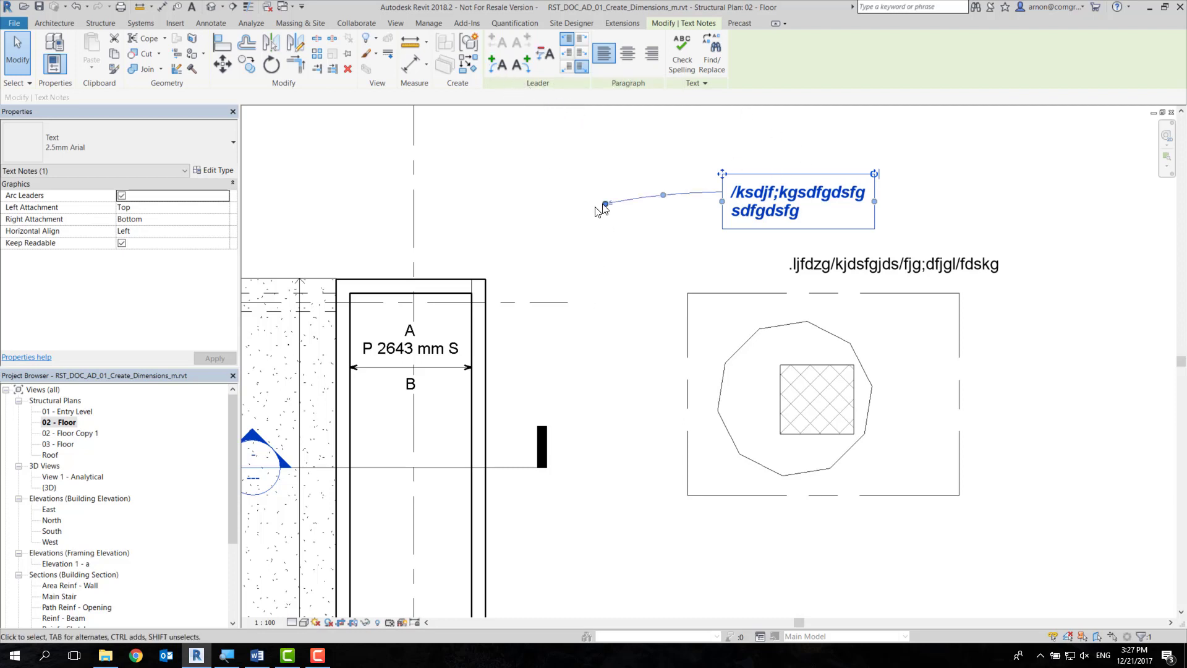
{"action": "mouse_move", "coordinate": [605, 203]}
{"action": "left_mouse_down"}
{"action": "mouse_move", "coordinate": [457, 347]}
{"action": "mouse_move", "coordinate": [450, 338]}
{"action": "left_mouse_up"}
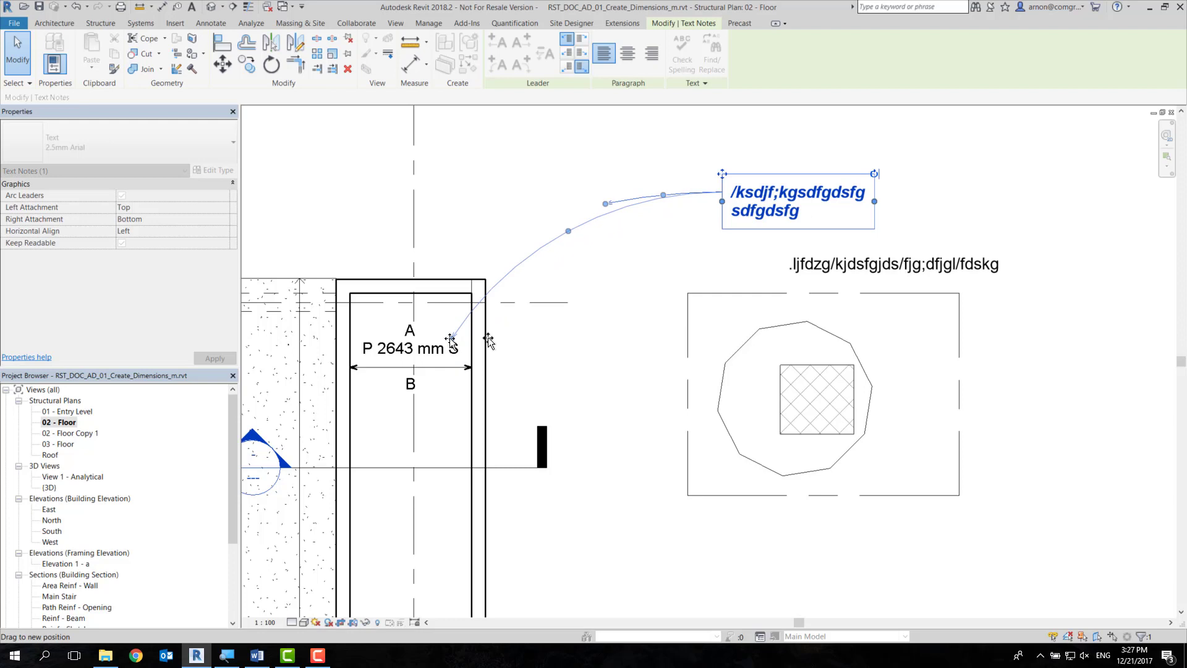
{"action": "left_click", "coordinate": [703, 246]}
{"action": "left_click", "coordinate": [794, 213]}
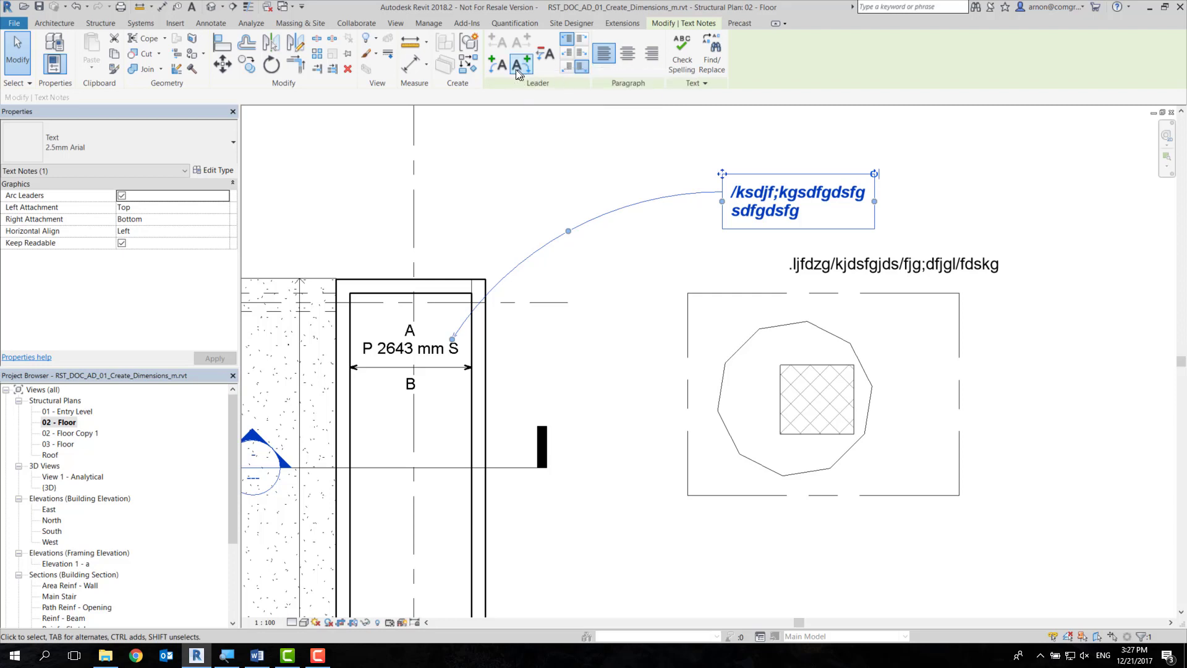
{"action": "left_click", "coordinate": [317, 655]}
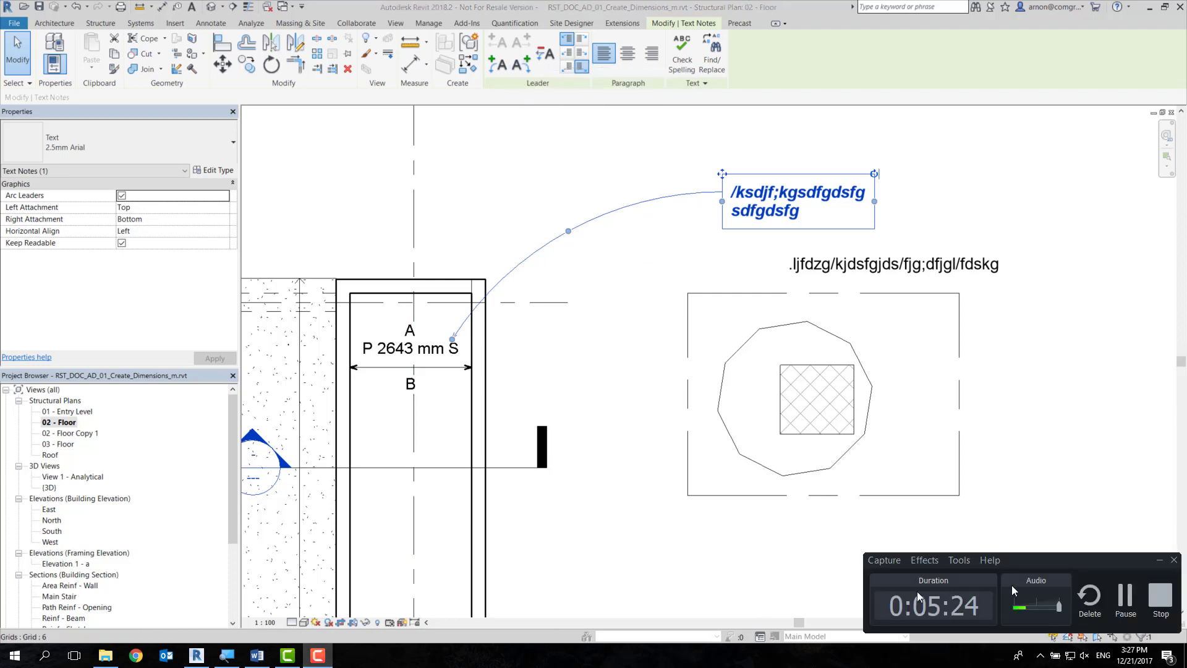
{"action": "left_click", "coordinate": [860, 184]}
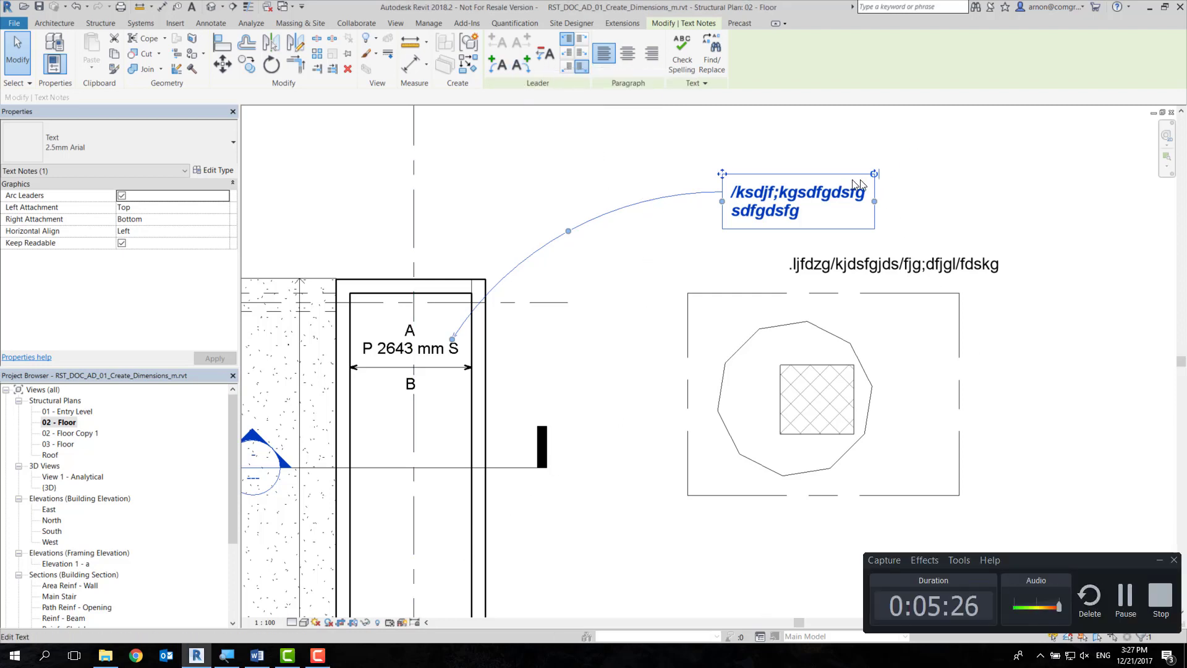
{"action": "left_click", "coordinate": [988, 227]}
{"action": "left_click", "coordinate": [842, 217]}
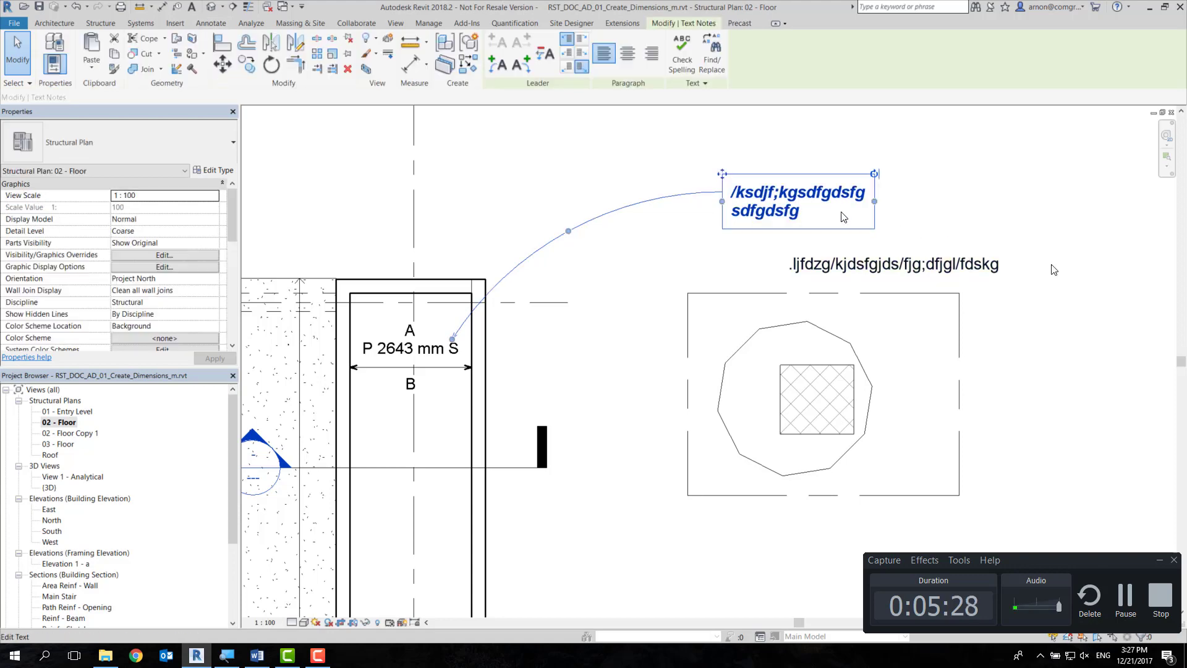